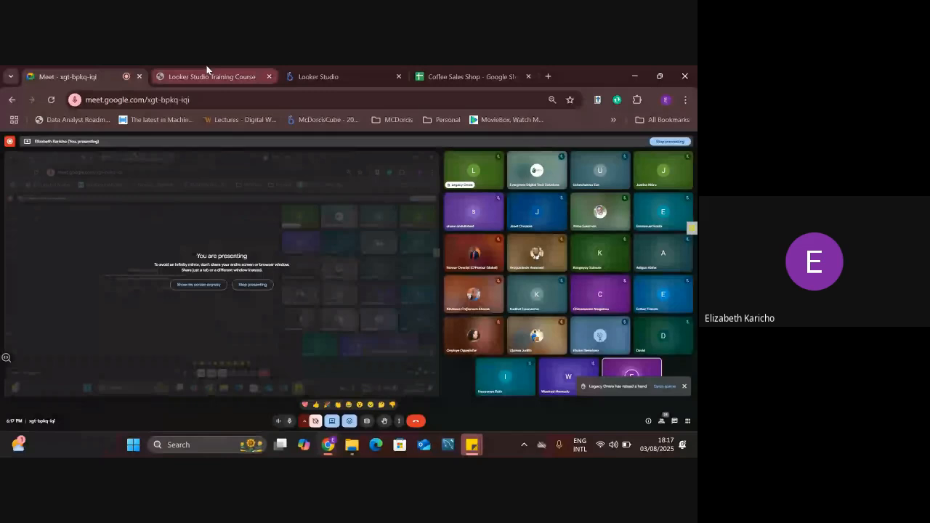
Open the Looker Studio Training Course PDF and highlight the lookerstudio.google.com address under Interface Features and Navigation.
{"action": "mouse_move", "coordinate": [207, 70]}
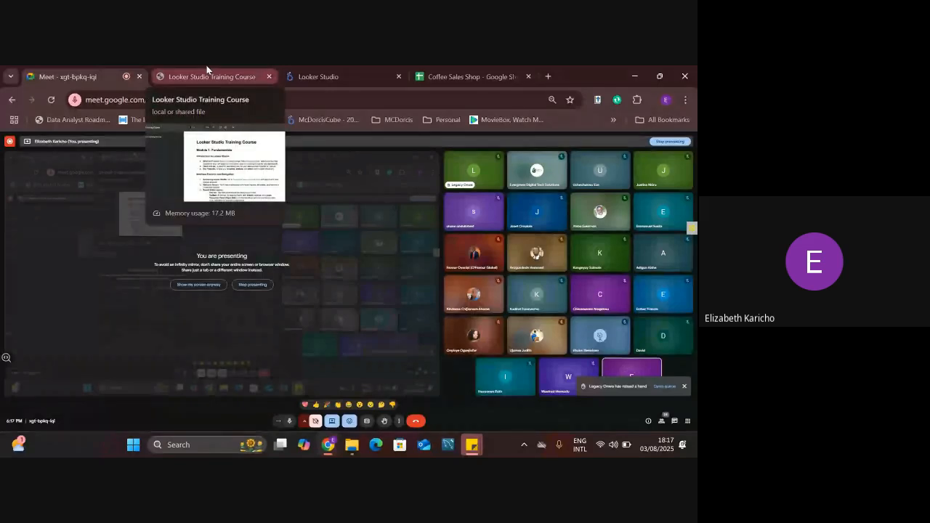
{"action": "left_click", "coordinate": [207, 70]}
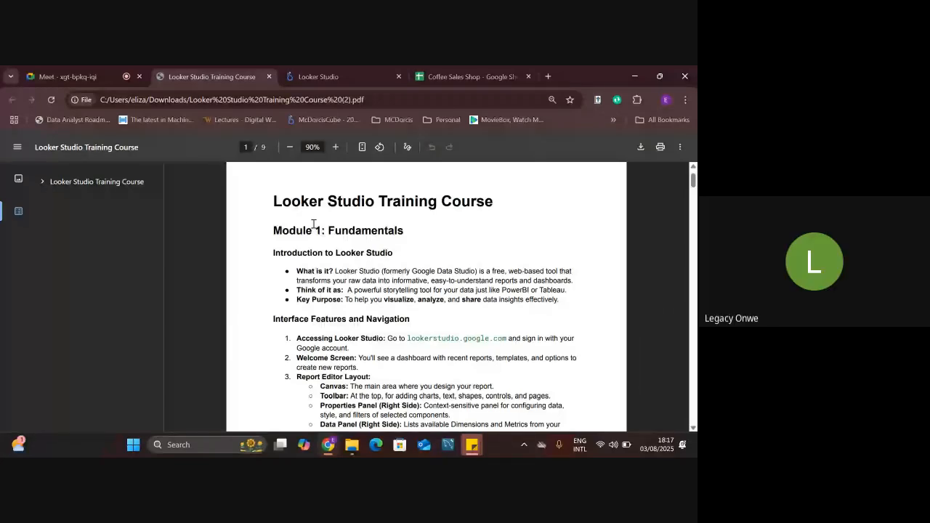
{"action": "left_click_drag", "start_coordinate": [408, 339], "coordinate": [510, 341]}
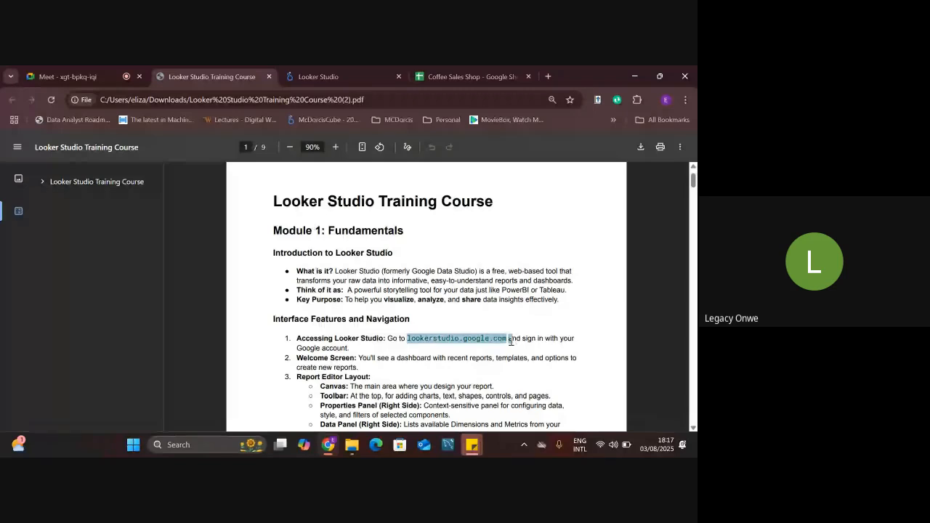
{"action": "left_click", "coordinate": [110, 77]}
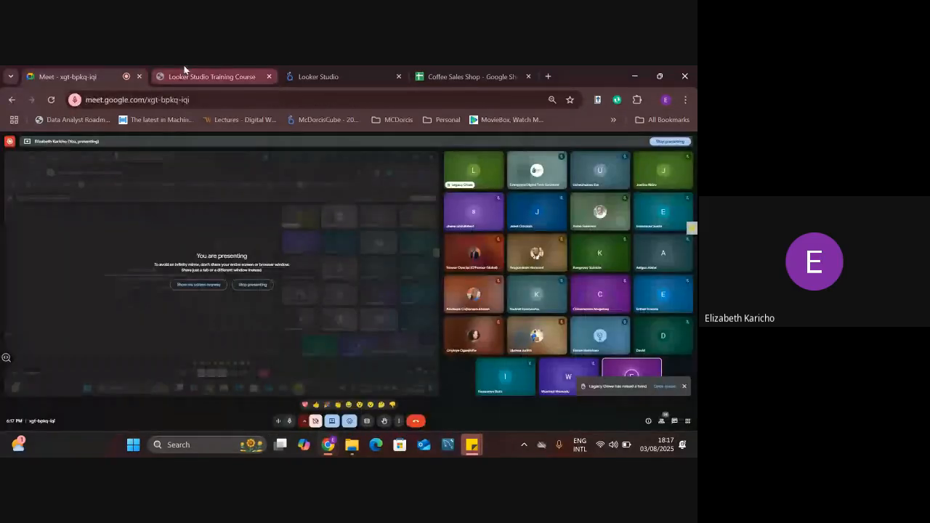
{"action": "left_click", "coordinate": [184, 73]}
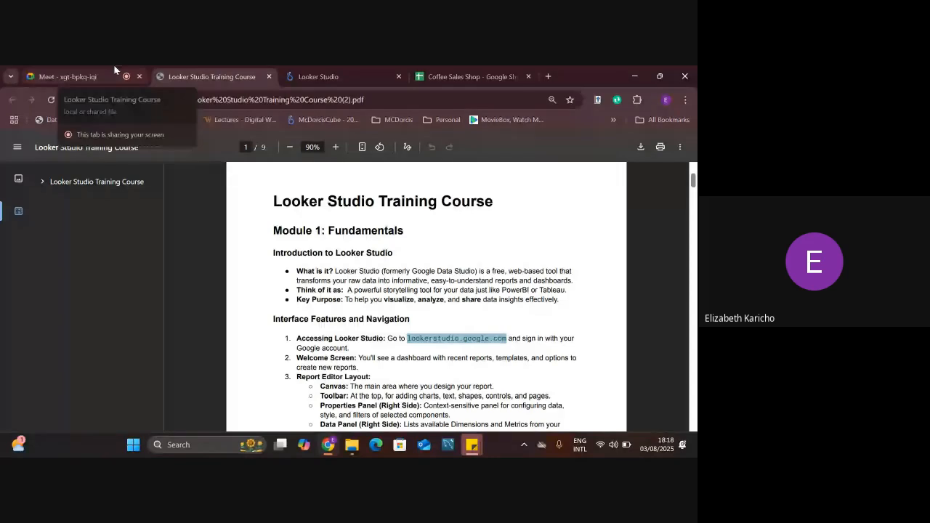
{"action": "left_click", "coordinate": [82, 71]}
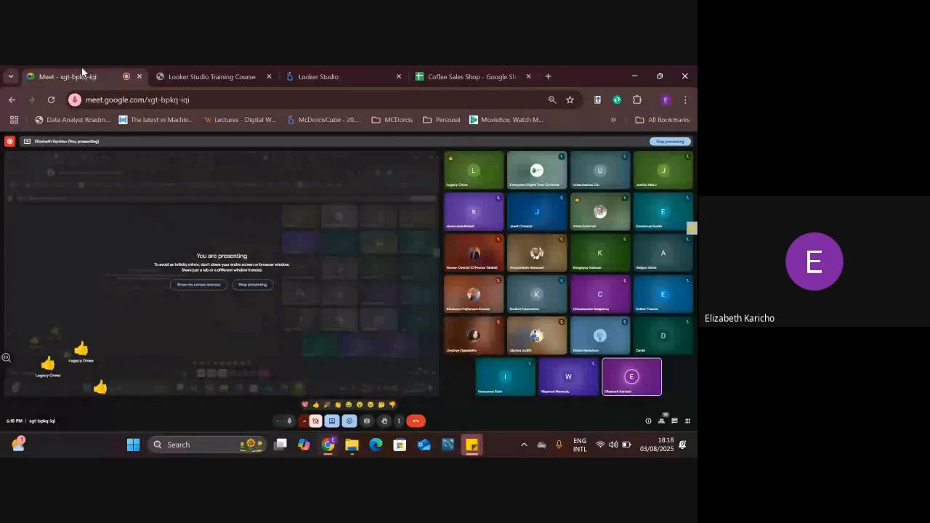
{"action": "left_click", "coordinate": [203, 76]}
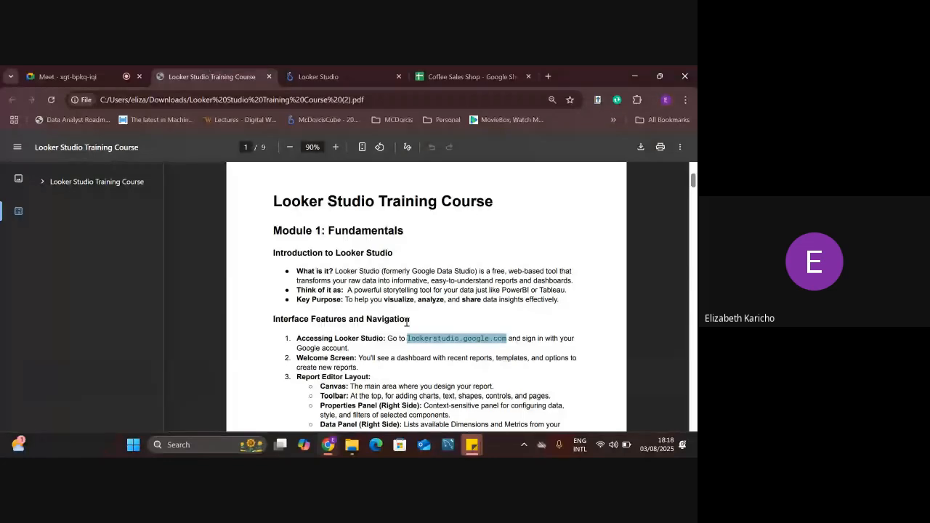
Search the web for "looker studio" in a new browser tab and open the Looker Studio Overview result.
{"action": "left_click", "coordinate": [548, 76]}
{"action": "type", "text": "loo"}
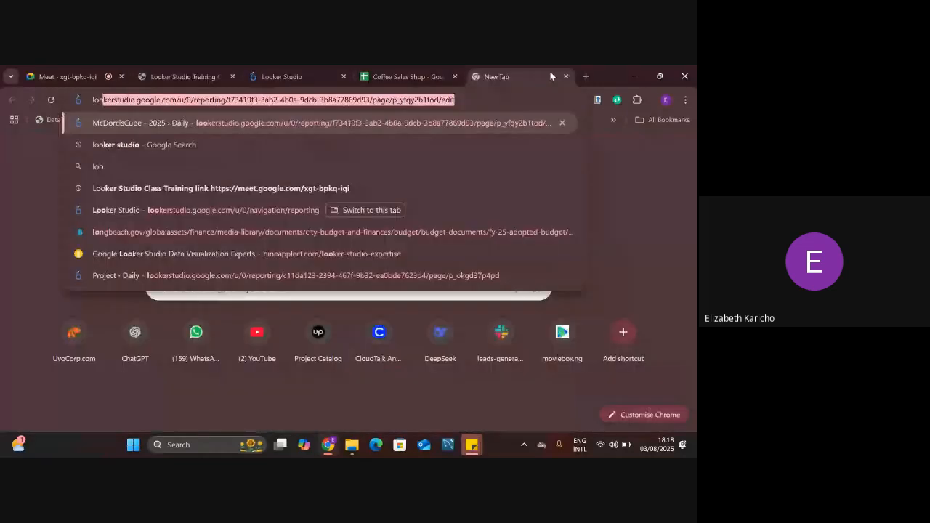
{"action": "type", "text": "ker studio"}
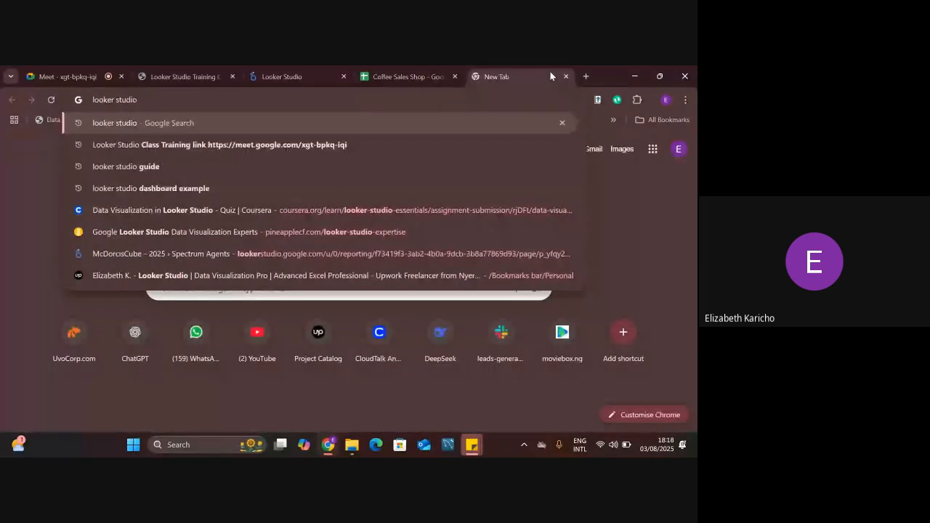
{"action": "key", "text": "Return"}
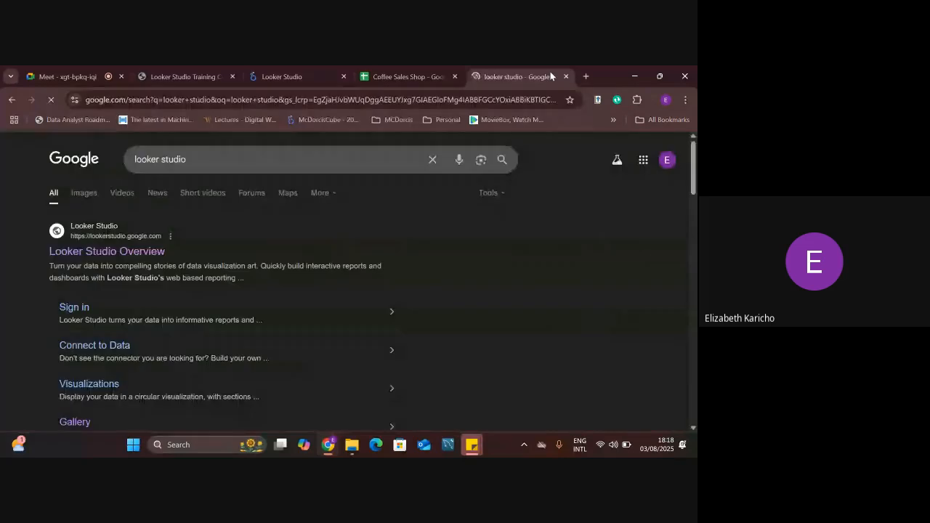
{"action": "left_click", "coordinate": [128, 258]}
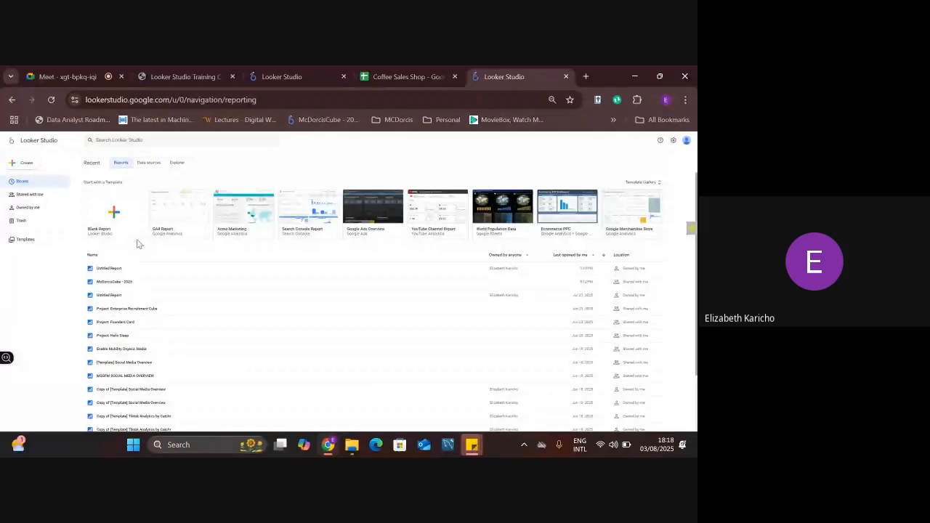
{"action": "left_click", "coordinate": [200, 69]}
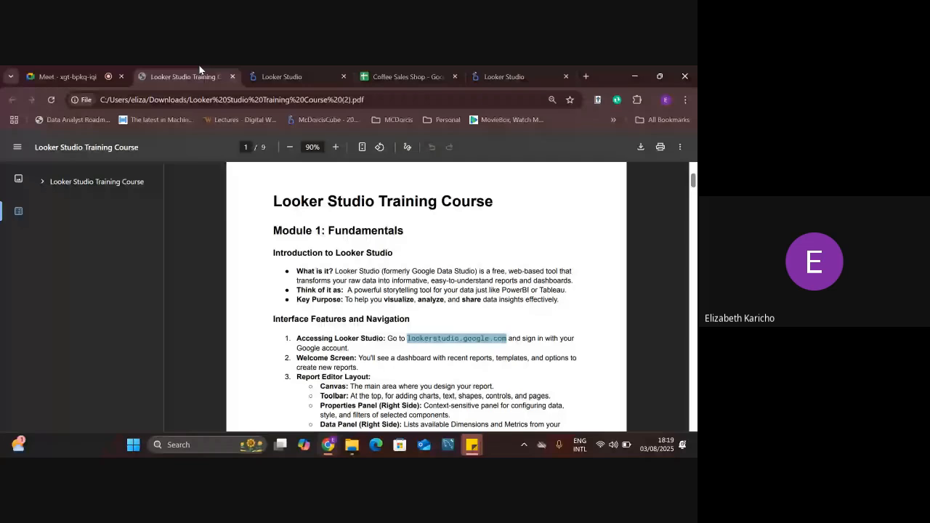
{"action": "left_click", "coordinate": [534, 65]}
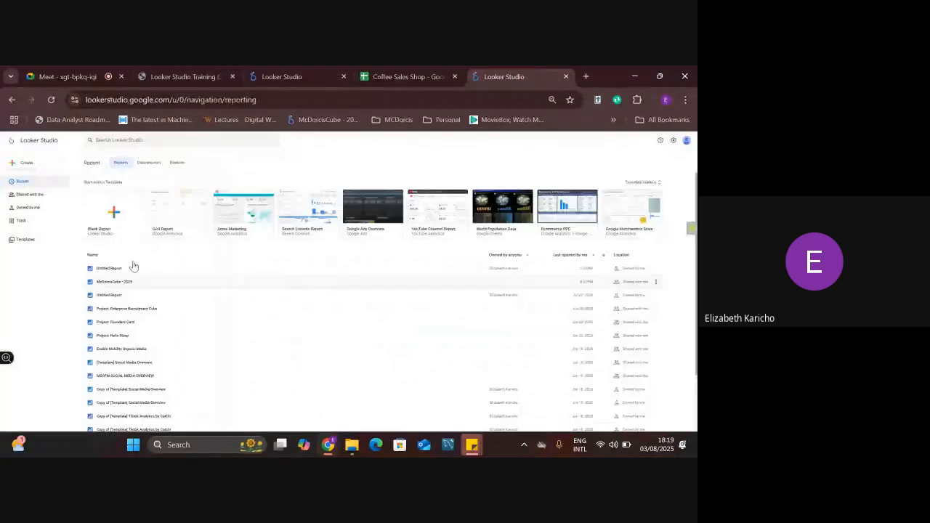
{"action": "left_click", "coordinate": [84, 65]}
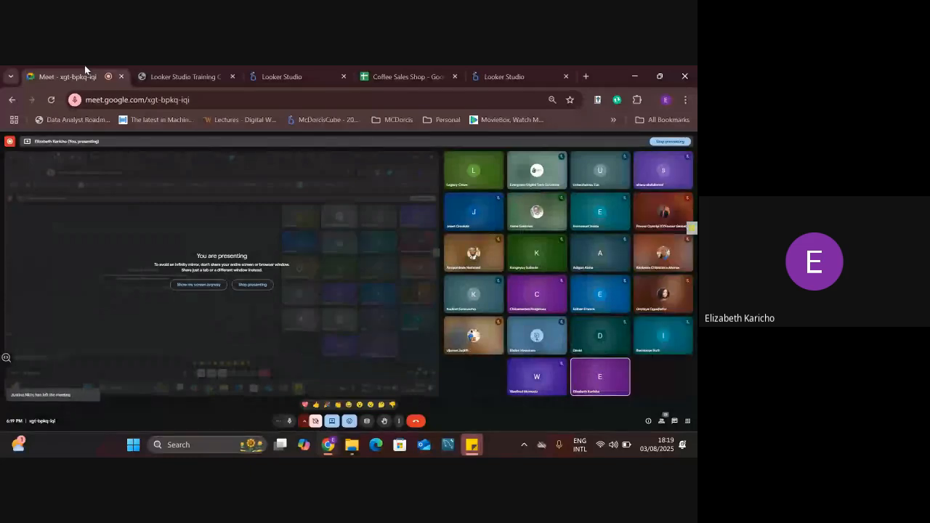
{"action": "left_click", "coordinate": [503, 65]}
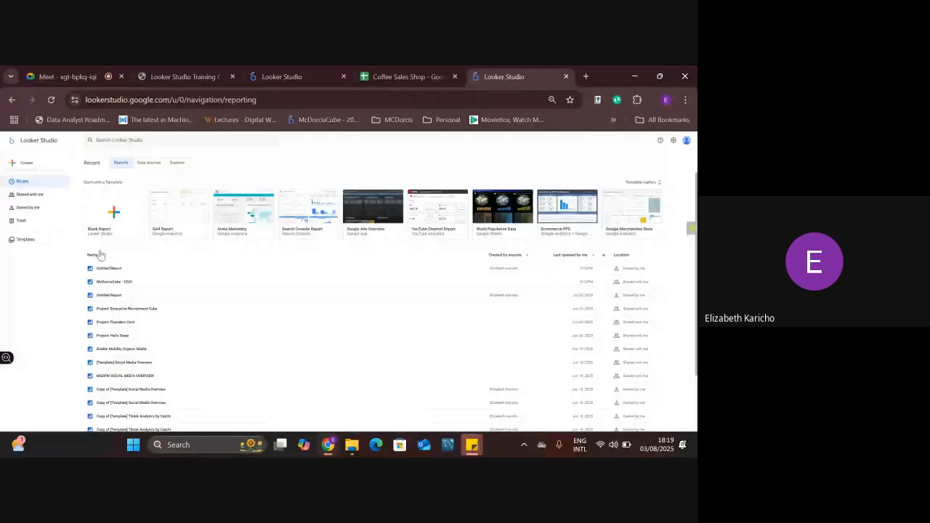
Compare the home page picture on page 2 of the training course PDF with the live Looker Studio home page.
{"action": "left_click", "coordinate": [182, 76]}
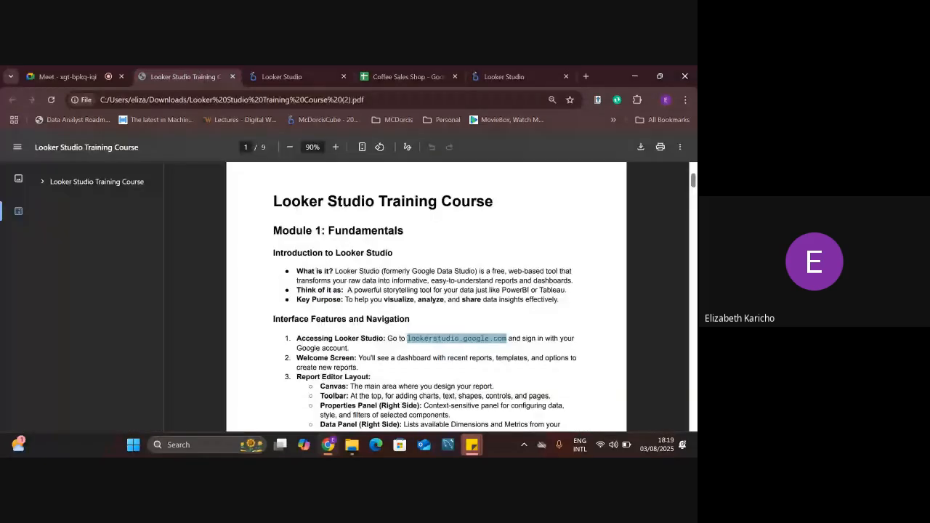
{"action": "scroll", "coordinate": [426, 296], "scroll_direction": "down", "scroll_amount": 6}
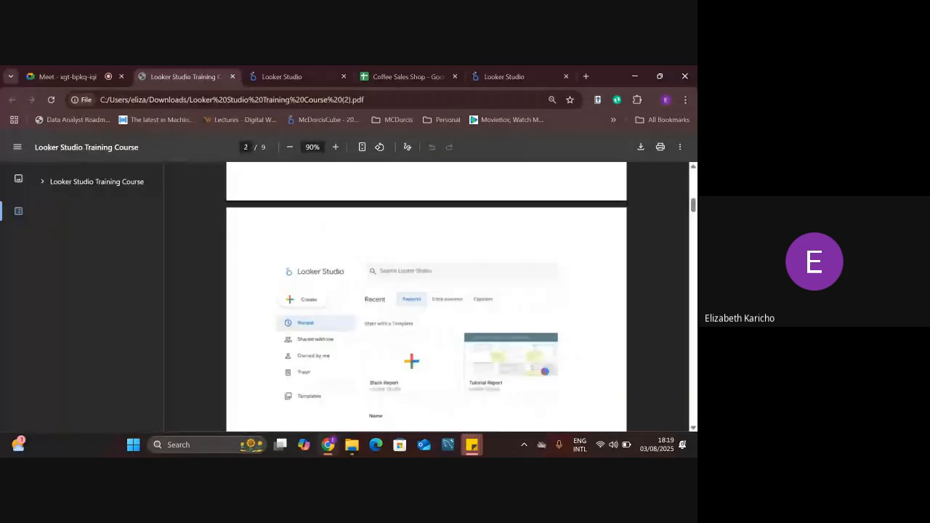
{"action": "scroll", "coordinate": [395, 311], "scroll_direction": "down", "scroll_amount": 1}
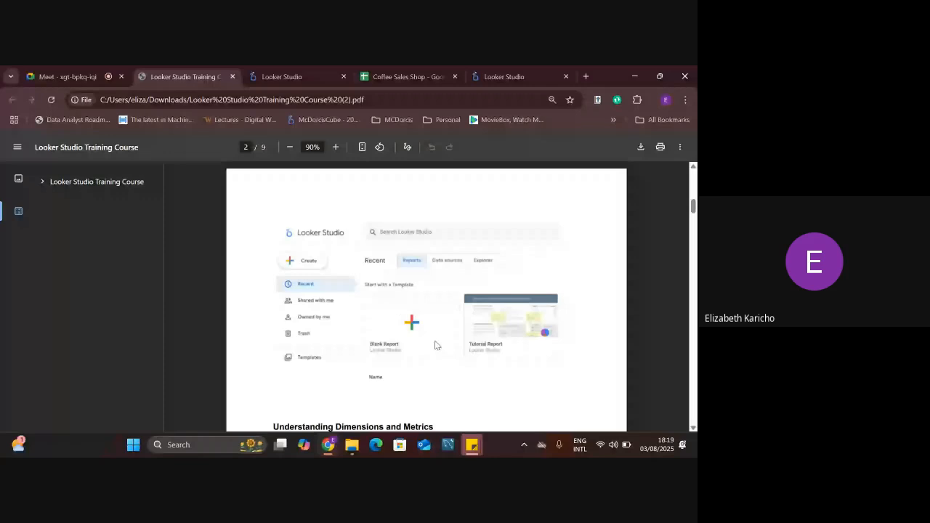
{"action": "left_click", "coordinate": [482, 70]}
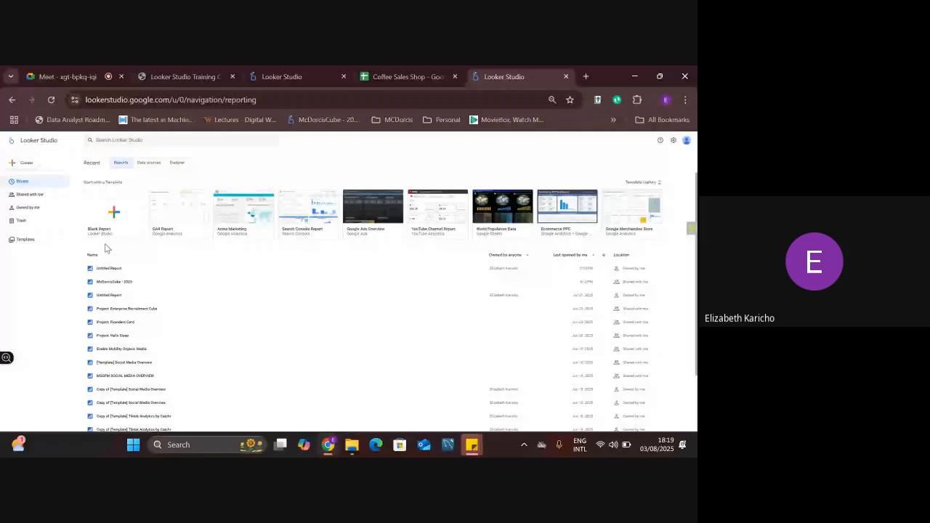
{"action": "left_click", "coordinate": [190, 69]}
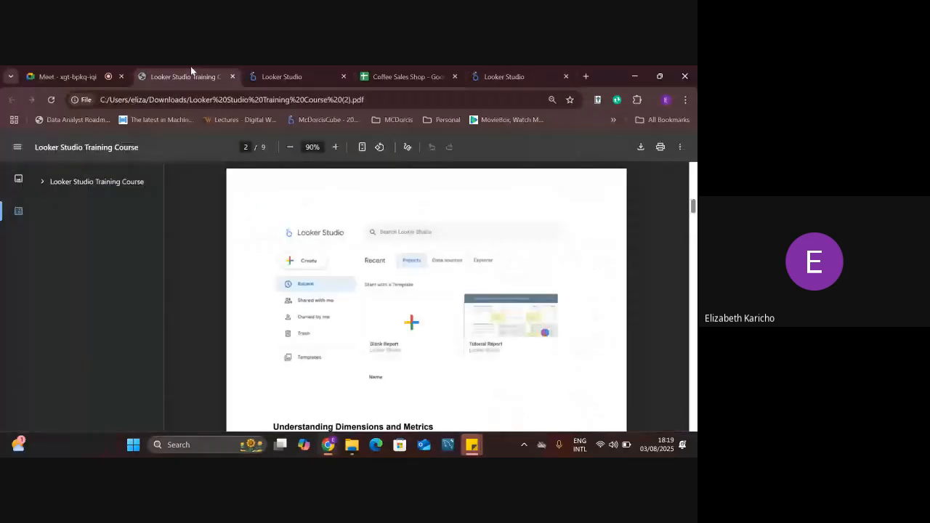
Check the in-call messages in the Google Meet call and close them again.
{"action": "left_click", "coordinate": [74, 71]}
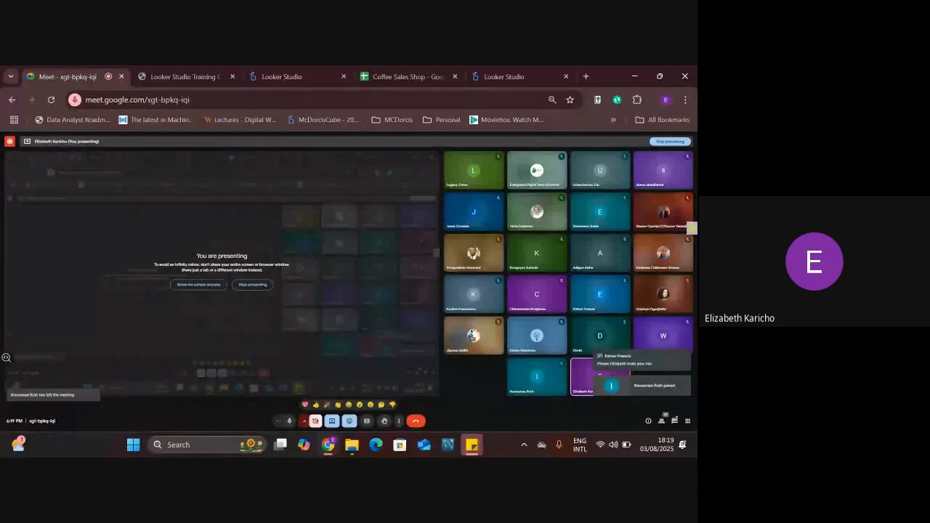
{"action": "left_click", "coordinate": [674, 421]}
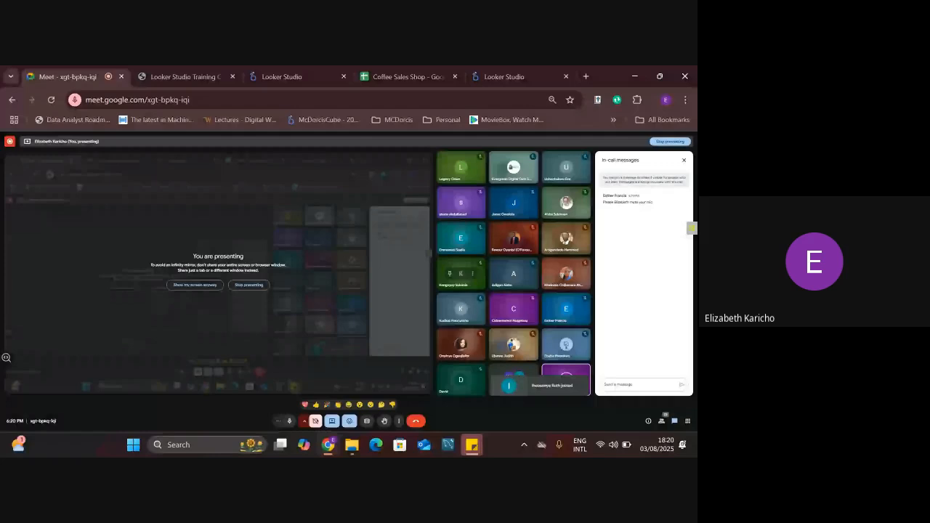
{"action": "left_click", "coordinate": [683, 160]}
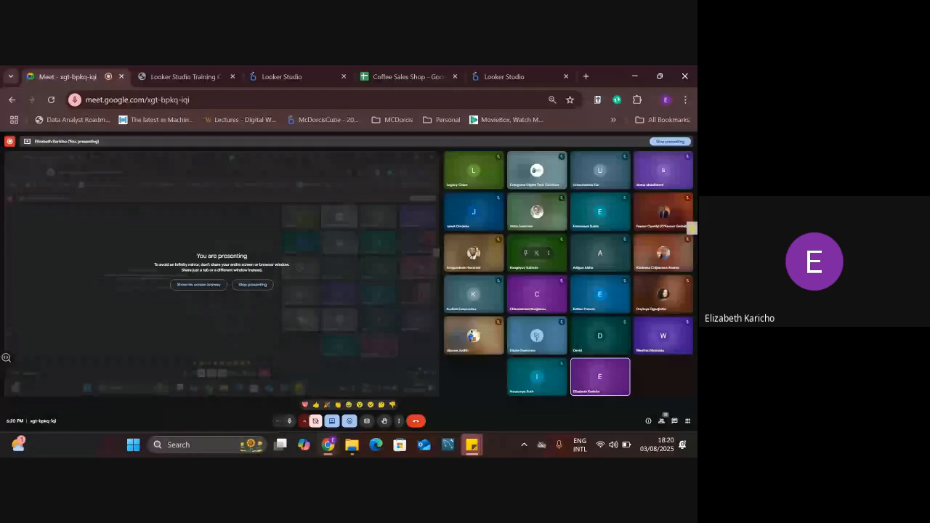
Return to the training course PDF and view the Understanding Dimensions and Metrics section.
{"action": "left_click", "coordinate": [203, 70]}
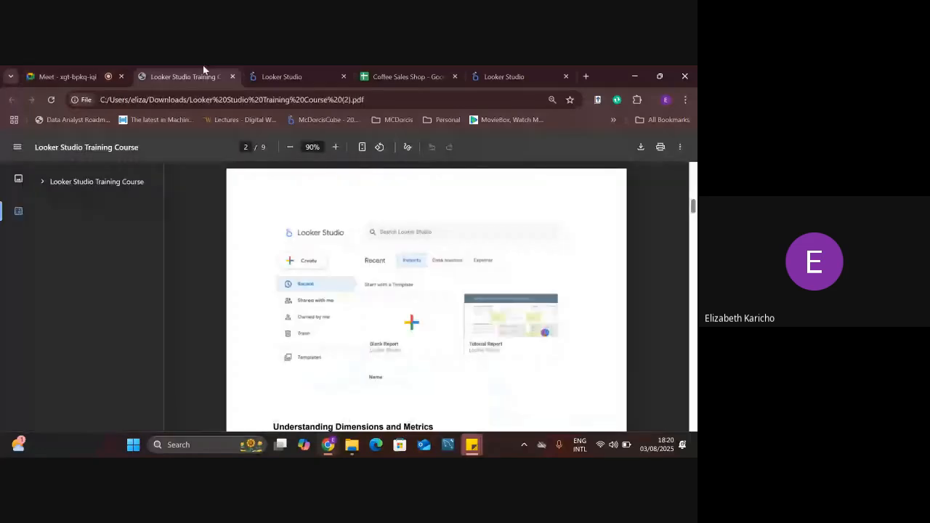
{"action": "scroll", "coordinate": [426, 298], "scroll_direction": "down", "scroll_amount": 3}
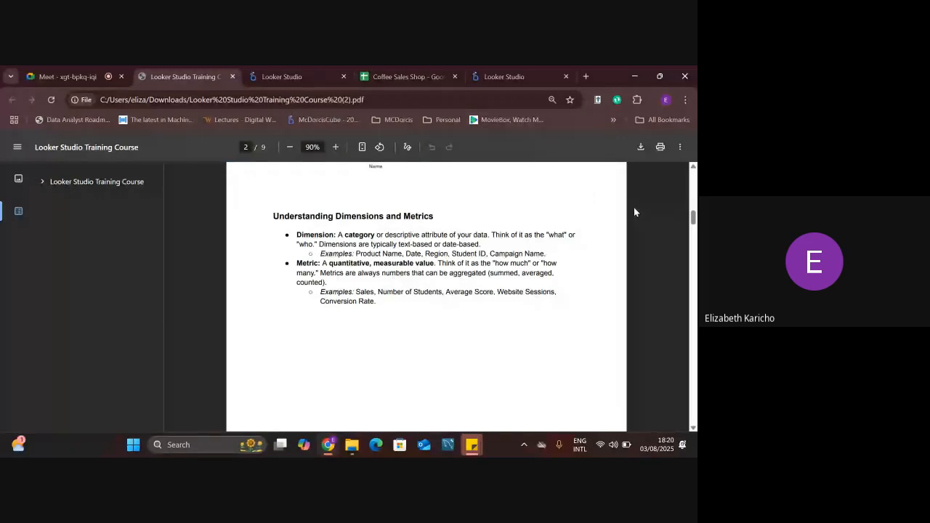
Create a blank report from the Looker Studio home page and place its browser tab beside the training course PDF.
{"action": "left_click", "coordinate": [507, 70]}
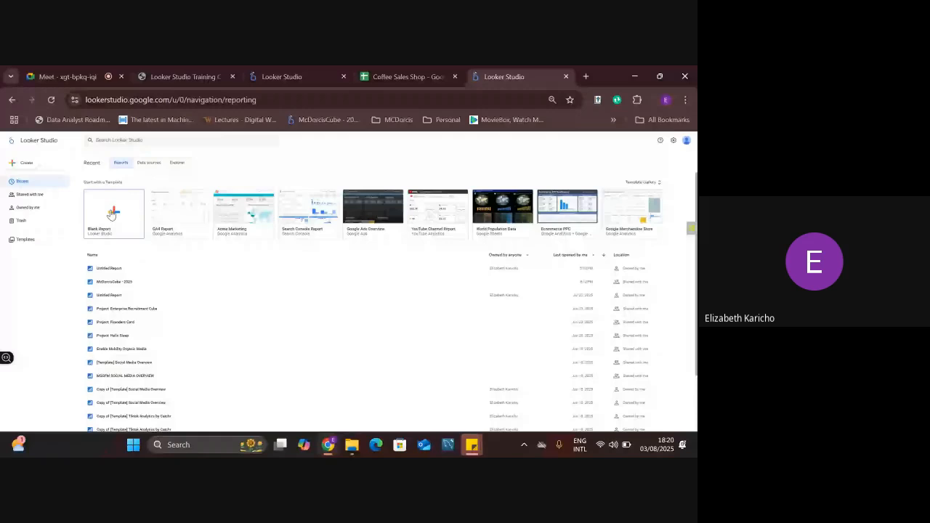
{"action": "left_click", "coordinate": [23, 167]}
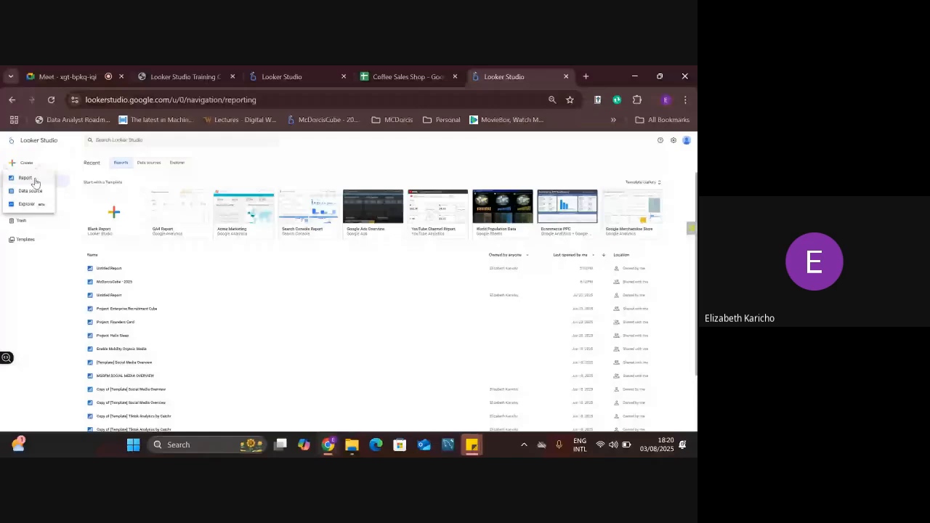
{"action": "left_click", "coordinate": [122, 220]}
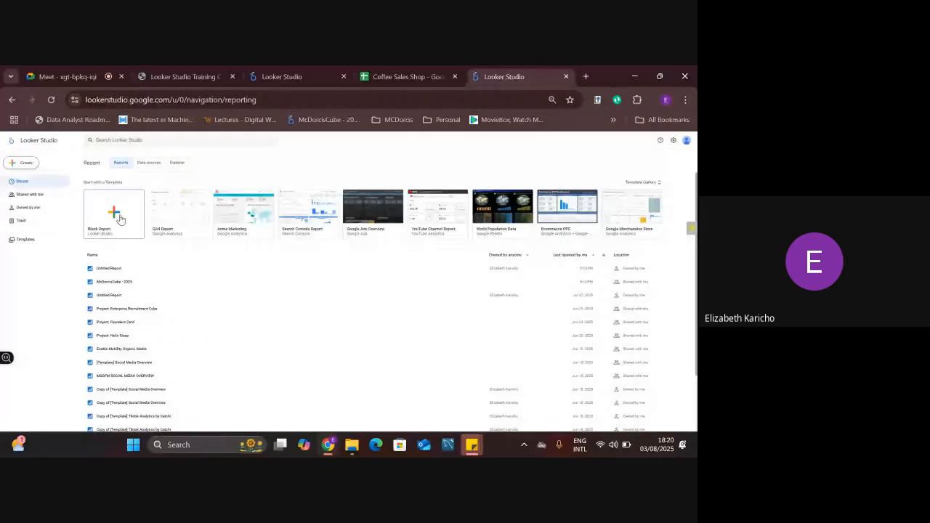
{"action": "left_click", "coordinate": [120, 219]}
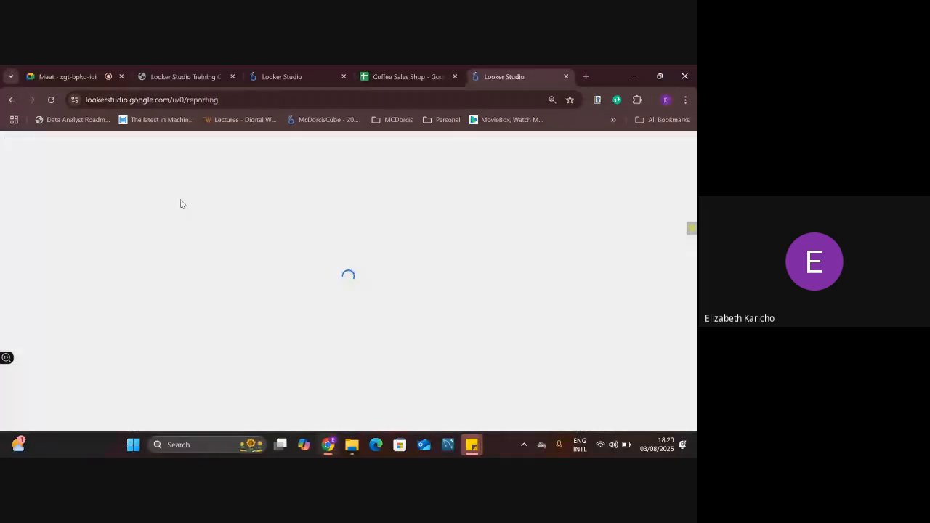
{"action": "left_click_drag", "start_coordinate": [510, 73], "coordinate": [280, 69]}
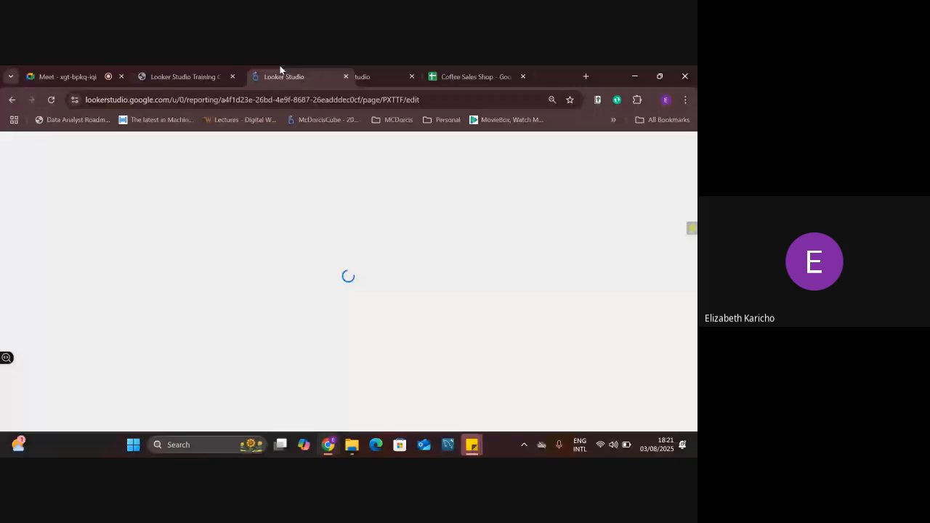
Look through Module 2: Creating Reports in the training course PDF and go back to Understanding Dimensions and Metrics.
{"action": "left_click", "coordinate": [192, 70]}
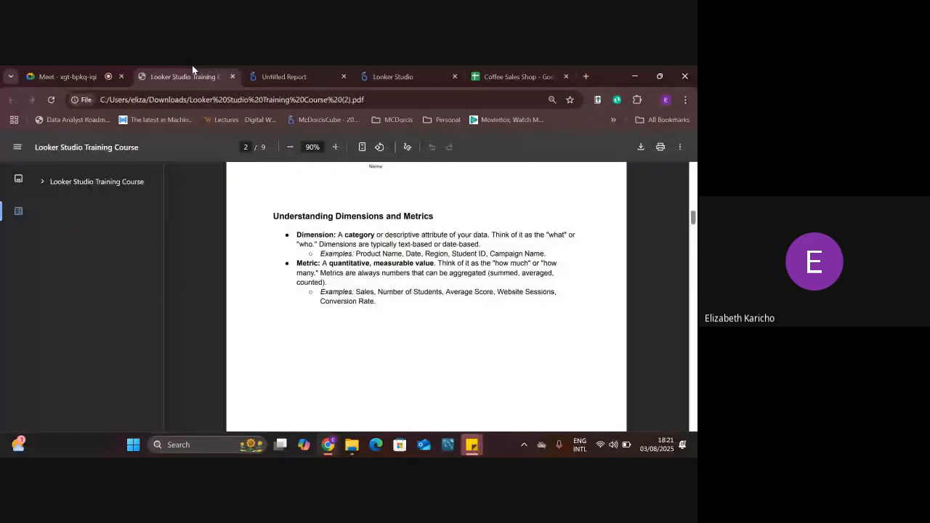
{"action": "scroll", "coordinate": [426, 297], "scroll_direction": "up", "scroll_amount": 3}
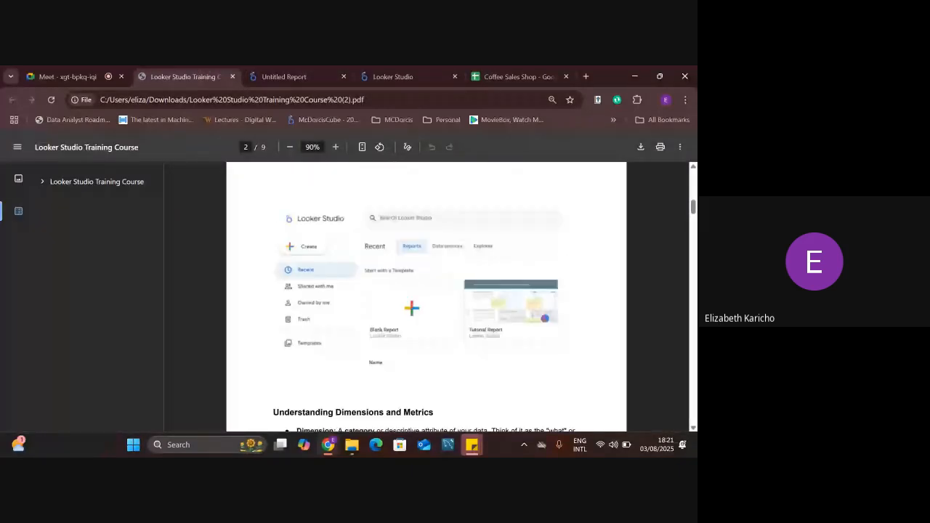
{"action": "scroll", "coordinate": [426, 297], "scroll_direction": "down", "scroll_amount": 5}
{"action": "scroll", "coordinate": [426, 296], "scroll_direction": "down", "scroll_amount": 4}
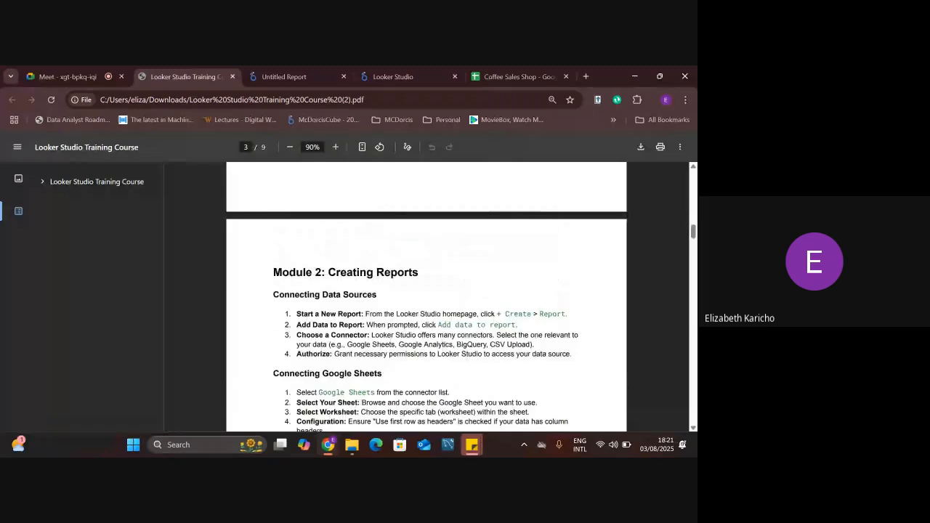
{"action": "scroll", "coordinate": [426, 297], "scroll_direction": "down", "scroll_amount": 1}
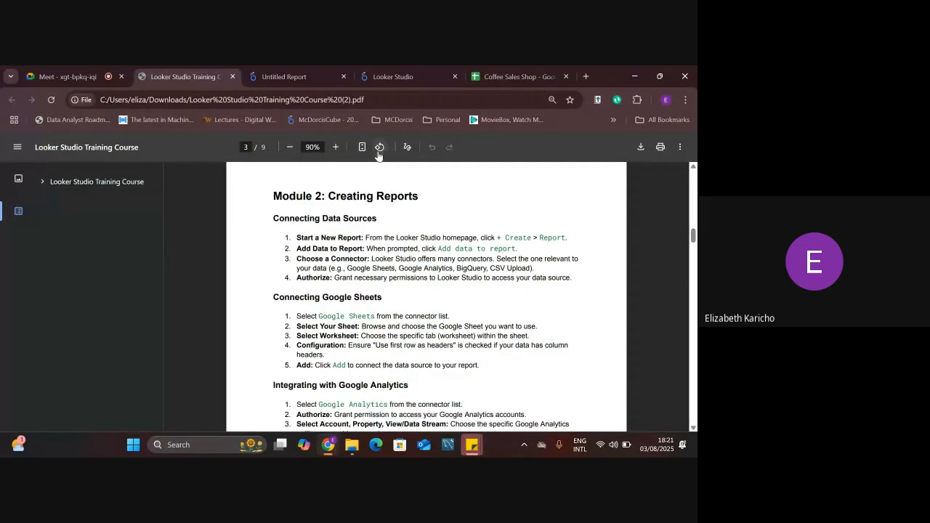
{"action": "scroll", "coordinate": [426, 297], "scroll_direction": "up", "scroll_amount": 5}
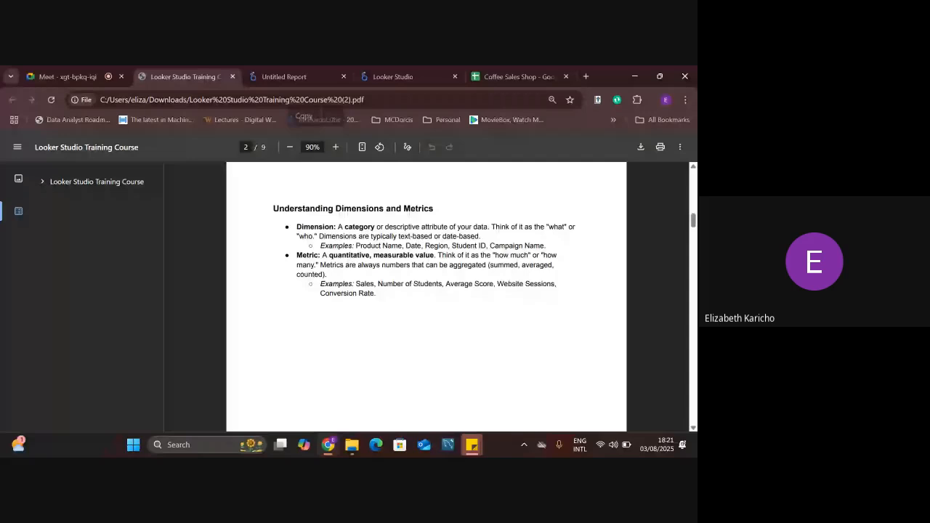
View the Connecting Data Sources section of Module 2: Creating Reports in the training course PDF.
{"action": "scroll", "coordinate": [426, 296], "scroll_direction": "down", "scroll_amount": 6}
{"action": "scroll", "coordinate": [426, 296], "scroll_direction": "up", "scroll_amount": 2}
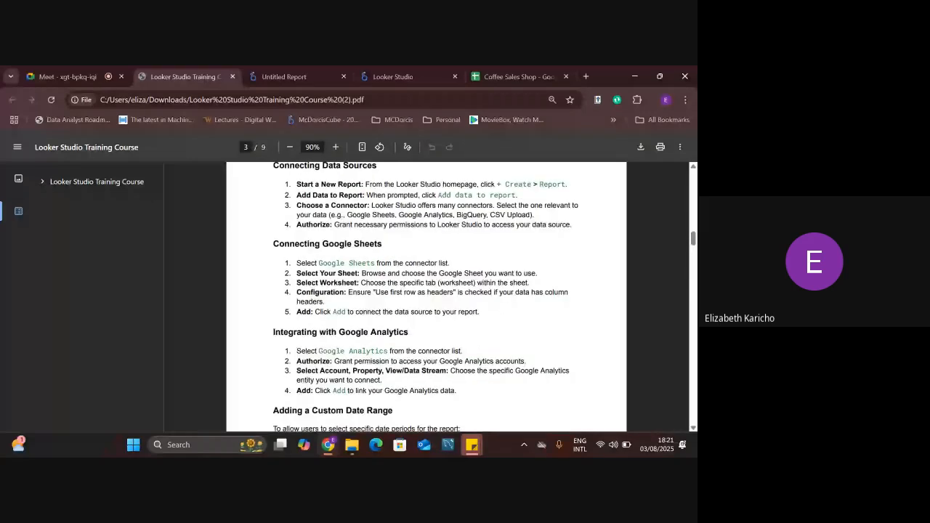
{"action": "scroll", "coordinate": [589, 323], "scroll_direction": "up", "scroll_amount": 2}
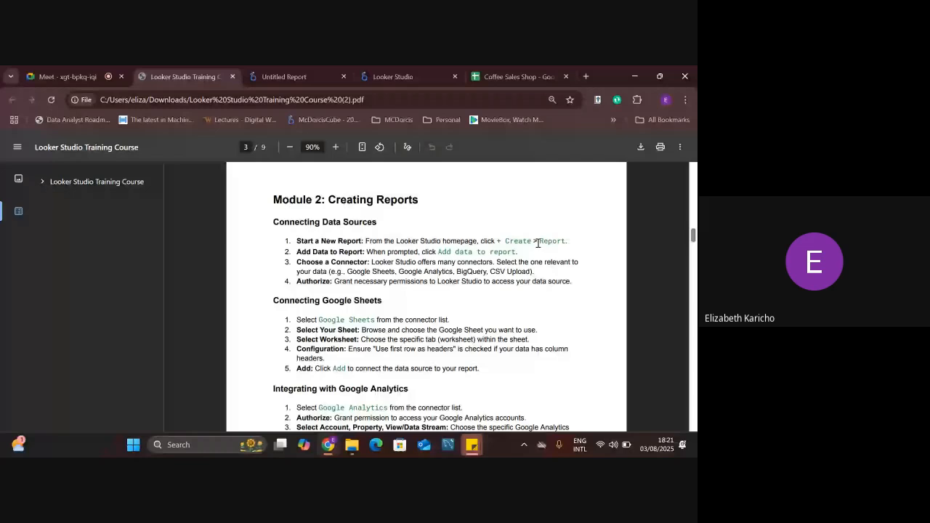
Switch to the untitled report and look through the Google and partner connectors available for adding data.
{"action": "left_click", "coordinate": [280, 78]}
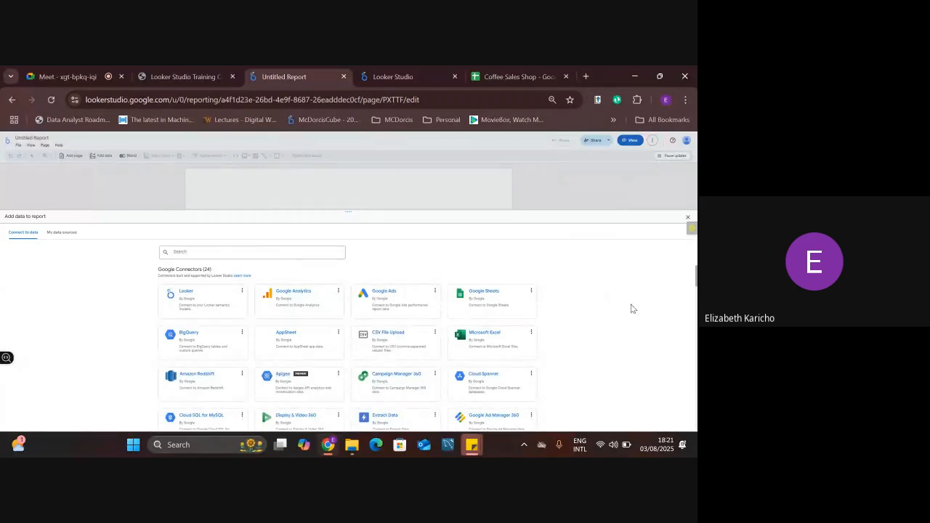
{"action": "scroll", "coordinate": [610, 314], "scroll_direction": "down", "scroll_amount": 1}
{"action": "scroll", "coordinate": [559, 324], "scroll_direction": "up", "scroll_amount": 1}
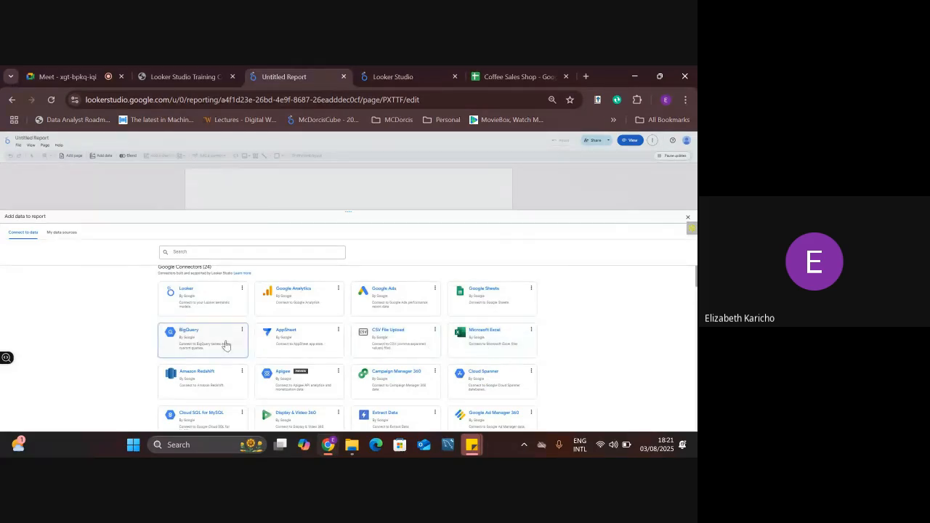
{"action": "scroll", "coordinate": [634, 378], "scroll_direction": "down", "scroll_amount": 5}
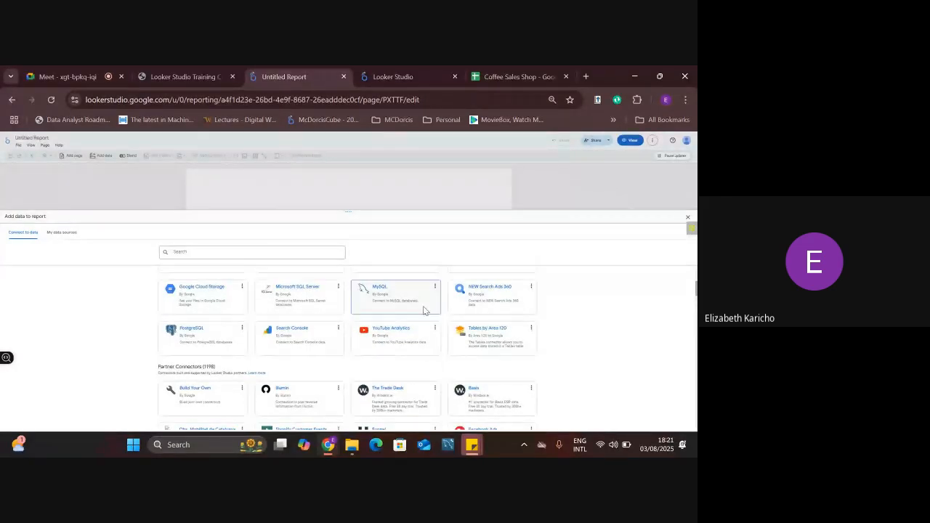
{"action": "scroll", "coordinate": [341, 348], "scroll_direction": "up", "scroll_amount": 5}
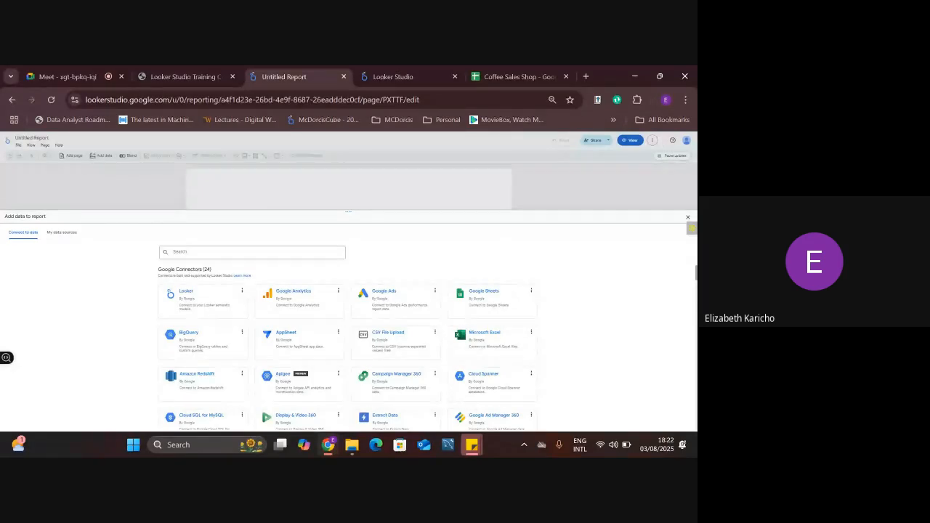
Preview the Google Sheets connector and the Microsoft Excel connector with its file upload dialog, and return to the connector list.
{"action": "left_click", "coordinate": [488, 306]}
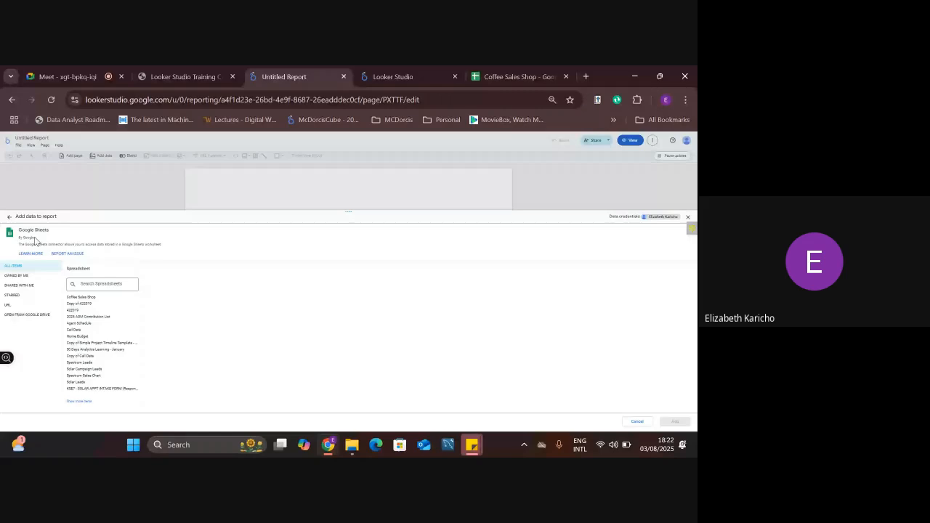
{"action": "left_click", "coordinate": [8, 219]}
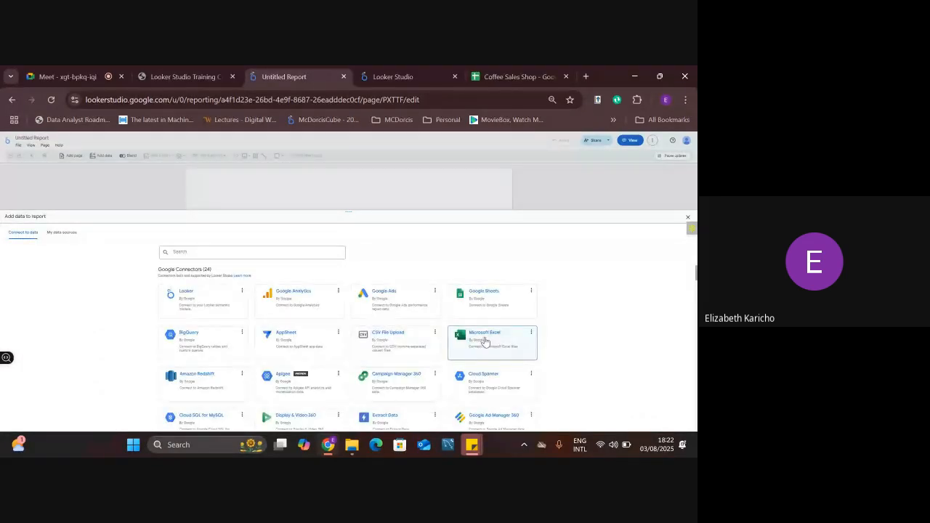
{"action": "left_click", "coordinate": [485, 342]}
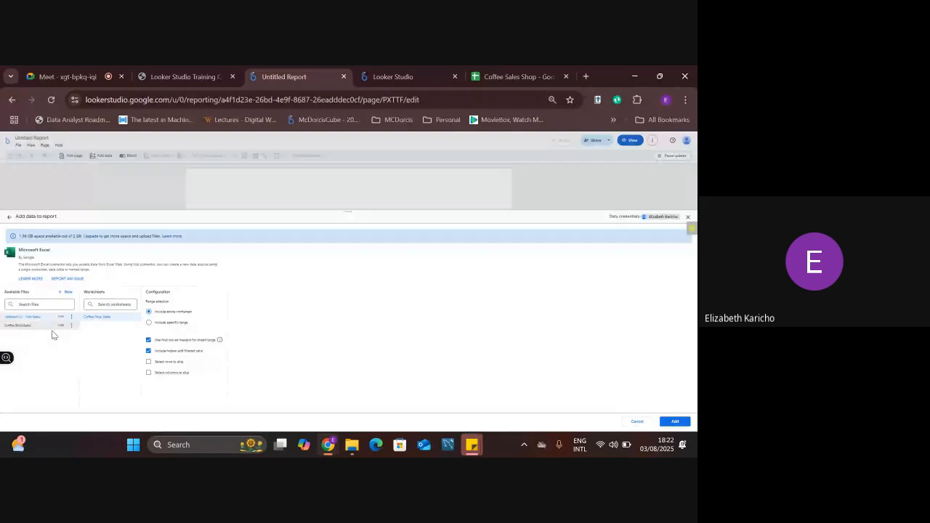
{"action": "left_click", "coordinate": [66, 292]}
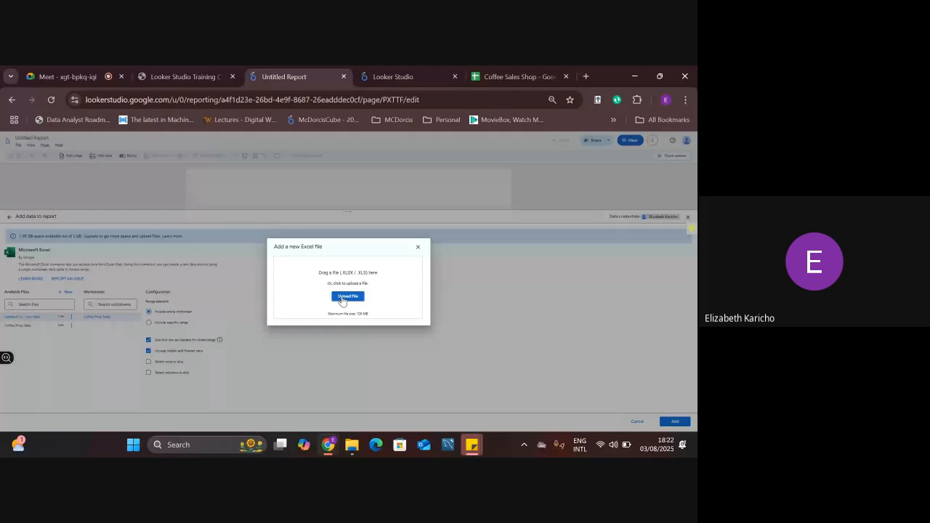
{"action": "left_click", "coordinate": [418, 248]}
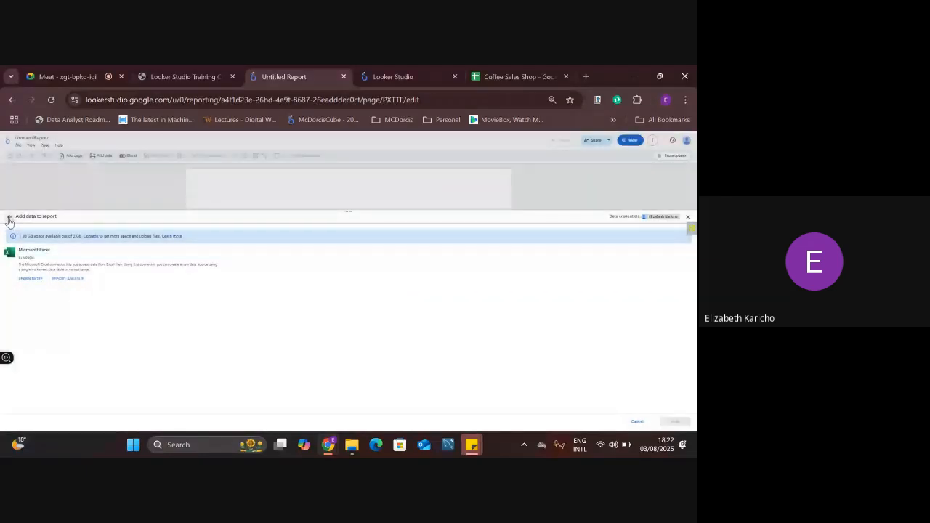
{"action": "left_click", "coordinate": [9, 217]}
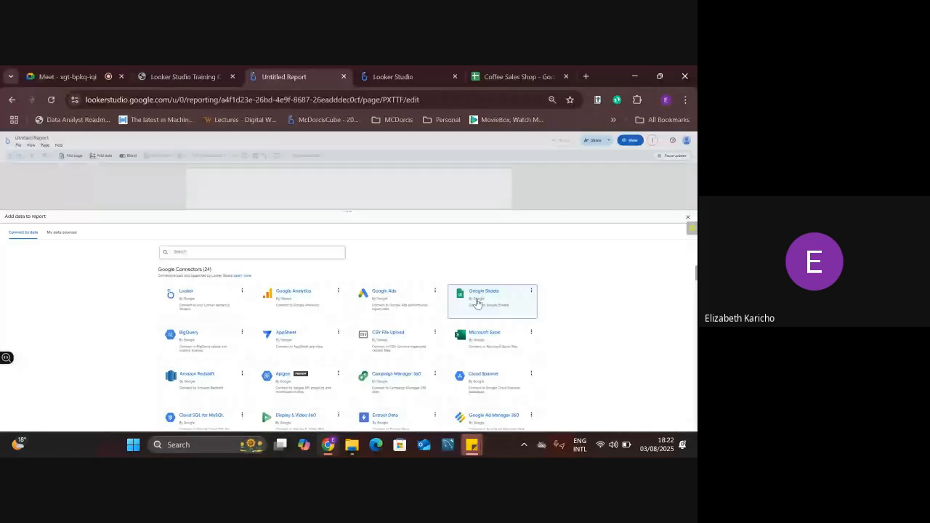
Select the Coffee Sales Shop spreadsheet as the data source using the Google Sheets connector.
{"action": "left_click", "coordinate": [477, 303]}
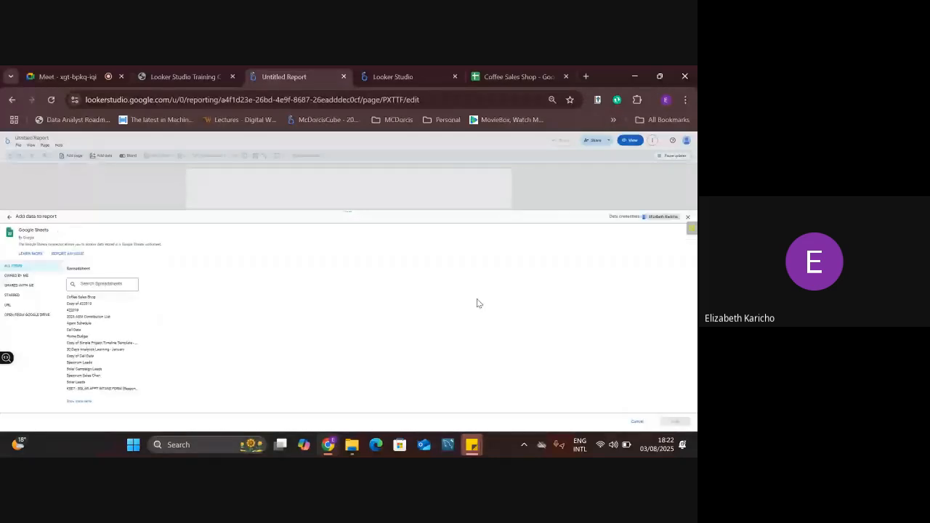
{"action": "left_click", "coordinate": [87, 298]}
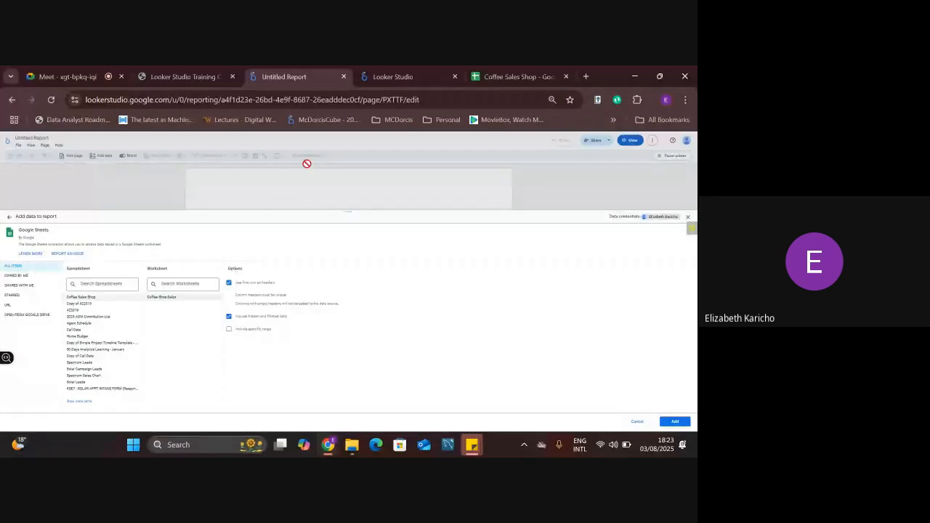
Switch to the Coffee Sales Shop spreadsheet and add a blank second sheet to it.
{"action": "left_click", "coordinate": [489, 70]}
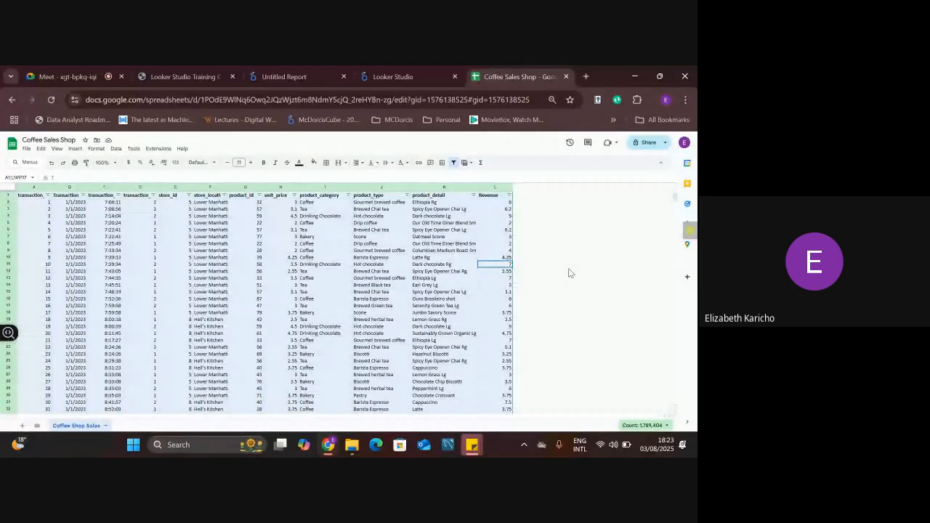
{"action": "key", "text": "Down"}
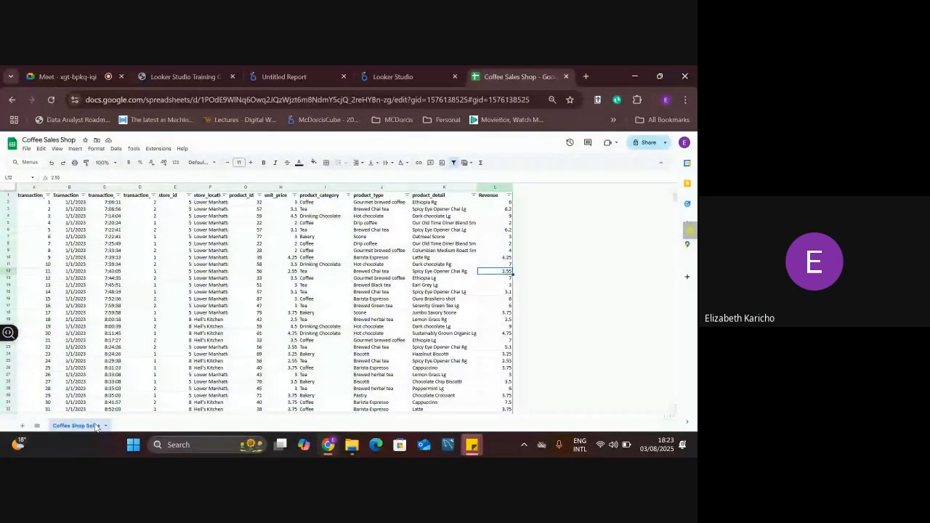
{"action": "left_click", "coordinate": [22, 429]}
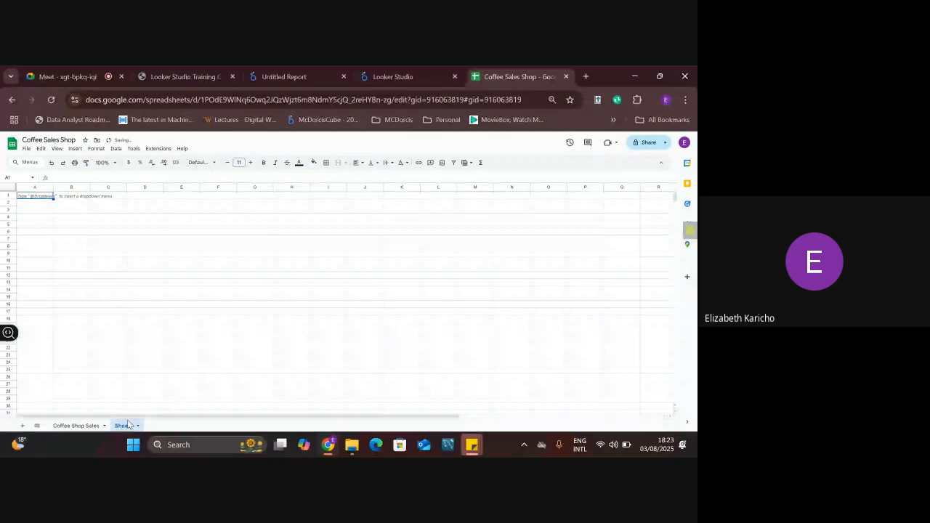
Reload the untitled report and select the Coffee Sales Shop spreadsheet again in the Google Sheets connector.
{"action": "left_click", "coordinate": [370, 74]}
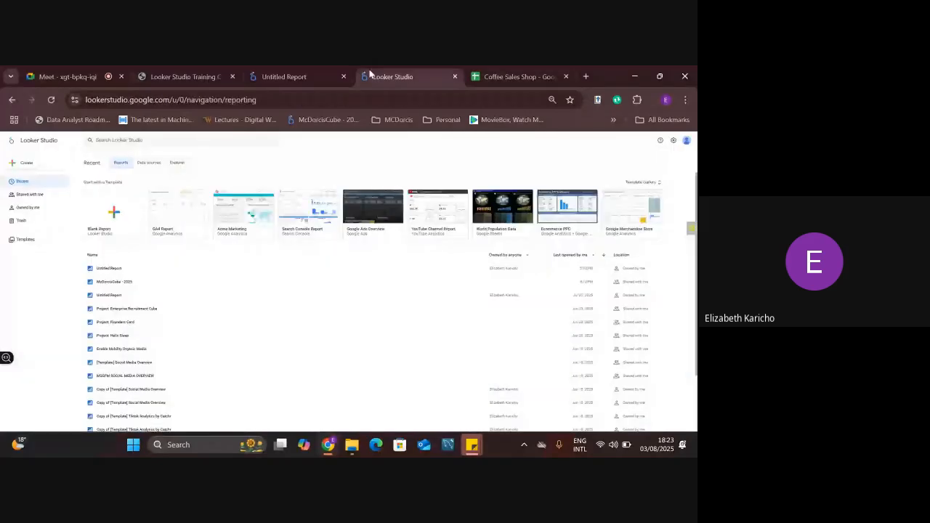
{"action": "left_click", "coordinate": [283, 77]}
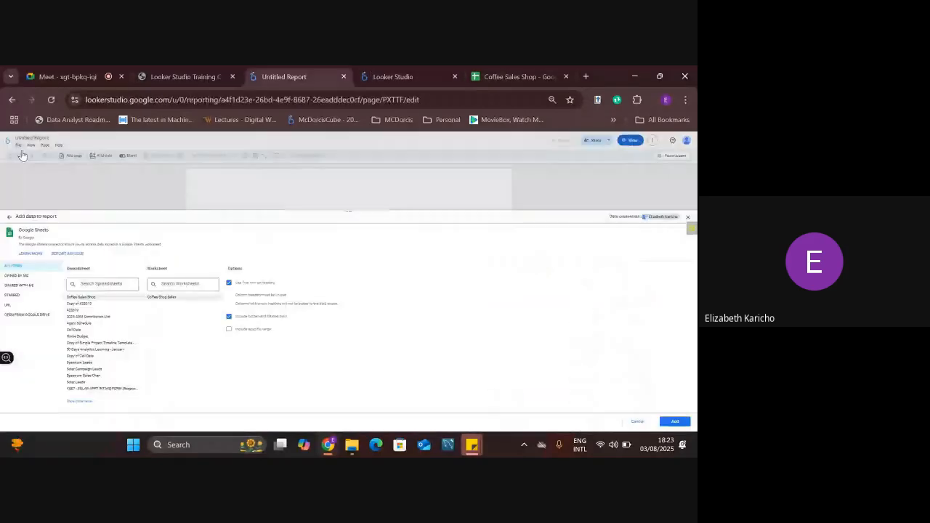
{"action": "left_click", "coordinate": [51, 99]}
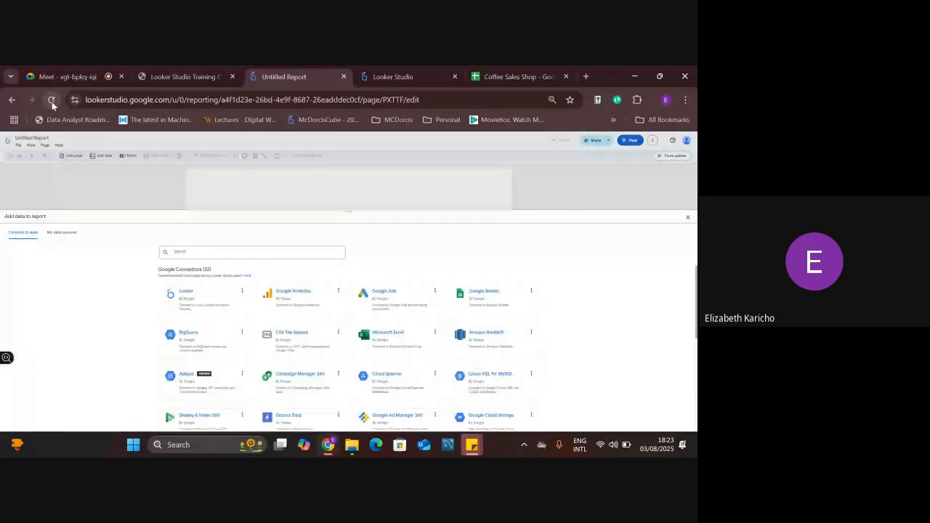
{"action": "left_click", "coordinate": [481, 303]}
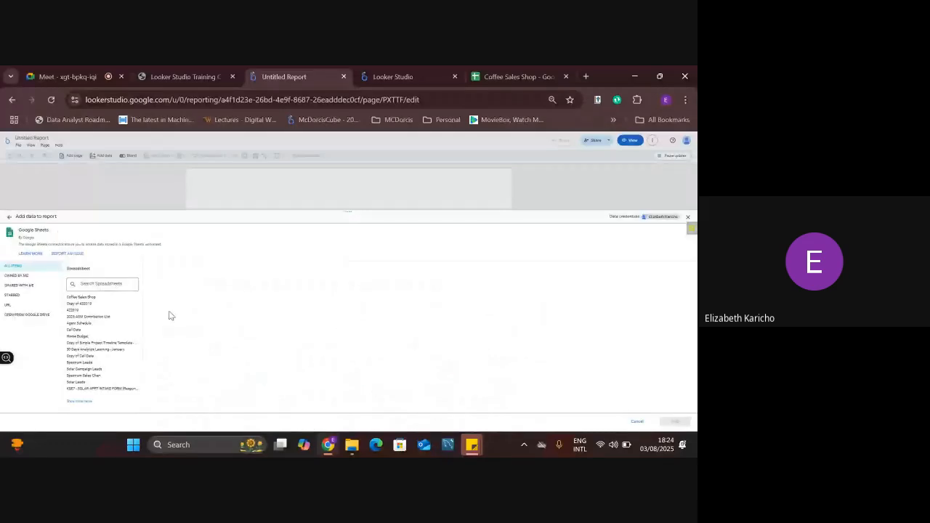
{"action": "left_click", "coordinate": [94, 299]}
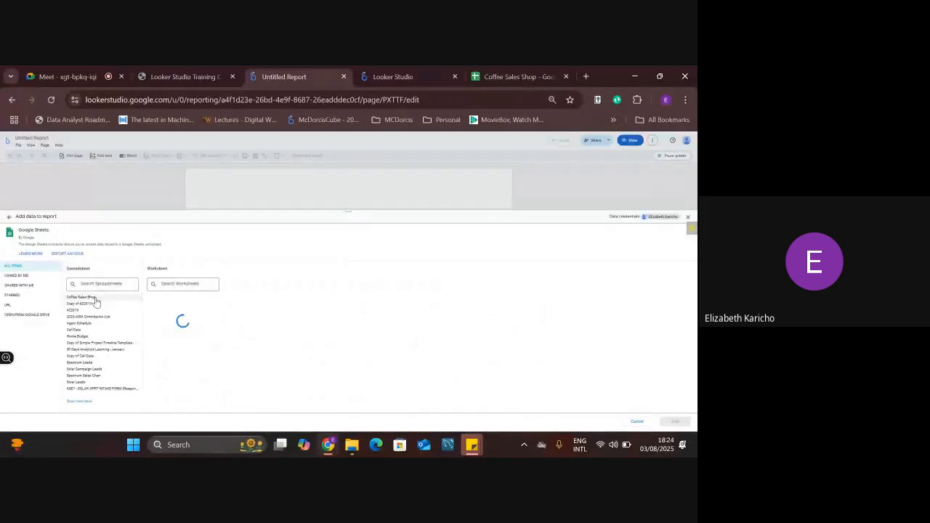
Check the in-call messages in the Google Meet call and return to the Looker Studio home page.
{"action": "left_click", "coordinate": [82, 71]}
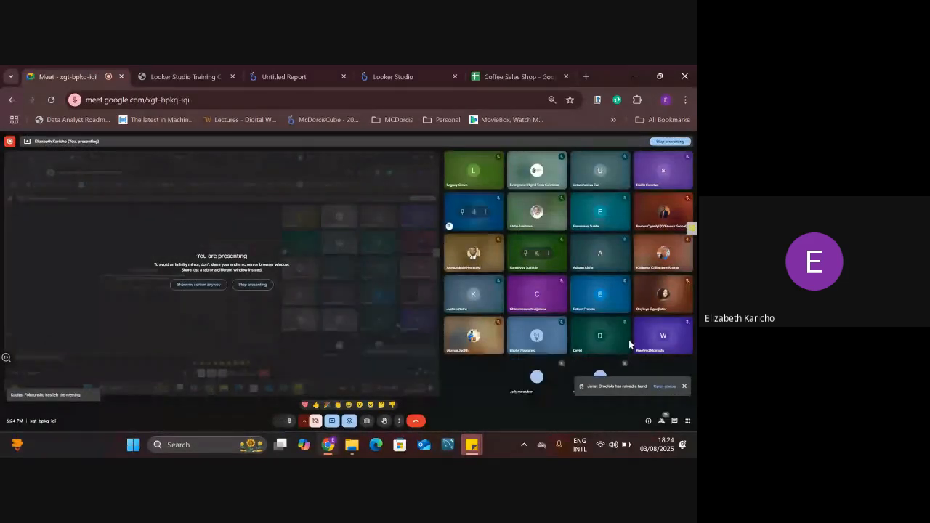
{"action": "left_click", "coordinate": [676, 428]}
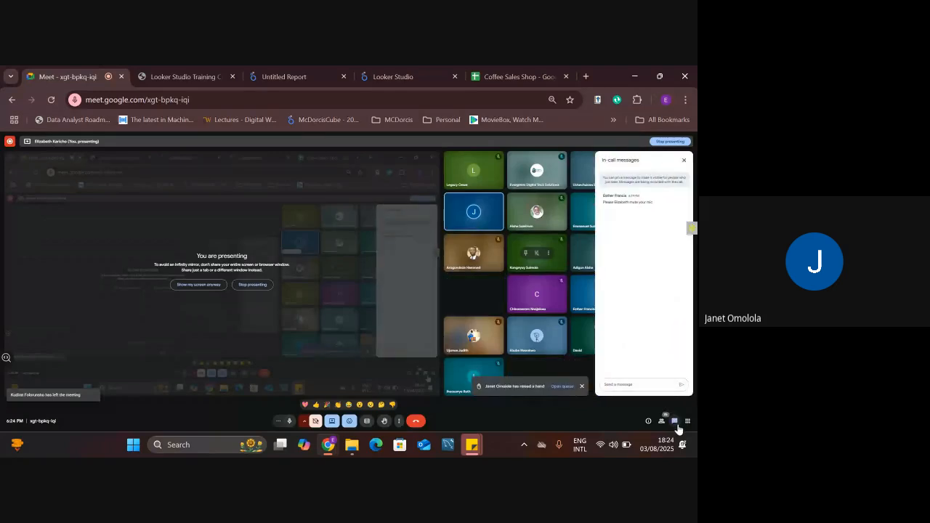
{"action": "left_click", "coordinate": [488, 75]}
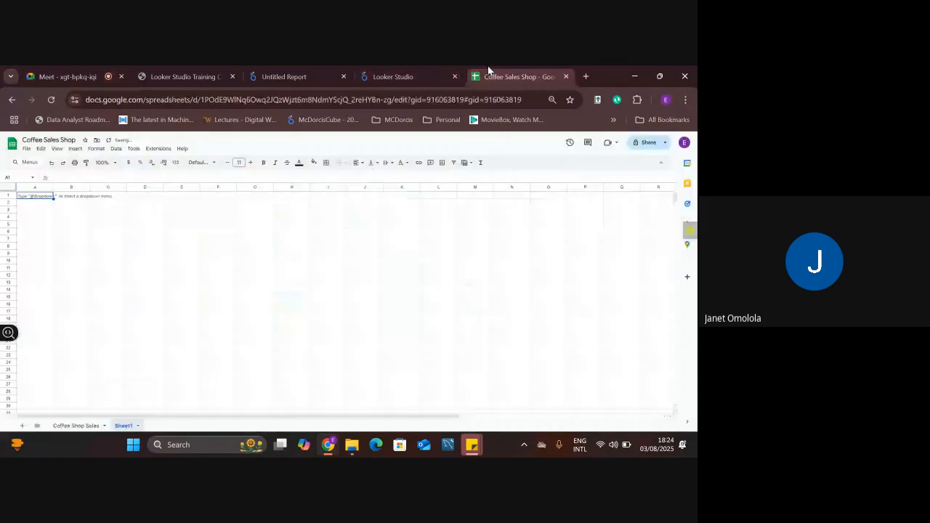
{"action": "left_click", "coordinate": [405, 73]}
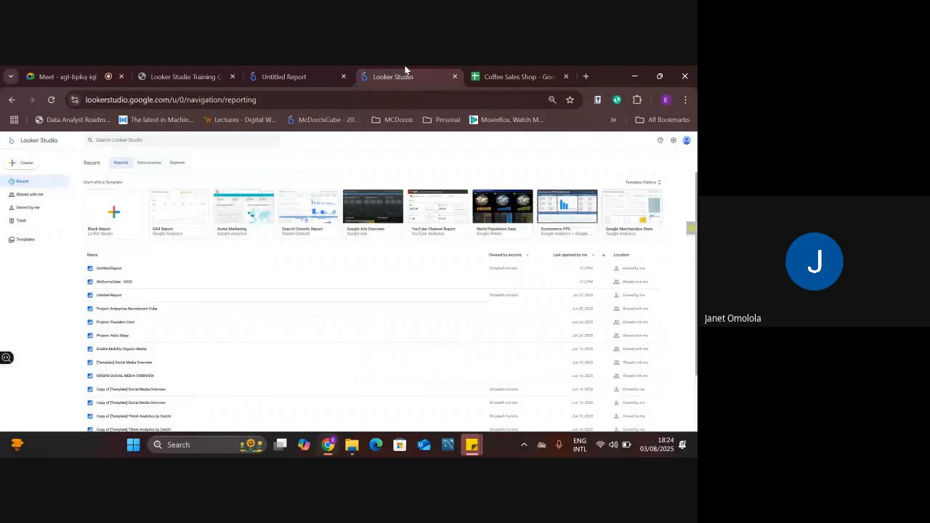
Enlarge the Looker Studio home page with the browser zoom to one level above 80%.
{"action": "left_click", "coordinate": [686, 101]}
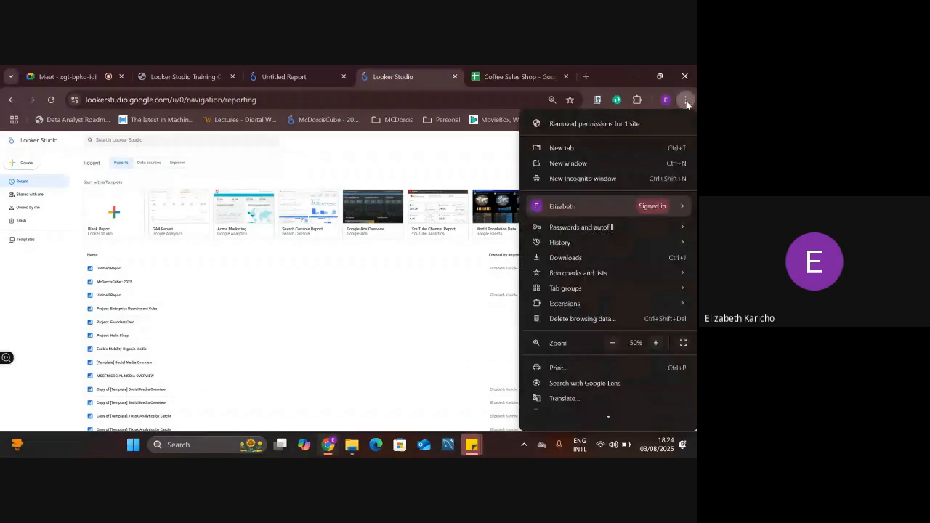
{"action": "left_click", "coordinate": [656, 343]}
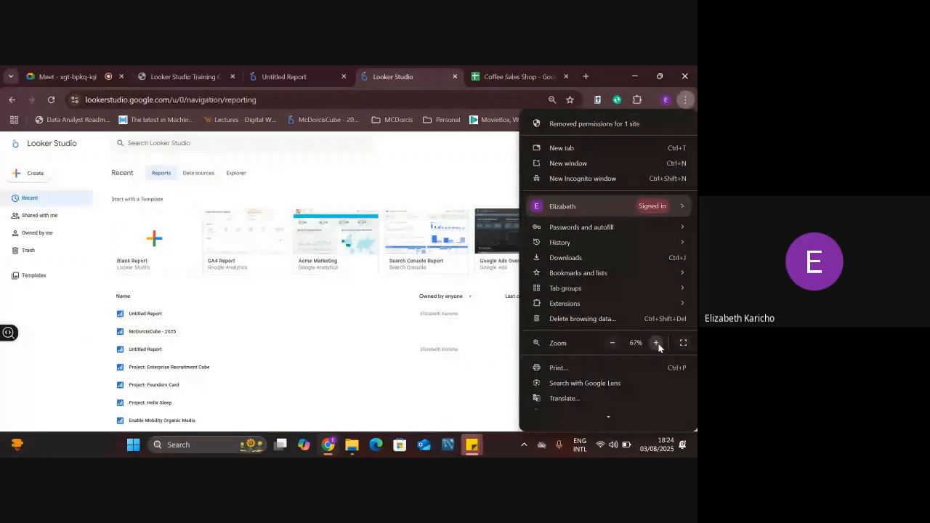
{"action": "left_click", "coordinate": [656, 344]}
{"action": "left_click", "coordinate": [656, 343]}
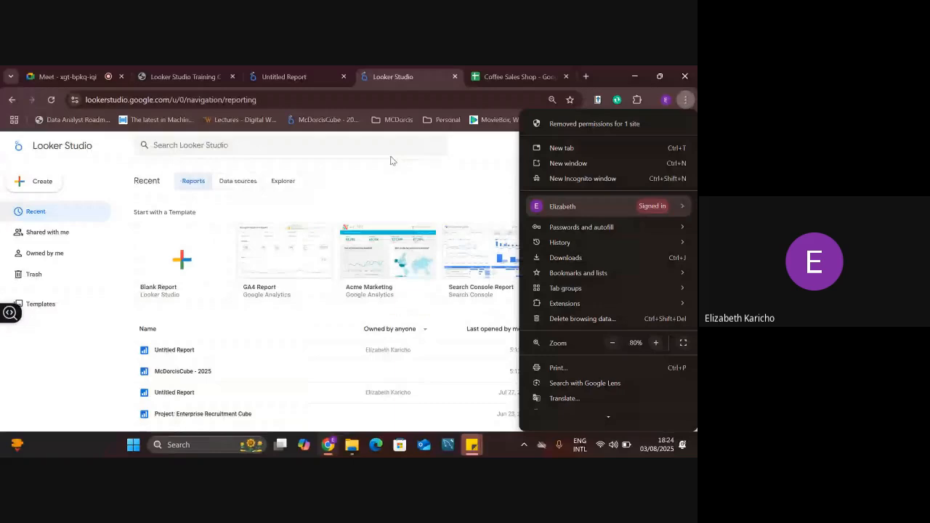
{"action": "left_click", "coordinate": [402, 186]}
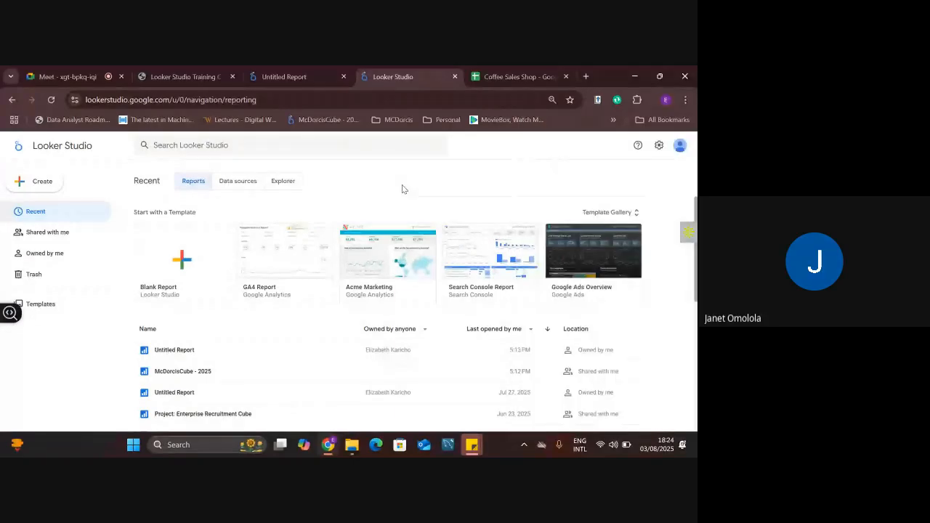
{"action": "left_click", "coordinate": [686, 99]}
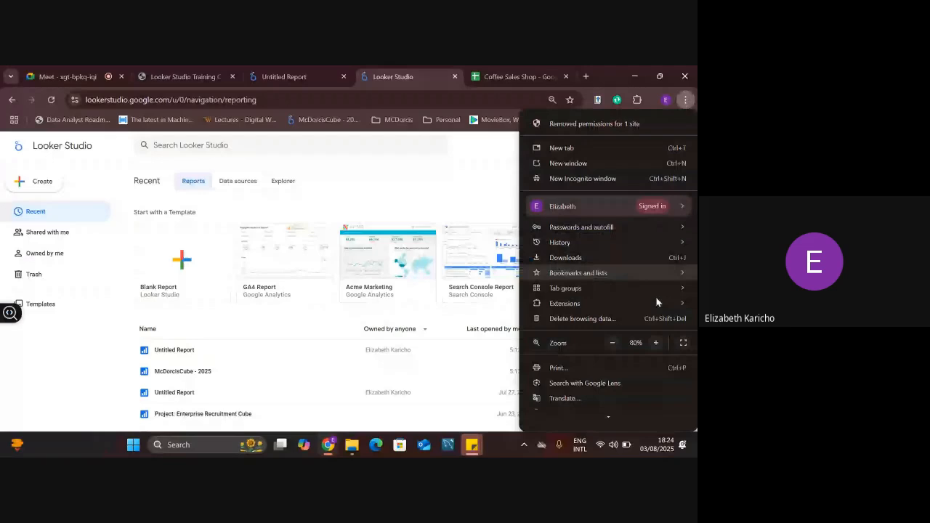
{"action": "left_click", "coordinate": [655, 343]}
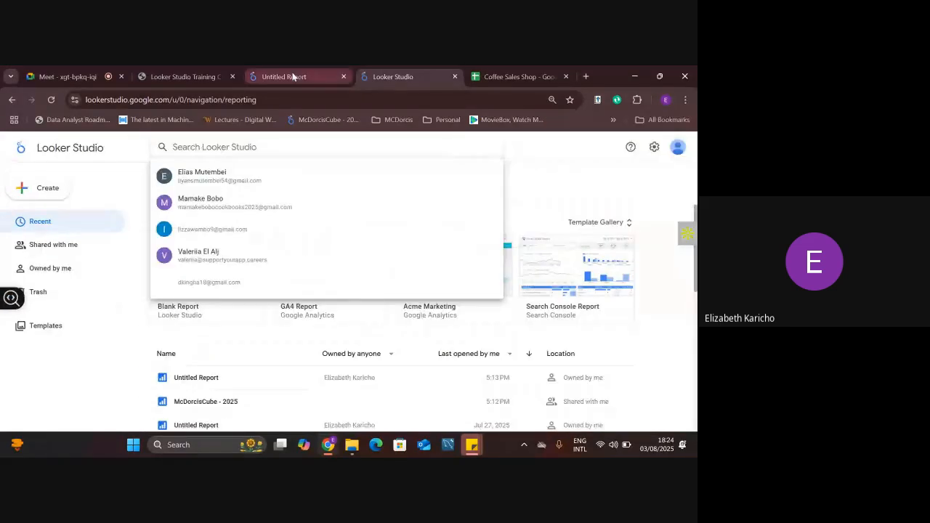
Add the Coffee Shop Sales worksheet to the untitled report, with first row as headers and hidden and filtered cells included.
{"action": "left_click", "coordinate": [292, 78]}
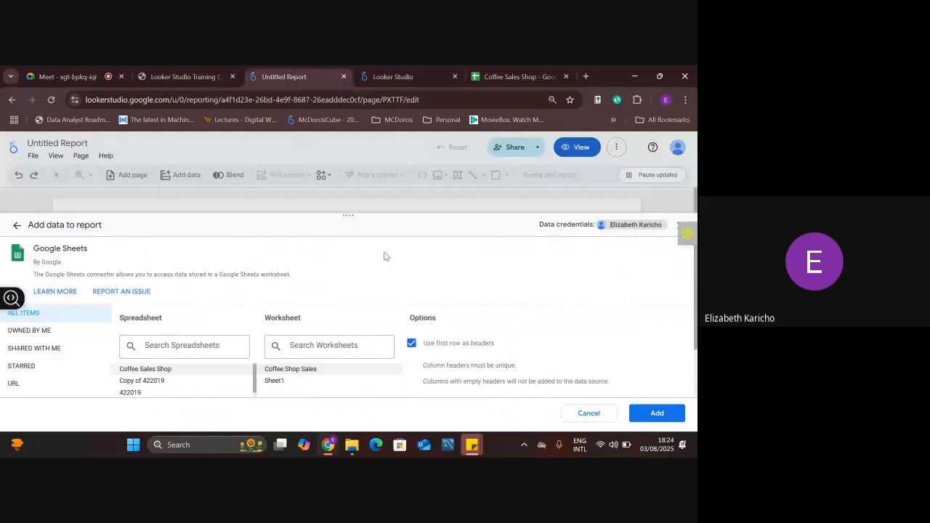
{"action": "scroll", "coordinate": [385, 256], "scroll_direction": "down", "scroll_amount": 1}
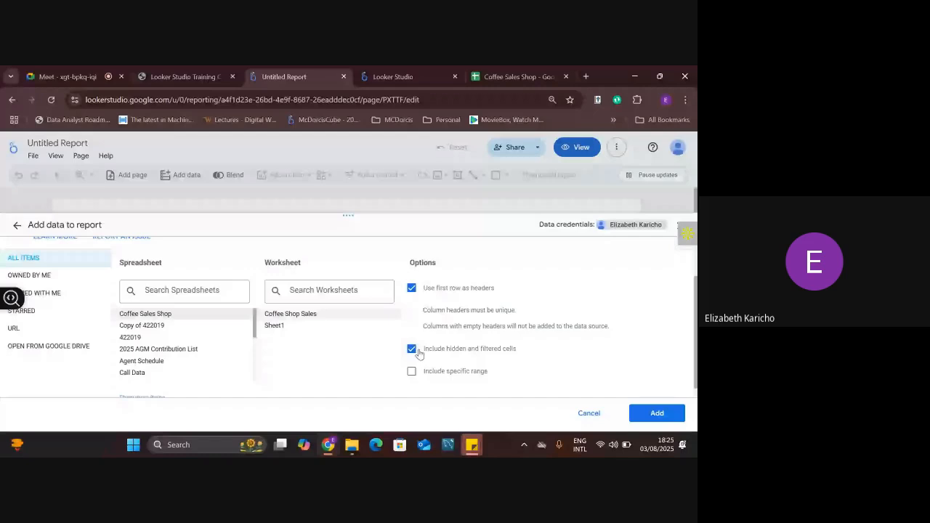
{"action": "left_click", "coordinate": [657, 413]}
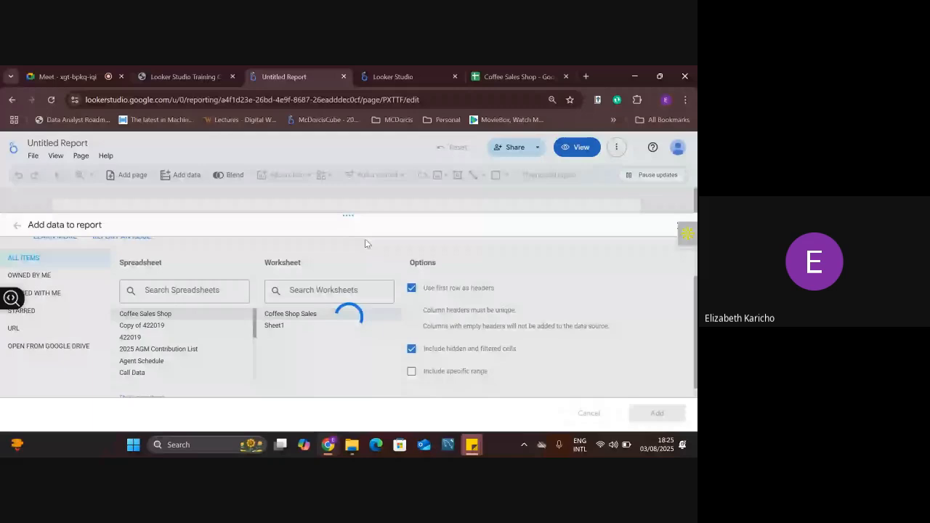
{"action": "left_click", "coordinate": [87, 76]}
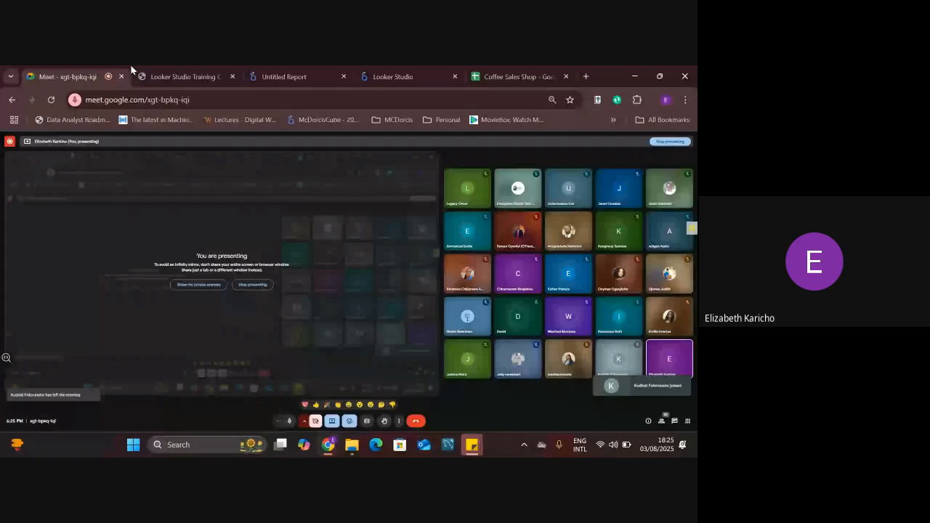
{"action": "left_click", "coordinate": [321, 67]}
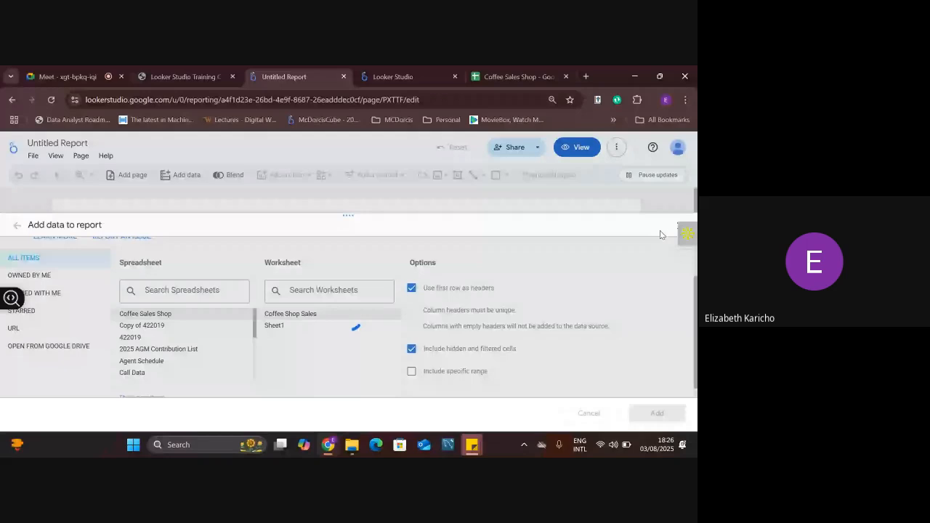
{"action": "key", "text": "ctrl+1"}
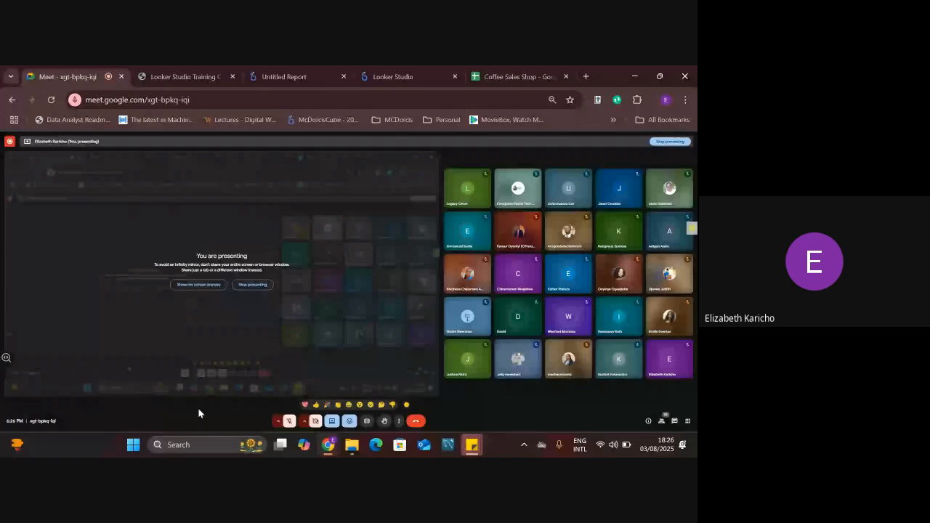
{"action": "left_click", "coordinate": [190, 76]}
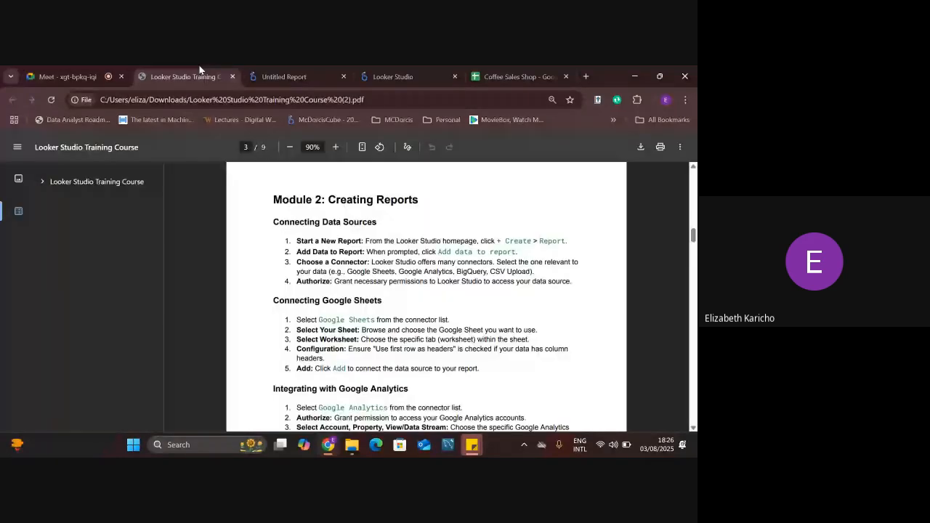
{"action": "key", "text": "ctrl+Tab"}
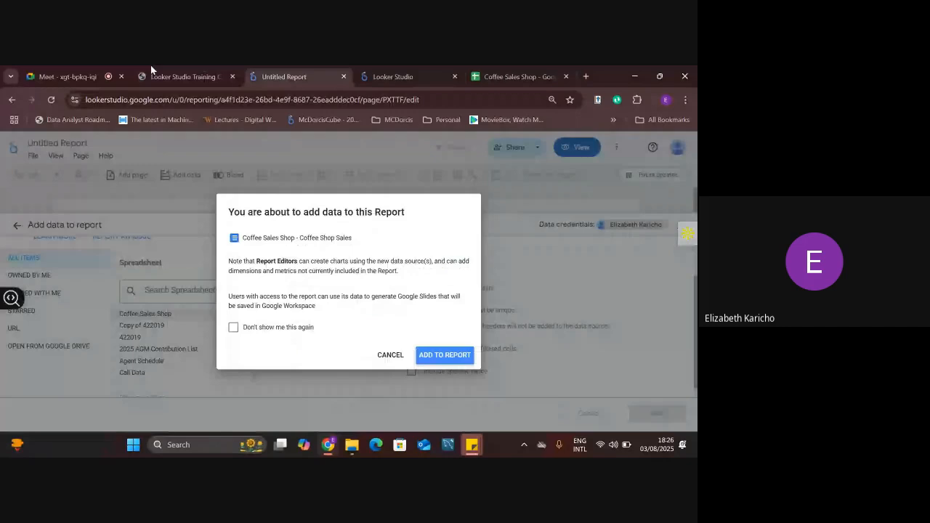
{"action": "left_click", "coordinate": [80, 77]}
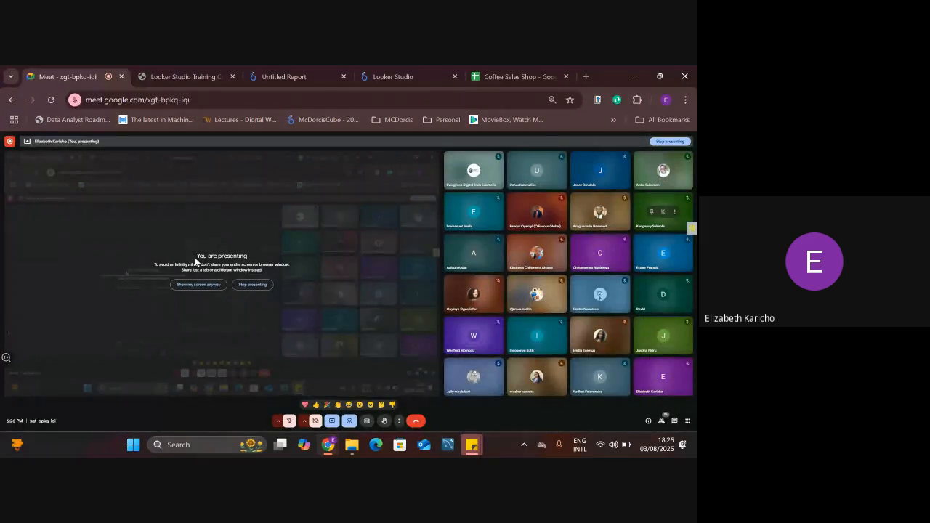
Confirm adding the Coffee Sales Shop - Coffee Shop Sales data source to the untitled report.
{"action": "left_click", "coordinate": [268, 73]}
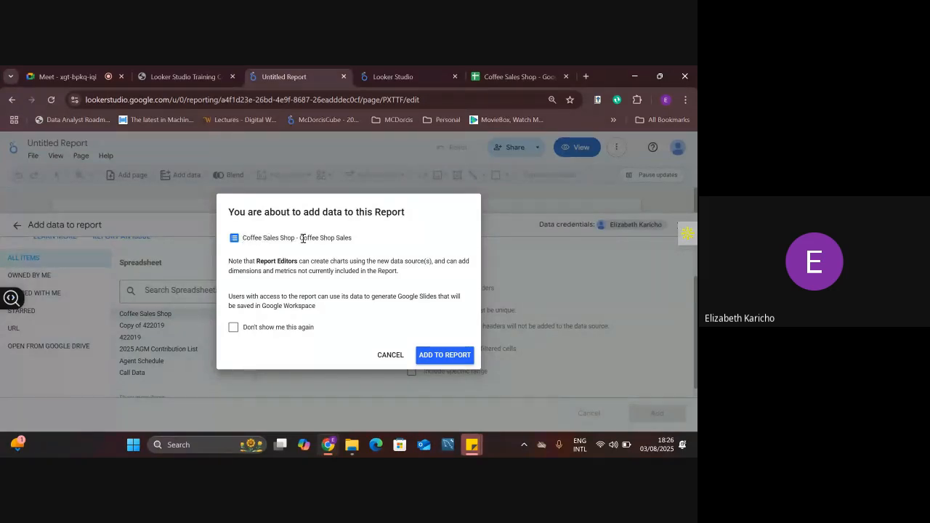
{"action": "left_click_drag", "start_coordinate": [303, 238], "coordinate": [355, 239]}
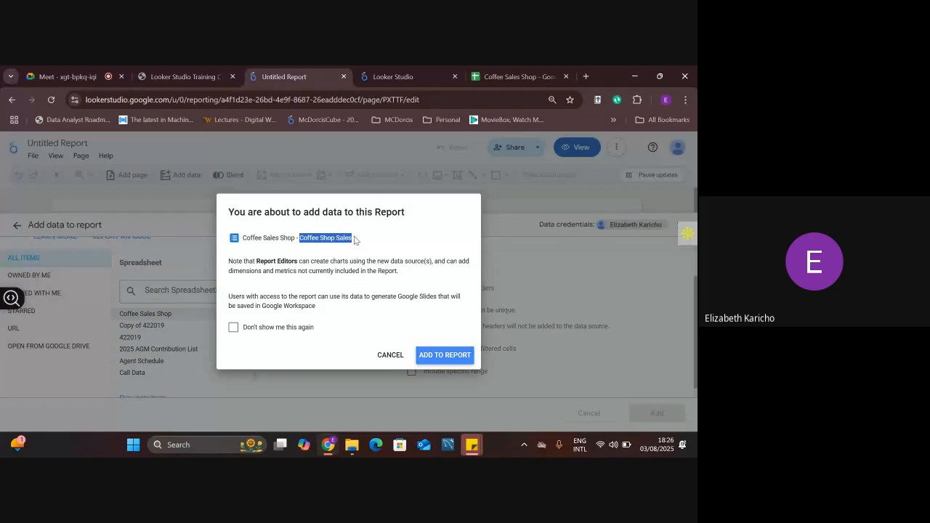
{"action": "left_click", "coordinate": [288, 269]}
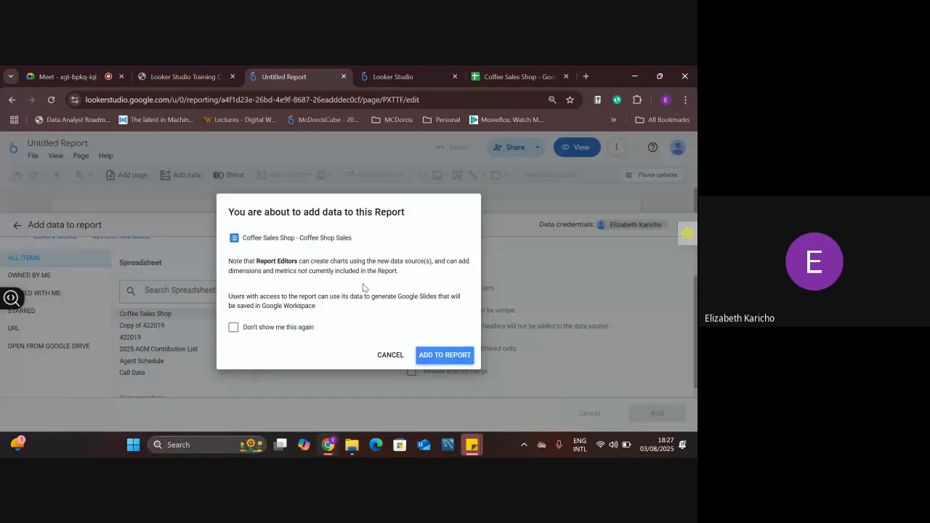
{"action": "left_click", "coordinate": [444, 354]}
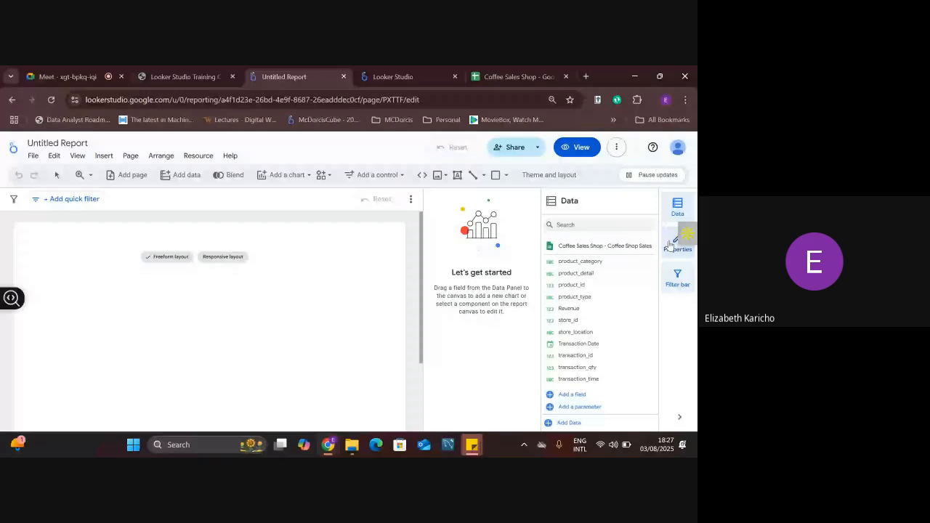
{"action": "left_click", "coordinate": [85, 67]}
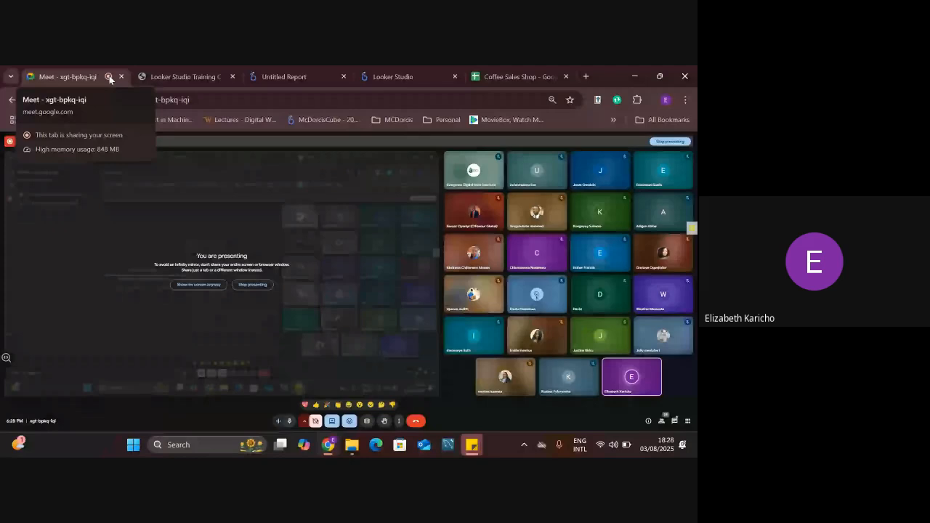
{"action": "left_click", "coordinate": [413, 73]}
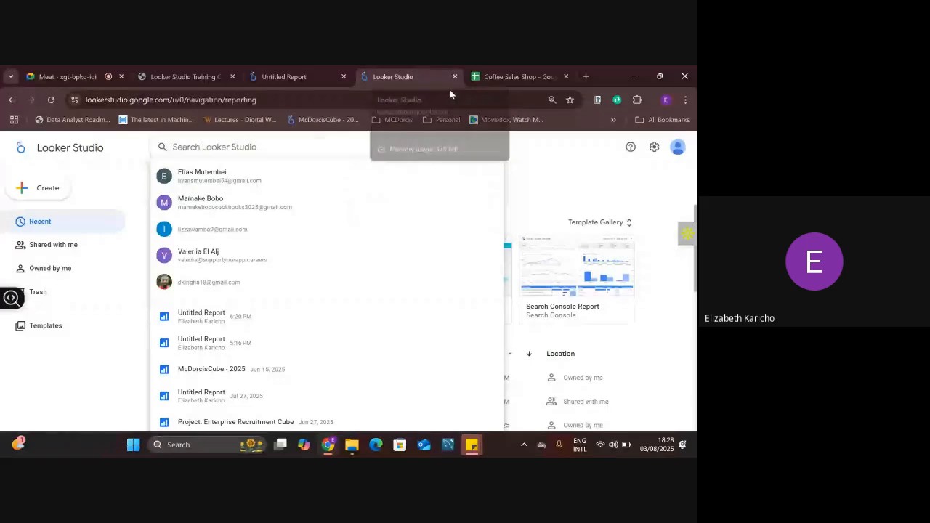
Rename the untitled report as Coffee Sales Shop.
{"action": "left_click", "coordinate": [283, 73]}
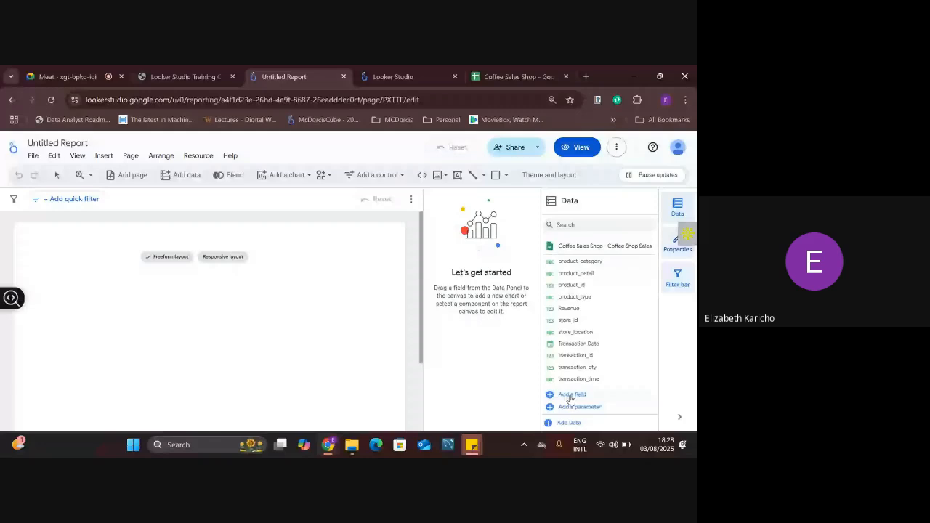
{"action": "double_click", "coordinate": [50, 142]}
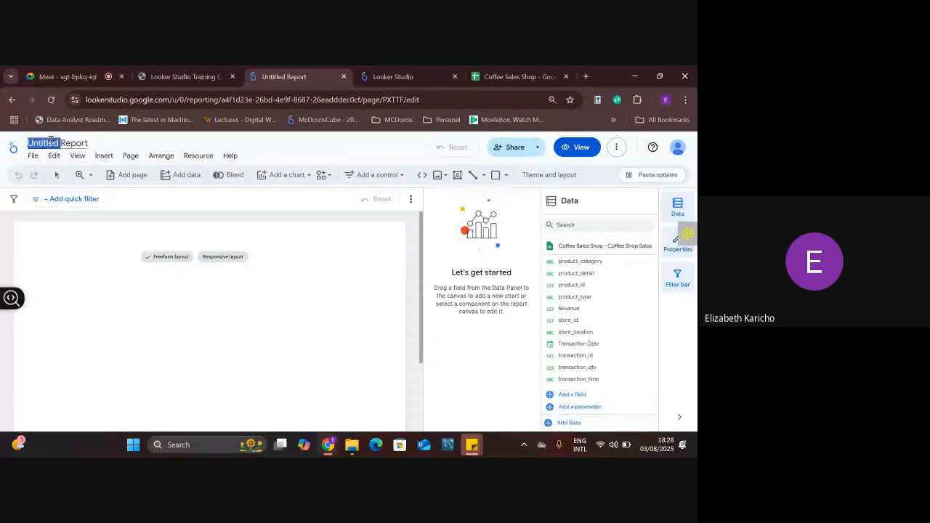
{"action": "key", "text": "ctrl+a"}
{"action": "key", "text": "BackSpace"}
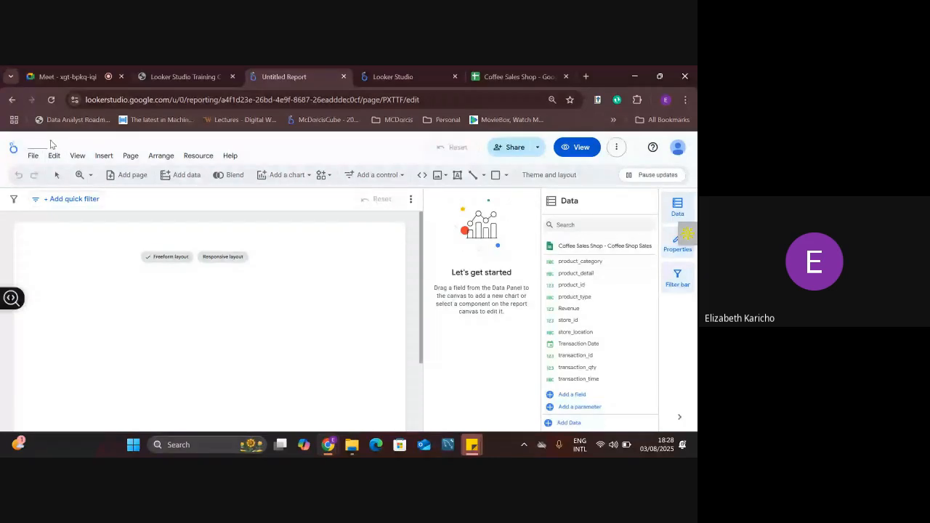
{"action": "type", "text": "Coffee Sales Sho"}
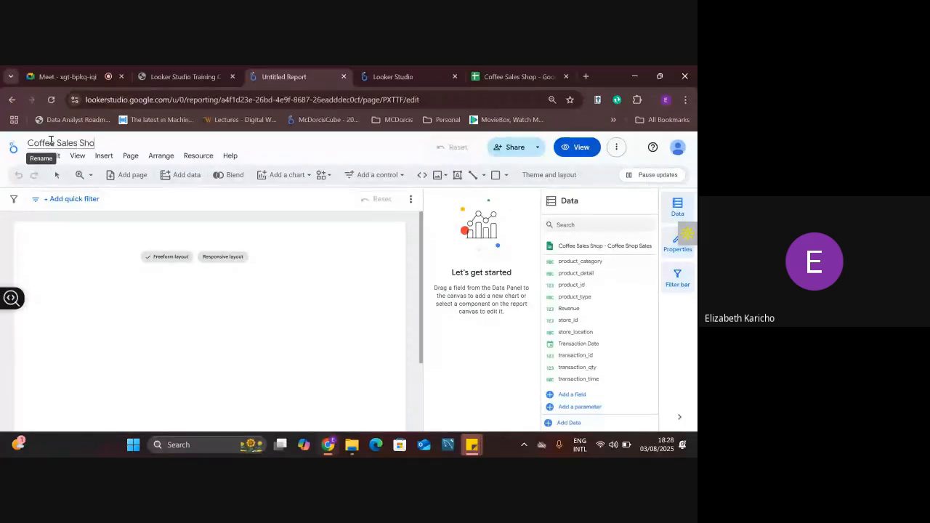
{"action": "type", "text": "p"}
{"action": "key", "text": "Return"}
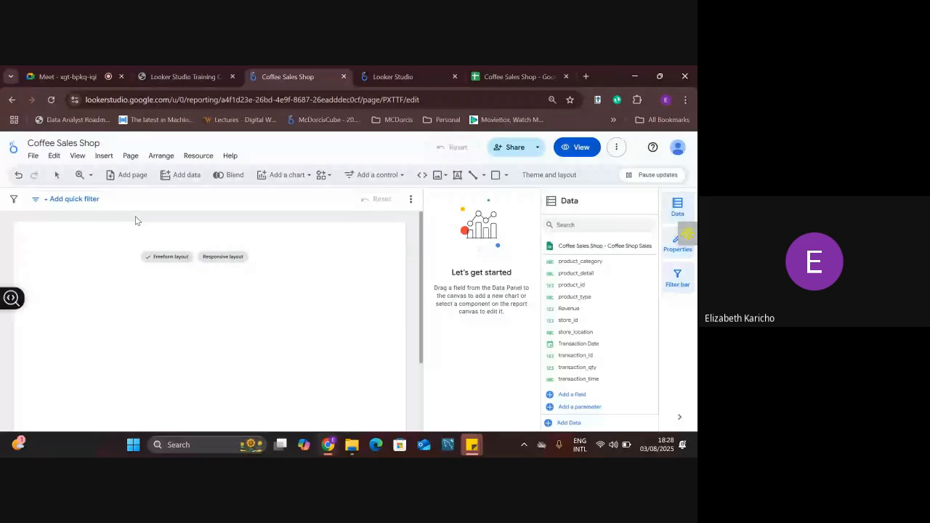
Browse the report's available themes and layout options, including the customization settings of the Default theme.
{"action": "left_click", "coordinate": [34, 156]}
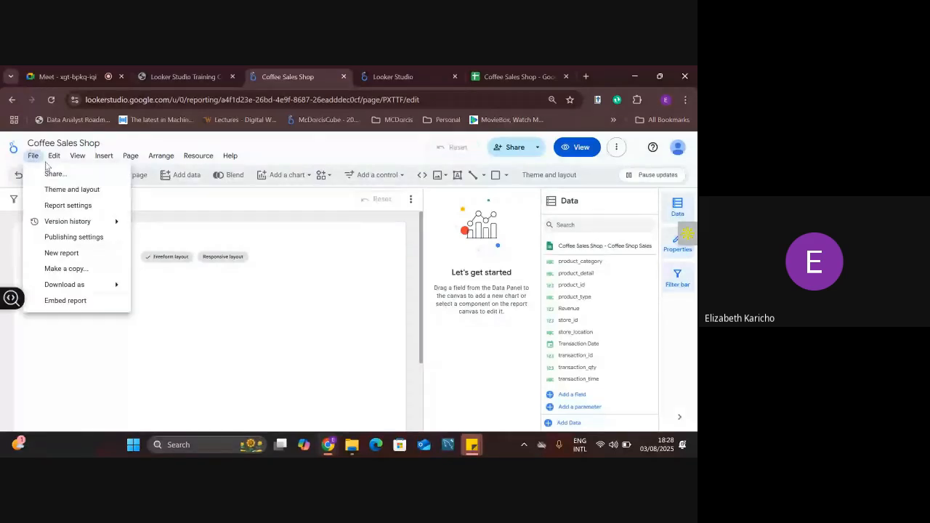
{"action": "left_click", "coordinate": [73, 190]}
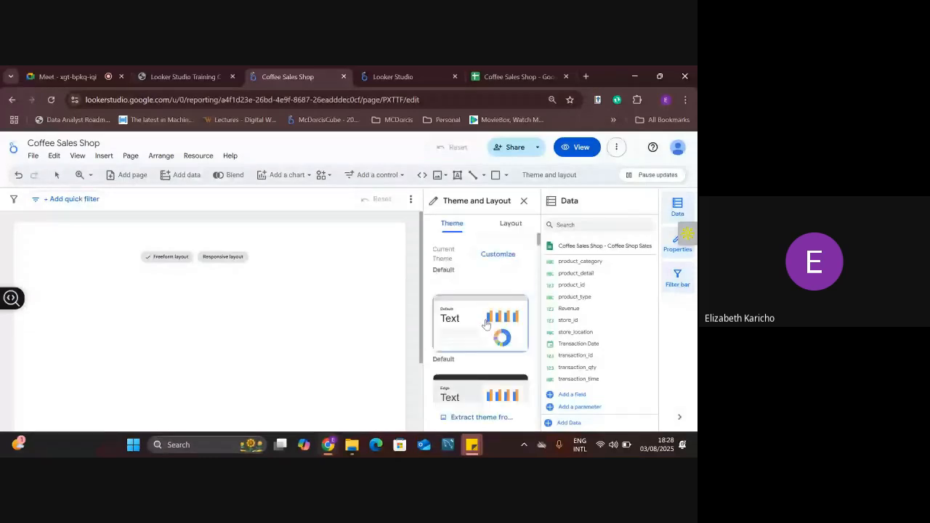
{"action": "left_click_drag", "start_coordinate": [538, 238], "coordinate": [539, 257]}
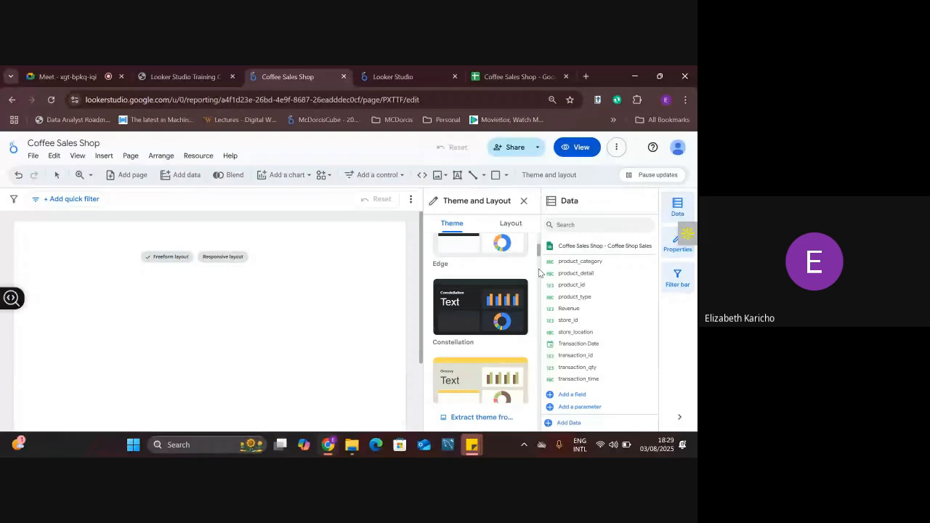
{"action": "scroll", "coordinate": [540, 273], "scroll_direction": "down", "scroll_amount": 2}
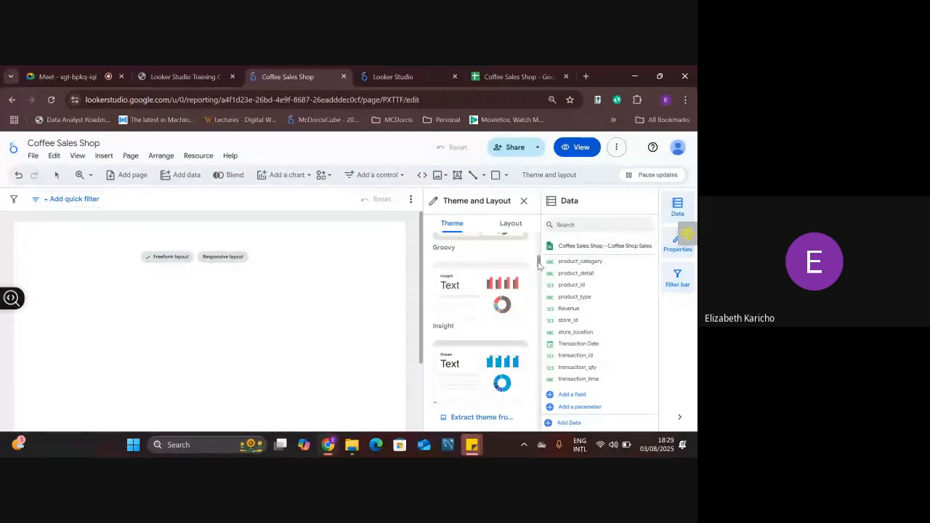
{"action": "left_click", "coordinate": [511, 224]}
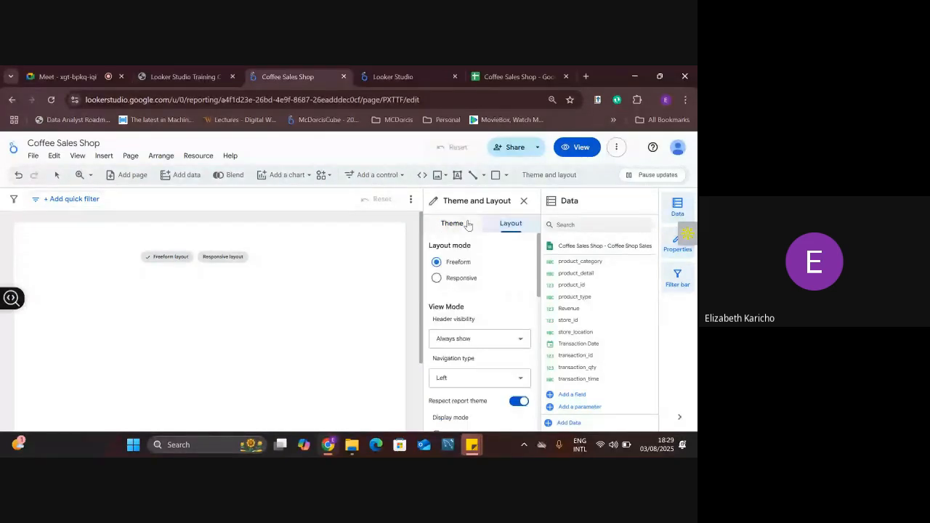
{"action": "left_click", "coordinate": [453, 224]}
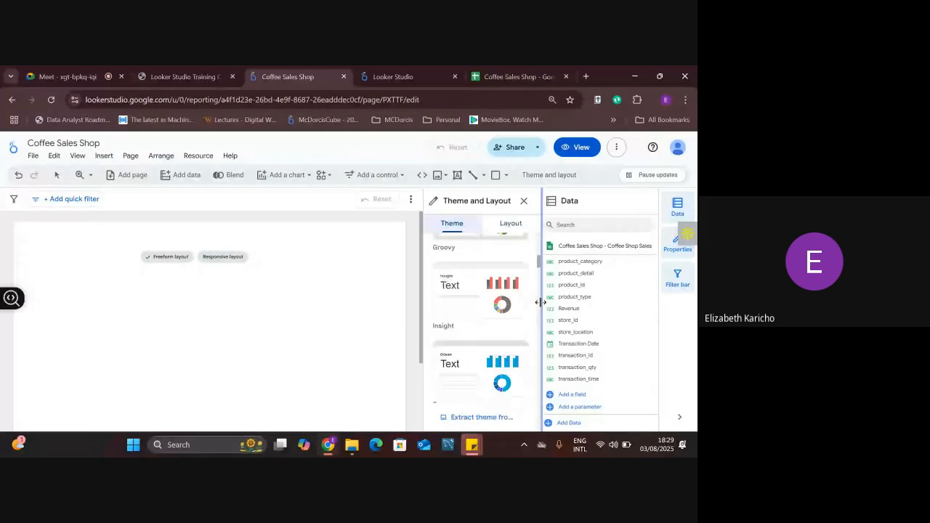
{"action": "scroll", "coordinate": [540, 305], "scroll_direction": "down", "scroll_amount": 3}
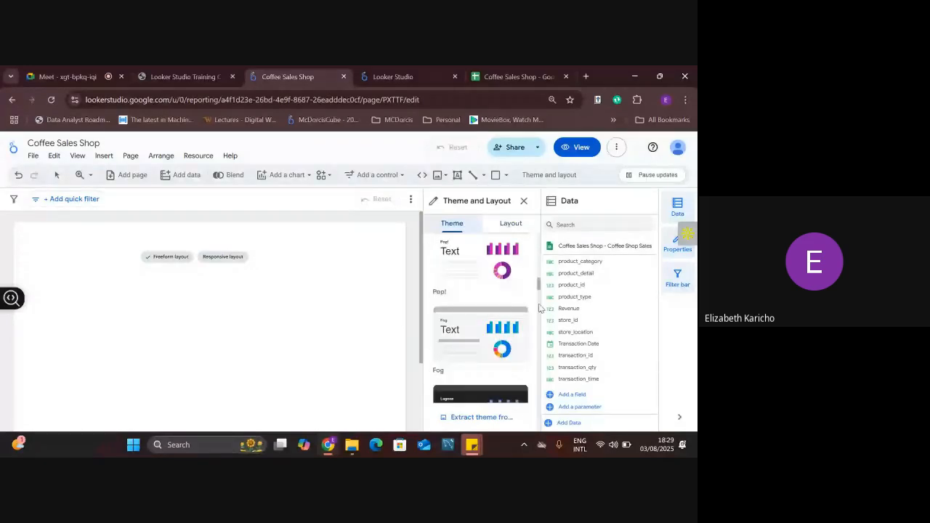
{"action": "scroll", "coordinate": [540, 308], "scroll_direction": "down", "scroll_amount": 2}
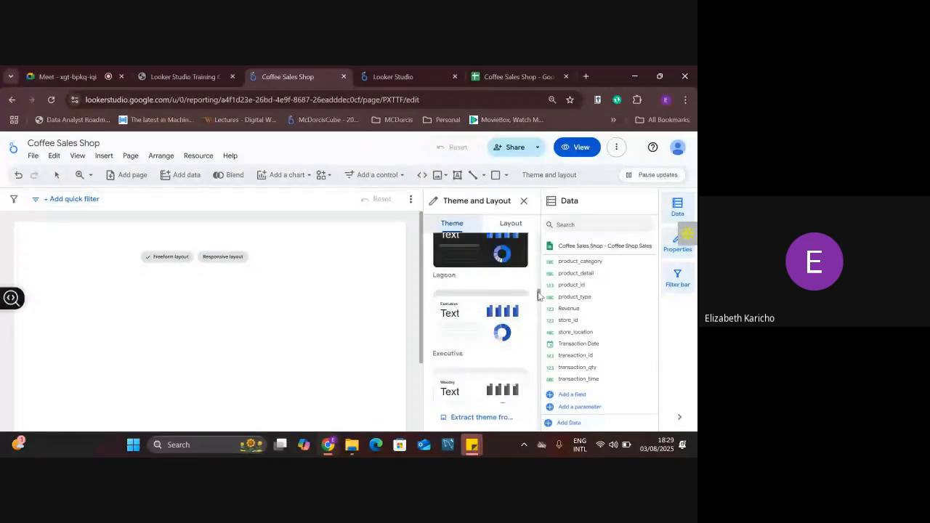
{"action": "scroll", "coordinate": [539, 294], "scroll_direction": "up", "scroll_amount": 5}
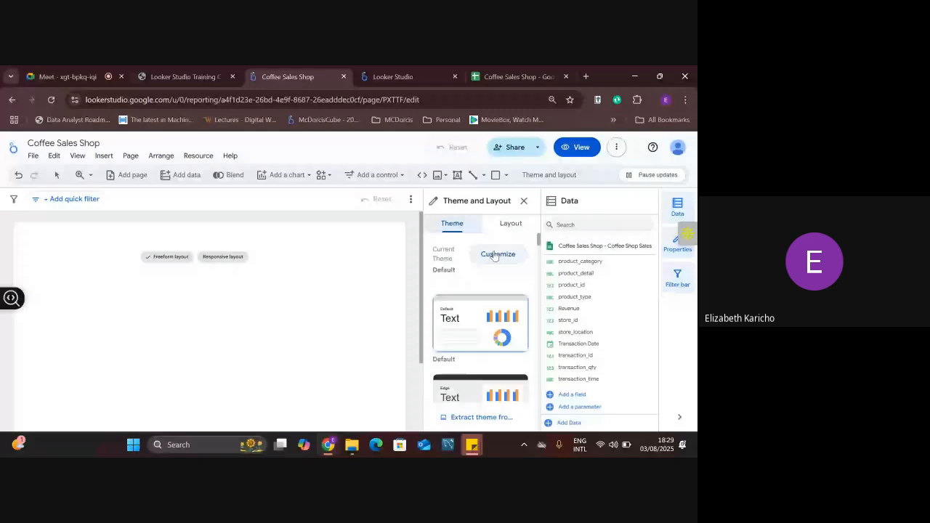
{"action": "left_click", "coordinate": [497, 258]}
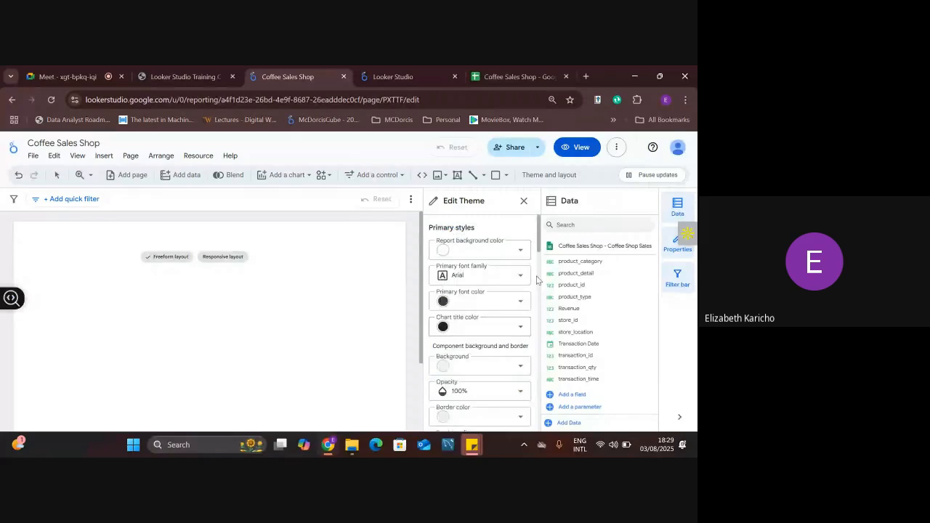
{"action": "left_click", "coordinate": [524, 201]}
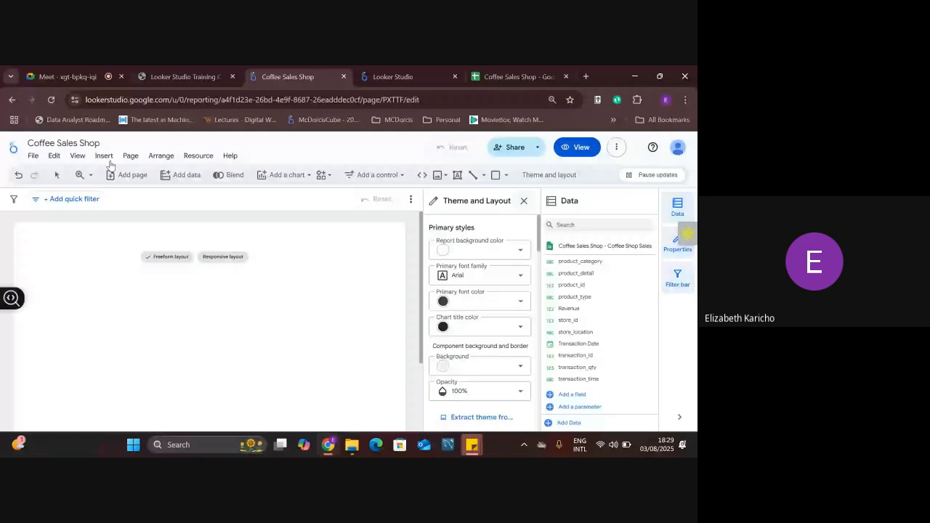
Open the report settings and examine the store_location column in the Coffee Shop Sales worksheet of the source spreadsheet.
{"action": "left_click", "coordinate": [33, 156]}
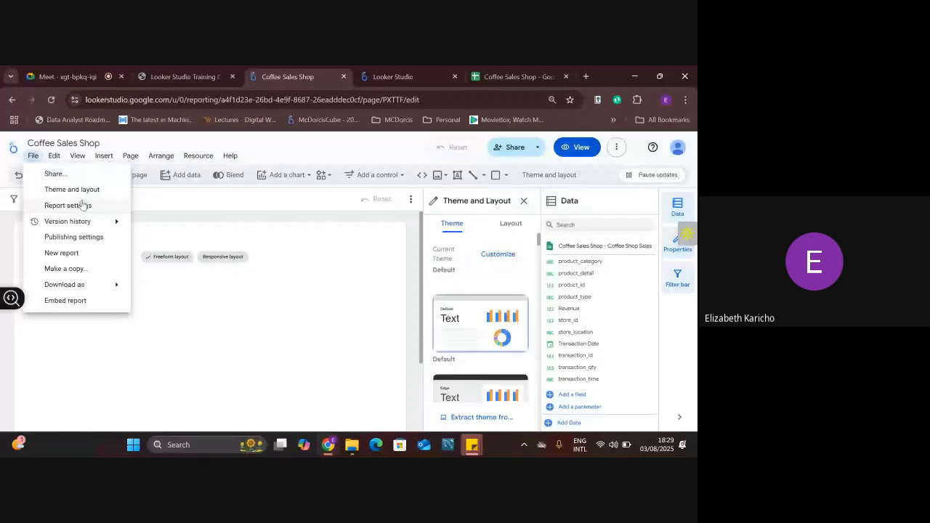
{"action": "left_click", "coordinate": [82, 206]}
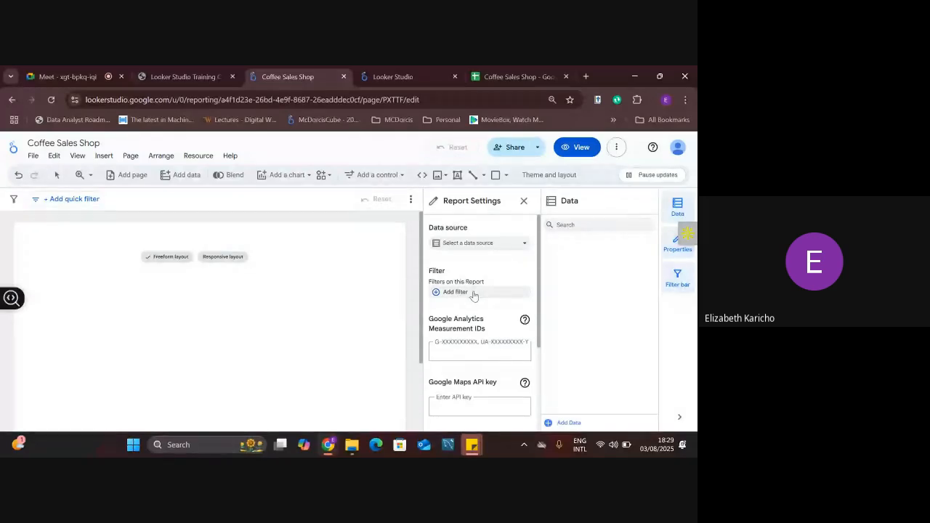
{"action": "left_click", "coordinate": [501, 77]}
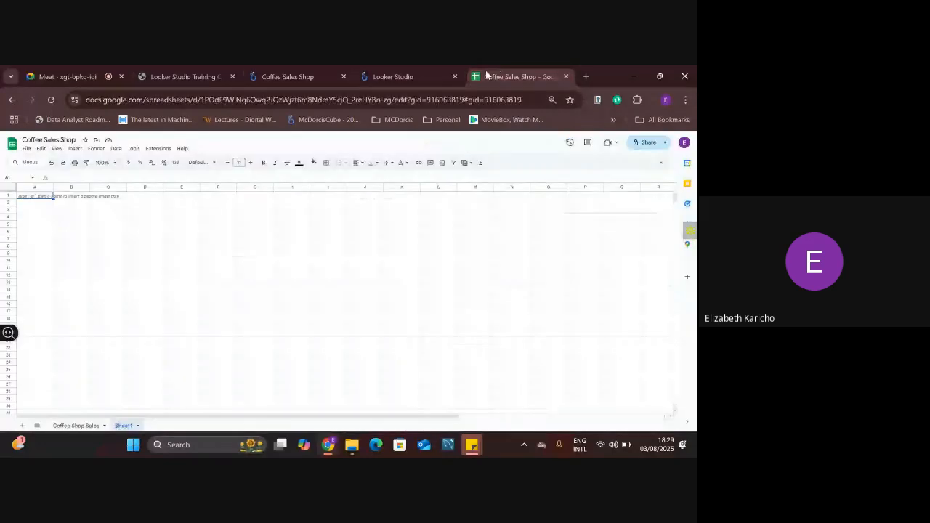
{"action": "left_click", "coordinate": [64, 426]}
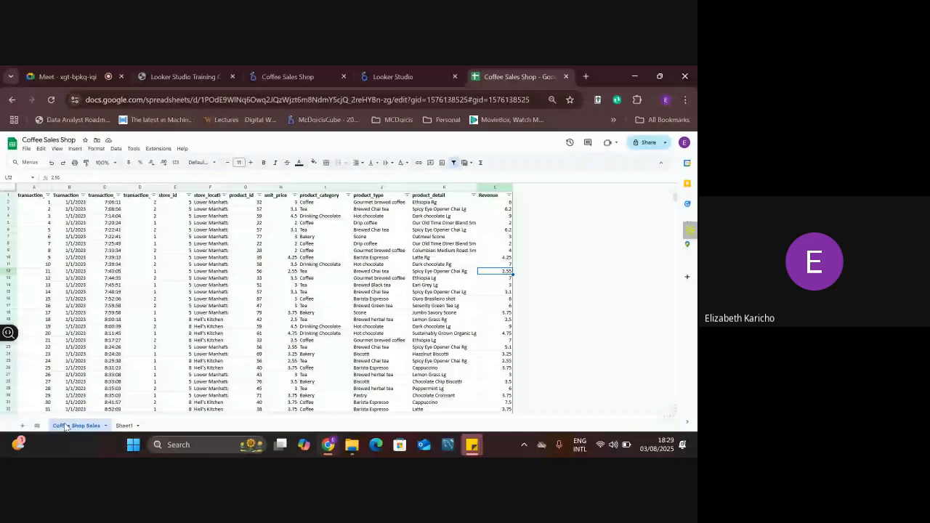
{"action": "left_click", "coordinate": [209, 197]}
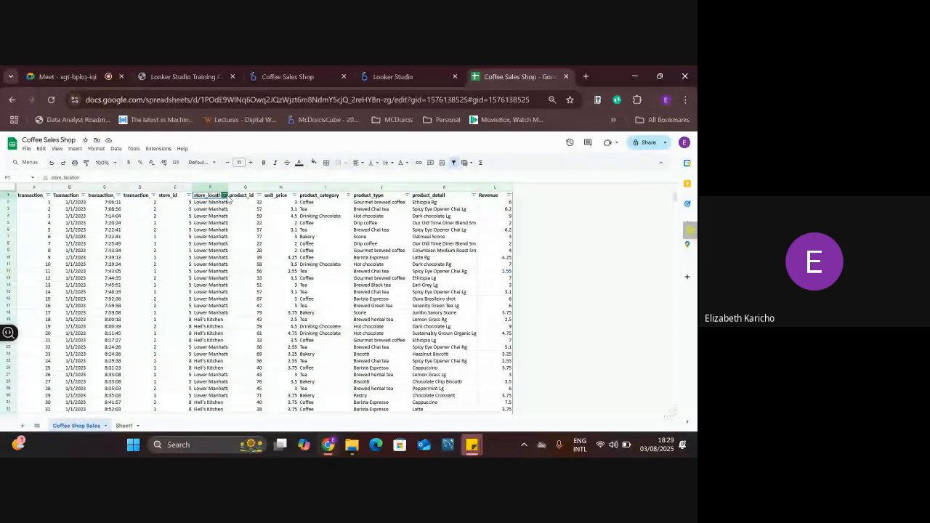
{"action": "left_click", "coordinate": [218, 203]}
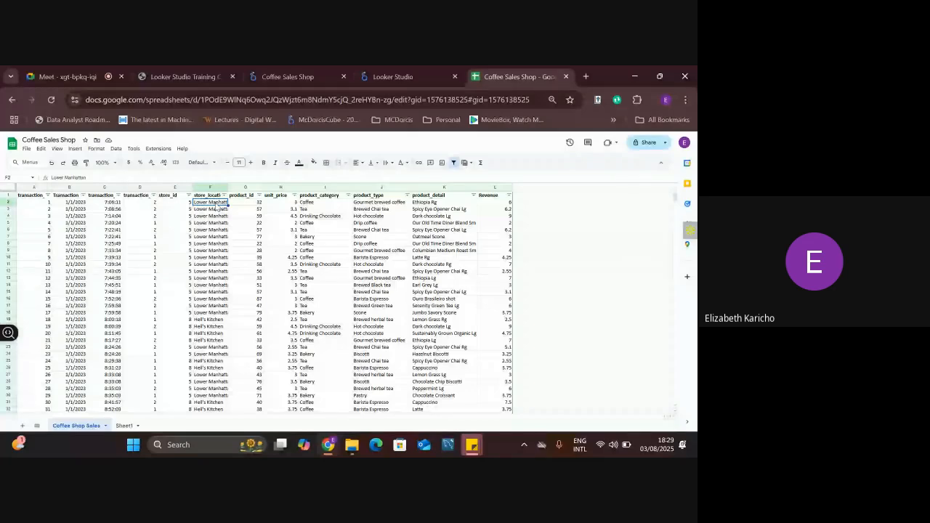
{"action": "left_click", "coordinate": [285, 76]}
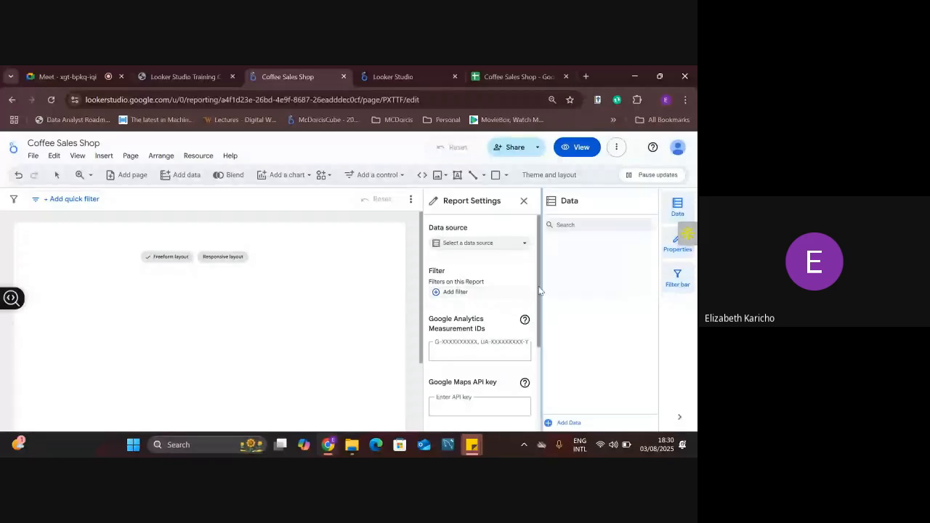
Review the remaining report settings, including the Google Maps API key and custom bookmark link options, and close them.
{"action": "left_click_drag", "start_coordinate": [539, 290], "coordinate": [476, 336]}
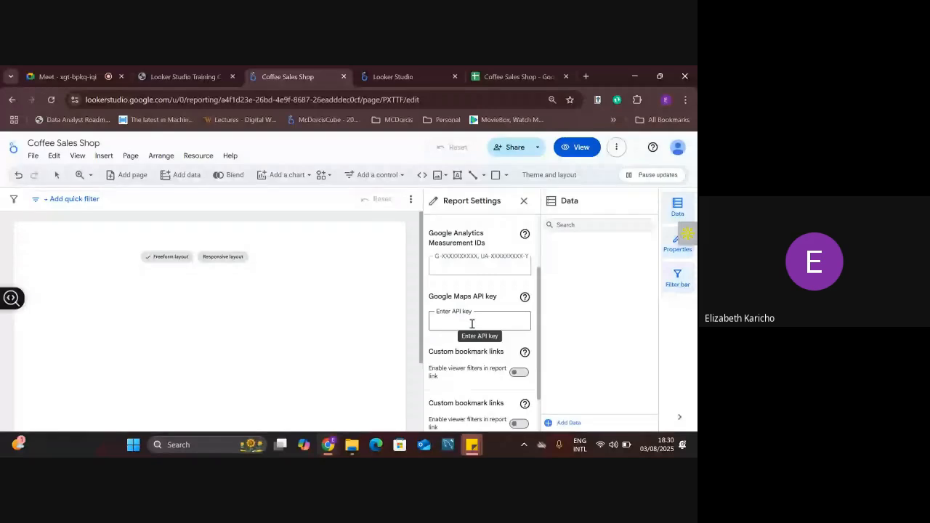
{"action": "left_click", "coordinate": [524, 201]}
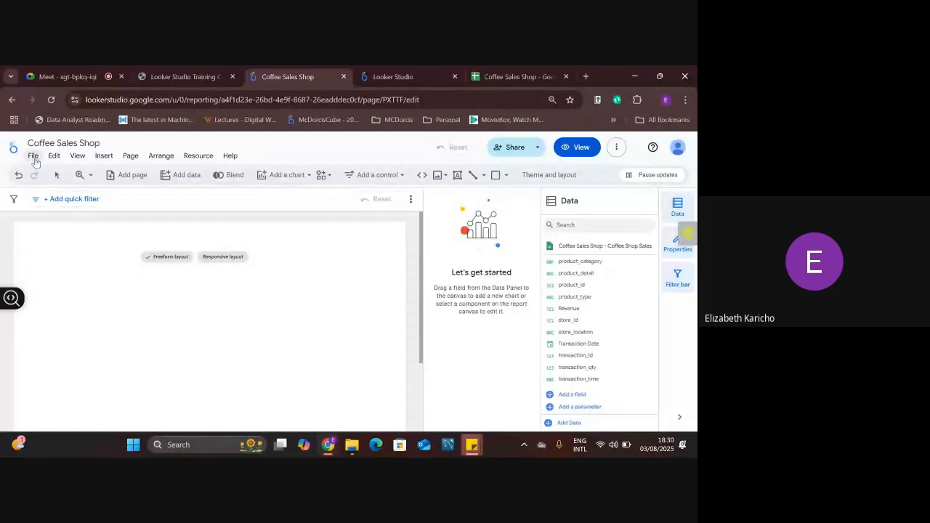
Compare version history access in the source spreadsheet and the report, and view the report's publishing settings without saving.
{"action": "left_click", "coordinate": [518, 77]}
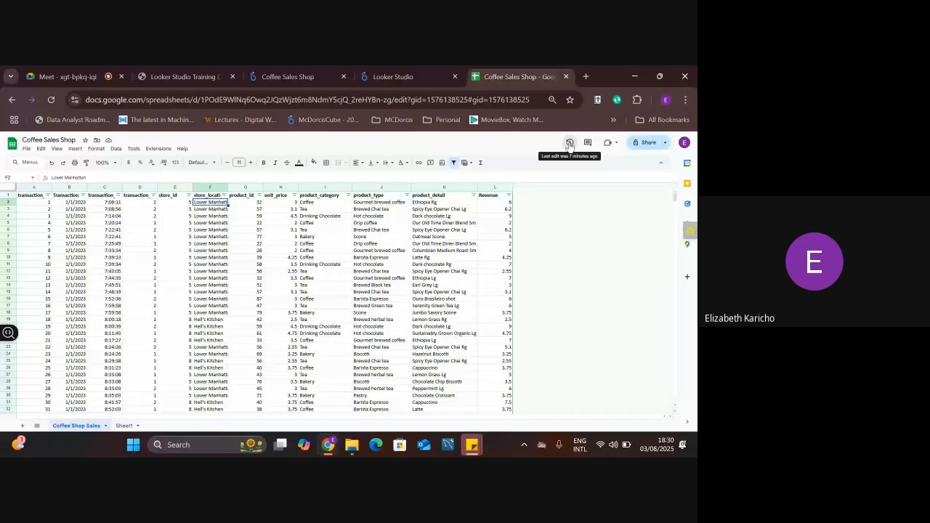
{"action": "left_click", "coordinate": [298, 73]}
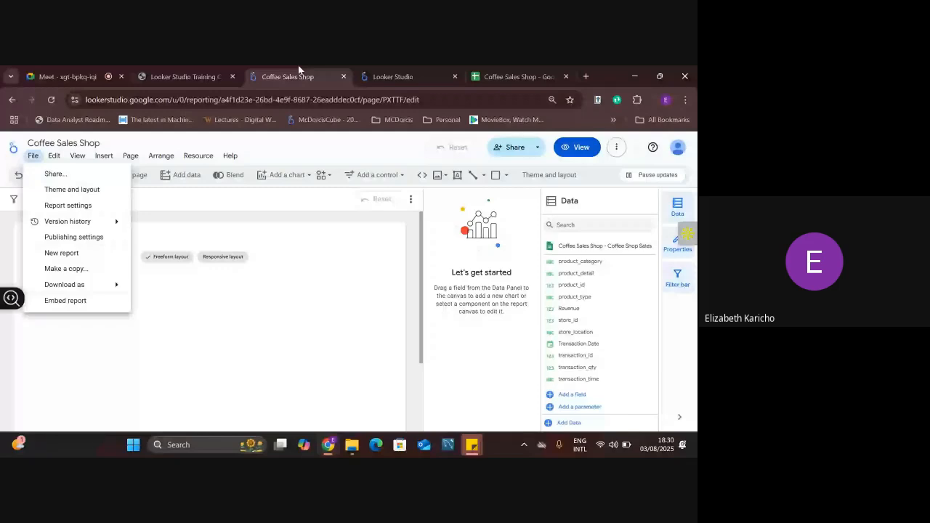
{"action": "mouse_move", "coordinate": [102, 227]}
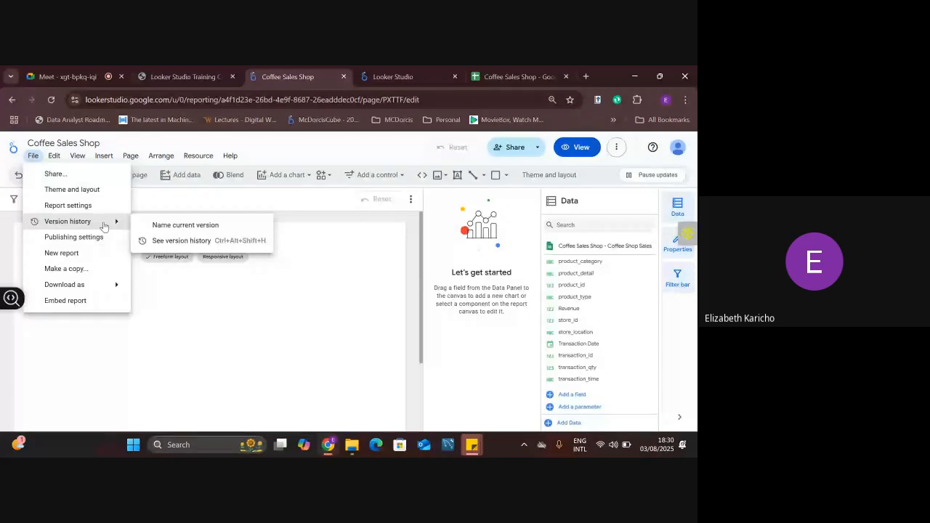
{"action": "left_click", "coordinate": [91, 243]}
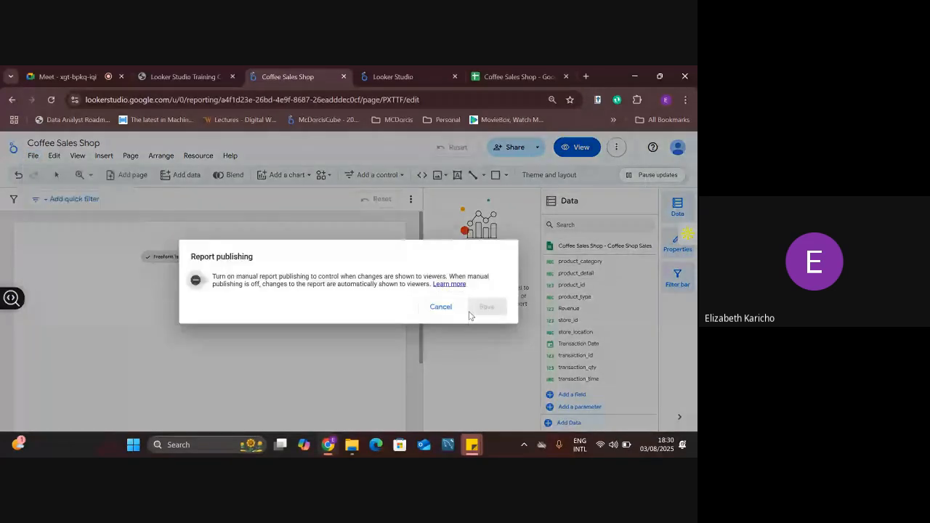
{"action": "left_click", "coordinate": [448, 311]}
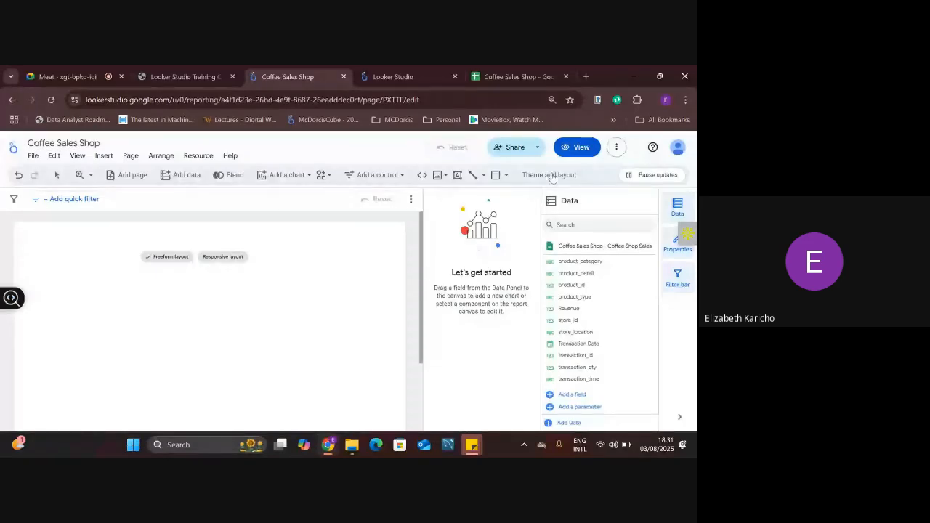
Examine the report's sharing options, including link access levels and the Editor and Viewer roles, and cancel without adding anyone.
{"action": "left_click", "coordinate": [512, 148]}
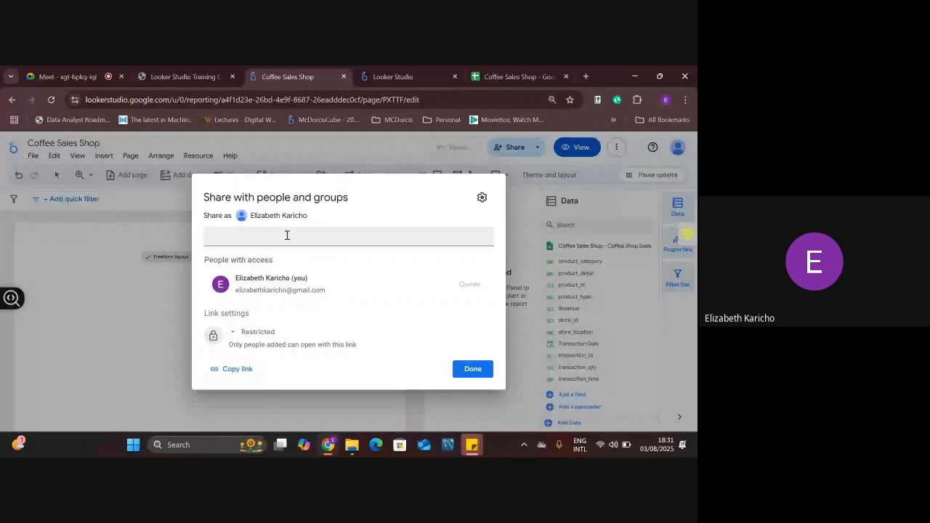
{"action": "left_click", "coordinate": [235, 335]}
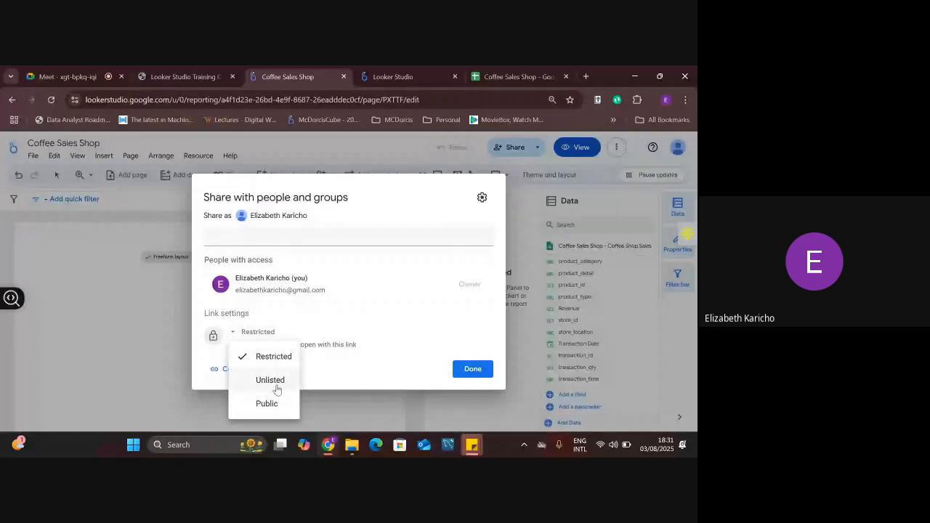
{"action": "left_click", "coordinate": [278, 249]}
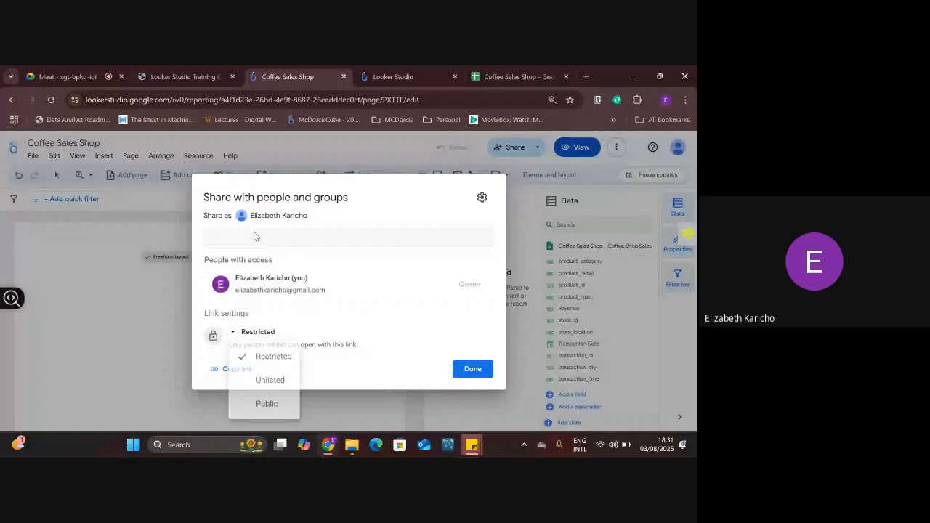
{"action": "left_click", "coordinate": [254, 234]}
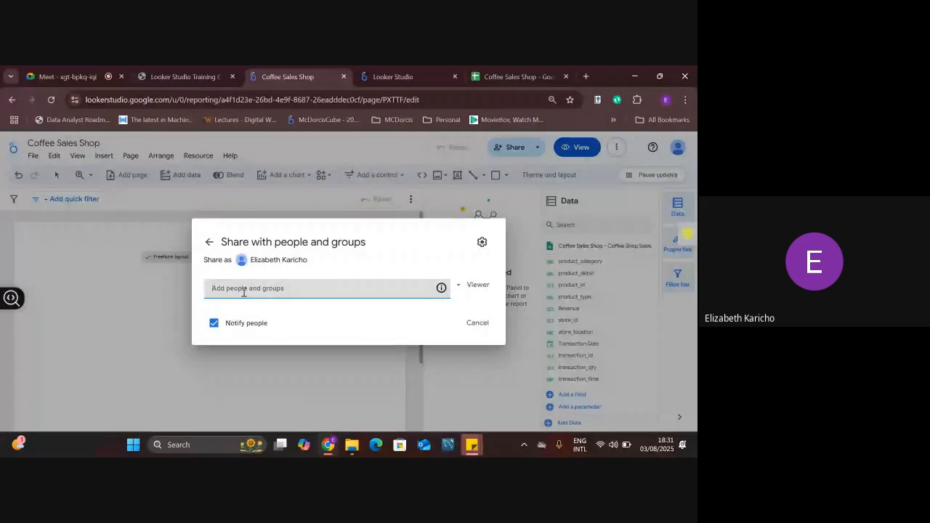
{"action": "left_click", "coordinate": [462, 289]}
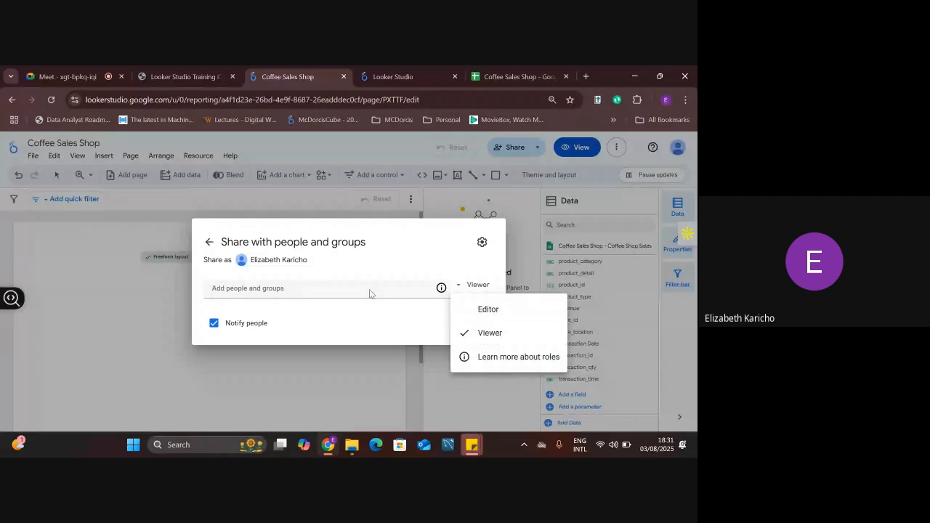
{"action": "left_click", "coordinate": [334, 285]}
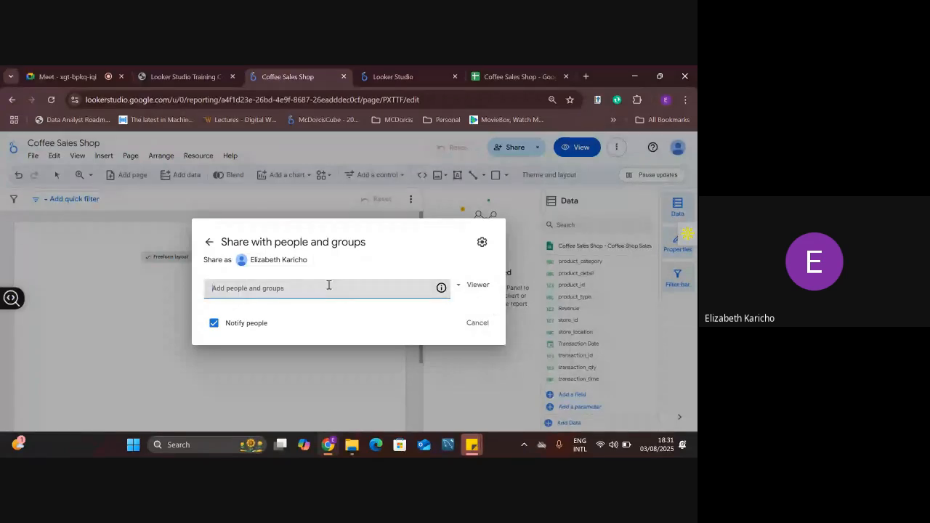
{"action": "left_click", "coordinate": [472, 284]}
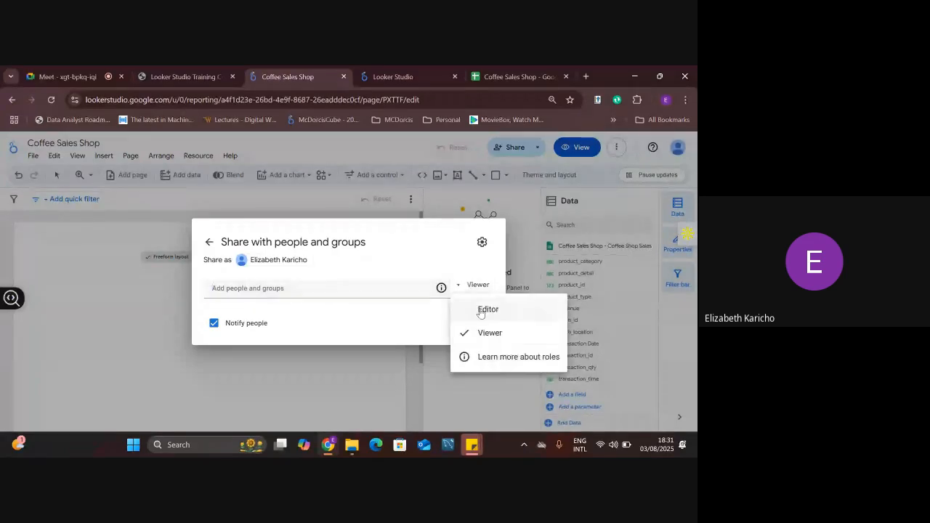
{"action": "left_click", "coordinate": [427, 249]}
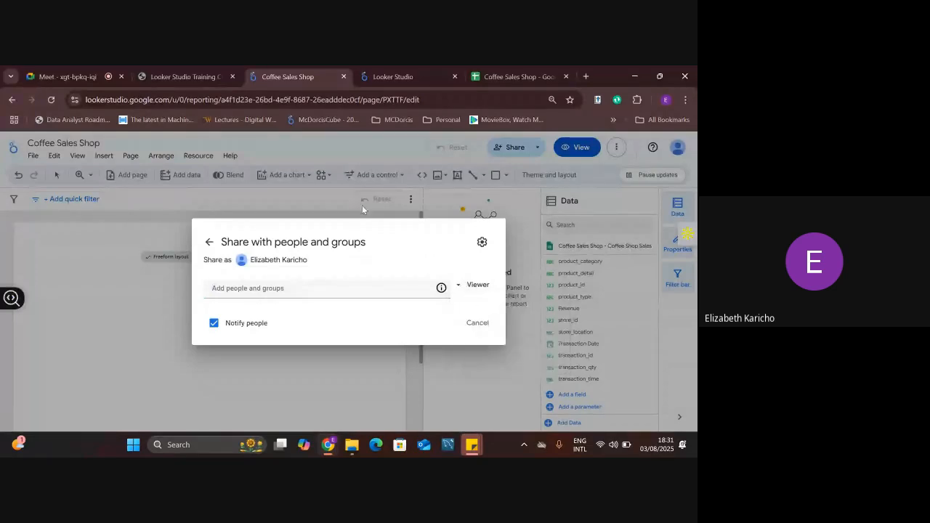
{"action": "left_click", "coordinate": [477, 323]}
Preview the Coffee Sales Shop report in view mode and return to editing it.
{"action": "left_click", "coordinate": [577, 148]}
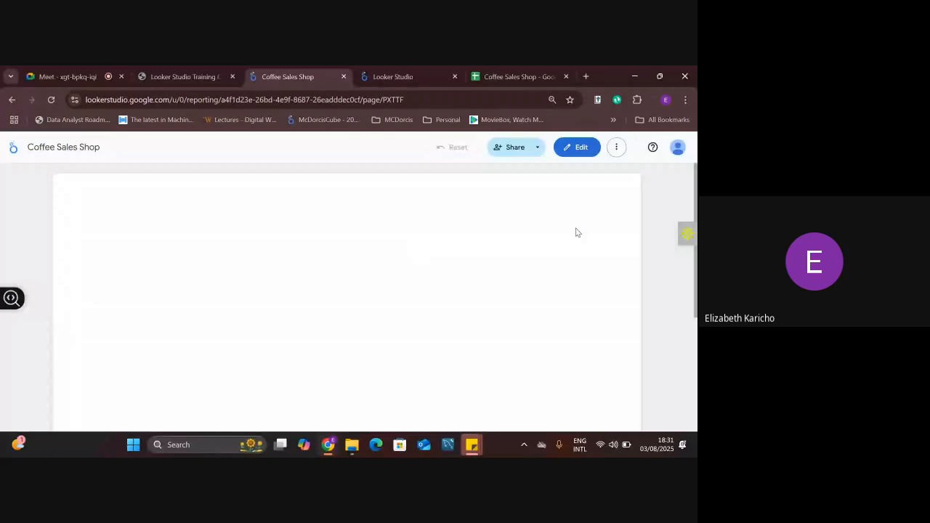
{"action": "left_click", "coordinate": [579, 148]}
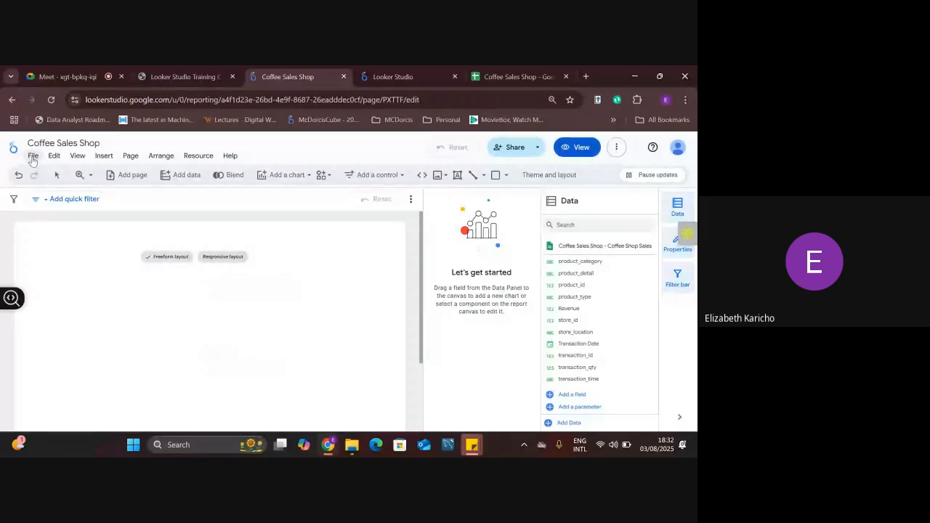
Check the source spreadsheet's version history and look through the report's download formats and editing commands.
{"action": "left_click", "coordinate": [33, 157]}
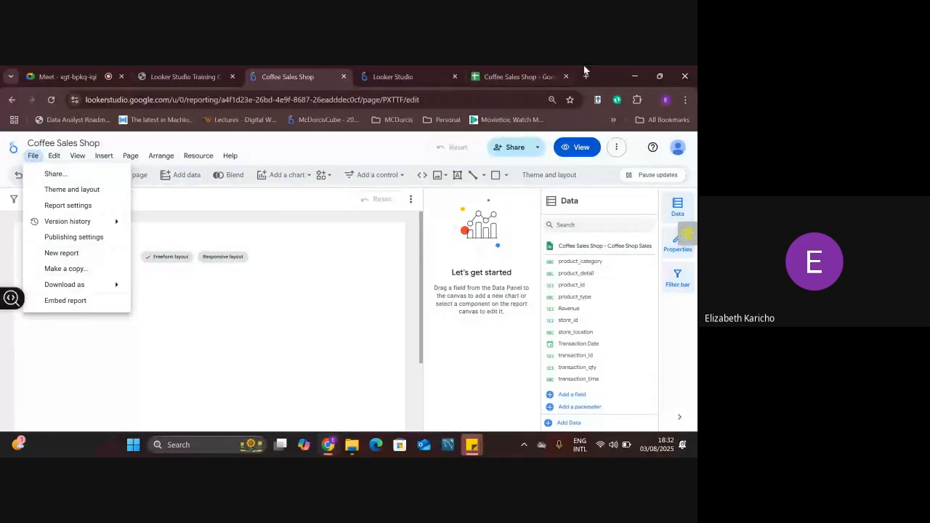
{"action": "left_click", "coordinate": [500, 73]}
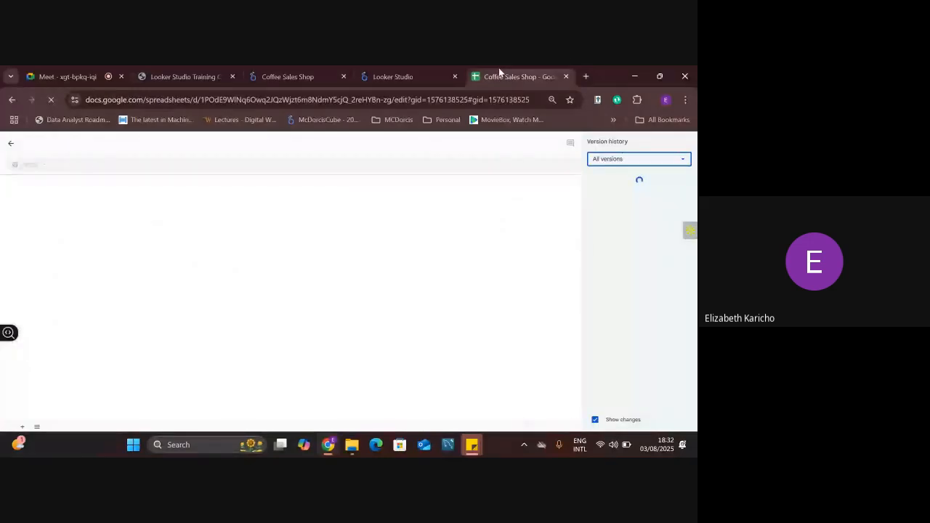
{"action": "left_click", "coordinate": [271, 69]}
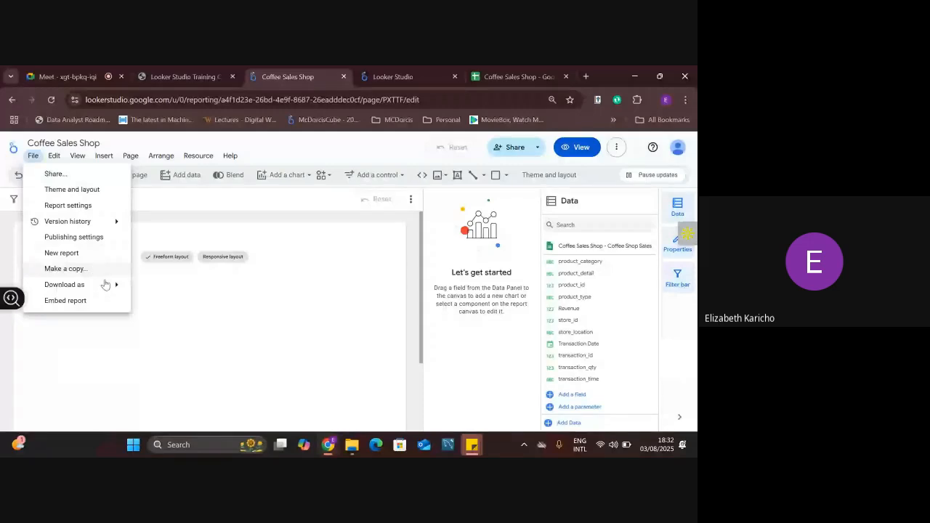
{"action": "mouse_move", "coordinate": [122, 289]}
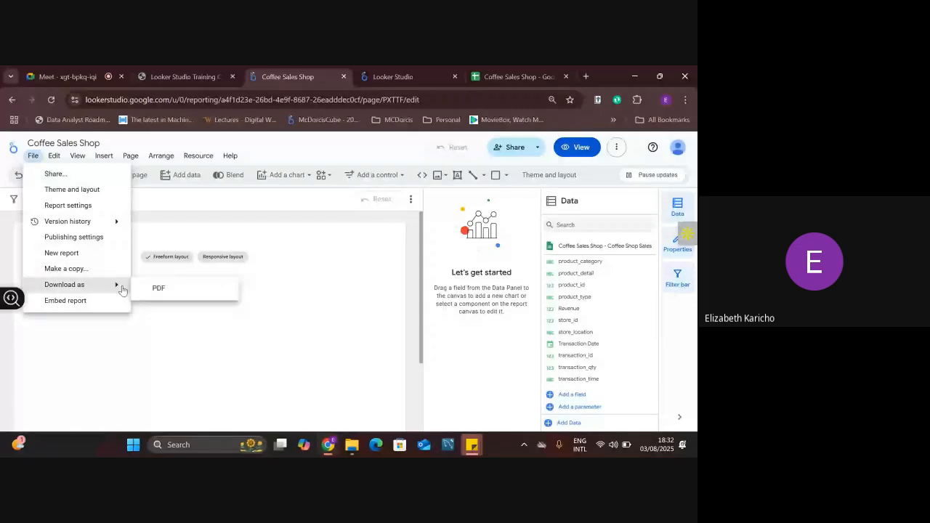
{"action": "left_click", "coordinate": [163, 342]}
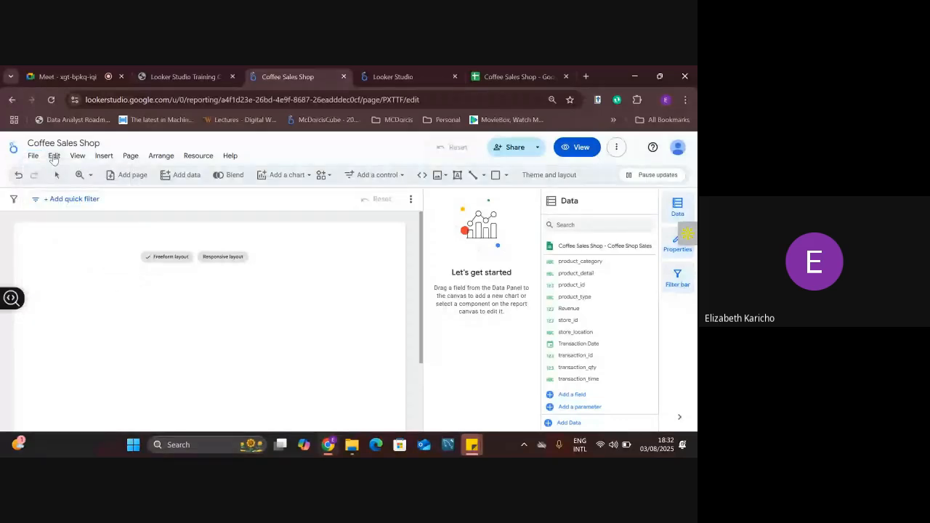
{"action": "left_click", "coordinate": [54, 157]}
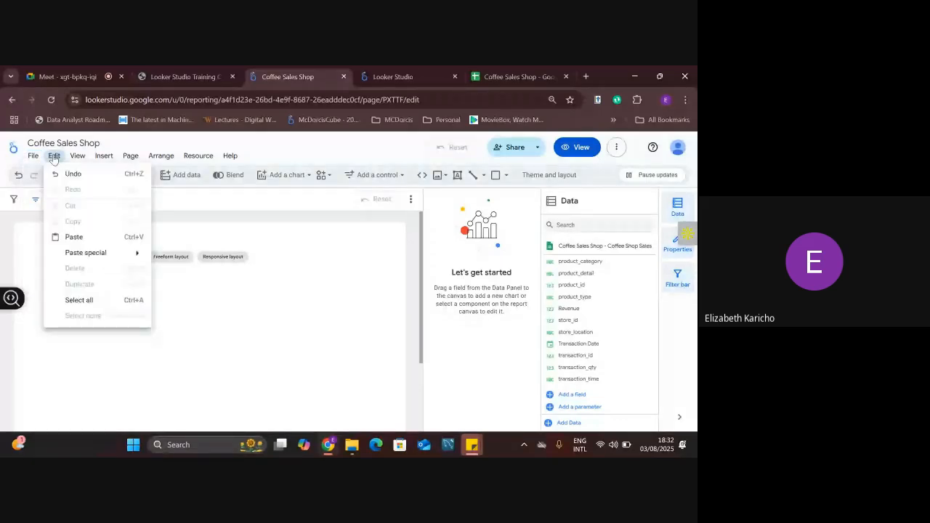
{"action": "left_click", "coordinate": [243, 300]}
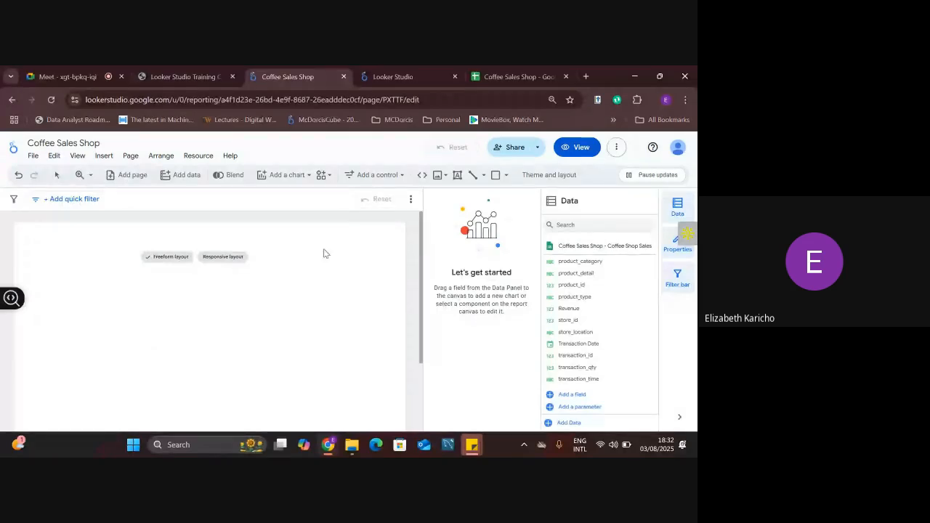
Switch to the Looker Studio home page and browse the list of recent reports.
{"action": "left_click", "coordinate": [391, 69]}
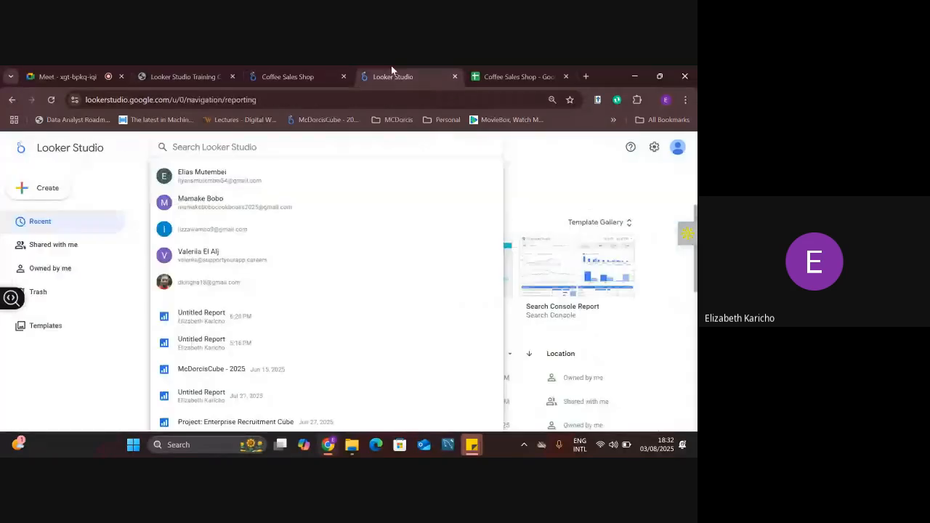
{"action": "left_click", "coordinate": [146, 197]}
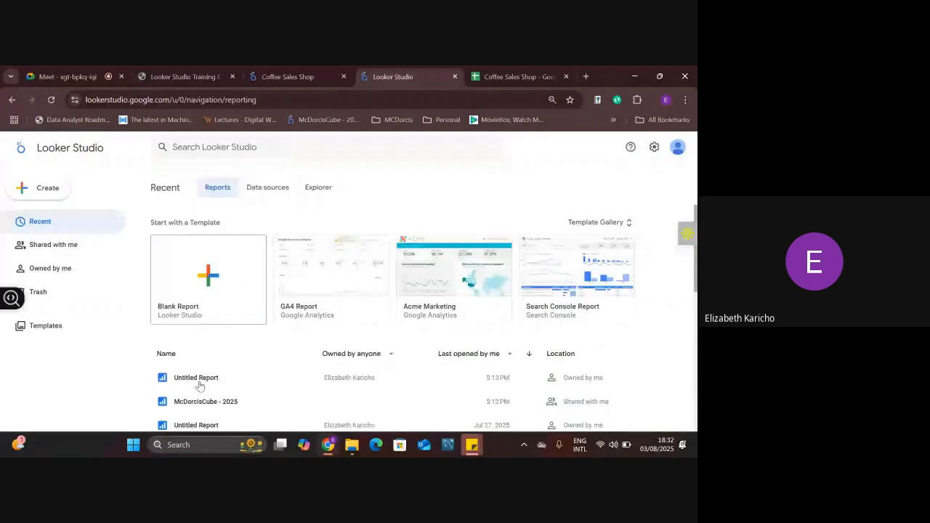
{"action": "scroll", "coordinate": [199, 386], "scroll_direction": "down", "scroll_amount": 2}
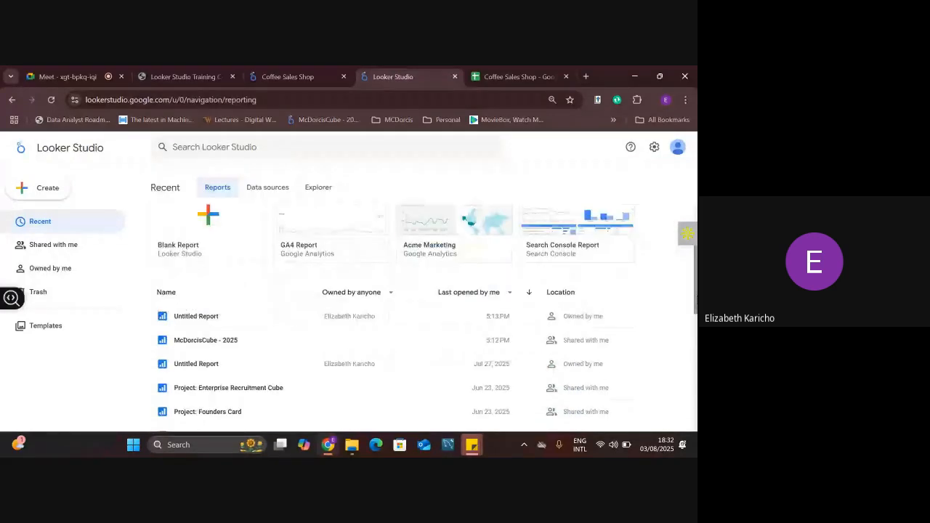
{"action": "scroll", "coordinate": [572, 318], "scroll_direction": "down", "scroll_amount": 1}
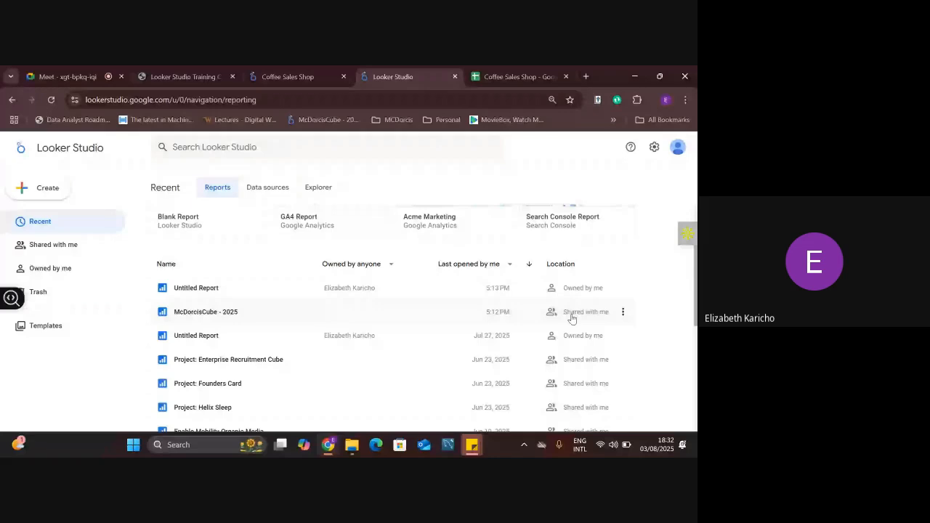
Connect the computer to the open Wi-Fi network Queen and close the network list.
{"action": "left_click", "coordinate": [599, 445]}
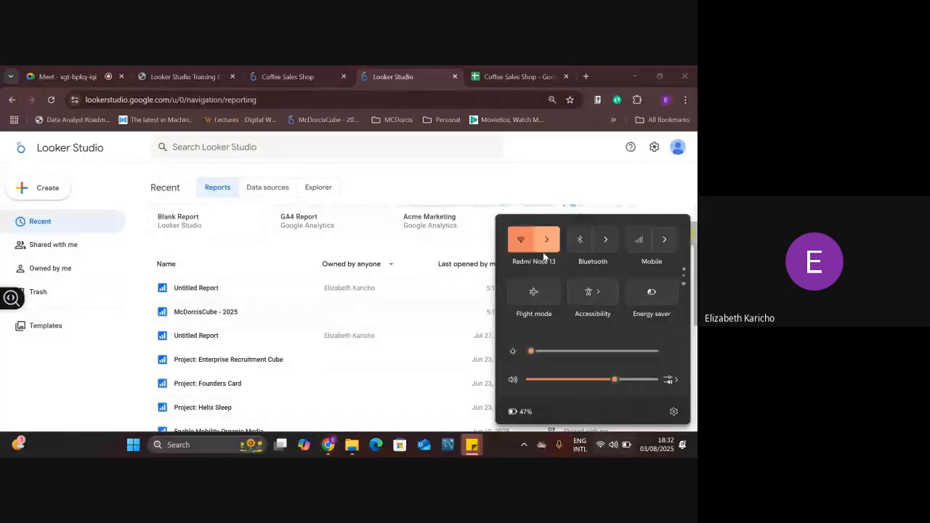
{"action": "left_click", "coordinate": [546, 240]}
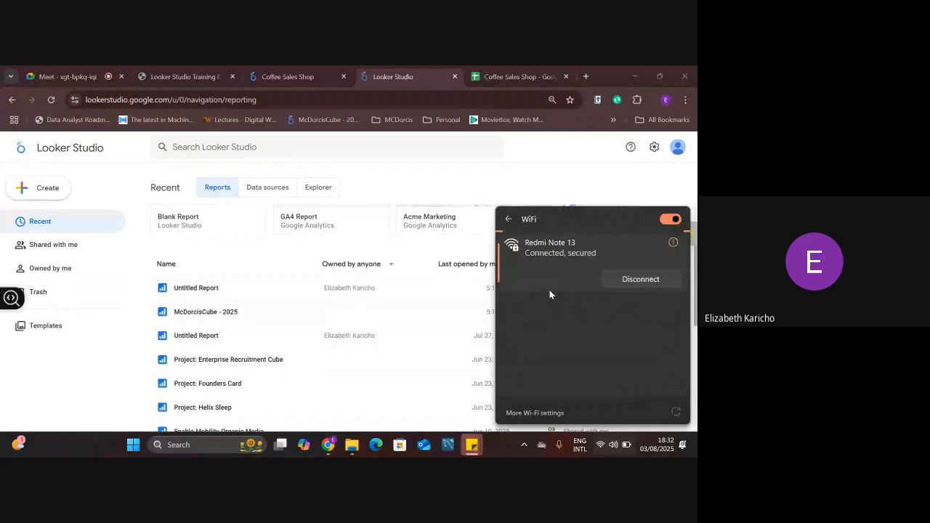
{"action": "left_click", "coordinate": [544, 310]}
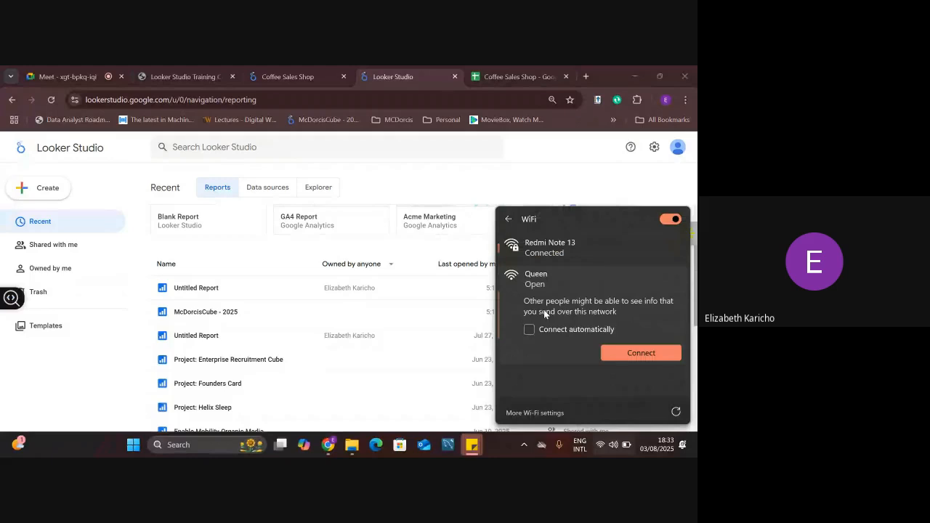
{"action": "left_click", "coordinate": [641, 353]}
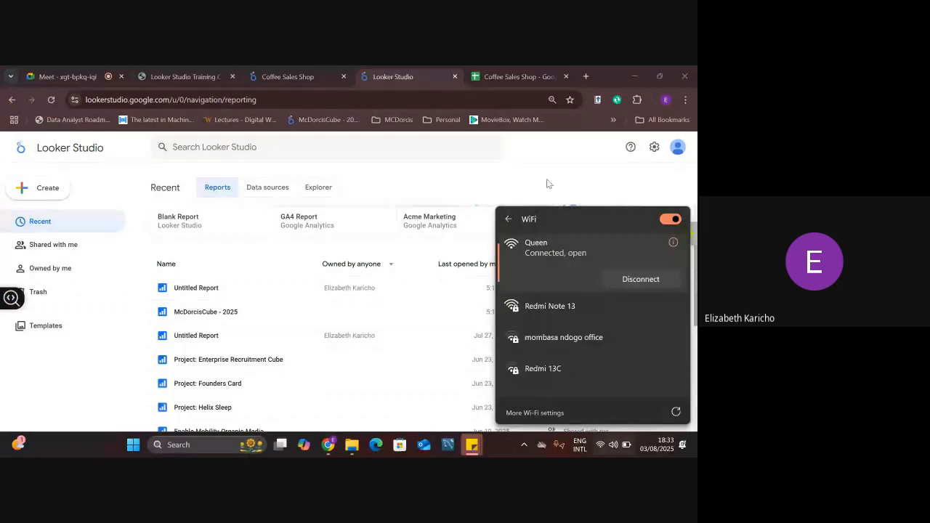
{"action": "left_click", "coordinate": [506, 157]}
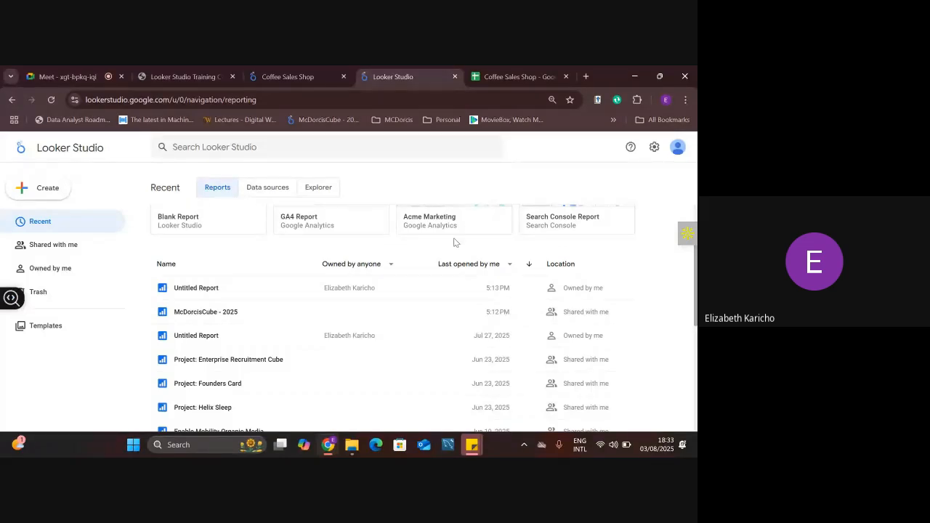
Check the Google Meet call and return to the Looker Studio home page.
{"action": "left_click", "coordinate": [74, 73]}
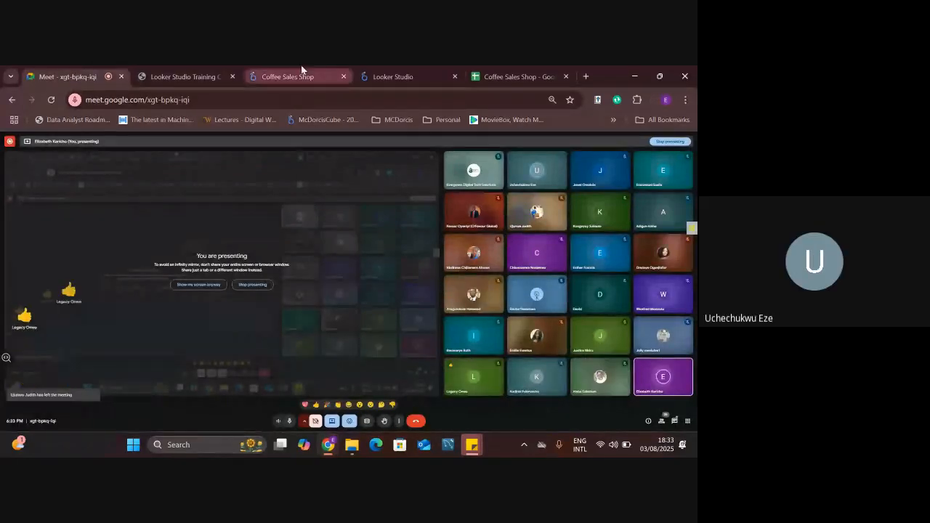
{"action": "left_click", "coordinate": [393, 71]}
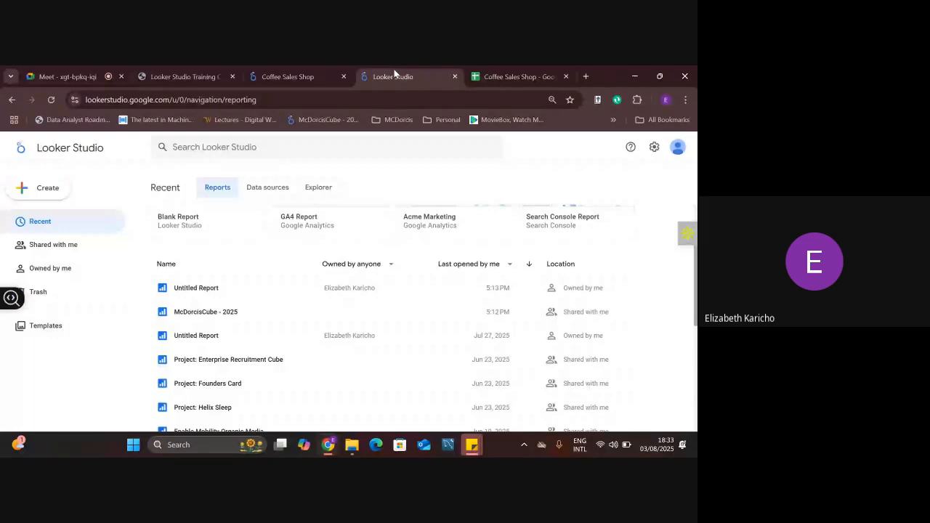
Open the Project: Founders Card report and set the browser zoom to 50% to fit its dashboard on screen.
{"action": "left_click", "coordinate": [224, 385]}
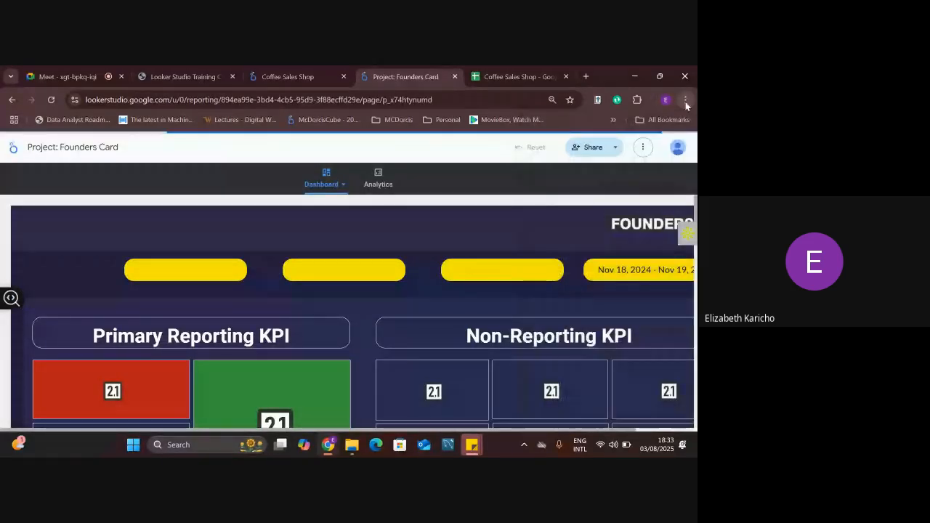
{"action": "left_click", "coordinate": [685, 100]}
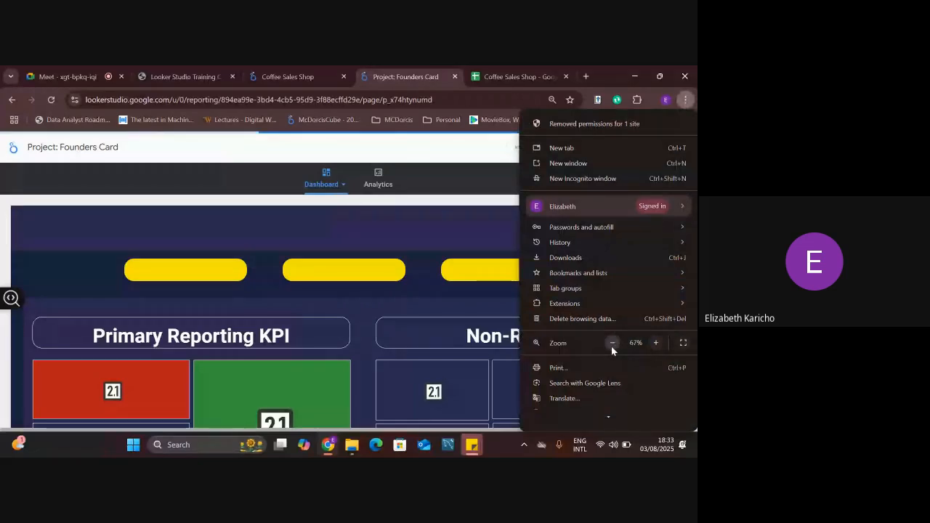
{"action": "left_click", "coordinate": [611, 343]}
{"action": "left_click", "coordinate": [611, 343]}
{"action": "left_click", "coordinate": [611, 343]}
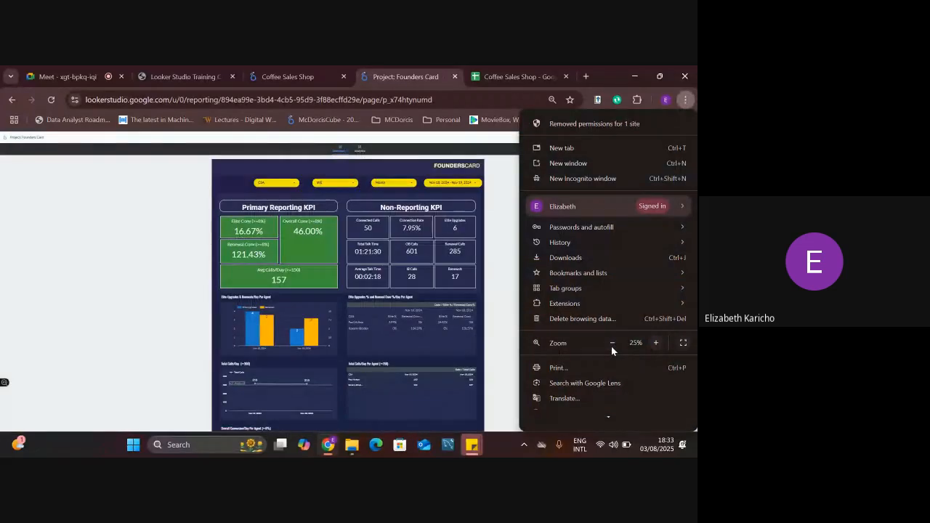
{"action": "left_click", "coordinate": [658, 344]}
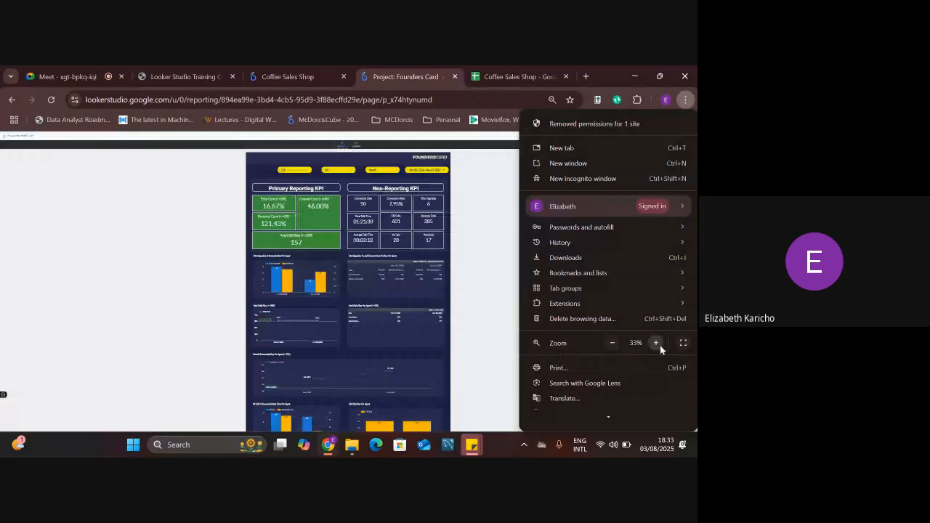
{"action": "left_click", "coordinate": [657, 343]}
{"action": "left_click", "coordinate": [656, 343]}
{"action": "left_click", "coordinate": [94, 269]}
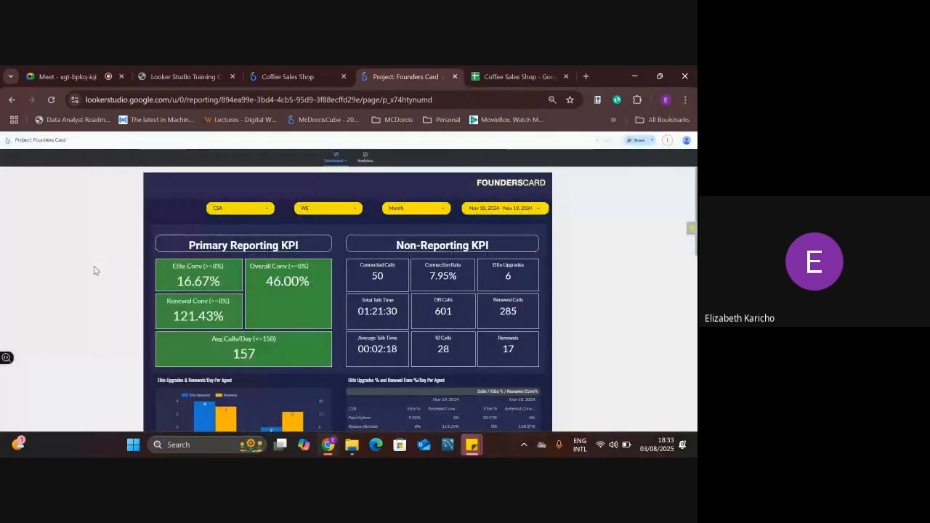
Look through the Founders Card dashboard's KPI cards and charts and return to the Looker Studio home page.
{"action": "scroll", "coordinate": [94, 270], "scroll_direction": "down", "scroll_amount": 1}
{"action": "scroll", "coordinate": [347, 297], "scroll_direction": "down", "scroll_amount": 1}
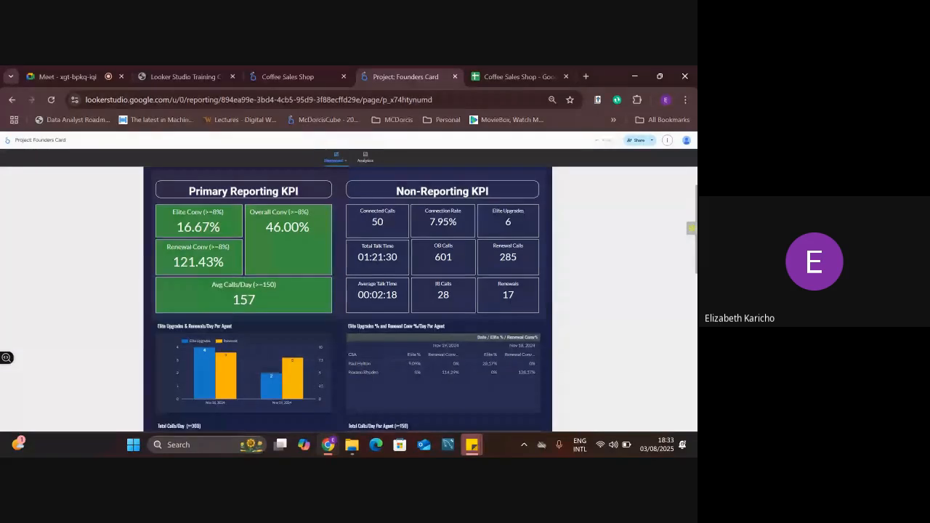
{"action": "scroll", "coordinate": [267, 279], "scroll_direction": "up", "scroll_amount": 3}
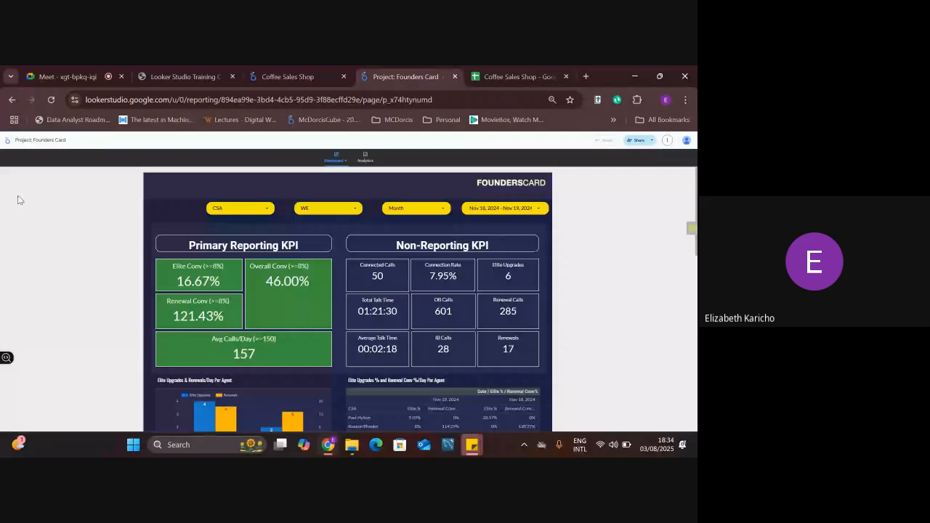
{"action": "left_click", "coordinate": [6, 140]}
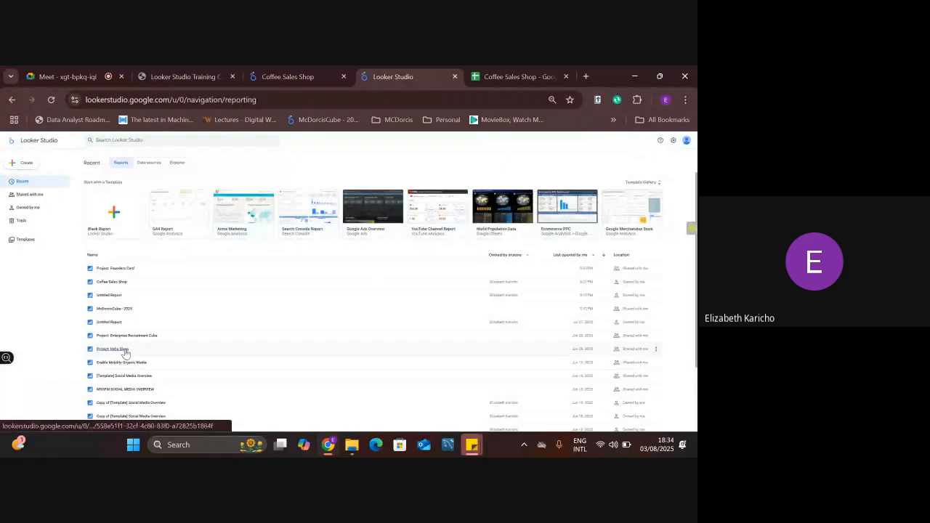
Open the McDorcisCube - 2025 report at its Spectrum Agents Dashboard page and put it in edit mode.
{"action": "left_click", "coordinate": [115, 309]}
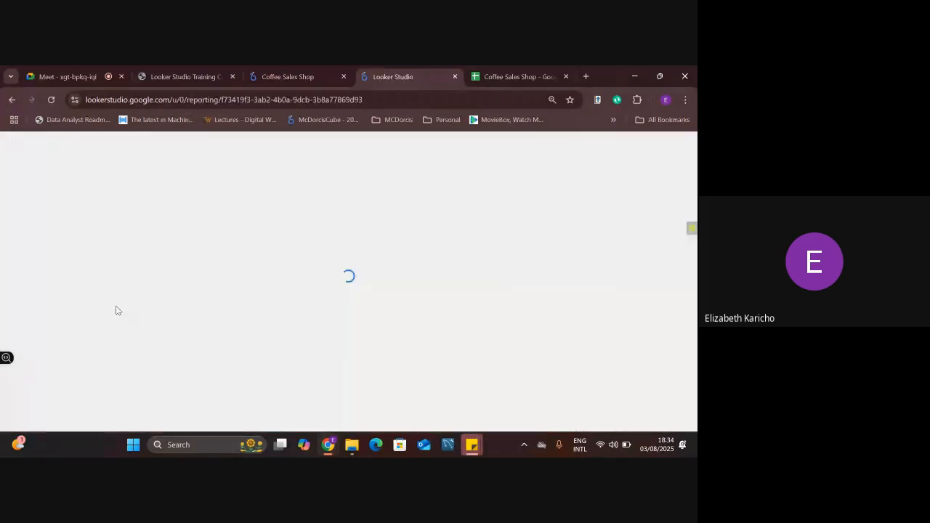
{"action": "left_click", "coordinate": [274, 72]}
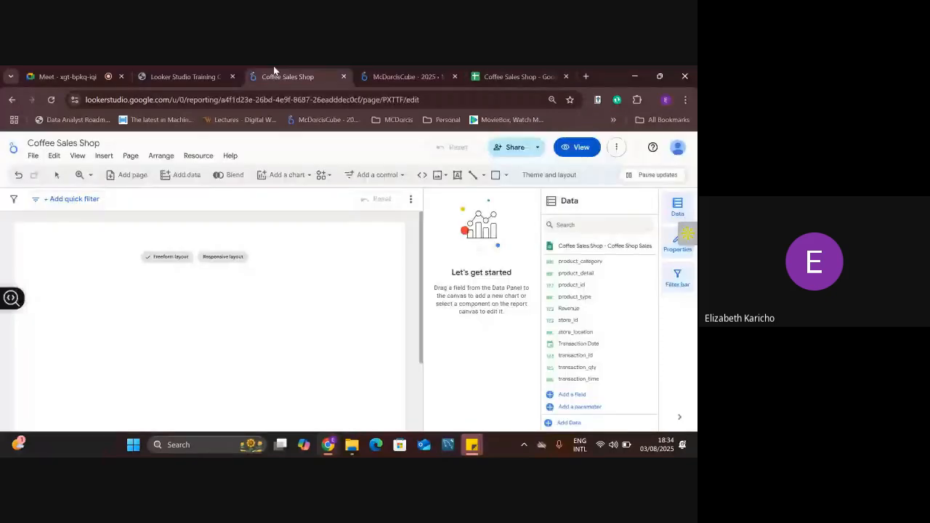
{"action": "left_click", "coordinate": [396, 77]}
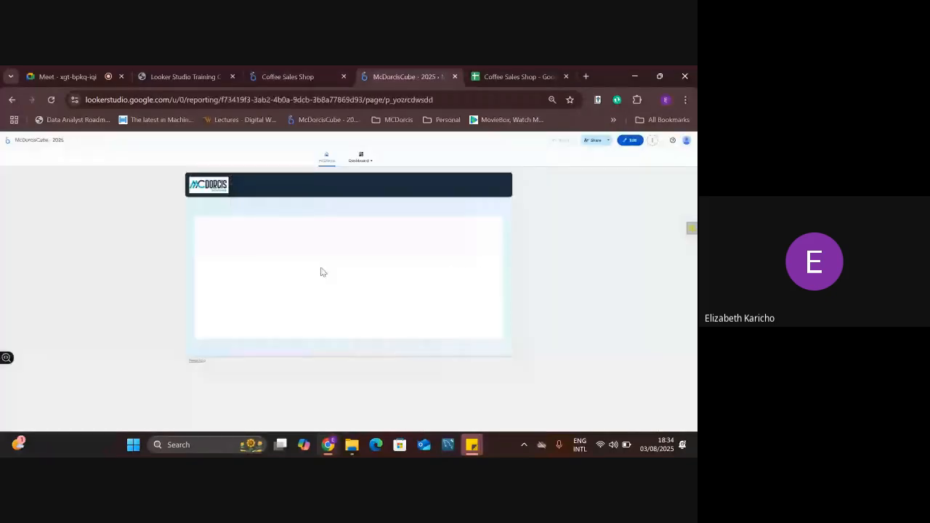
{"action": "left_click", "coordinate": [360, 157]}
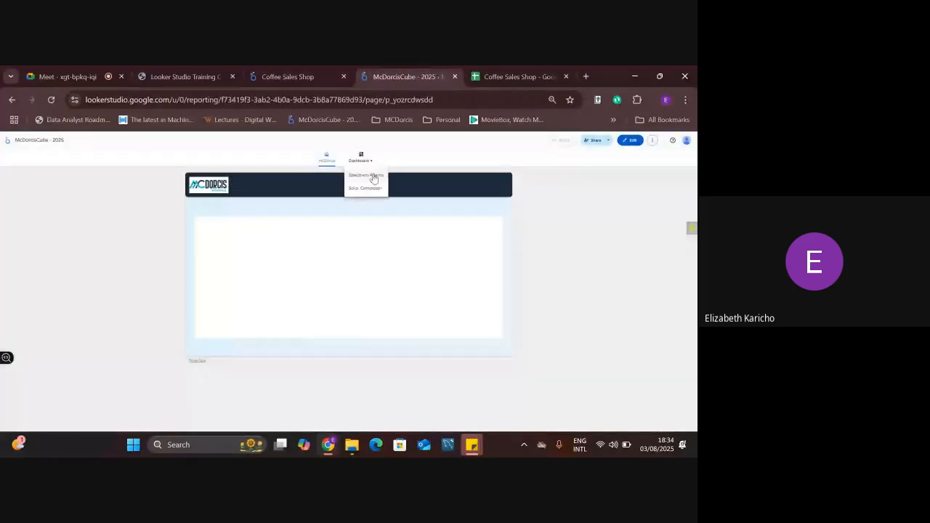
{"action": "left_click", "coordinate": [372, 176]}
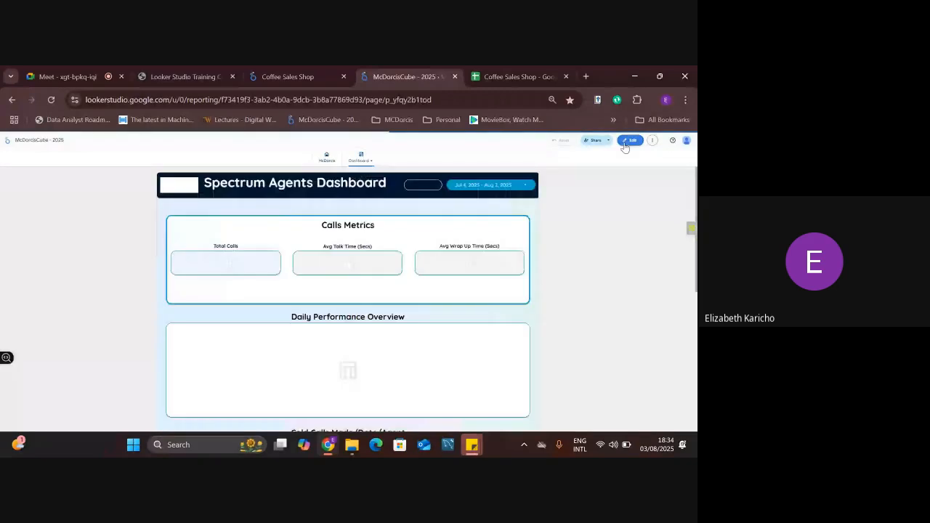
{"action": "left_click", "coordinate": [629, 140]}
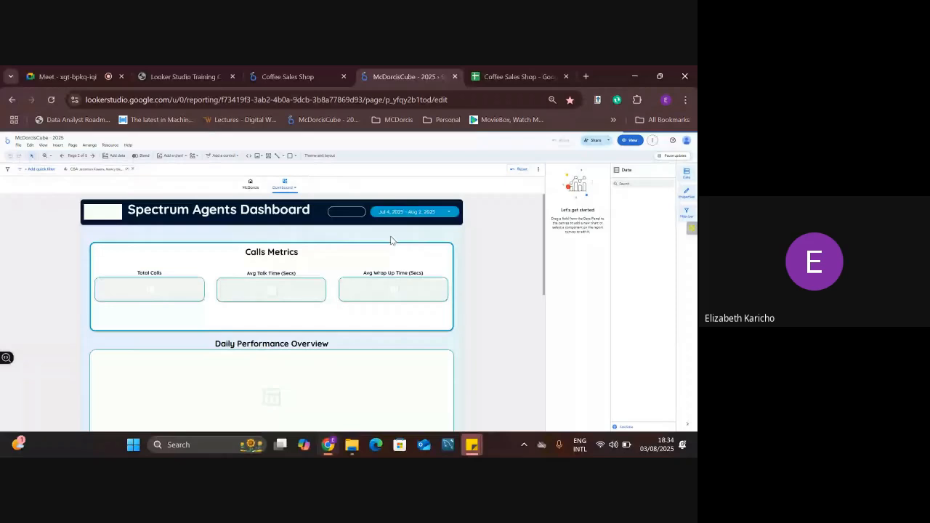
Copy all components of the Spectrum Agents Dashboard into the Coffee Sales Shop report, adding the Call Data - Final Data source.
{"action": "left_click", "coordinate": [367, 293]}
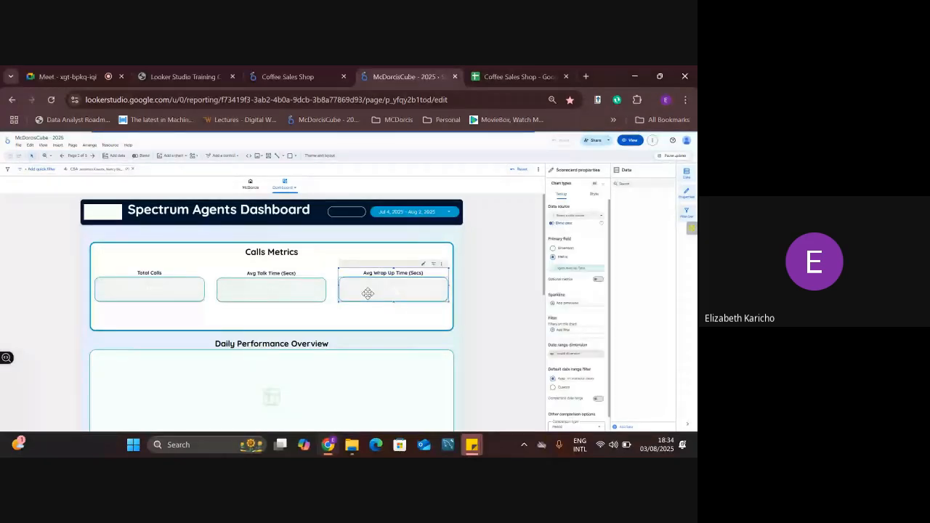
{"action": "key", "text": "ctrl+a"}
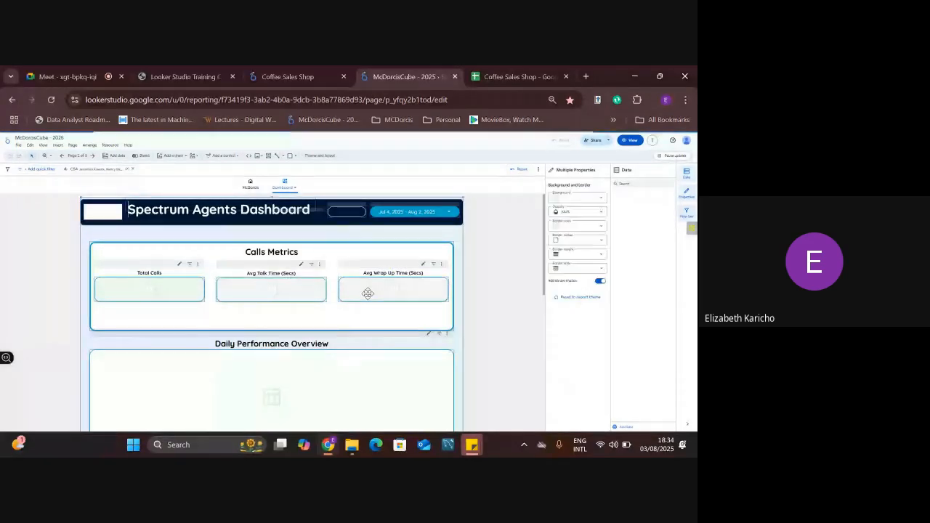
{"action": "left_click", "coordinate": [302, 76]}
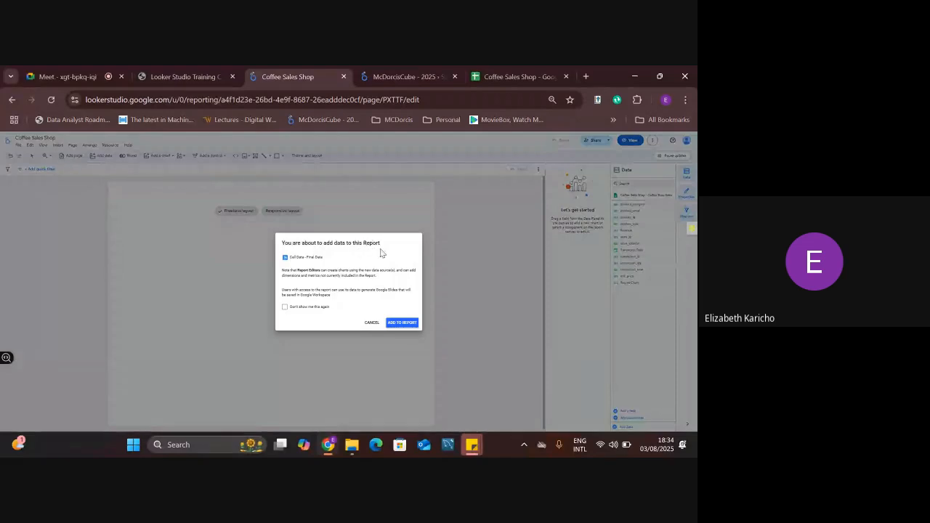
{"action": "left_click", "coordinate": [408, 327]}
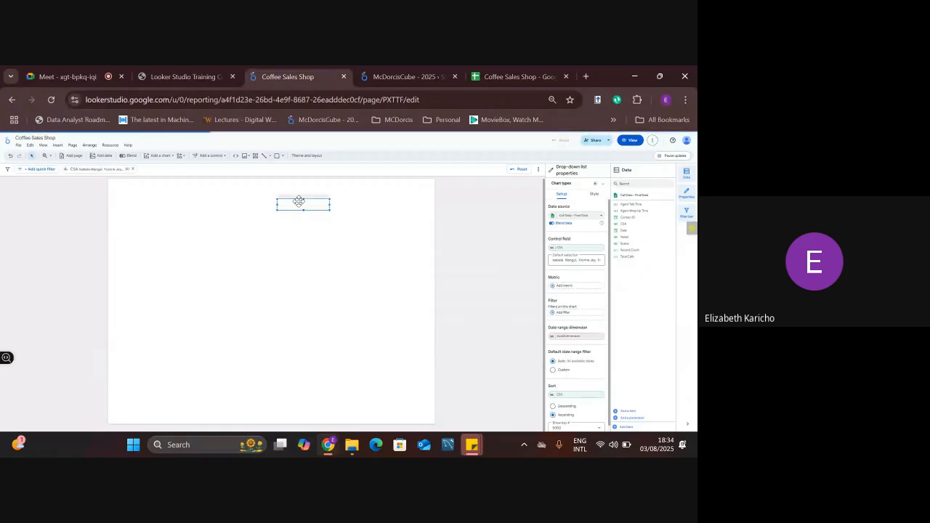
Compare the pasted content with the Spectrum Agents Dashboard and delete the pasted drop-down list from the Coffee Sales Shop page.
{"action": "left_click", "coordinate": [393, 74]}
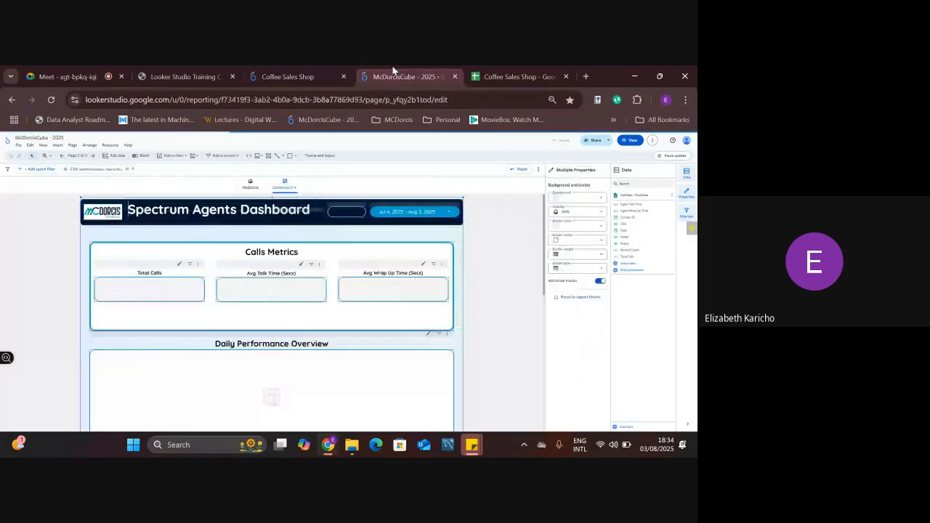
{"action": "left_click", "coordinate": [289, 74]}
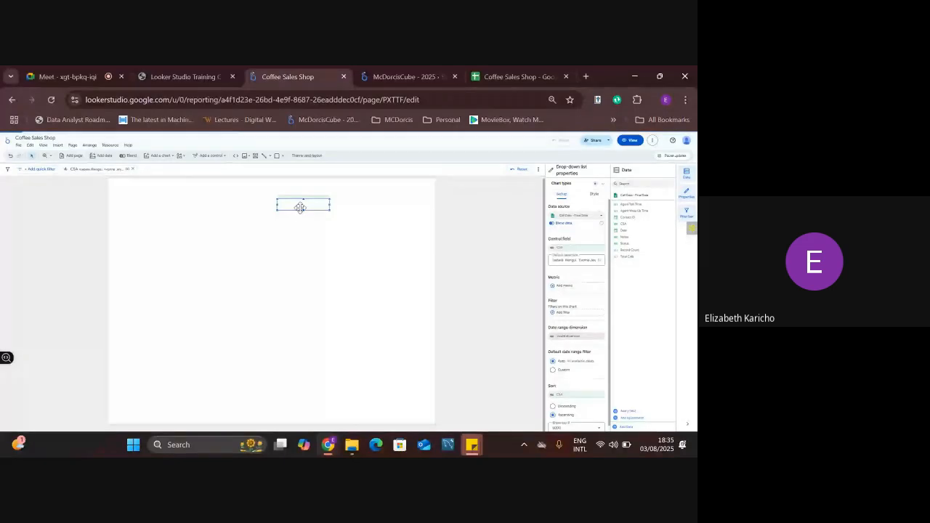
{"action": "left_click", "coordinate": [405, 73]}
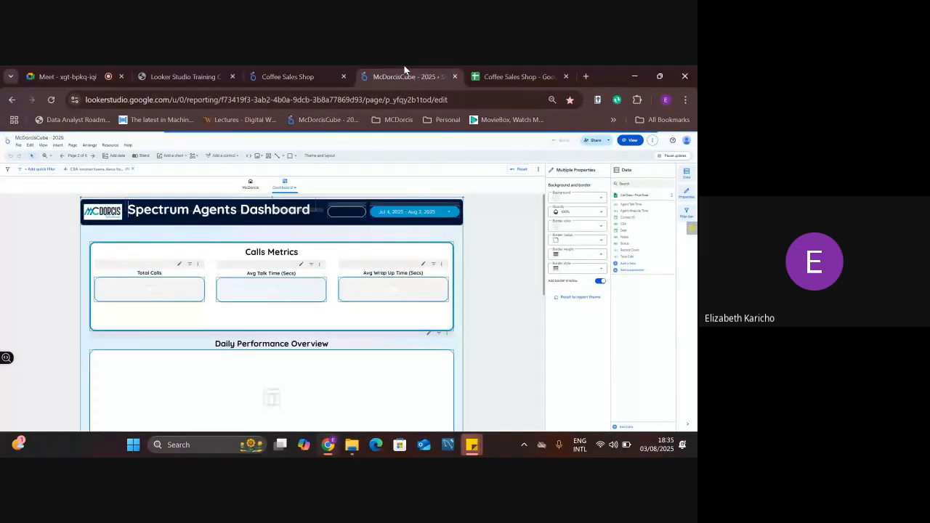
{"action": "left_click", "coordinate": [272, 72]}
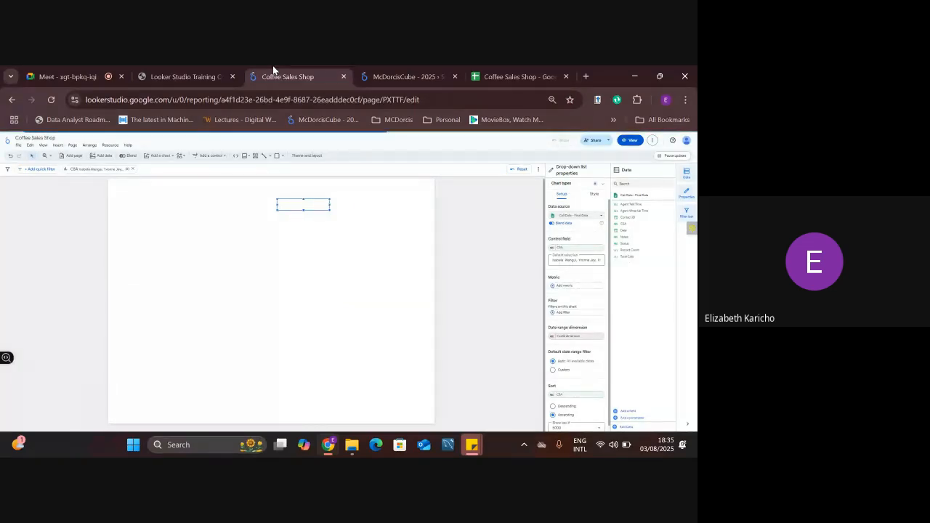
{"action": "left_click", "coordinate": [378, 69]}
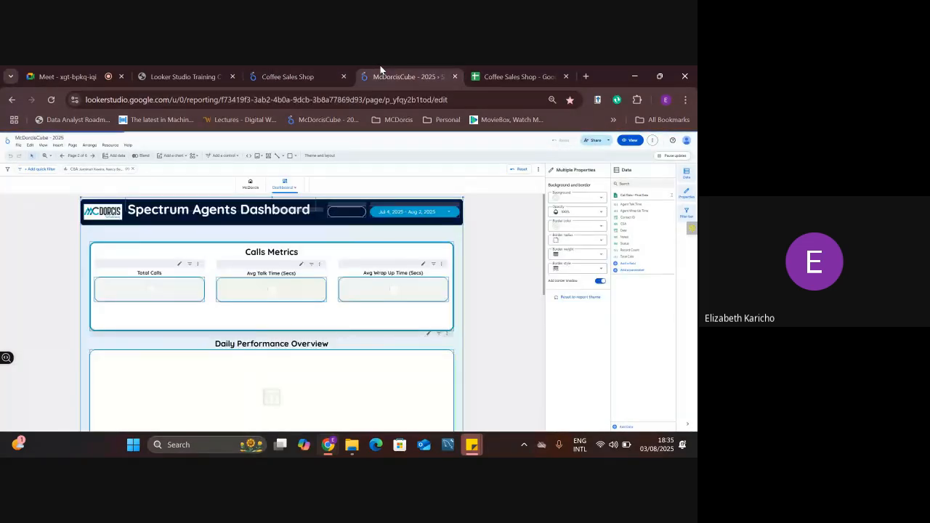
{"action": "left_click", "coordinate": [301, 69]}
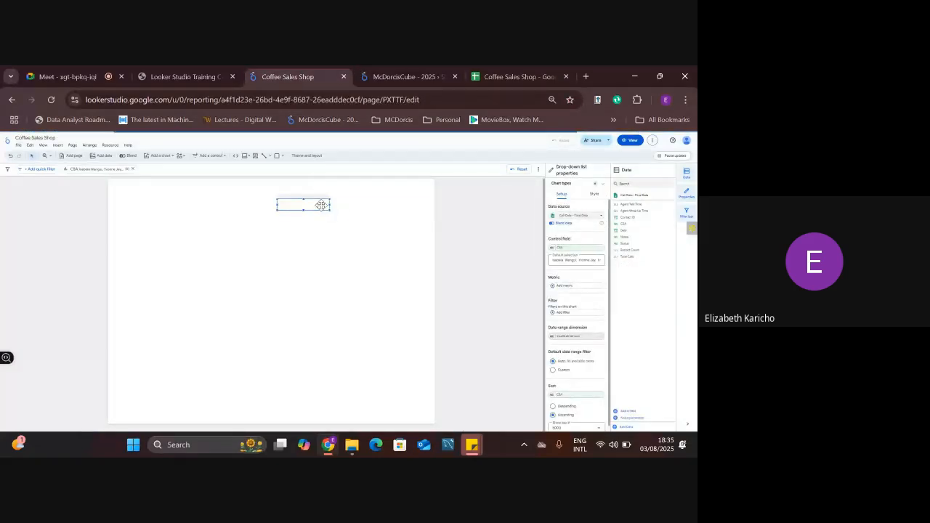
{"action": "key", "text": "Delete"}
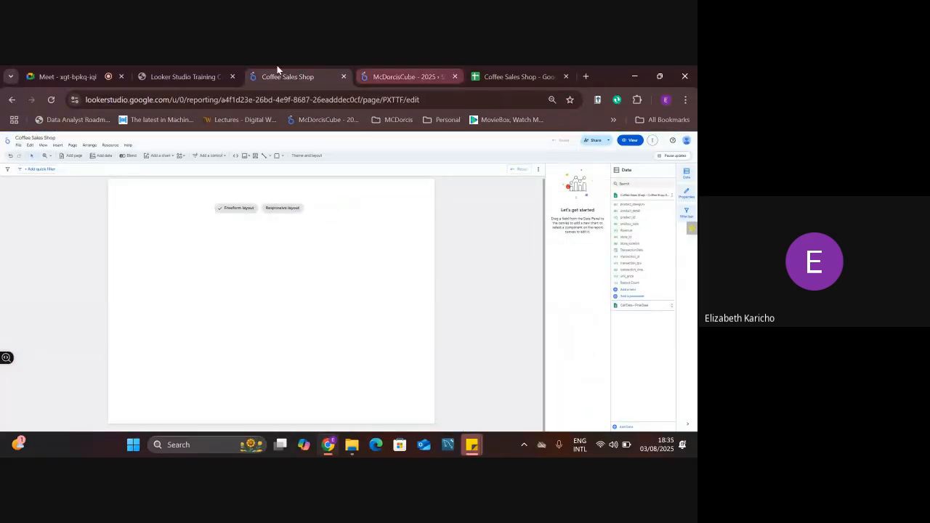
Bring up the list of insertable components in the Coffee Sales Shop report and set the browser zoom to 90%.
{"action": "left_click", "coordinate": [58, 146]}
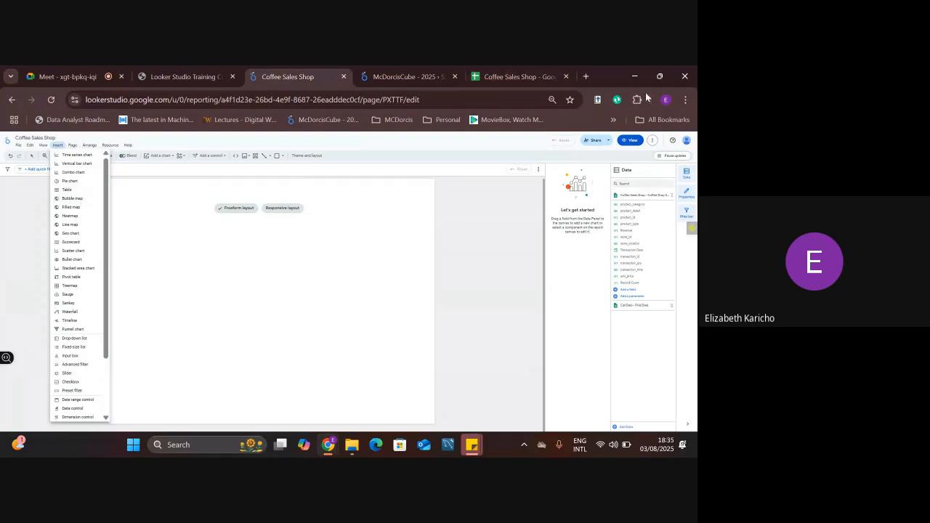
{"action": "left_click", "coordinate": [685, 100]}
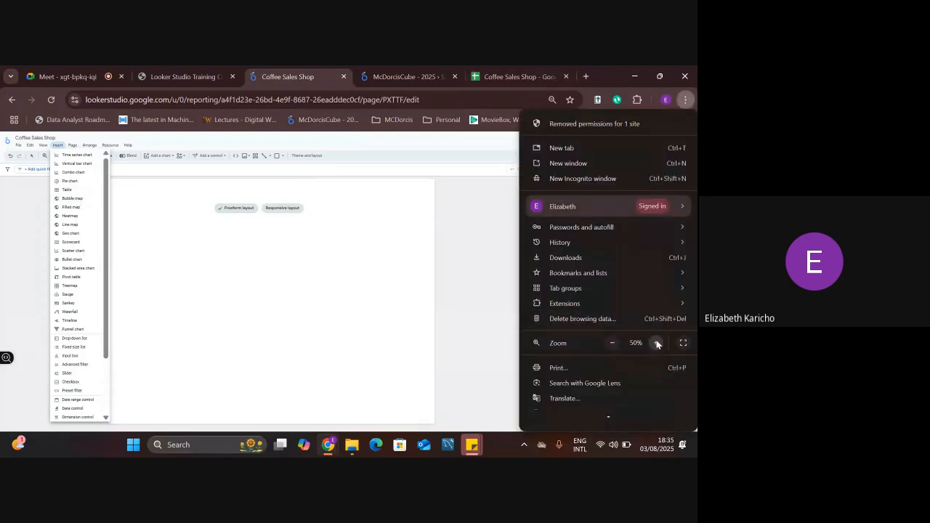
{"action": "left_click", "coordinate": [657, 344]}
{"action": "left_click", "coordinate": [657, 344]}
{"action": "left_click", "coordinate": [656, 344]}
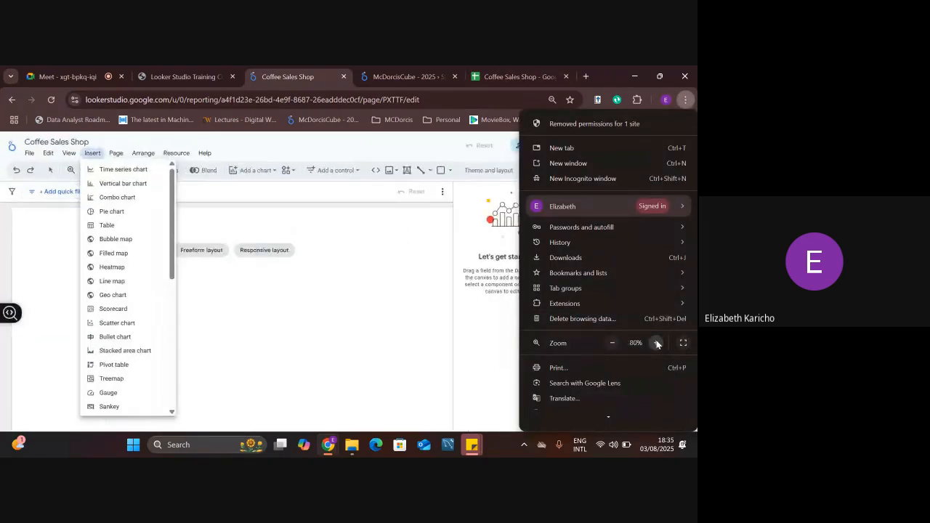
{"action": "left_click", "coordinate": [657, 343]}
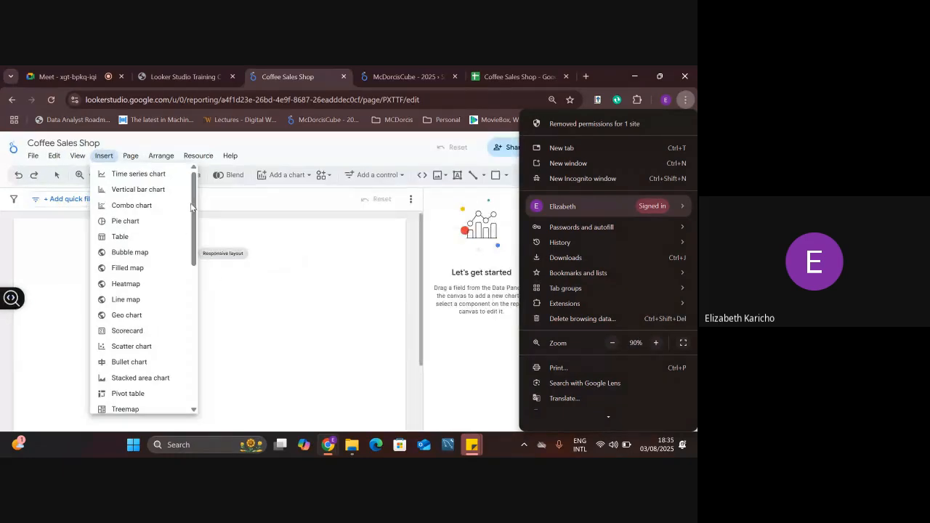
Look through the full list of insertable charts, controls and other components in the Coffee Sales Shop report.
{"action": "left_click_drag", "start_coordinate": [194, 199], "coordinate": [195, 382]}
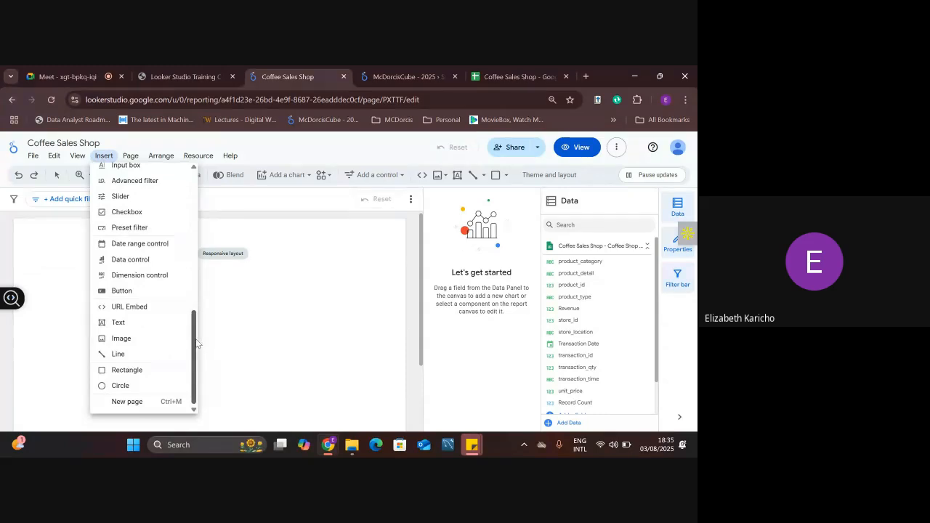
{"action": "left_click_drag", "start_coordinate": [196, 344], "coordinate": [204, 163]}
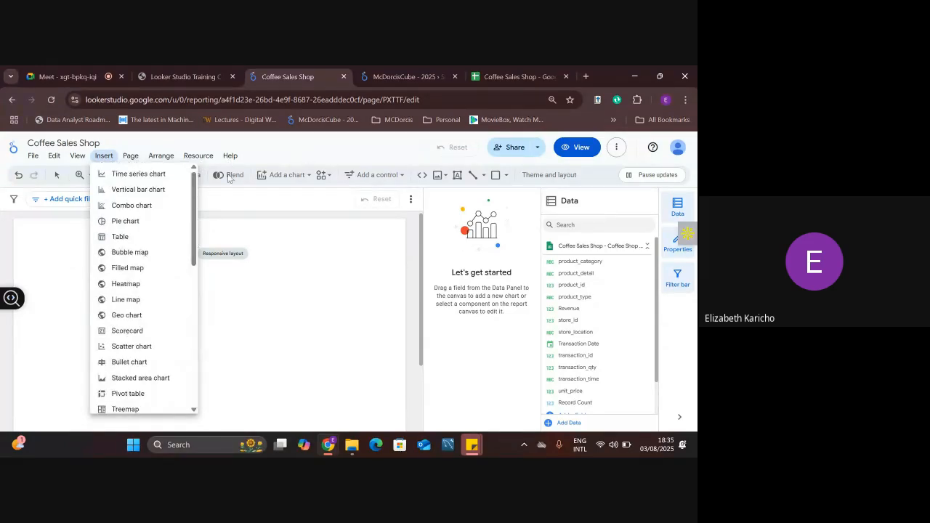
{"action": "left_click_drag", "start_coordinate": [193, 264], "coordinate": [196, 407]}
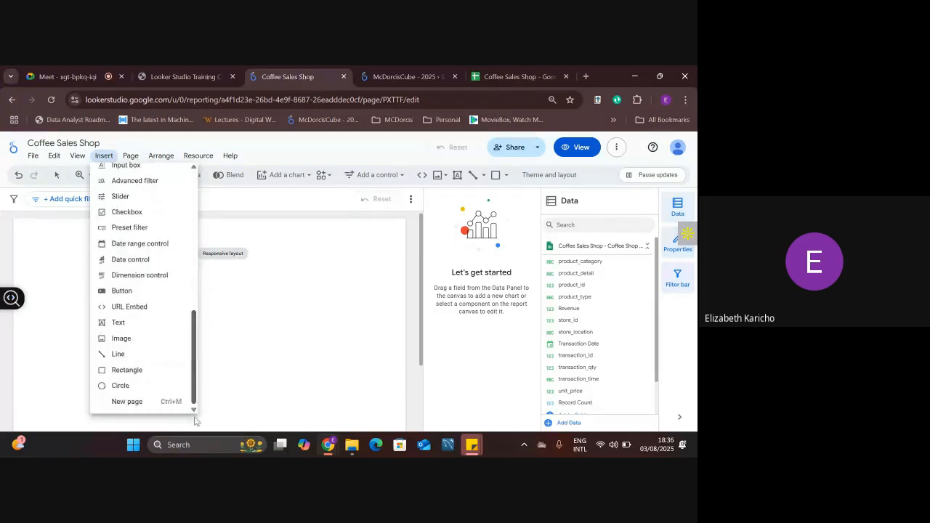
{"action": "left_click", "coordinate": [287, 348]}
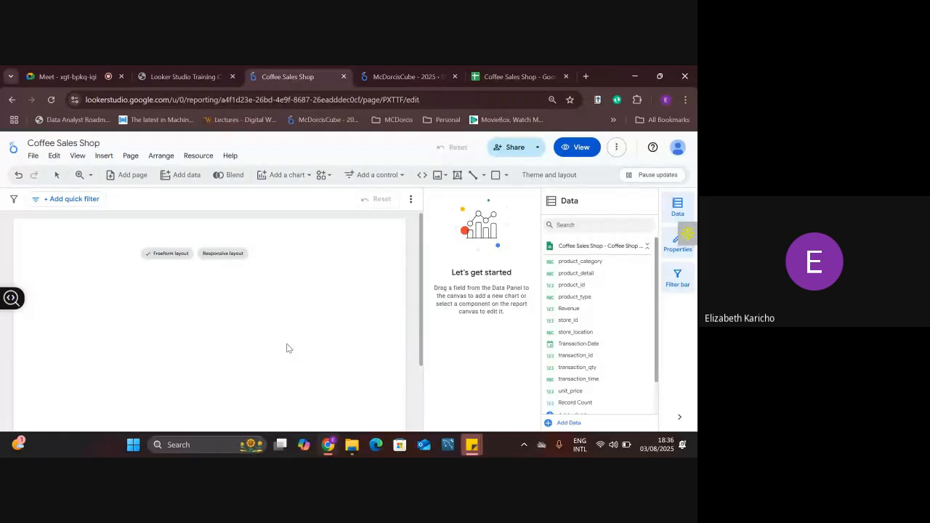
{"action": "left_click", "coordinate": [105, 156]}
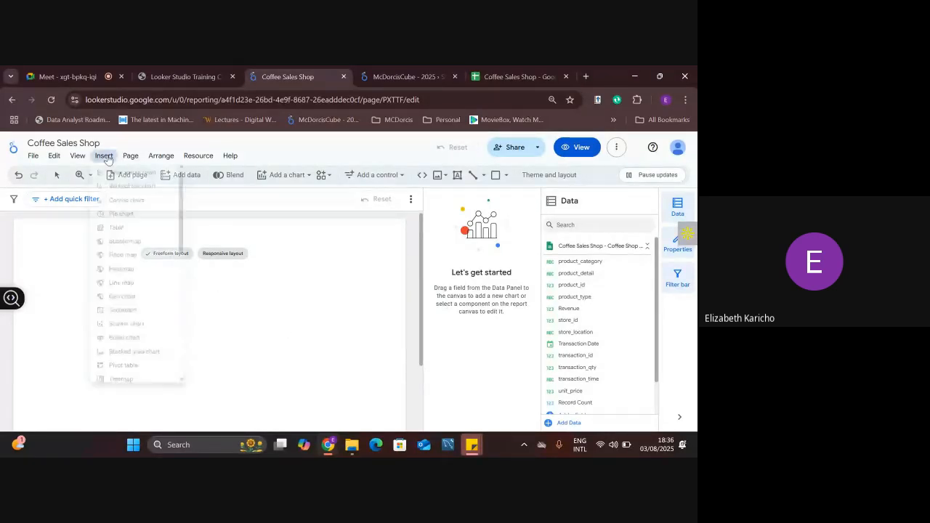
{"action": "scroll", "coordinate": [192, 289], "scroll_direction": "down", "scroll_amount": 3}
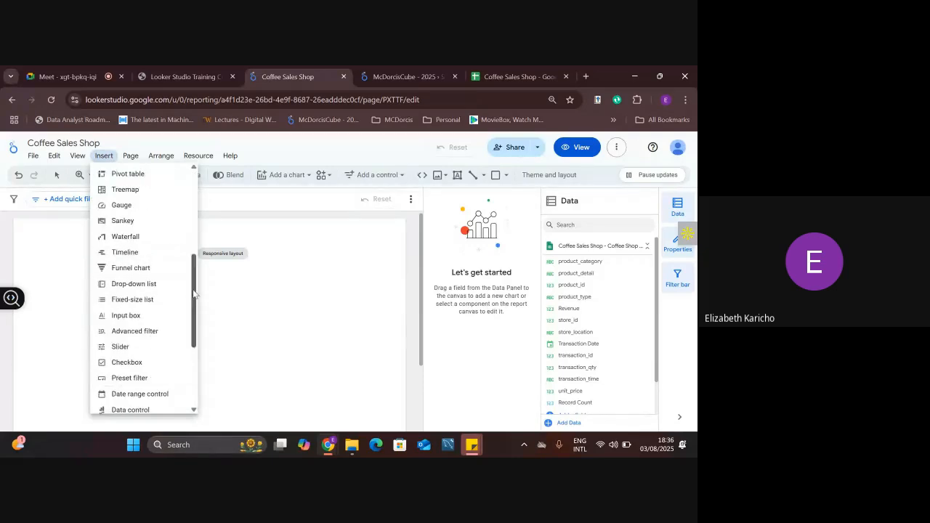
{"action": "scroll", "coordinate": [194, 359], "scroll_direction": "down", "scroll_amount": 3}
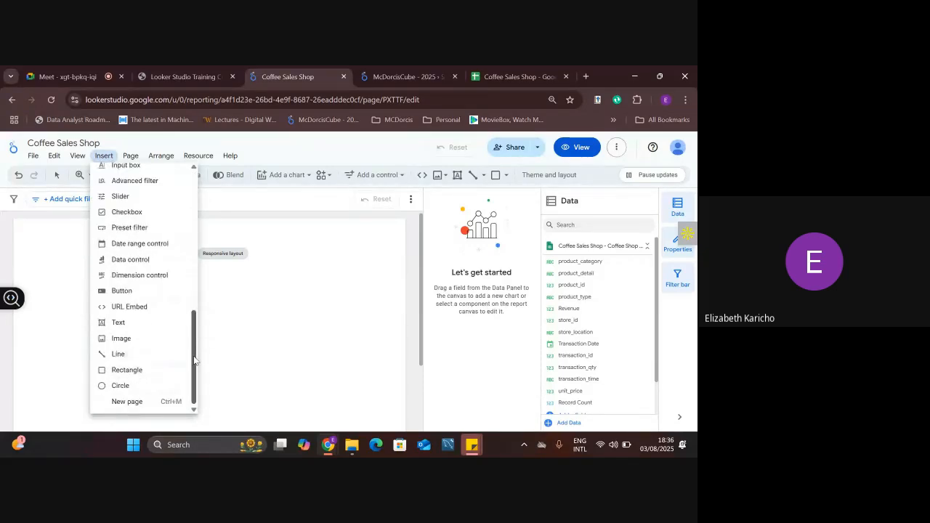
{"action": "scroll", "coordinate": [193, 272], "scroll_direction": "up", "scroll_amount": 5}
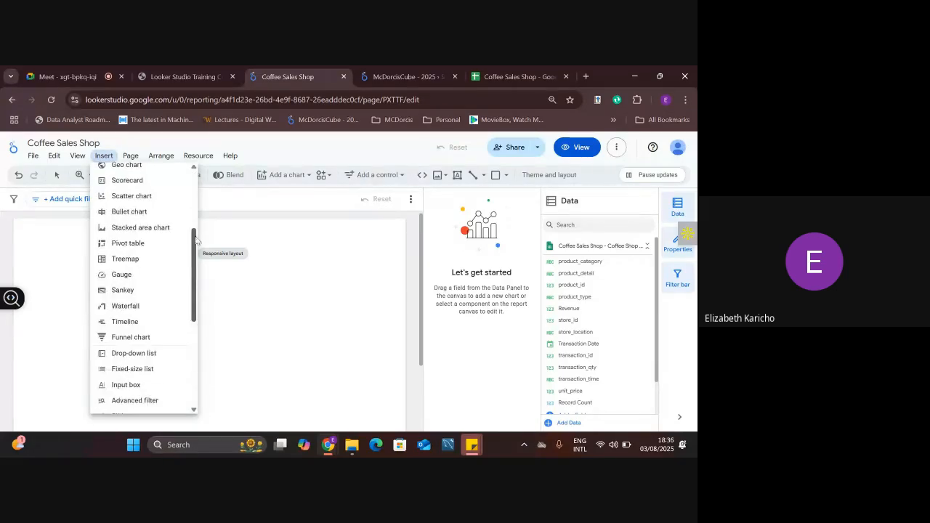
{"action": "scroll", "coordinate": [196, 234], "scroll_direction": "up", "scroll_amount": 3}
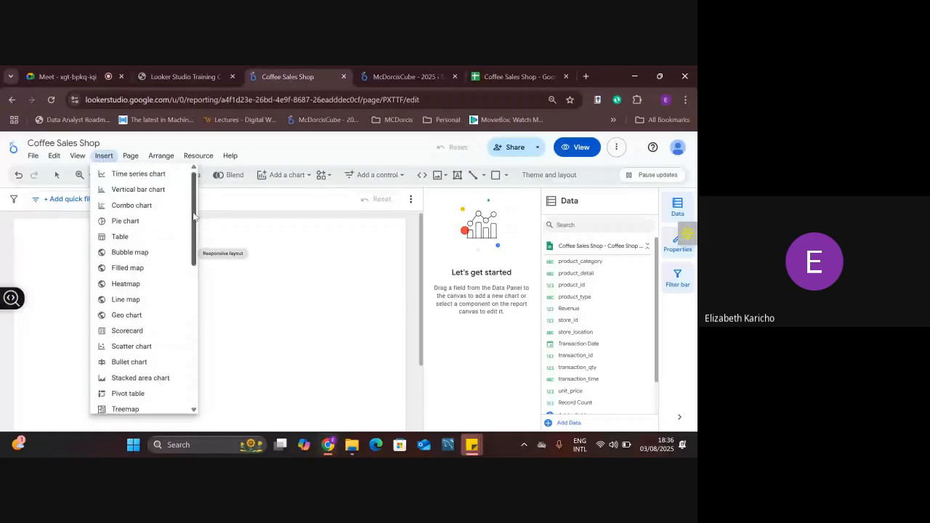
{"action": "left_click", "coordinate": [271, 303]}
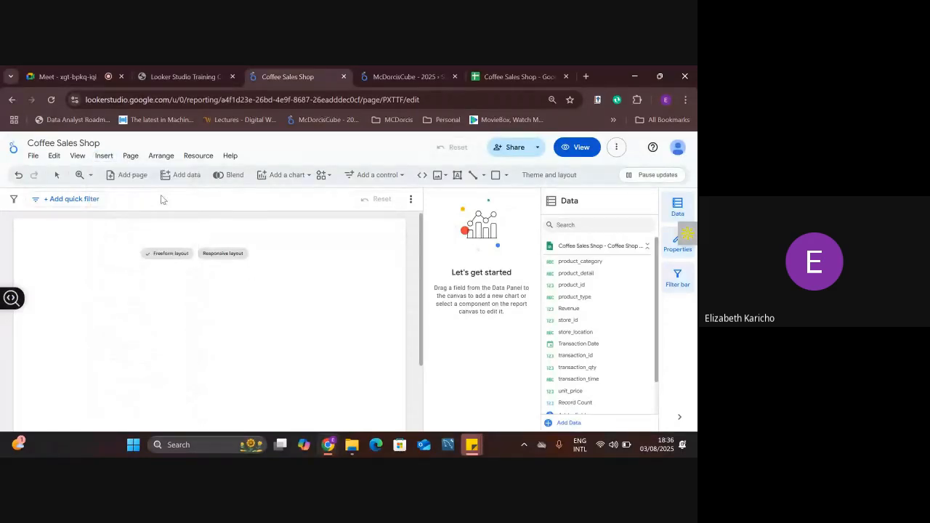
Review the page-management options in Coffee Sales Shop and the pages grouped under Dashboard in McDorcisCube - 2025.
{"action": "left_click", "coordinate": [129, 157]}
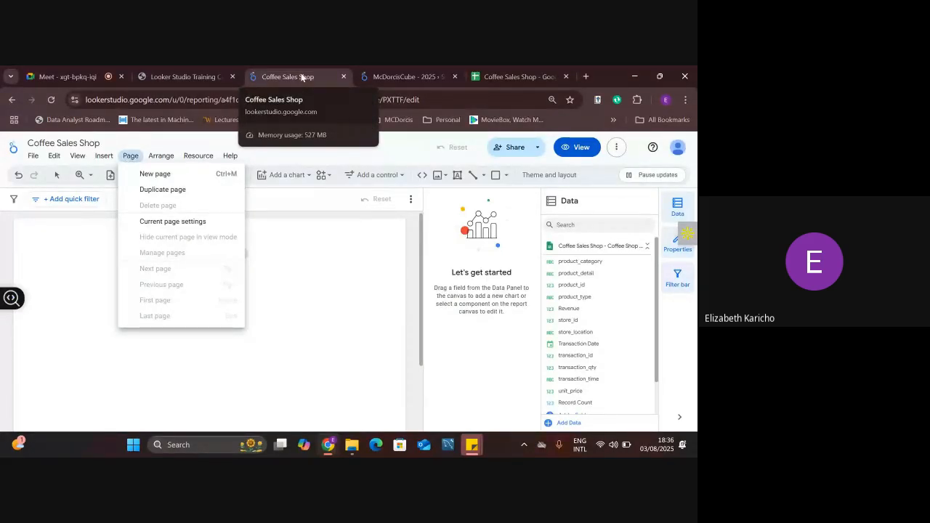
{"action": "left_click", "coordinate": [422, 71]}
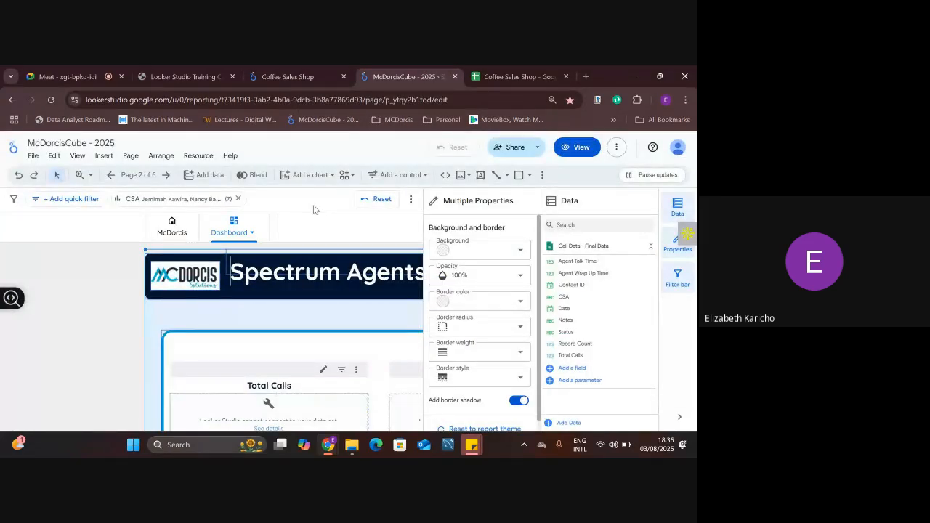
{"action": "left_click", "coordinate": [237, 234]}
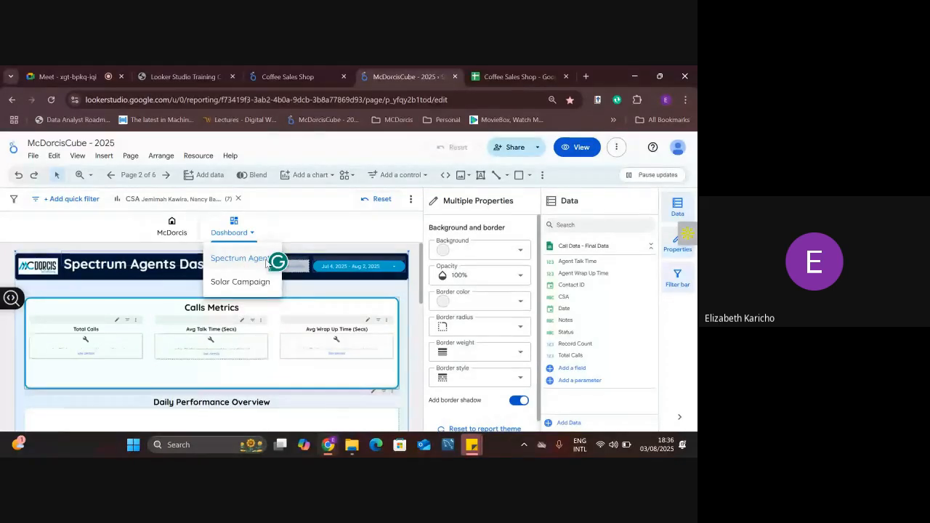
{"action": "left_click", "coordinate": [300, 74]}
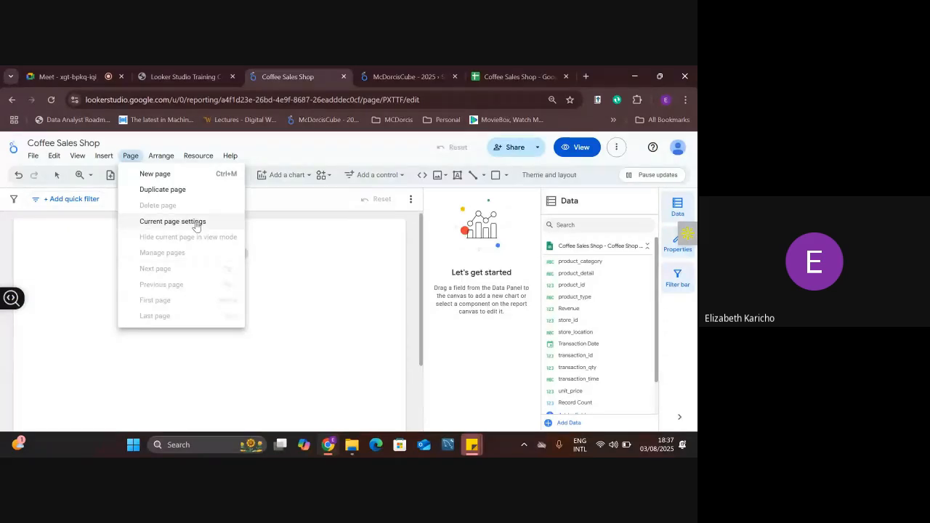
Check the arrange options on the empty Coffee Sales Shop page and view the Avg Talk Time (Secs) scorecard's details in McDorcisCube - 2025.
{"action": "left_click", "coordinate": [161, 155]}
{"action": "left_click", "coordinate": [162, 156]}
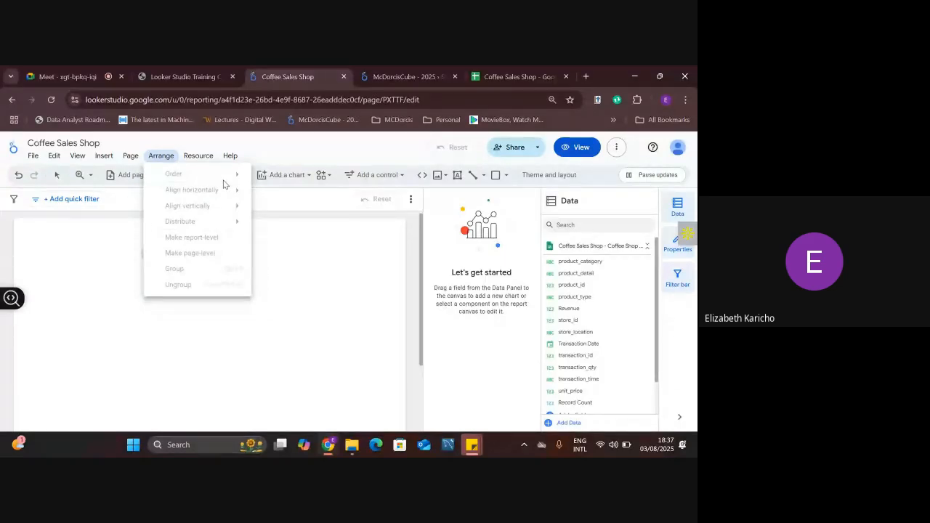
{"action": "left_click", "coordinate": [378, 76]}
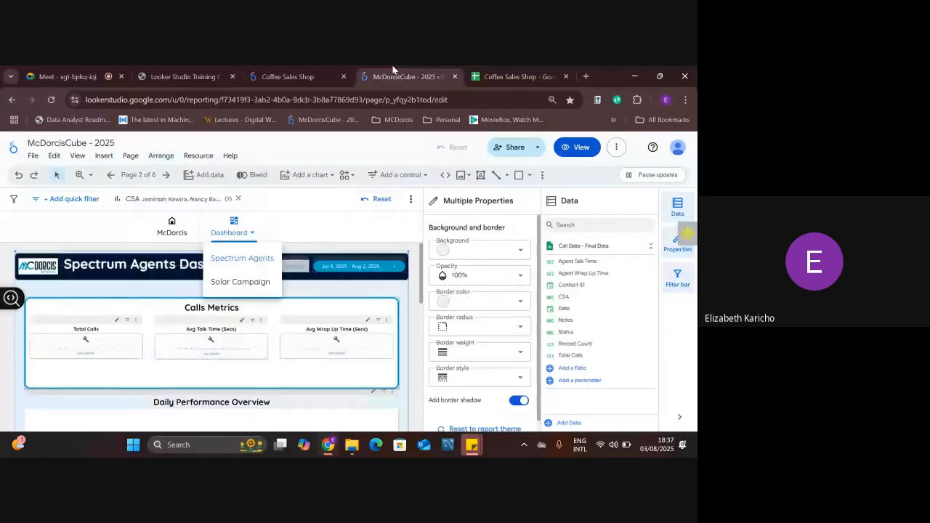
{"action": "left_click", "coordinate": [98, 343]}
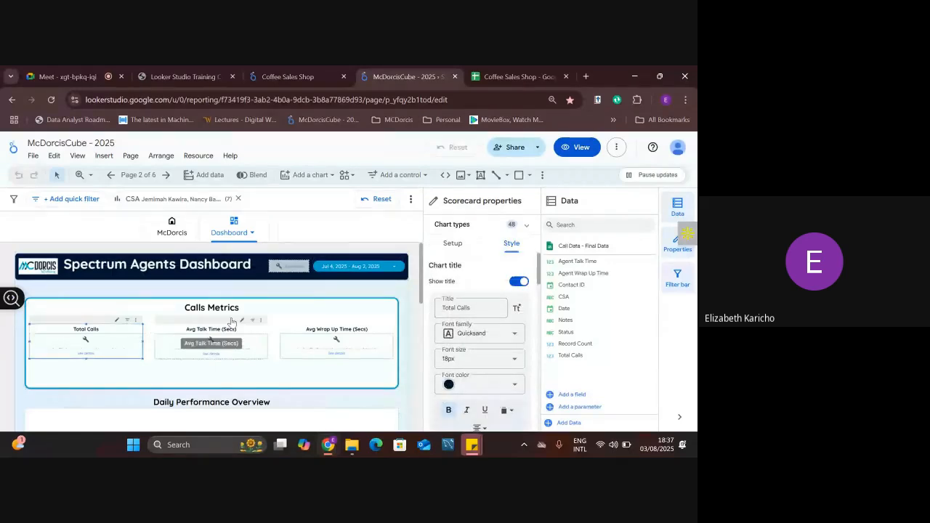
{"action": "left_click", "coordinate": [207, 354]}
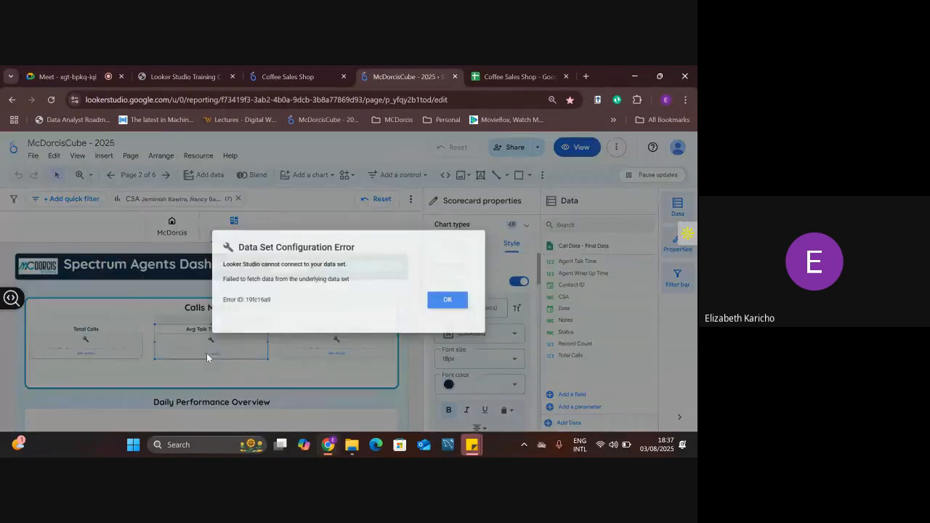
{"action": "left_click", "coordinate": [455, 301]}
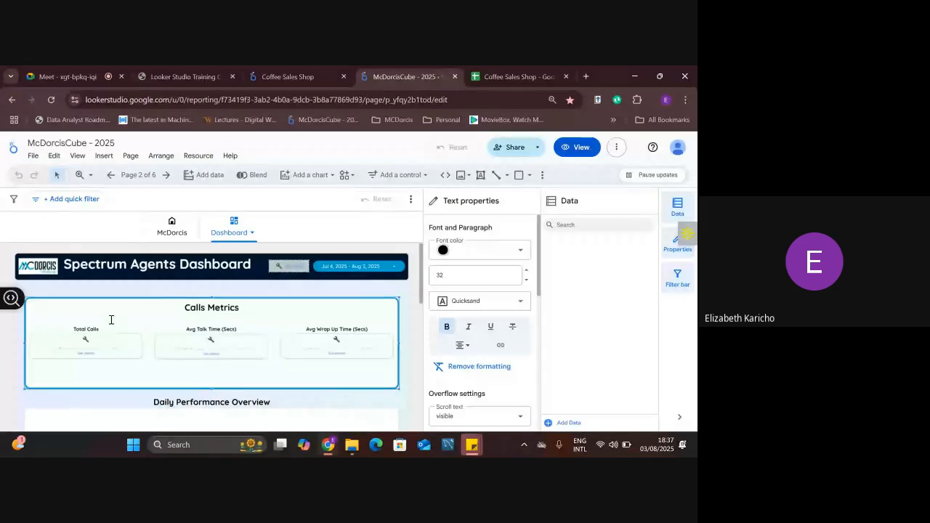
Select the Total Calls scorecard and compare its arrange and order options with those on the Coffee Sales Shop page.
{"action": "left_click", "coordinate": [114, 336]}
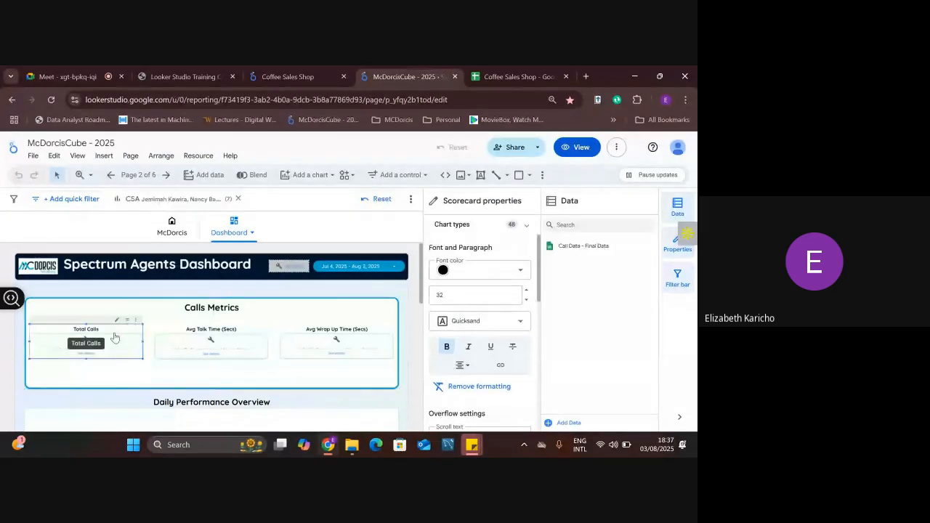
{"action": "left_click", "coordinate": [162, 155]}
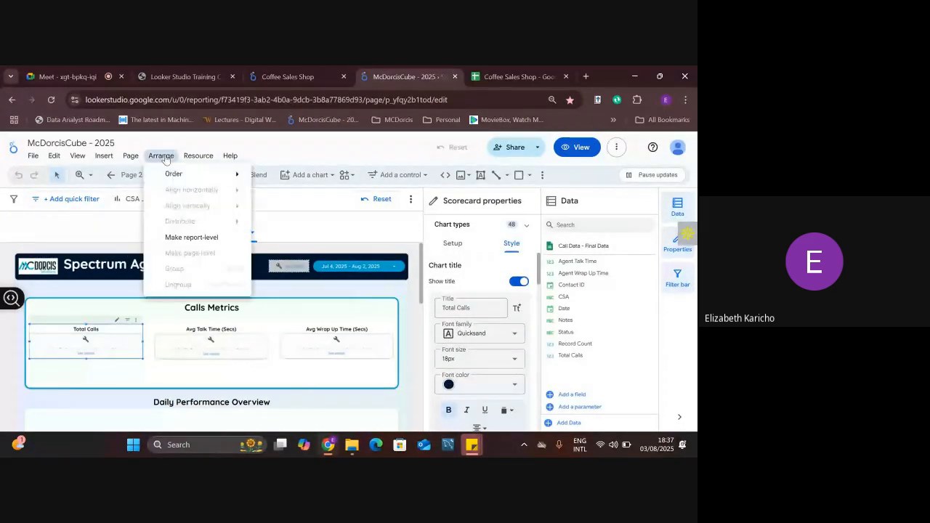
{"action": "left_click", "coordinate": [285, 72]}
{"action": "left_click", "coordinate": [412, 74]}
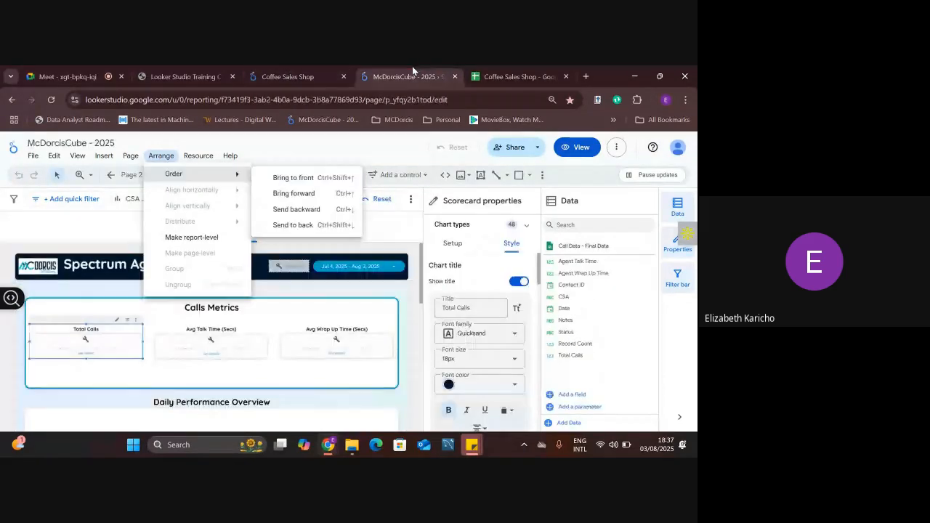
{"action": "left_click", "coordinate": [308, 71]}
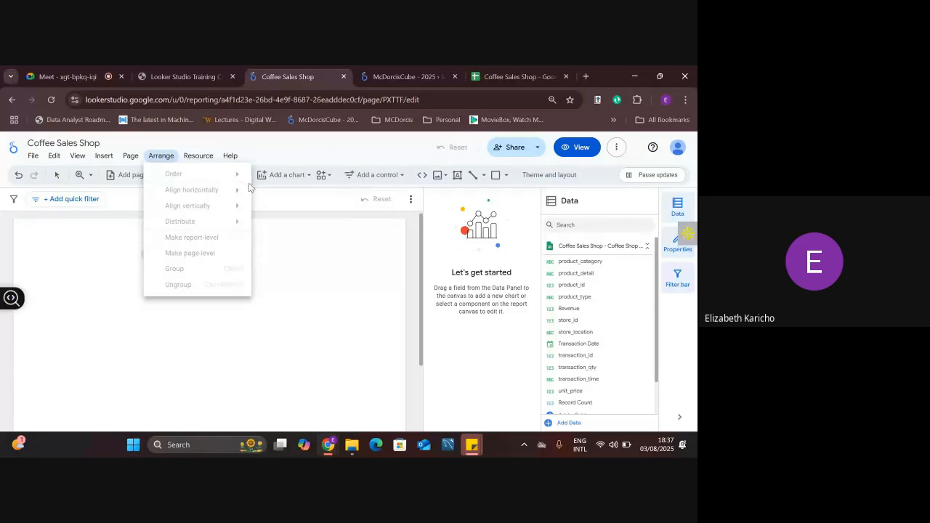
{"action": "left_click", "coordinate": [396, 73]}
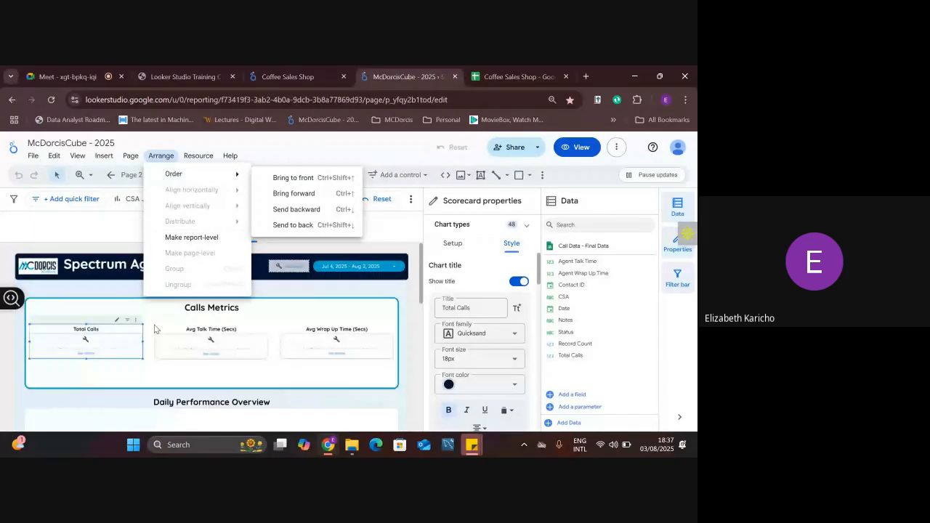
Select the Total Calls and Avg Talk Time (Secs) scorecards together and examine their order and horizontal alignment options.
{"action": "left_click", "coordinate": [173, 339], "text": "shift"}
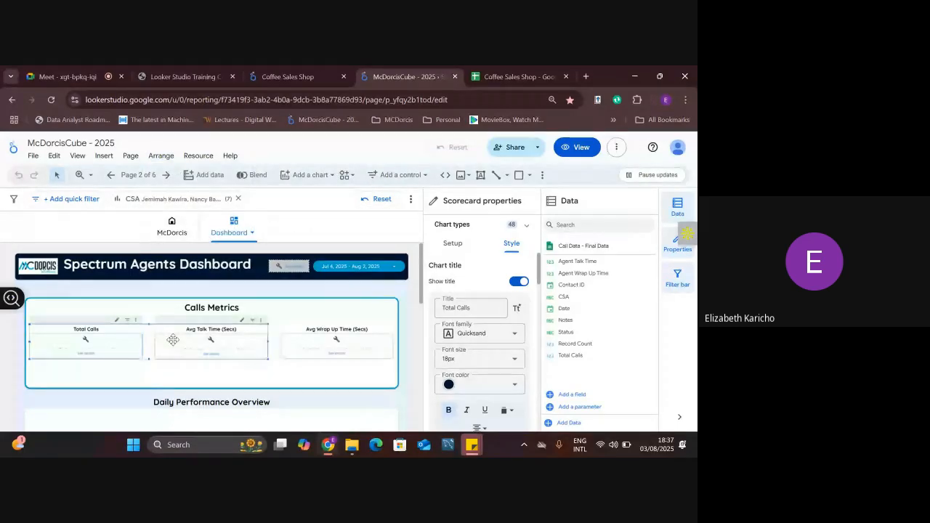
{"action": "left_click", "coordinate": [130, 155]}
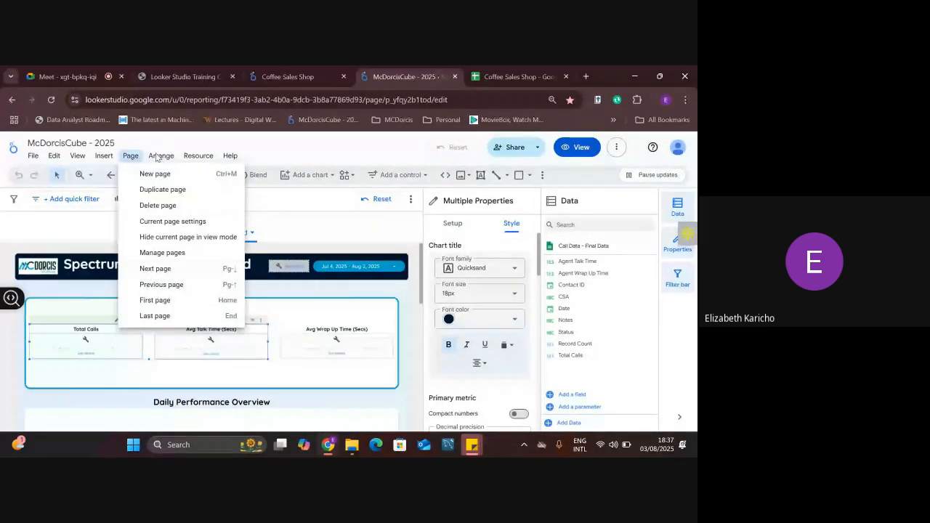
{"action": "left_click", "coordinate": [159, 156]}
{"action": "left_click", "coordinate": [161, 155]}
{"action": "mouse_move", "coordinate": [217, 179]}
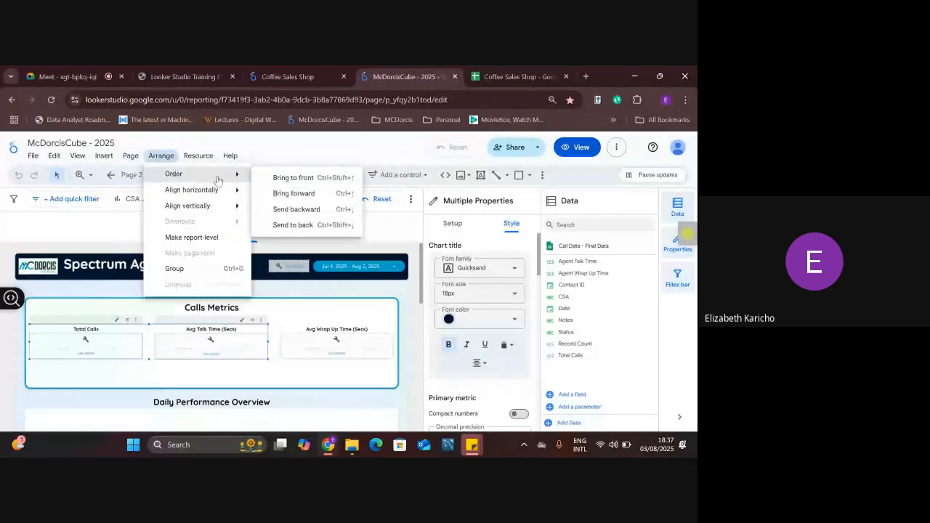
{"action": "mouse_move", "coordinate": [240, 189]}
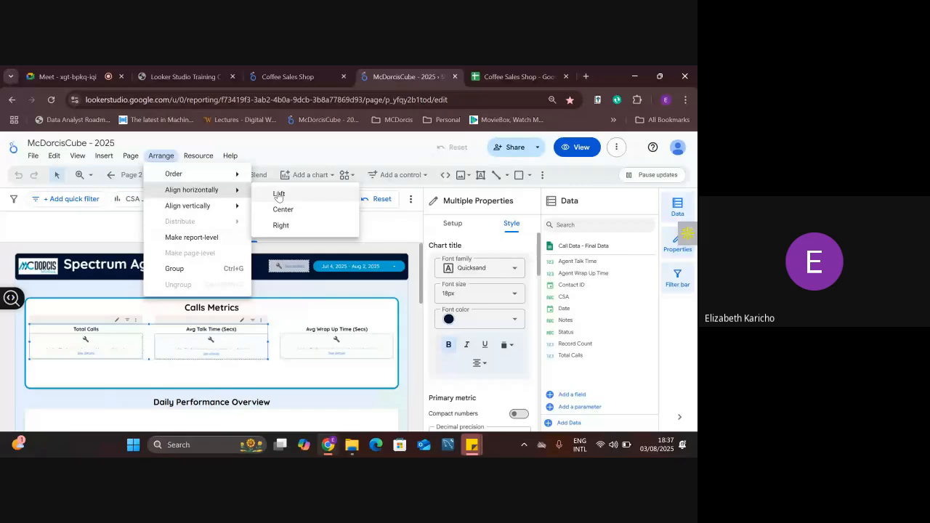
Bring up the added data sources of the Coffee Sales Shop report and open Call Data - Final Data for editing.
{"action": "left_click", "coordinate": [285, 70]}
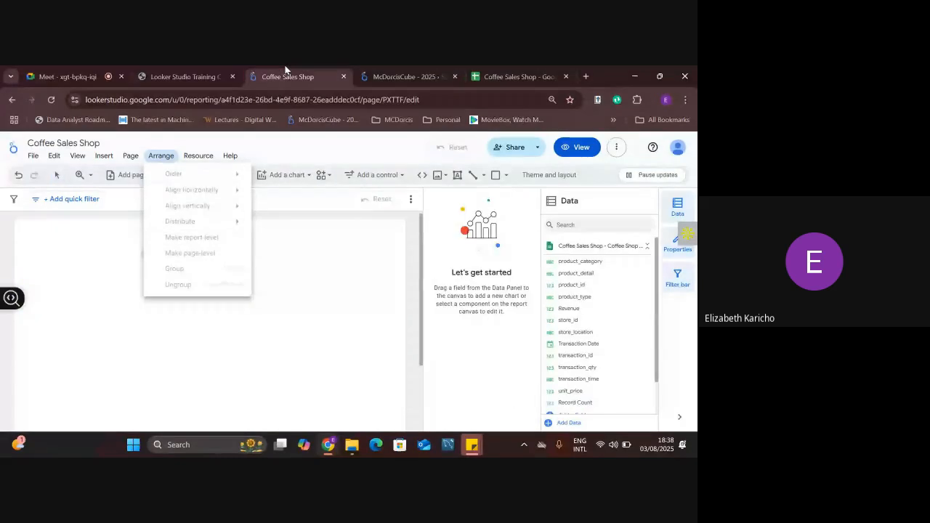
{"action": "left_click", "coordinate": [201, 159]}
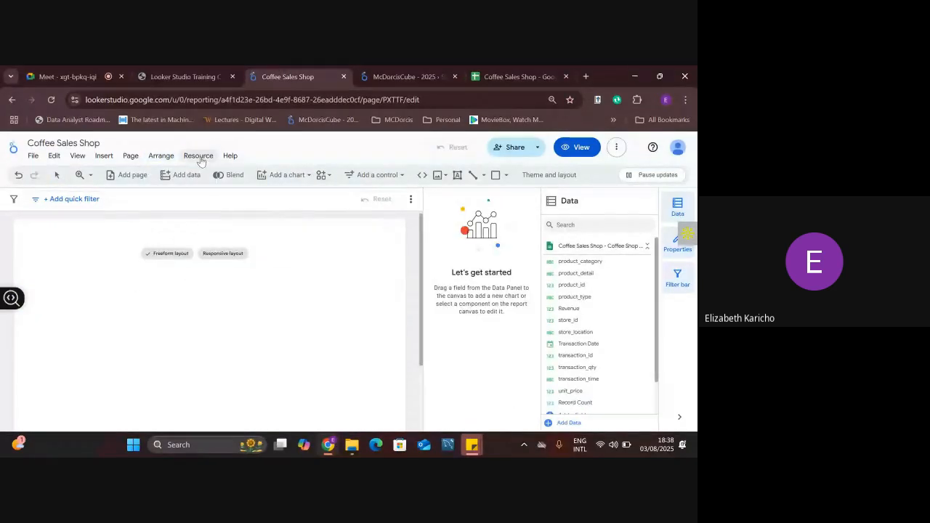
{"action": "left_click", "coordinate": [199, 157]}
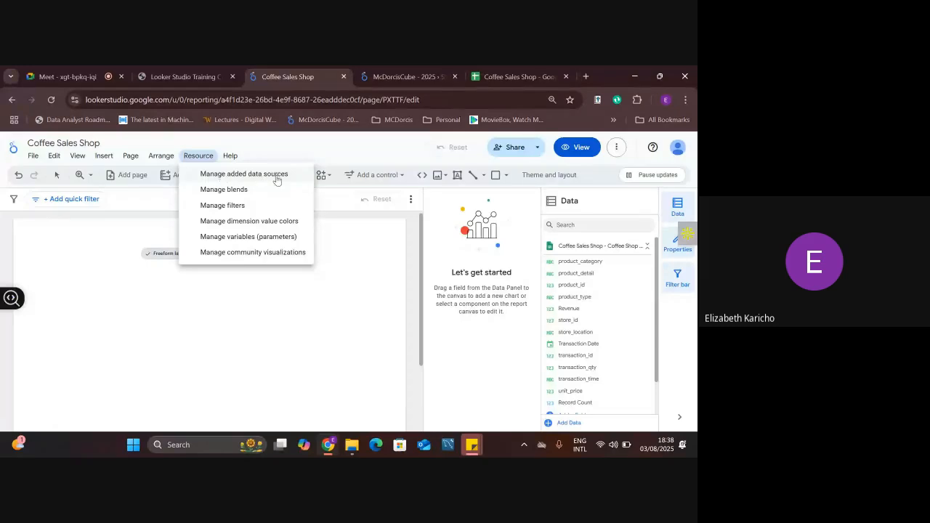
{"action": "left_click", "coordinate": [369, 313]}
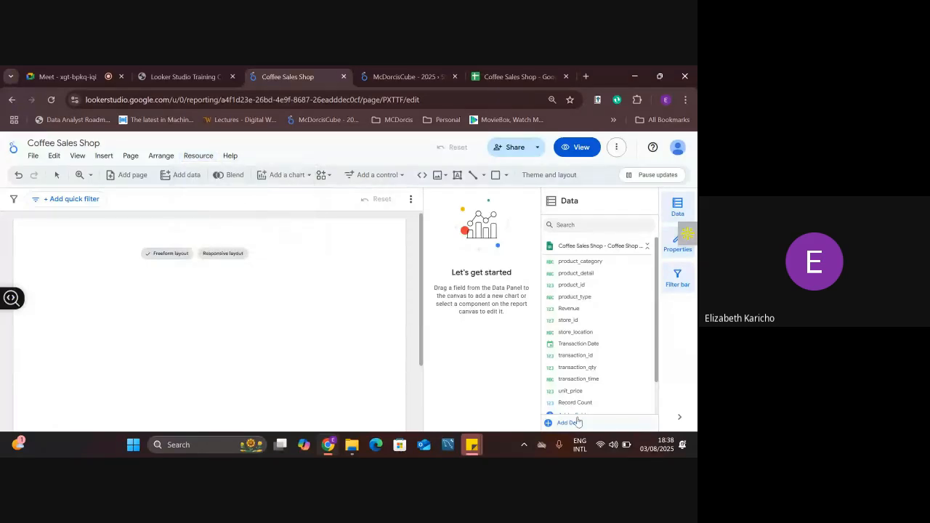
{"action": "left_click", "coordinate": [195, 157]}
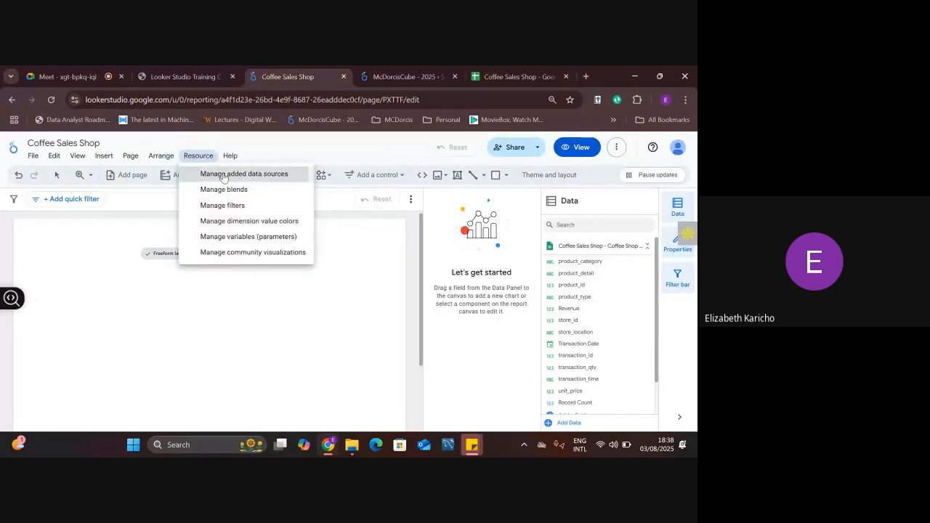
{"action": "left_click", "coordinate": [221, 175]}
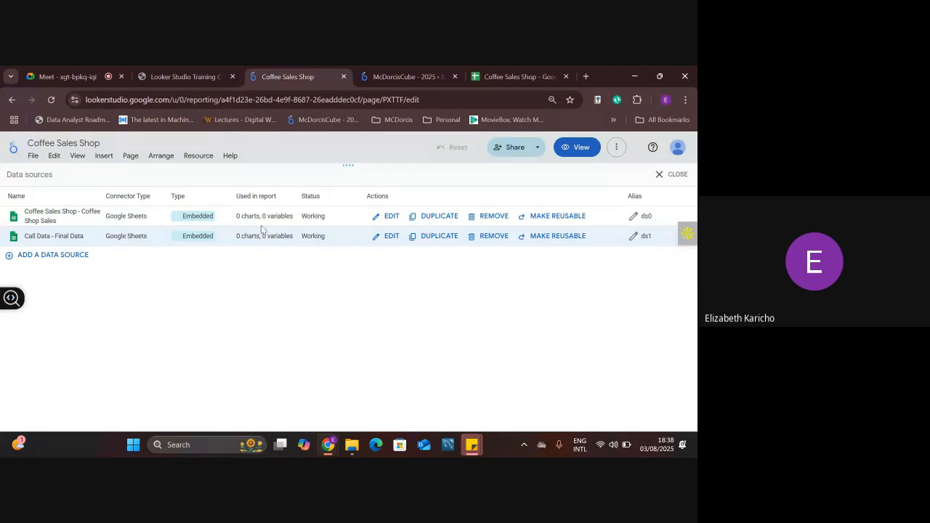
{"action": "left_click", "coordinate": [389, 236]}
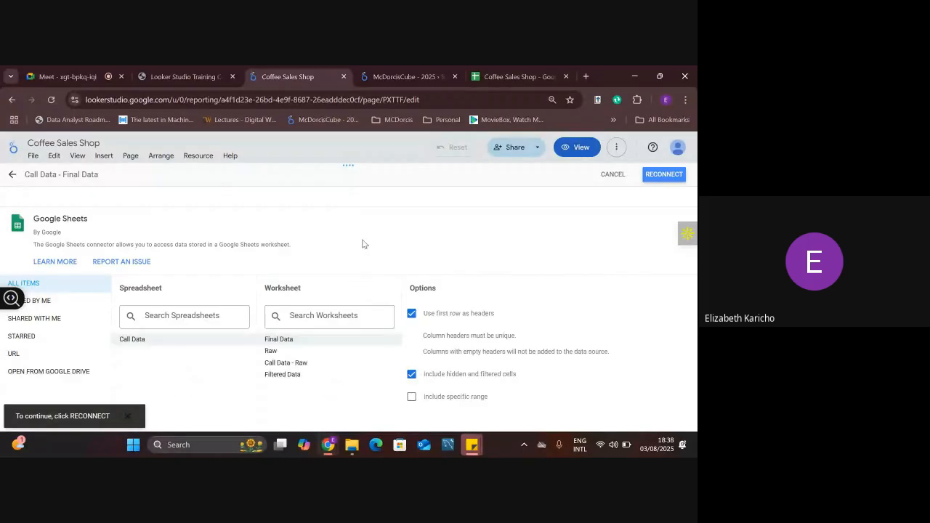
Leave the Call Data connection settings and remove the Call Data - Final Data source from the report.
{"action": "left_click", "coordinate": [668, 177]}
{"action": "left_click", "coordinate": [525, 74]}
{"action": "left_click", "coordinate": [303, 69]}
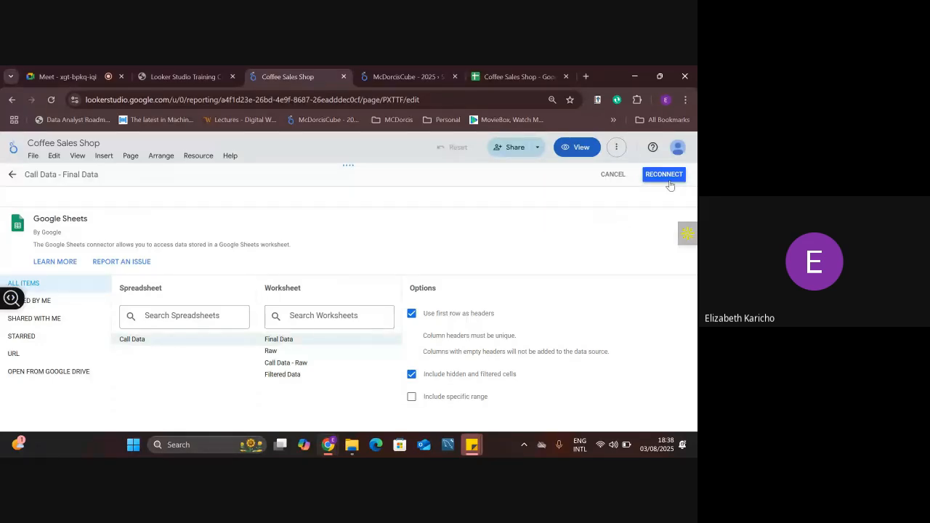
{"action": "left_click", "coordinate": [11, 175]}
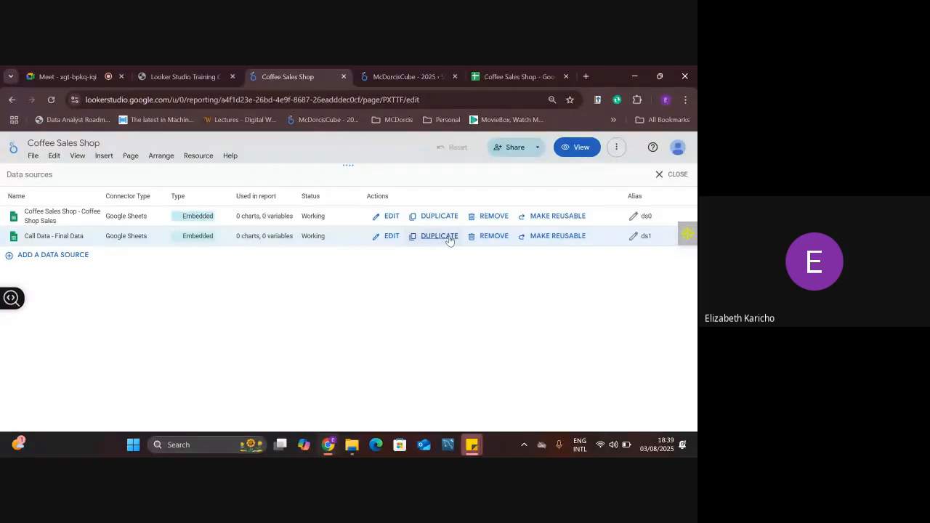
{"action": "left_click", "coordinate": [493, 236]}
{"action": "left_click", "coordinate": [419, 332]}
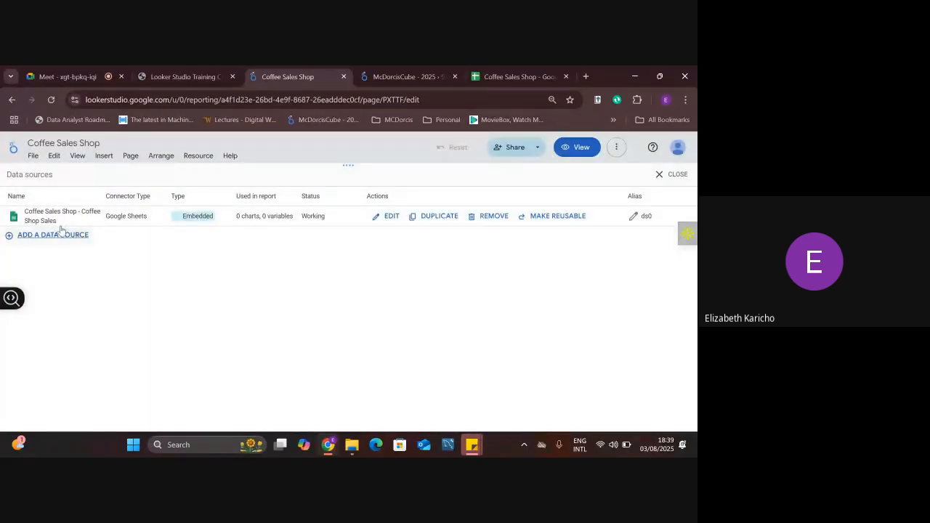
Look through the connectors available for adding another data source, then return to the report without adding one.
{"action": "left_click", "coordinate": [52, 235]}
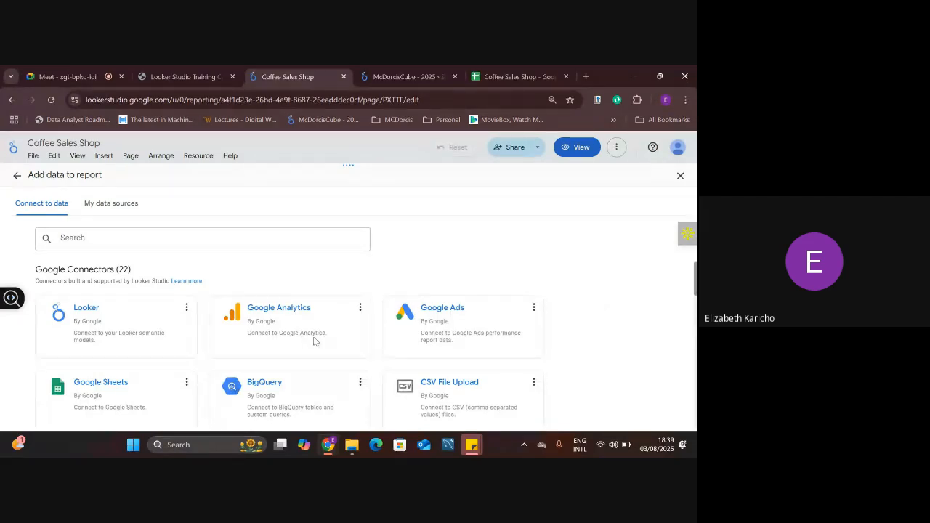
{"action": "scroll", "coordinate": [213, 293], "scroll_direction": "down", "scroll_amount": 2}
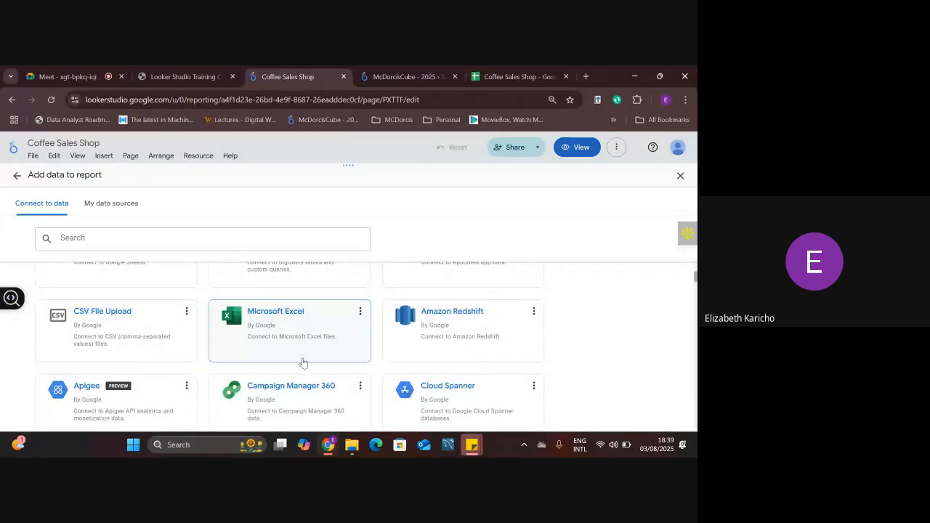
{"action": "left_click", "coordinate": [18, 177]}
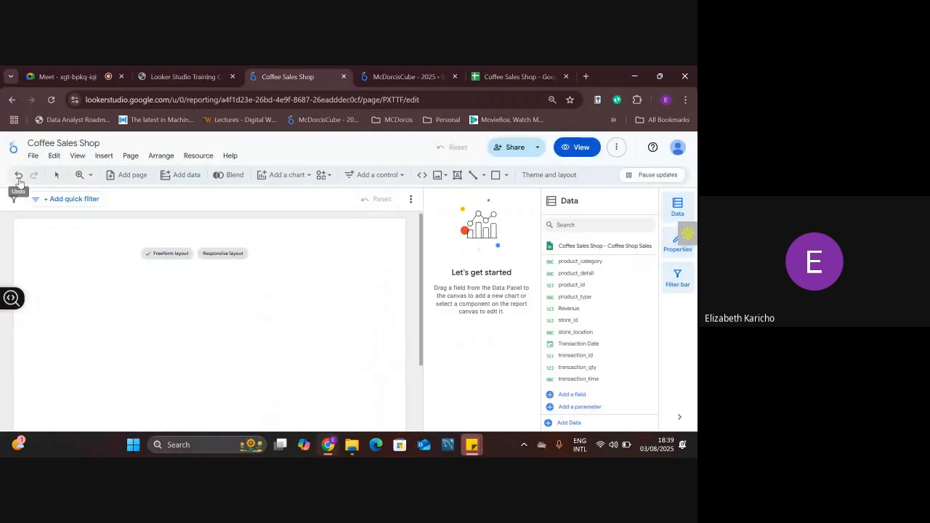
Open the Coffee Sales Shop - Coffee Shop Sales data source for editing from the added data sources and review its fields.
{"action": "left_click", "coordinate": [193, 155]}
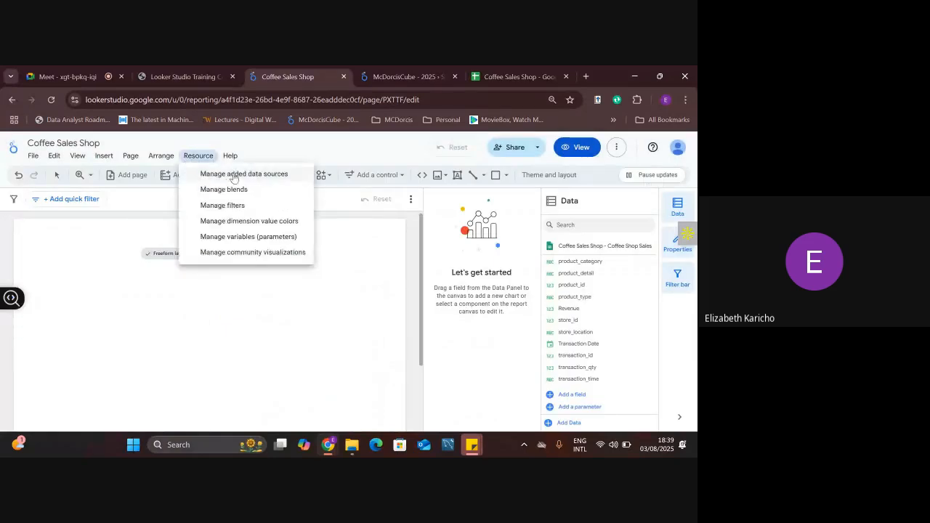
{"action": "left_click", "coordinate": [231, 175]}
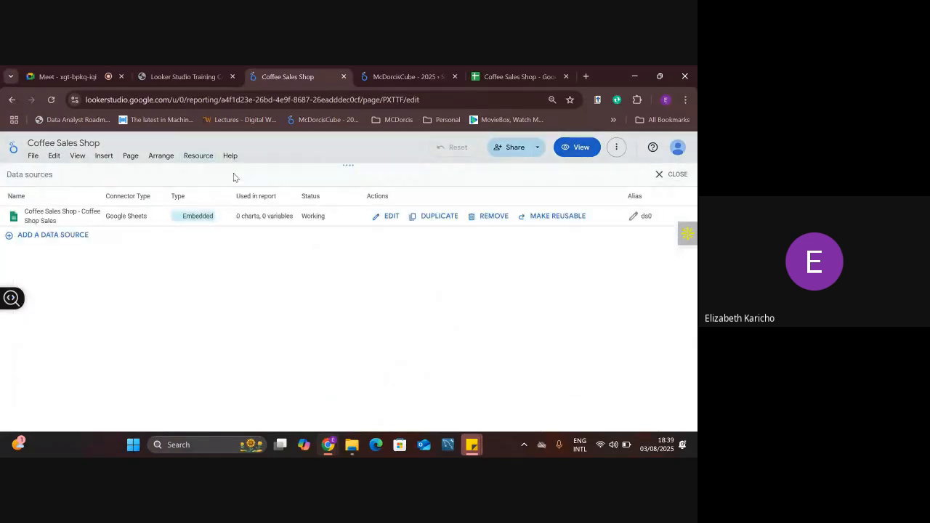
{"action": "left_click", "coordinate": [385, 218]}
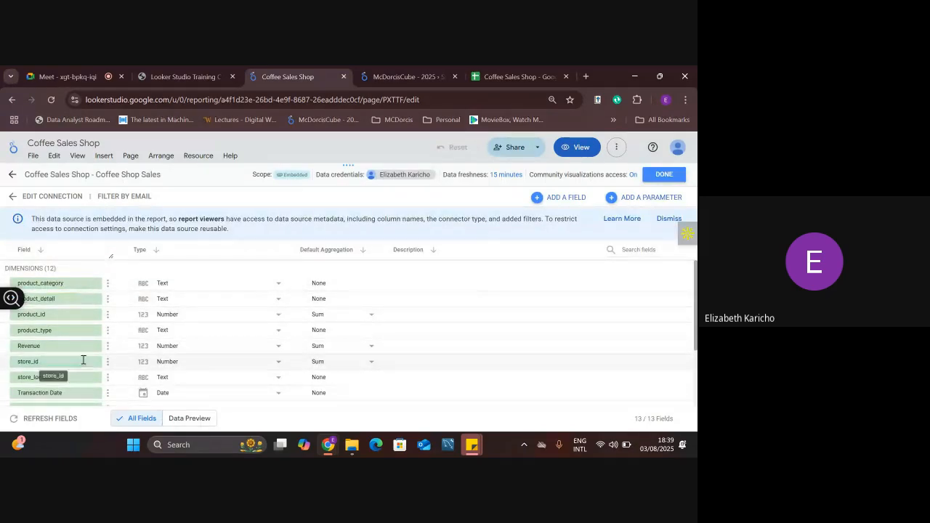
{"action": "scroll", "coordinate": [36, 366], "scroll_direction": "down", "scroll_amount": 2}
{"action": "scroll", "coordinate": [36, 371], "scroll_direction": "up", "scroll_amount": 3}
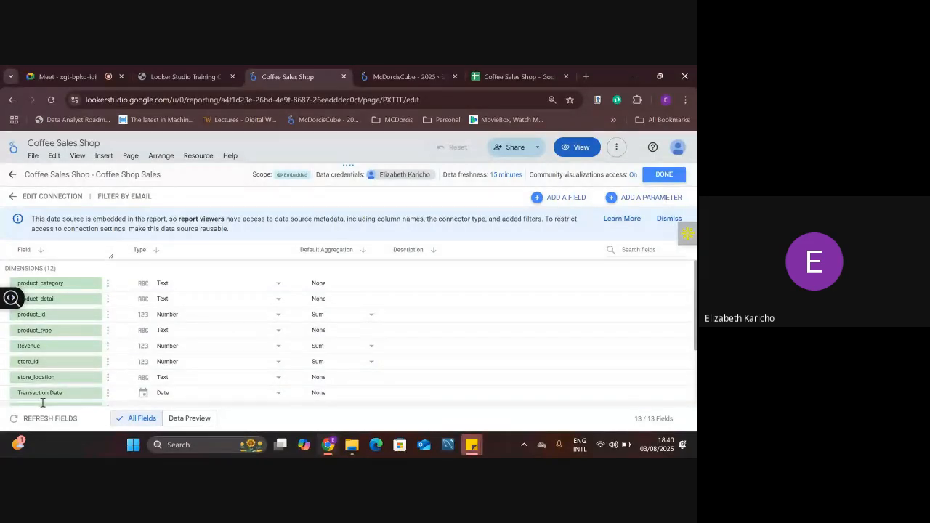
{"action": "left_click", "coordinate": [255, 396]}
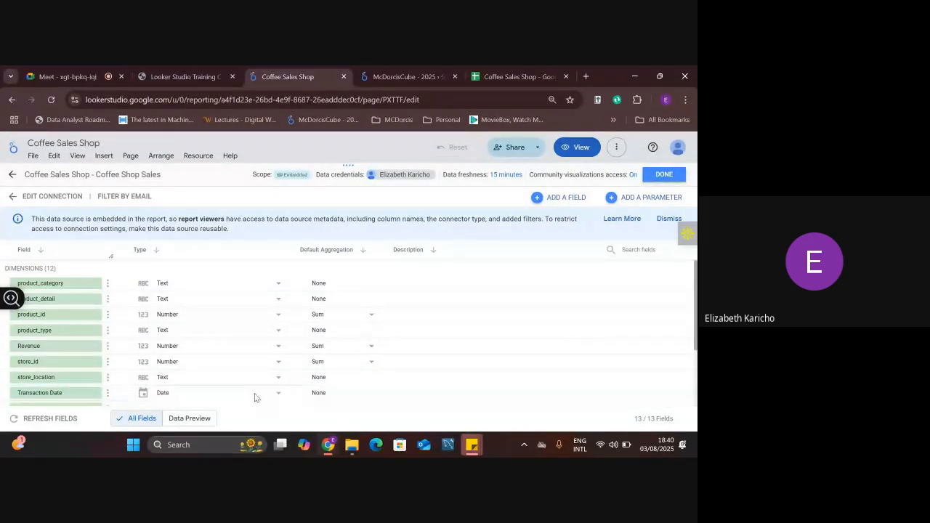
Review the data types available for the Revenue field and set its type to Currency (USD - US Dollar ($)).
{"action": "left_click", "coordinate": [57, 357]}
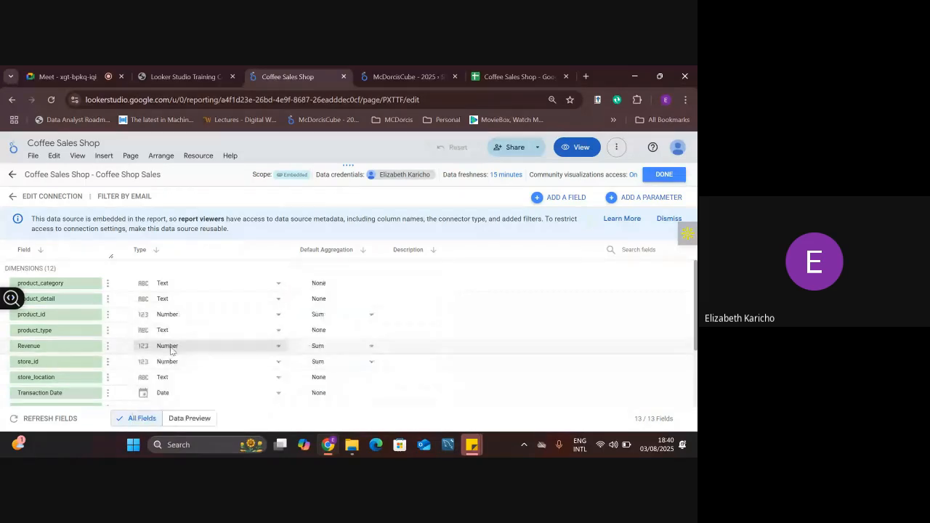
{"action": "left_click", "coordinate": [201, 349]}
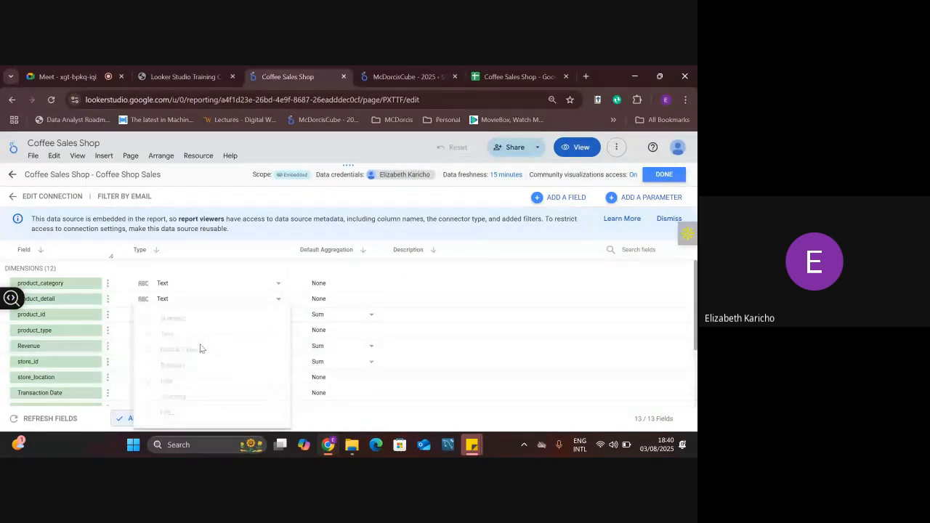
{"action": "mouse_move", "coordinate": [200, 349]}
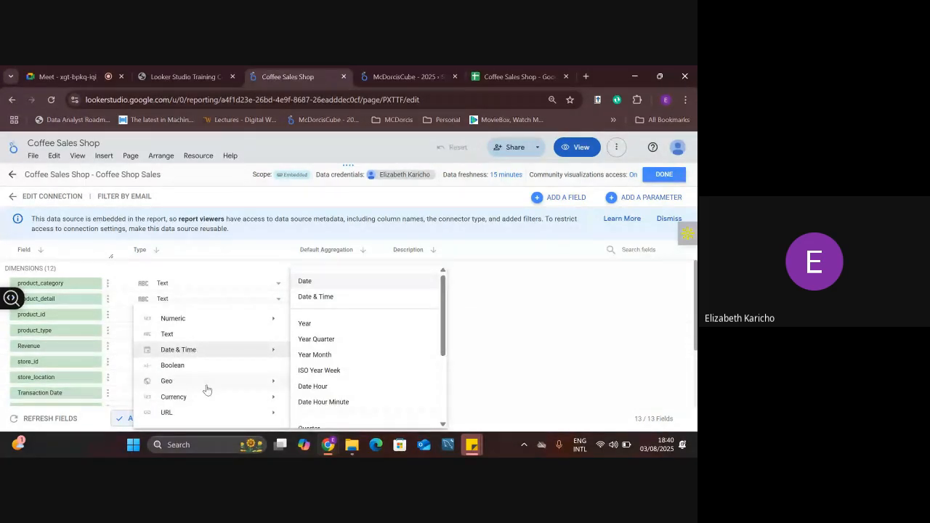
{"action": "mouse_move", "coordinate": [203, 396]}
{"action": "mouse_move", "coordinate": [222, 320]}
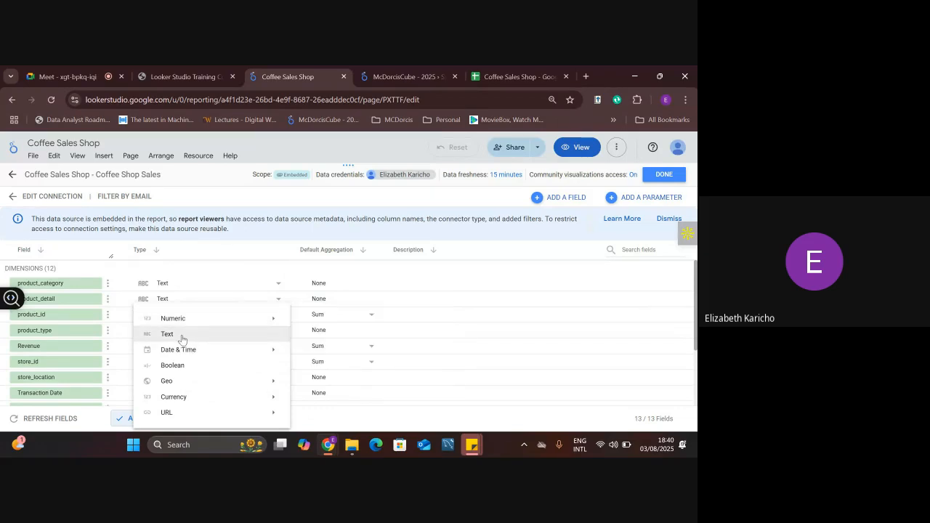
{"action": "mouse_move", "coordinate": [268, 354]}
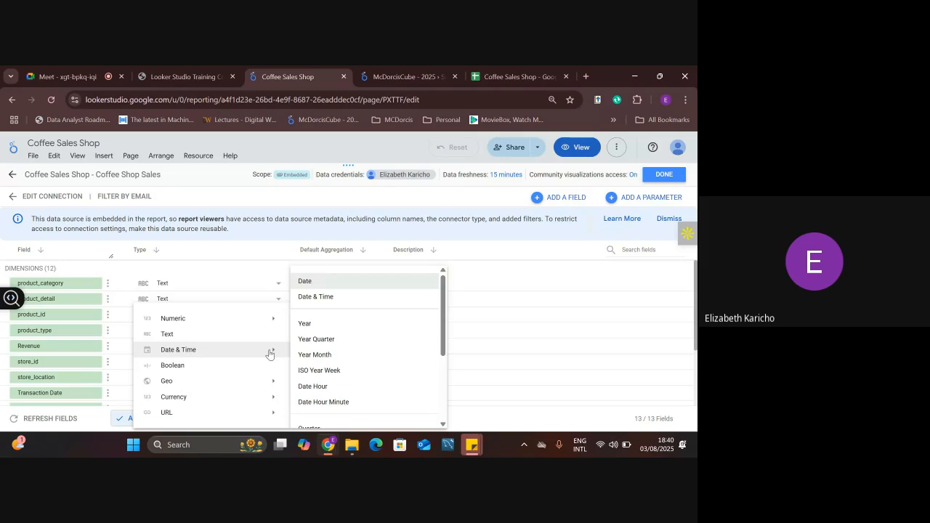
{"action": "mouse_move", "coordinate": [239, 398]}
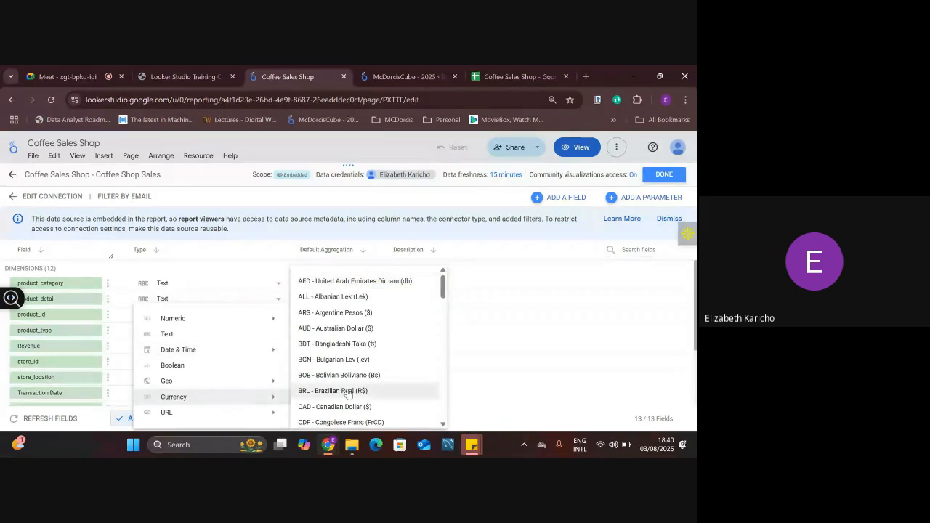
{"action": "scroll", "coordinate": [443, 345], "scroll_direction": "down", "scroll_amount": 4}
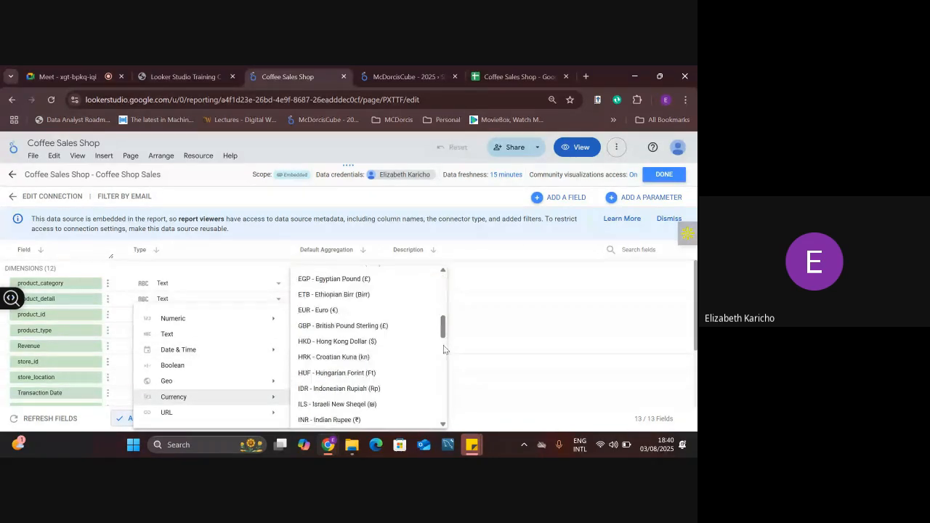
{"action": "left_click_drag", "start_coordinate": [444, 331], "coordinate": [447, 399]}
{"action": "scroll", "coordinate": [444, 398], "scroll_direction": "down", "scroll_amount": 3}
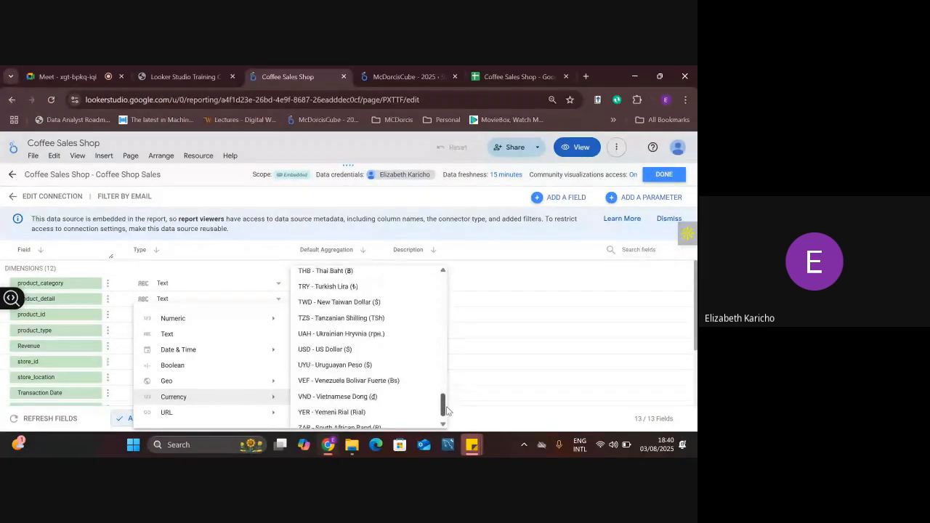
{"action": "left_click", "coordinate": [338, 349]}
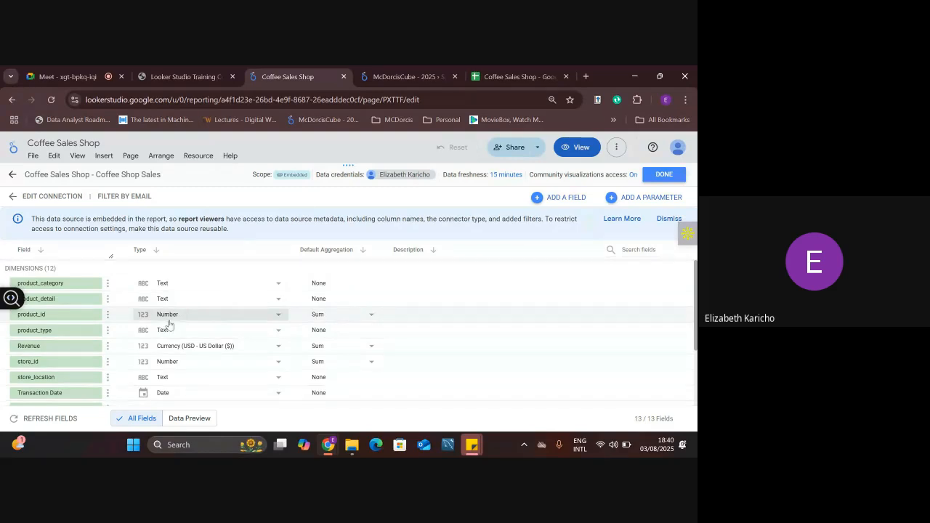
Set the default aggregation of product_id to Count and check the aggregation options for Revenue.
{"action": "left_click", "coordinate": [373, 319]}
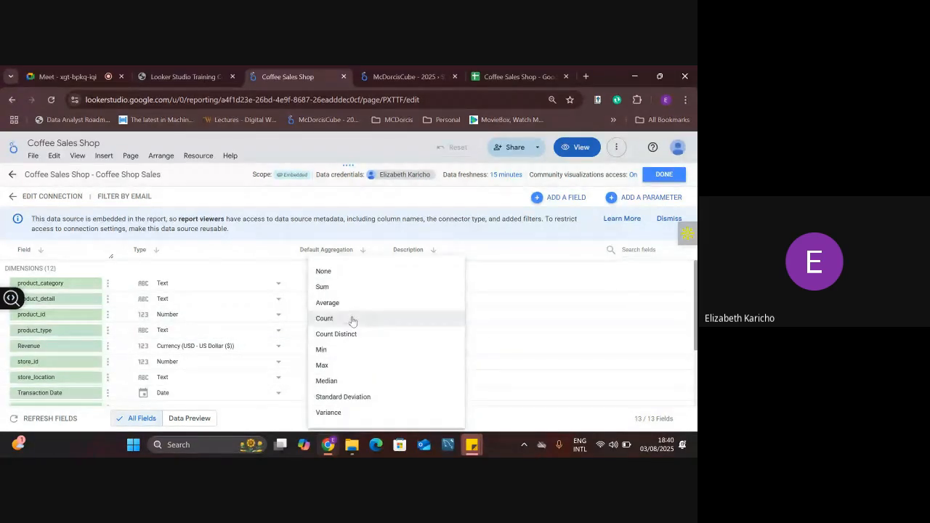
{"action": "left_click", "coordinate": [352, 320]}
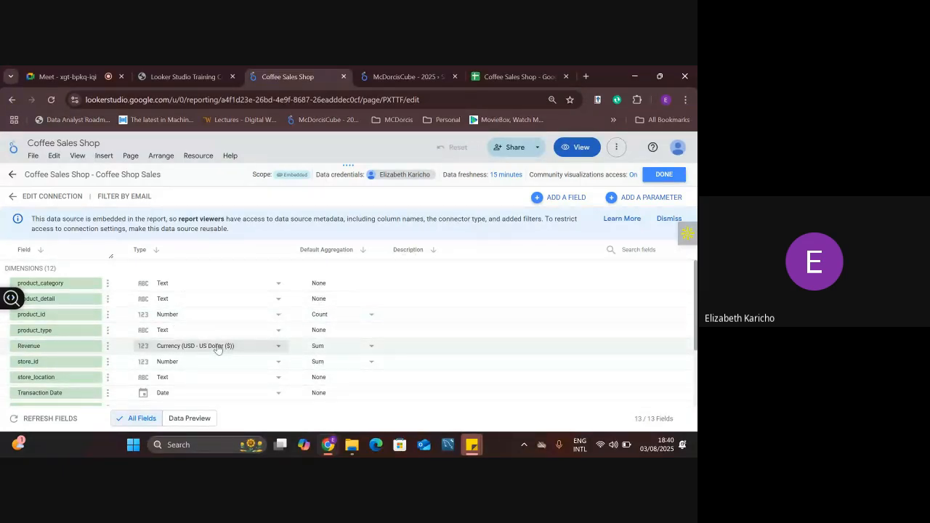
{"action": "left_click", "coordinate": [345, 352]}
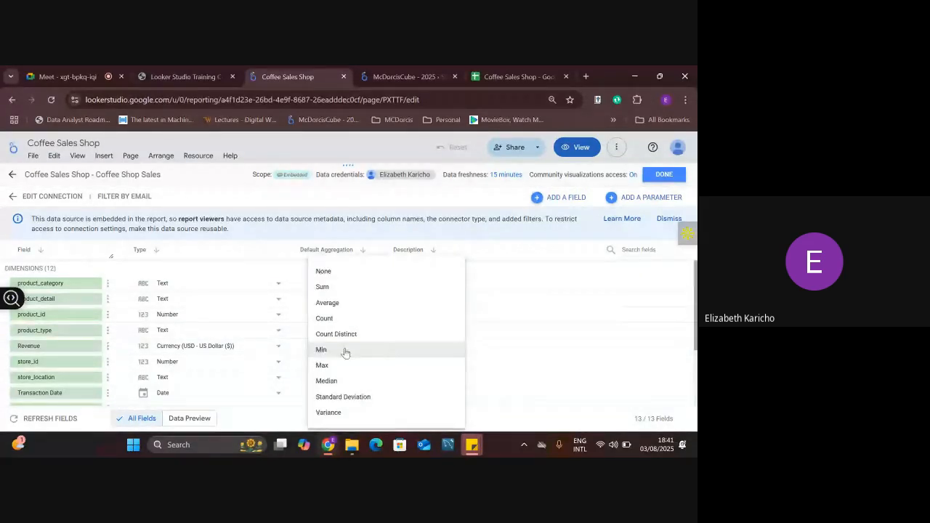
{"action": "left_click", "coordinate": [255, 256]}
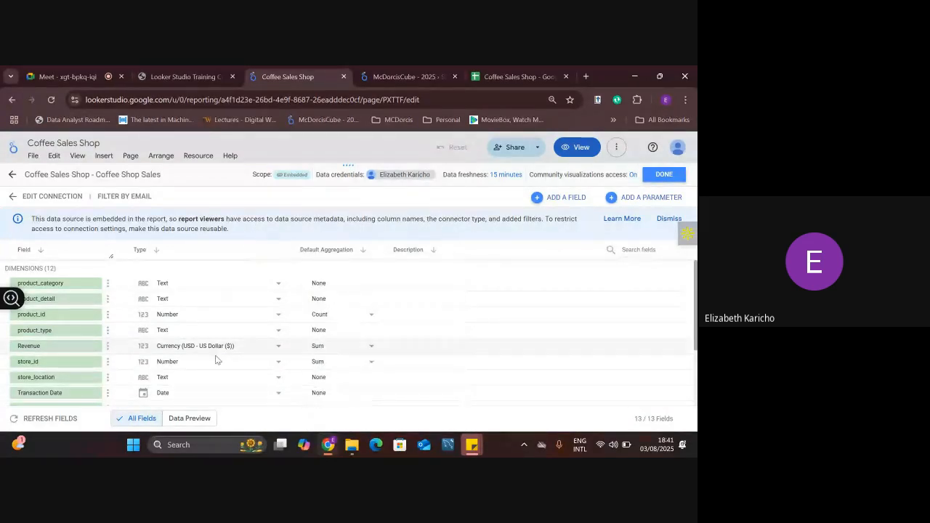
Preview the data for the product_category and product_detail dimensions, then return to the full field list.
{"action": "left_click", "coordinate": [190, 420]}
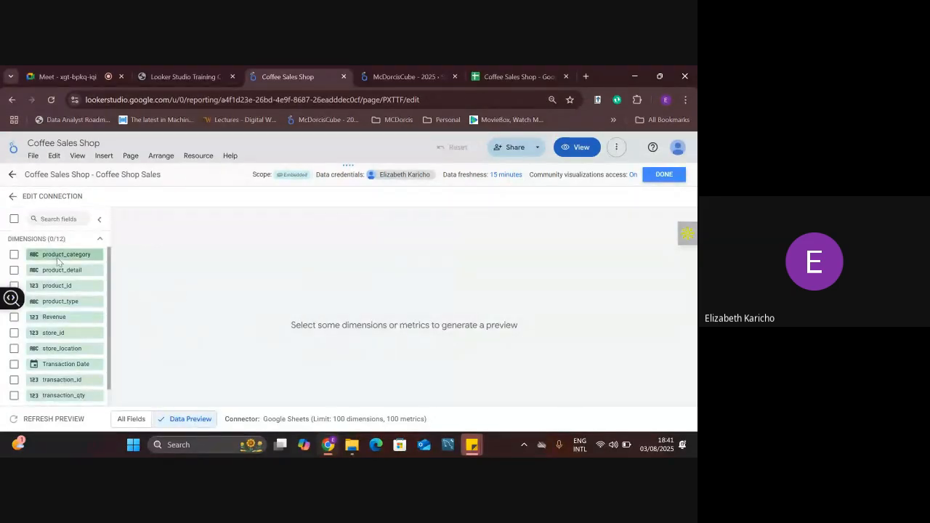
{"action": "left_click", "coordinate": [14, 255]}
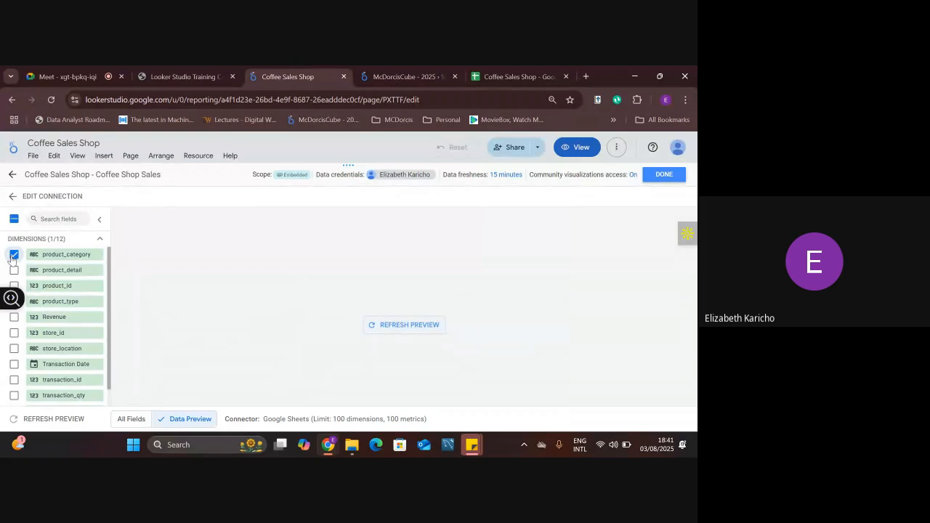
{"action": "left_click", "coordinate": [372, 327]}
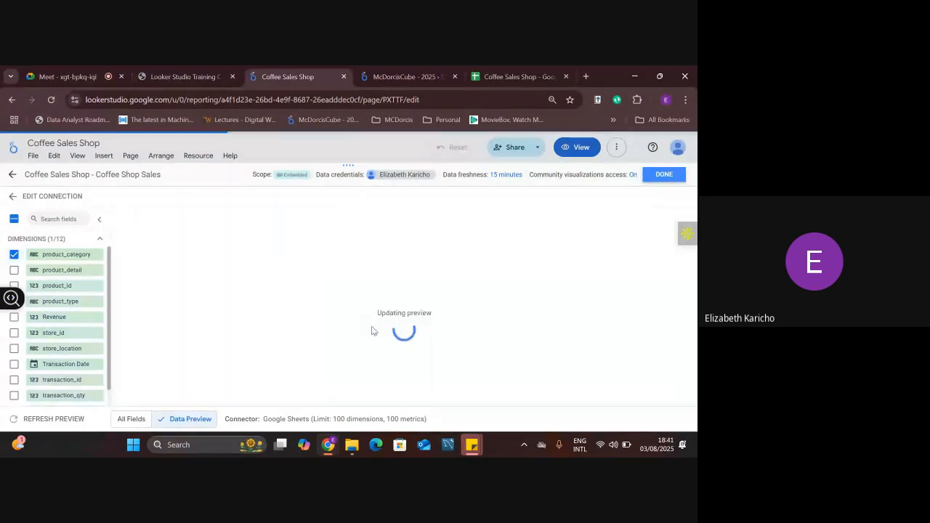
{"action": "left_click", "coordinate": [14, 269]}
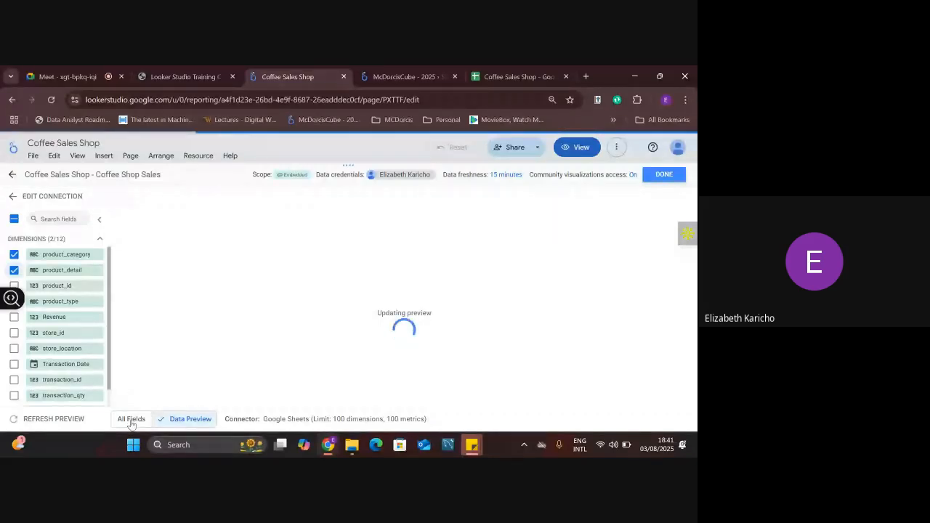
{"action": "left_click", "coordinate": [132, 420]}
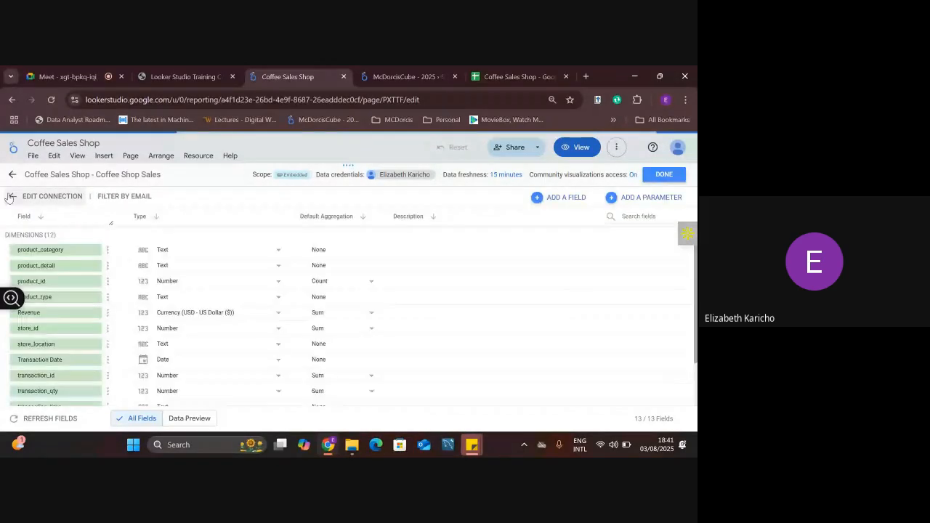
View the Coffee Shop Sales connection settings, then go back to the data sources list and close it.
{"action": "left_click", "coordinate": [12, 198]}
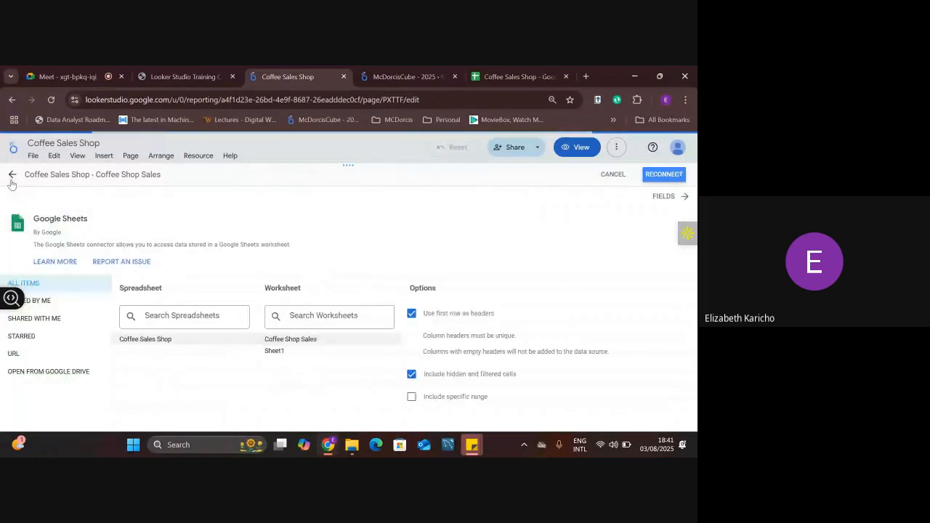
{"action": "left_click", "coordinate": [11, 175]}
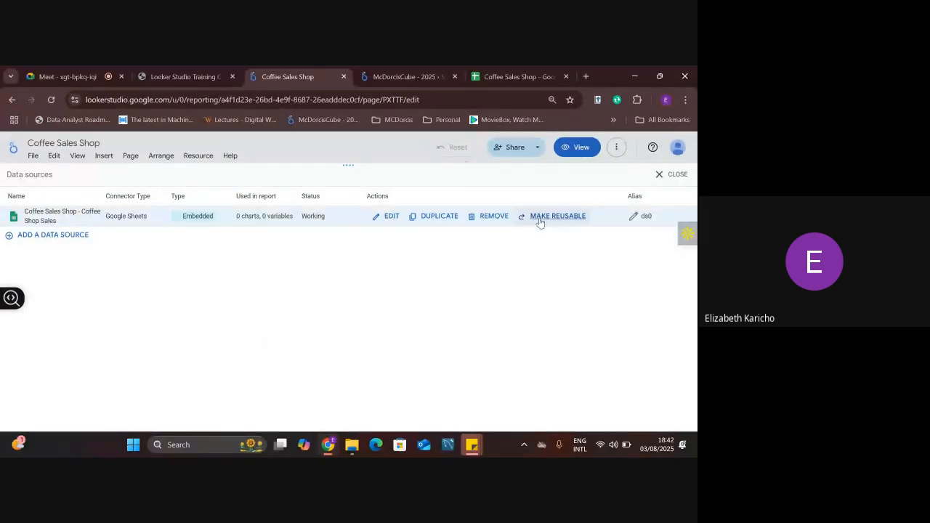
{"action": "left_click", "coordinate": [673, 176]}
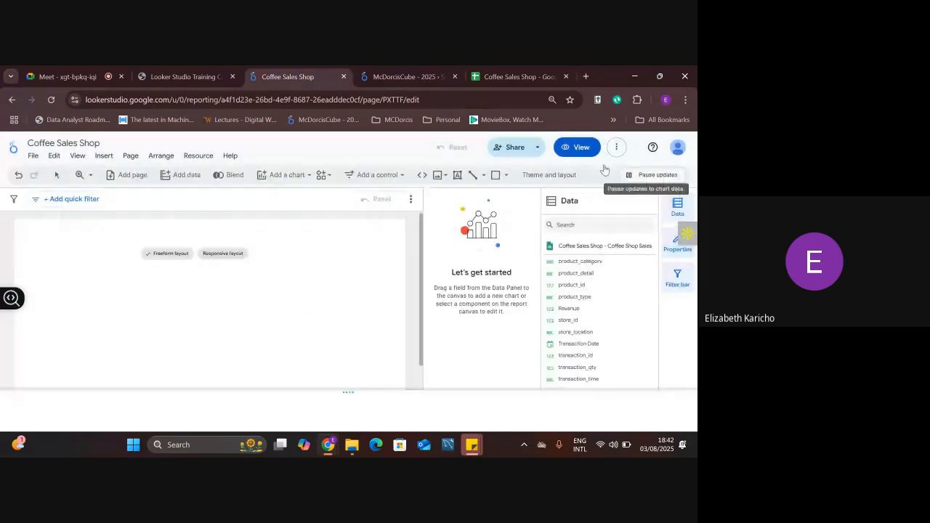
Bring up the report's blends and start a new blend with Coffee Shop Sales as its first table.
{"action": "left_click", "coordinate": [198, 156]}
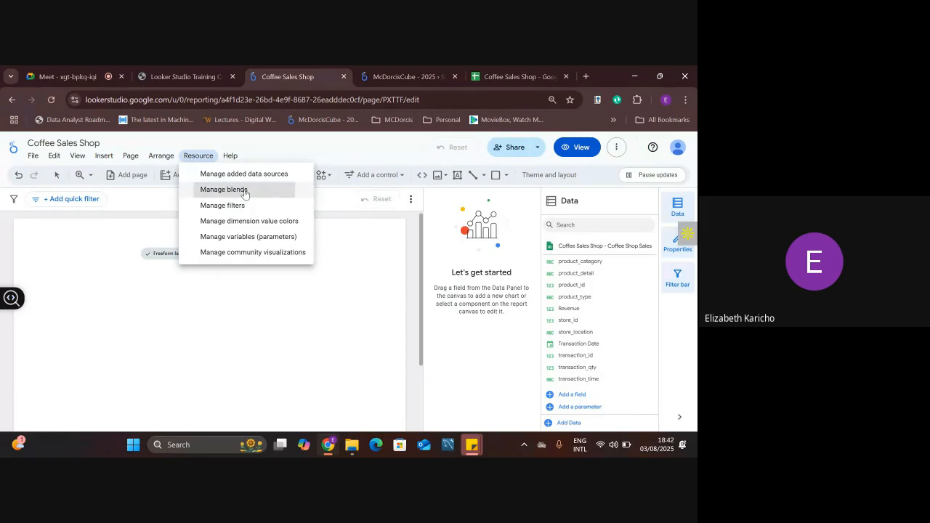
{"action": "left_click", "coordinate": [245, 193]}
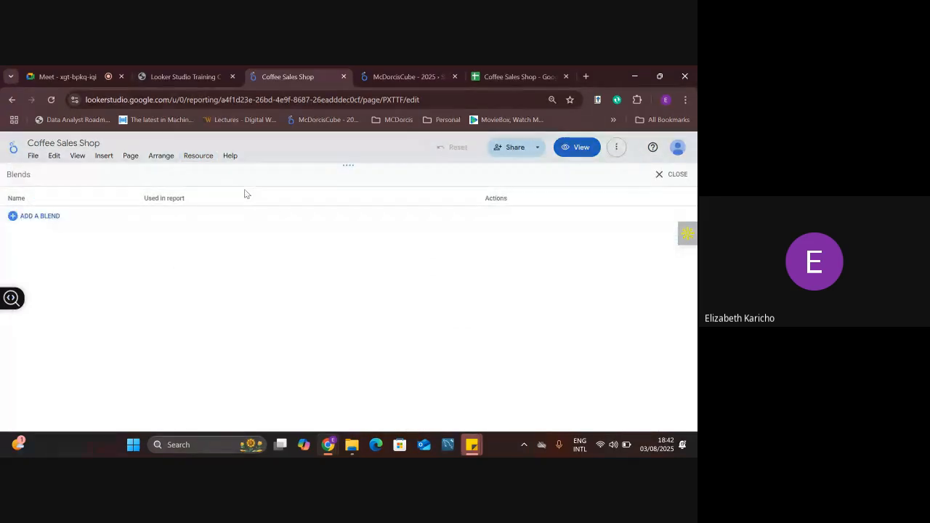
{"action": "left_click", "coordinate": [36, 217]}
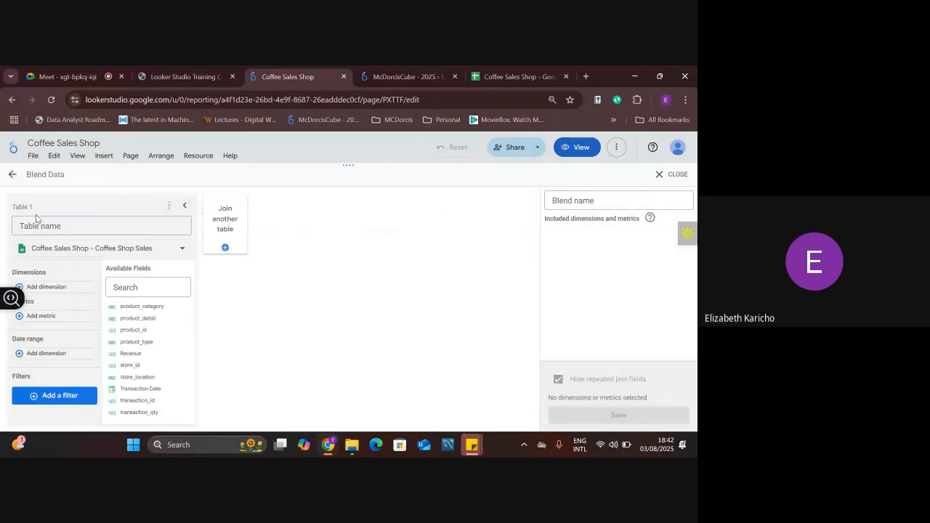
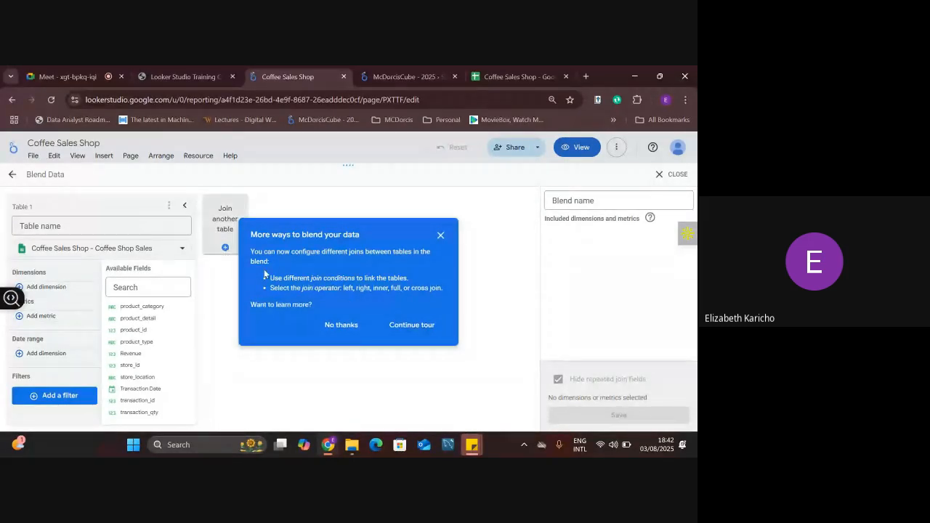
Dismiss the blending tour, leave the unsaved blend, and review the report's resource management options.
{"action": "left_click", "coordinate": [358, 326]}
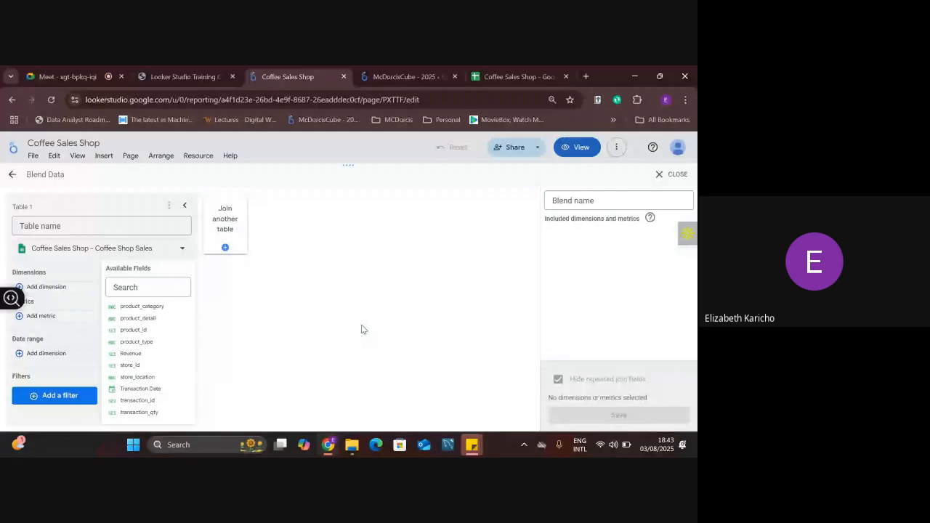
{"action": "left_click", "coordinate": [12, 175]}
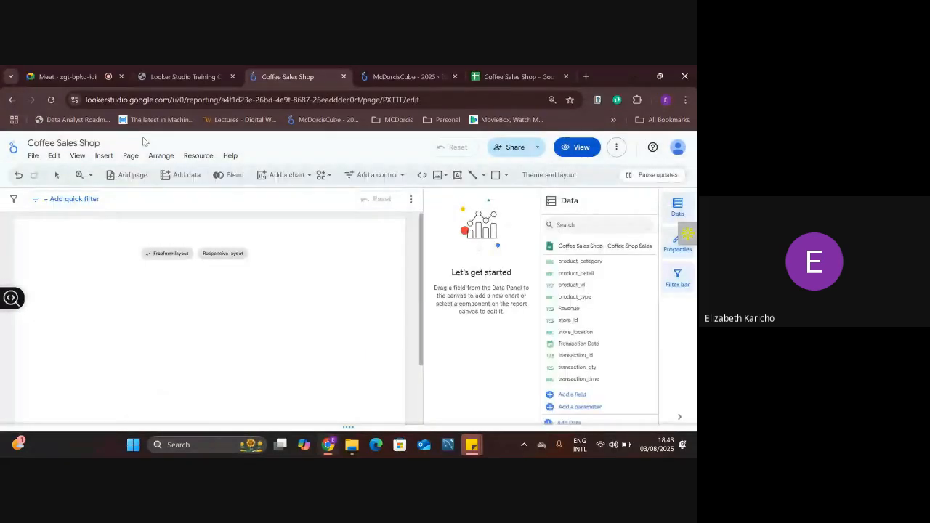
{"action": "left_click", "coordinate": [198, 156]}
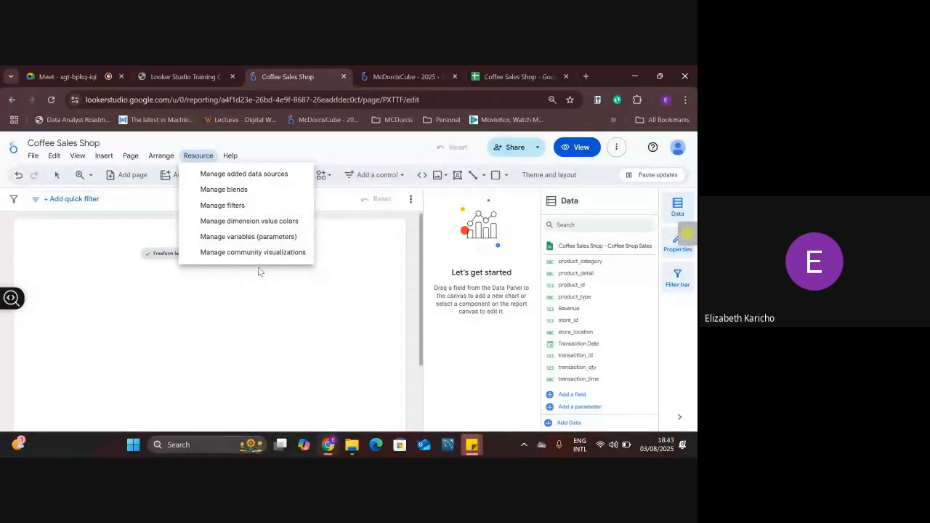
{"action": "left_click", "coordinate": [234, 156]}
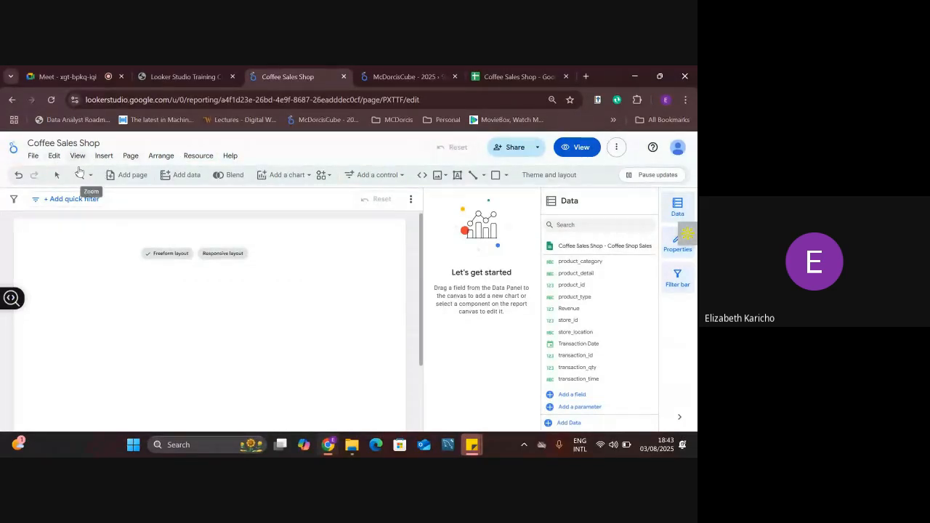
Look over the page options, then add a second page to the report.
{"action": "left_click", "coordinate": [131, 157]}
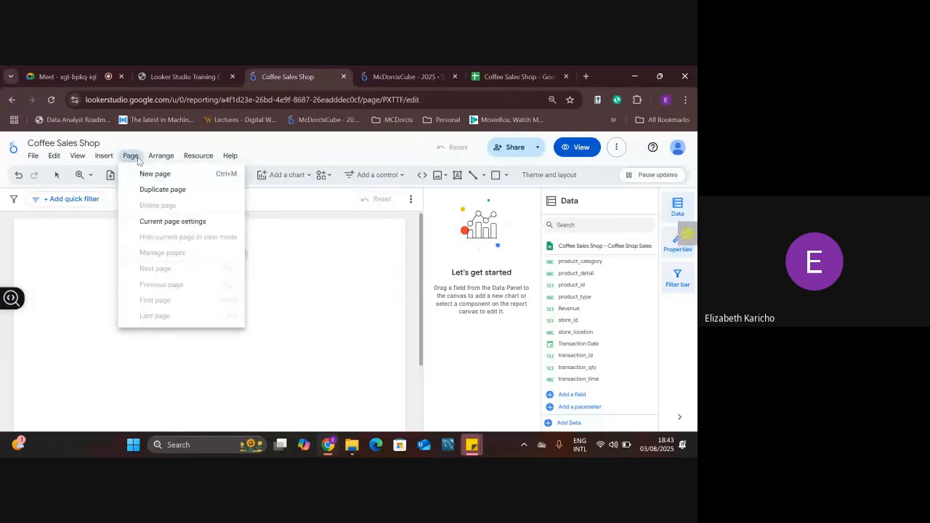
{"action": "left_click", "coordinate": [98, 230]}
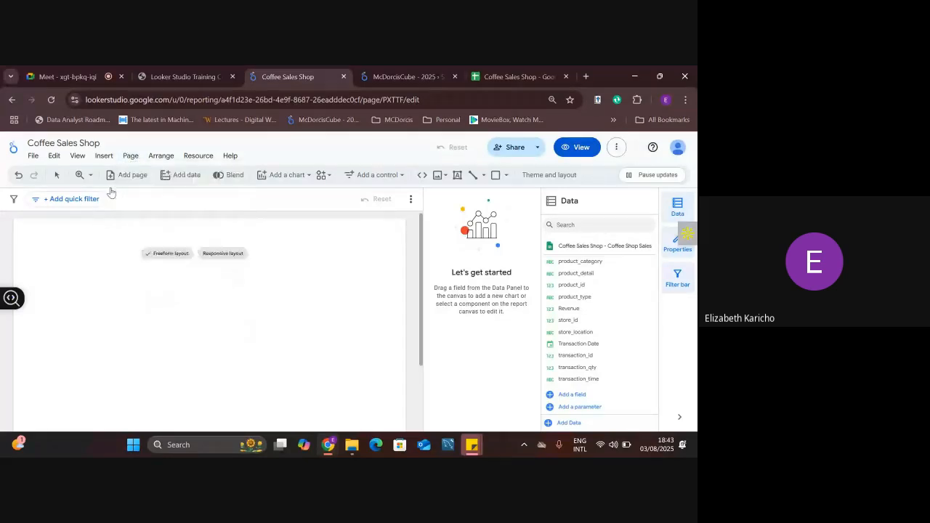
{"action": "left_click", "coordinate": [127, 178]}
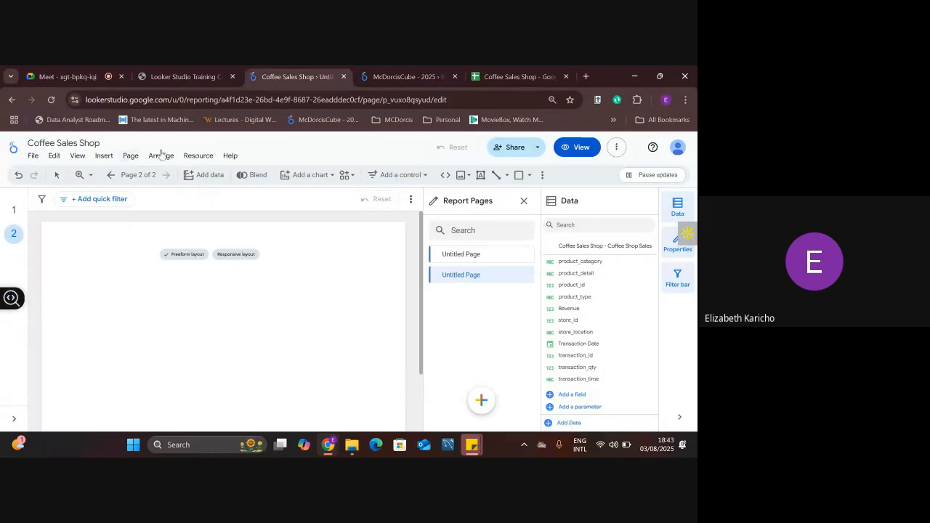
Review the resource options again, then browse the available chart types and community visualizations.
{"action": "left_click", "coordinate": [201, 156]}
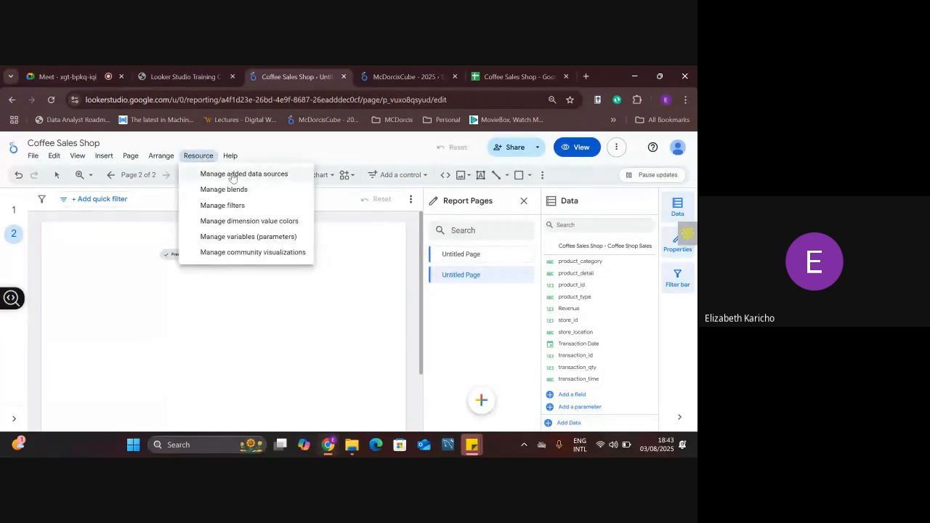
{"action": "left_click", "coordinate": [131, 252]}
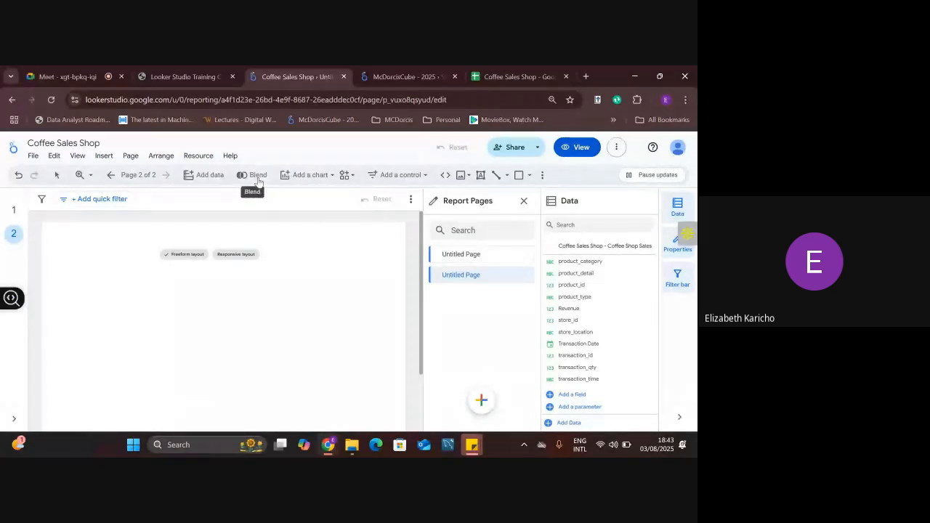
{"action": "left_click", "coordinate": [329, 176]}
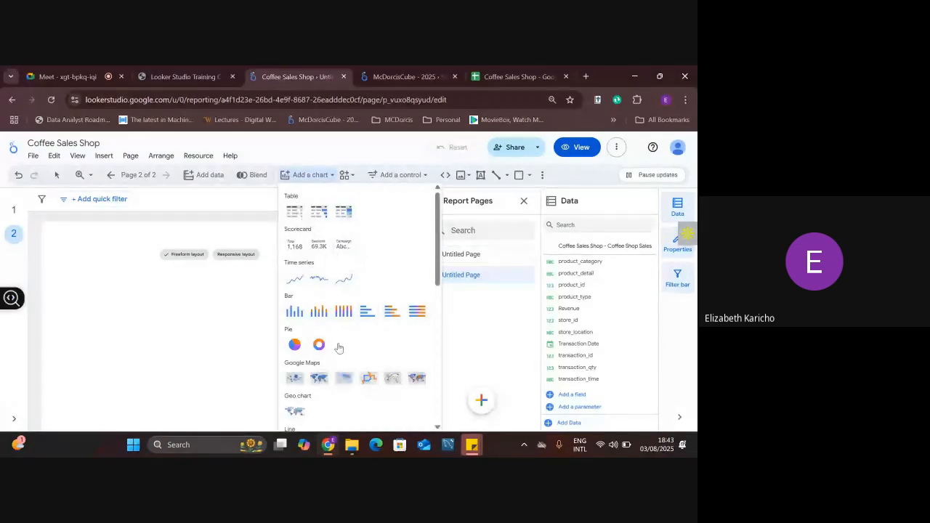
{"action": "left_click", "coordinate": [352, 176]}
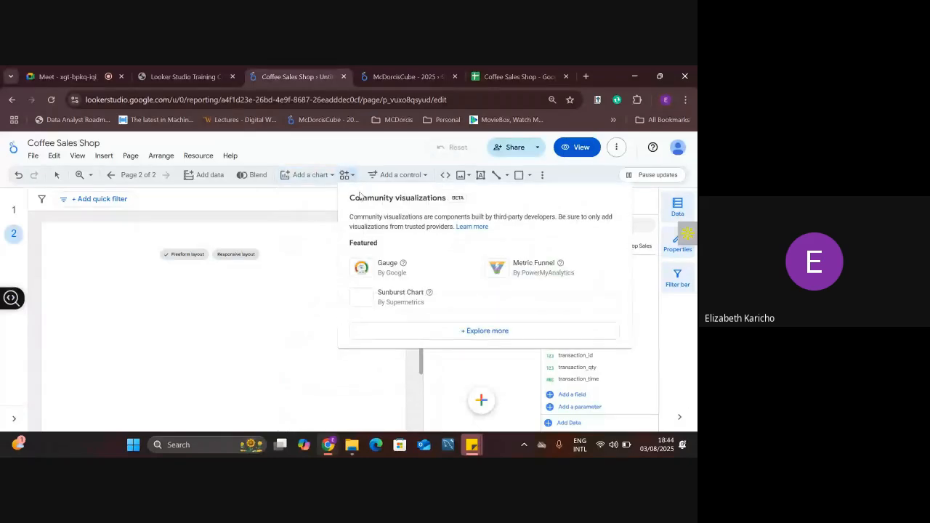
{"action": "left_click", "coordinate": [315, 240]}
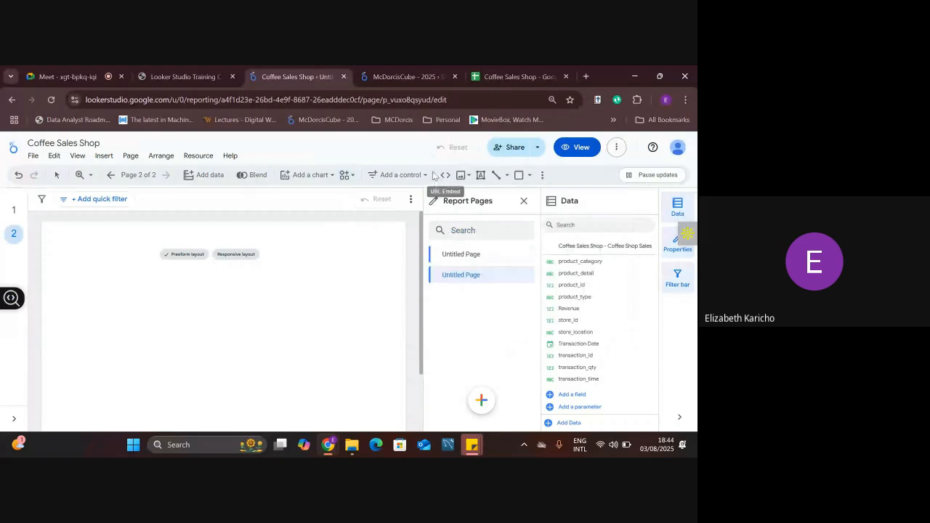
Review the available control types and the ways to insert an image.
{"action": "left_click", "coordinate": [400, 175]}
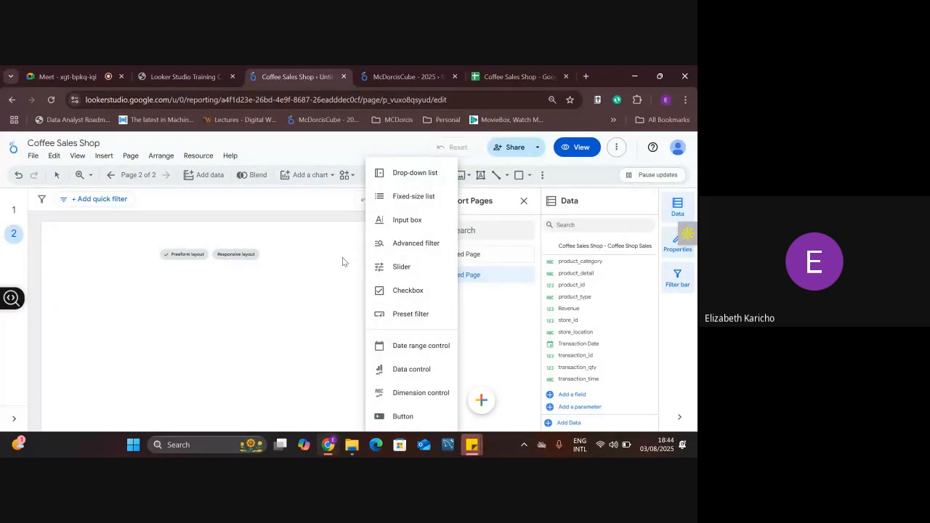
{"action": "left_click", "coordinate": [352, 210]}
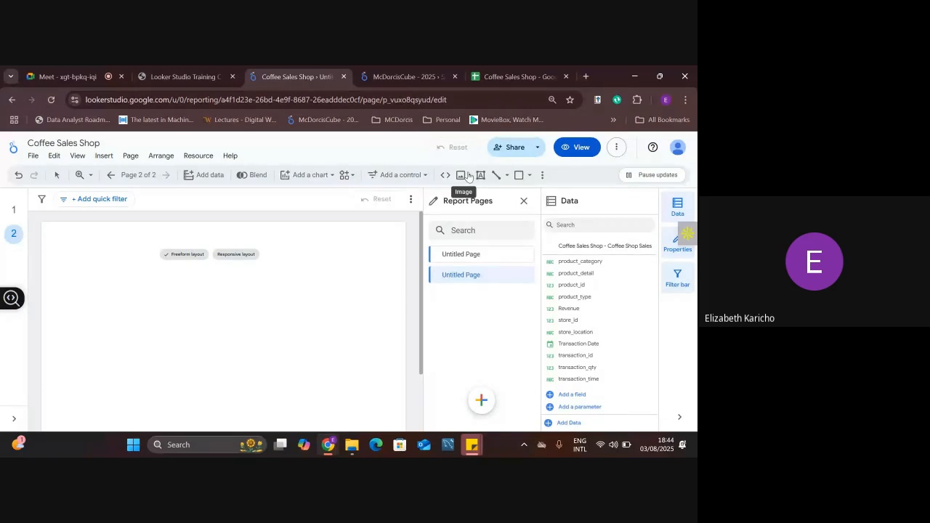
{"action": "left_click", "coordinate": [462, 175]}
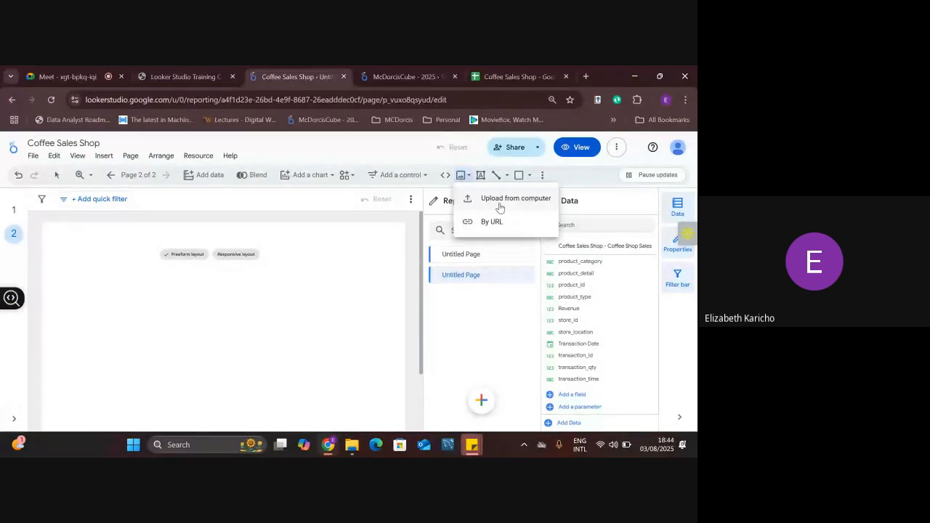
{"action": "left_click", "coordinate": [484, 178]}
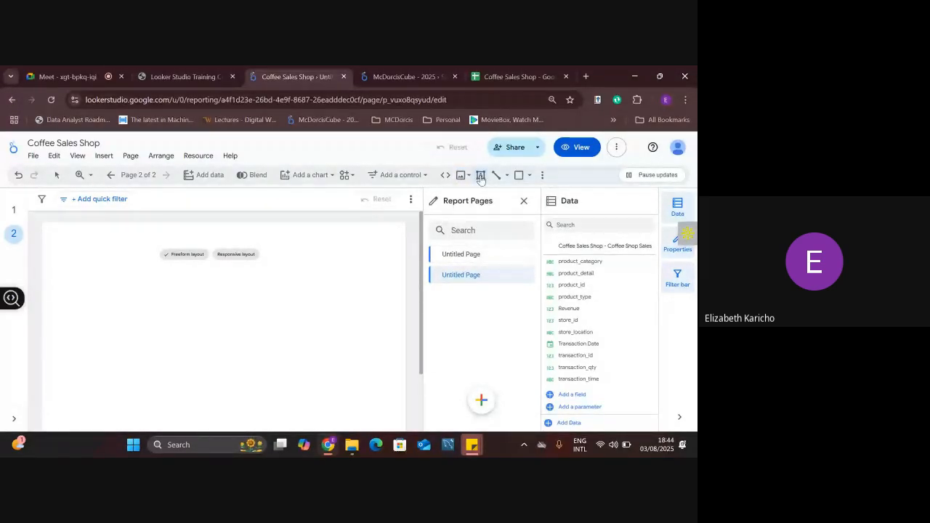
Activate the text tool, browse the line and connector types, and close the Report Pages list.
{"action": "left_click", "coordinate": [480, 178]}
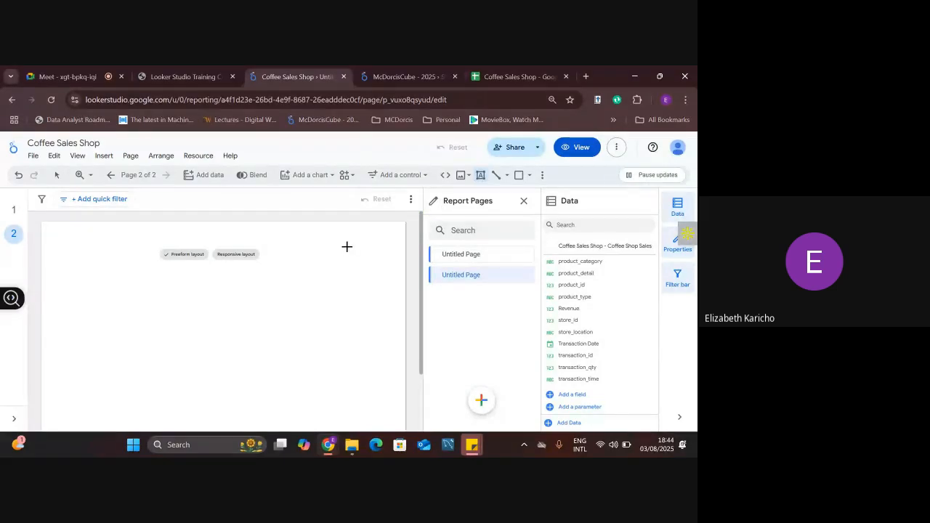
{"action": "left_click", "coordinate": [507, 176]}
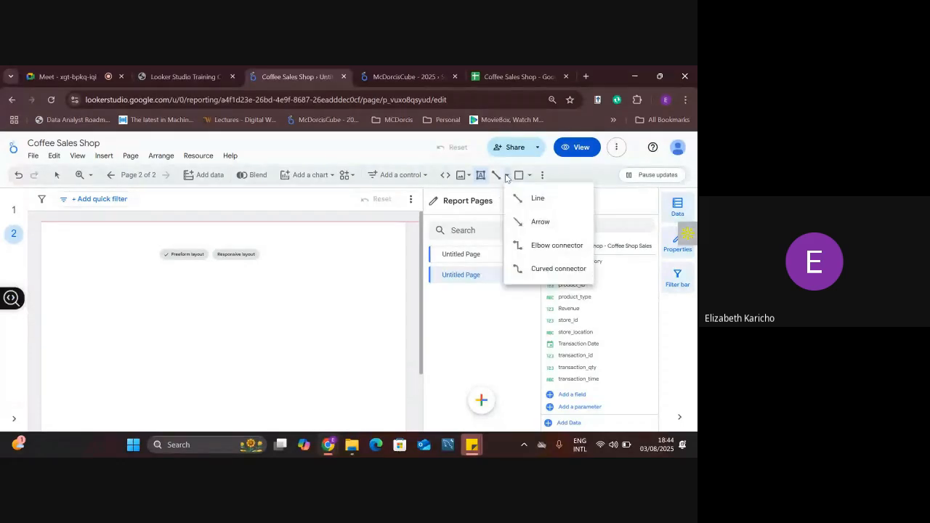
{"action": "left_click", "coordinate": [380, 211]}
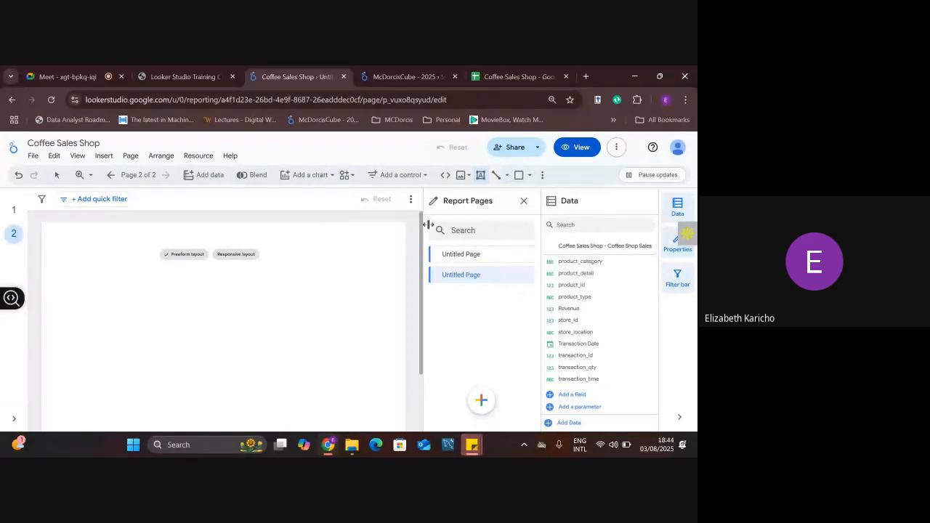
{"action": "left_click", "coordinate": [523, 202]}
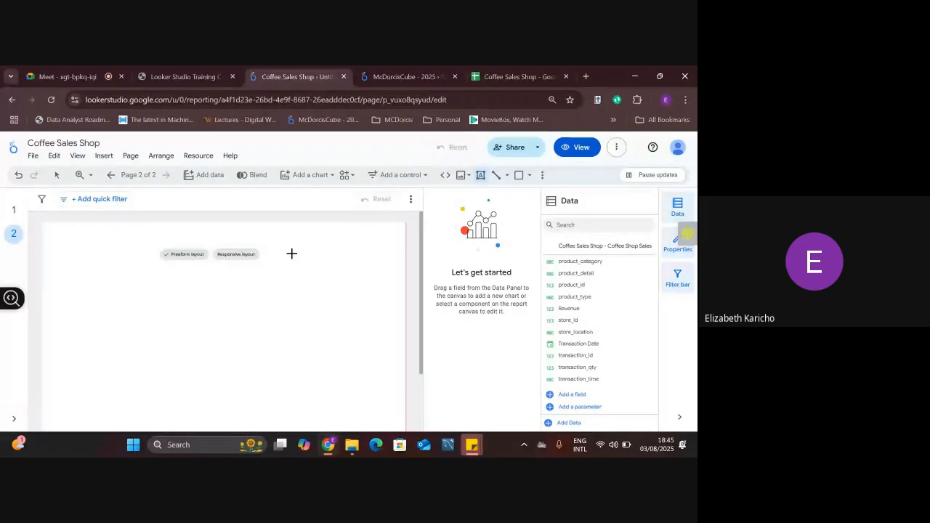
View the signed-in Google account options, then go back to page 1 of the report.
{"action": "left_click", "coordinate": [677, 148]}
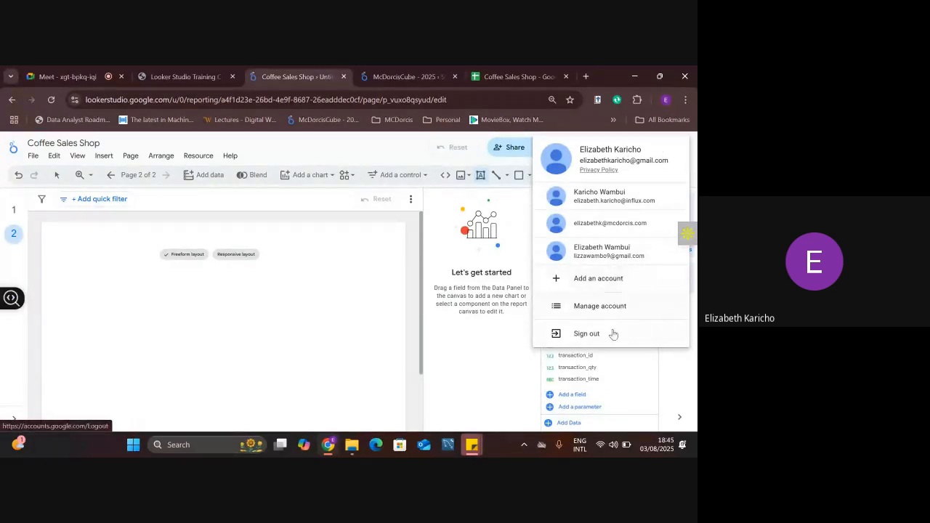
{"action": "left_click", "coordinate": [459, 343]}
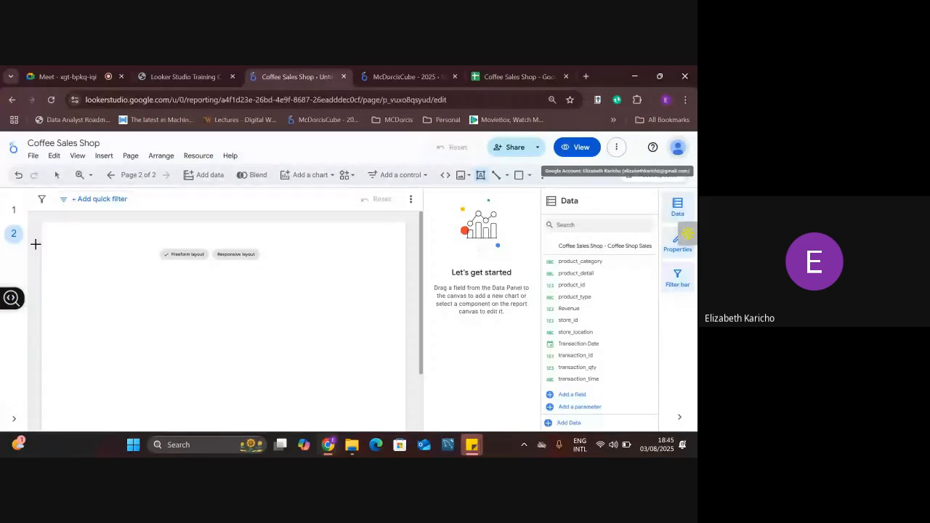
{"action": "left_click", "coordinate": [13, 212]}
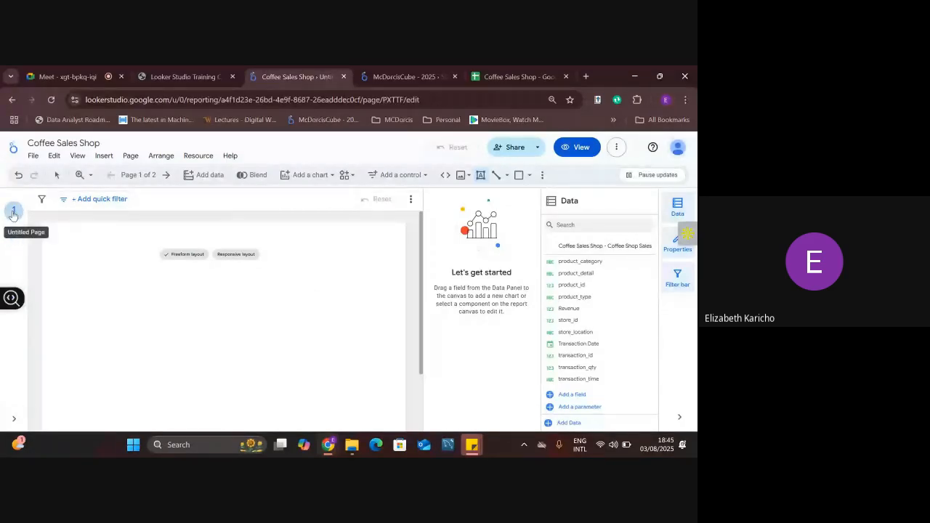
Switch to the Google Meet call, read the in-call messages, and close them.
{"action": "left_click", "coordinate": [58, 76]}
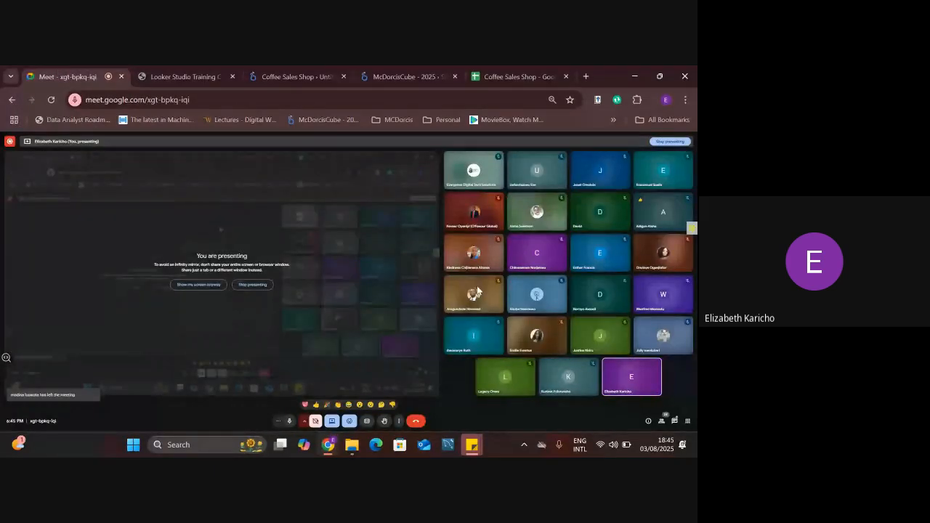
{"action": "left_click", "coordinate": [675, 422]}
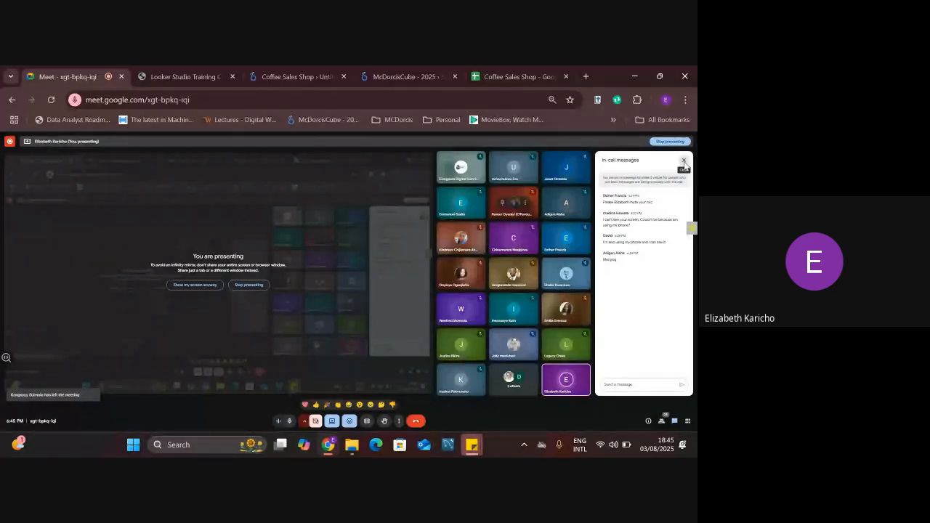
{"action": "left_click", "coordinate": [683, 161]}
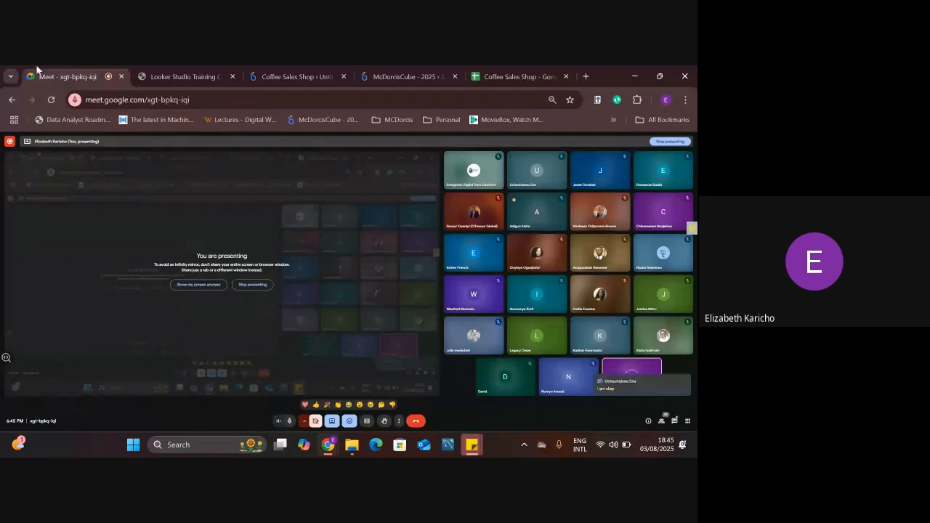
Go back to the Coffee Sales Shop report and view the descriptions of the Responsive and Freeform layouts.
{"action": "left_click", "coordinate": [158, 69]}
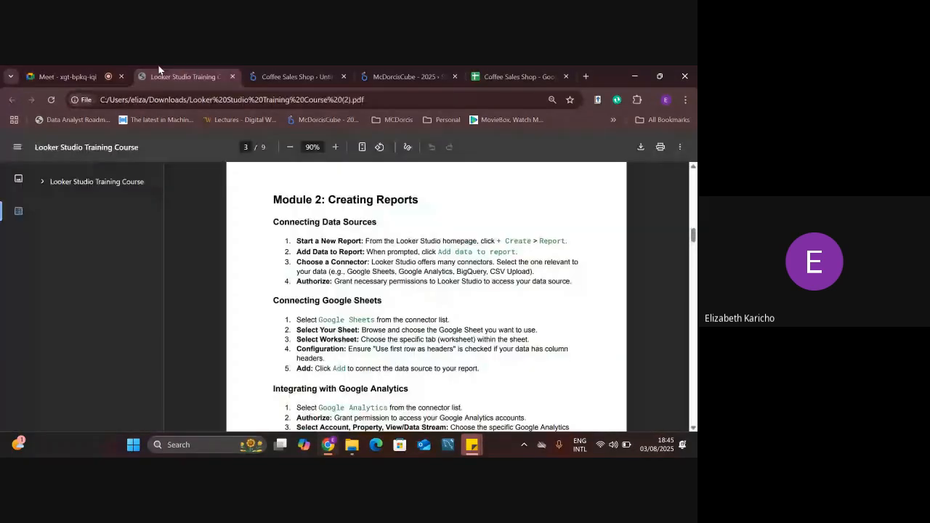
{"action": "left_click", "coordinate": [64, 69]}
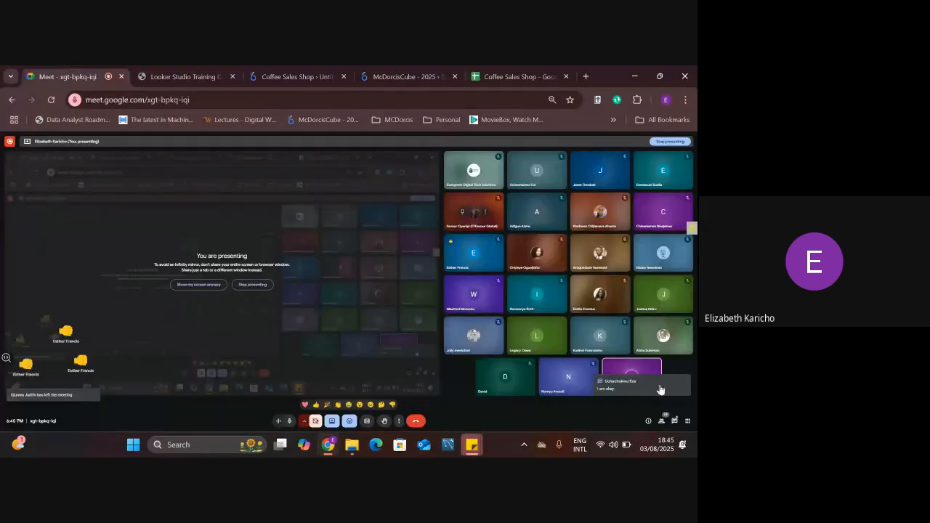
{"action": "left_click", "coordinate": [215, 69]}
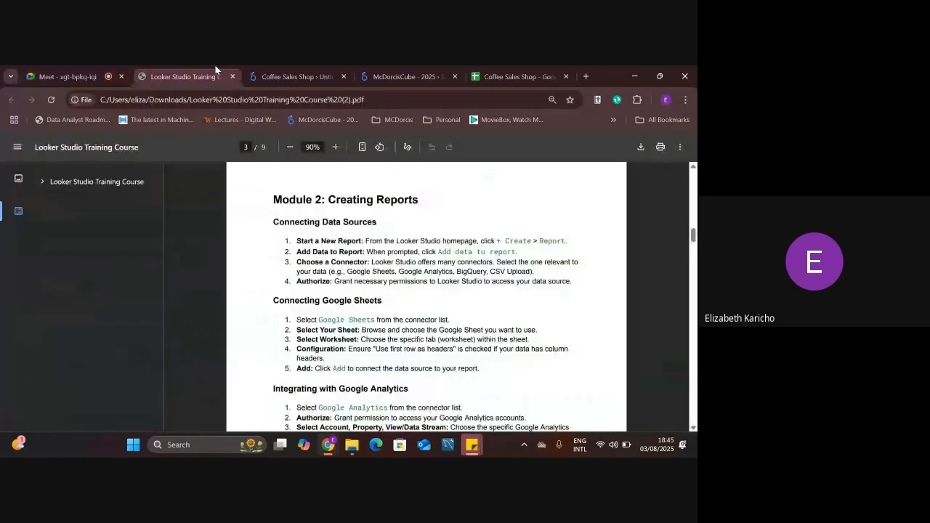
{"action": "left_click", "coordinate": [286, 76]}
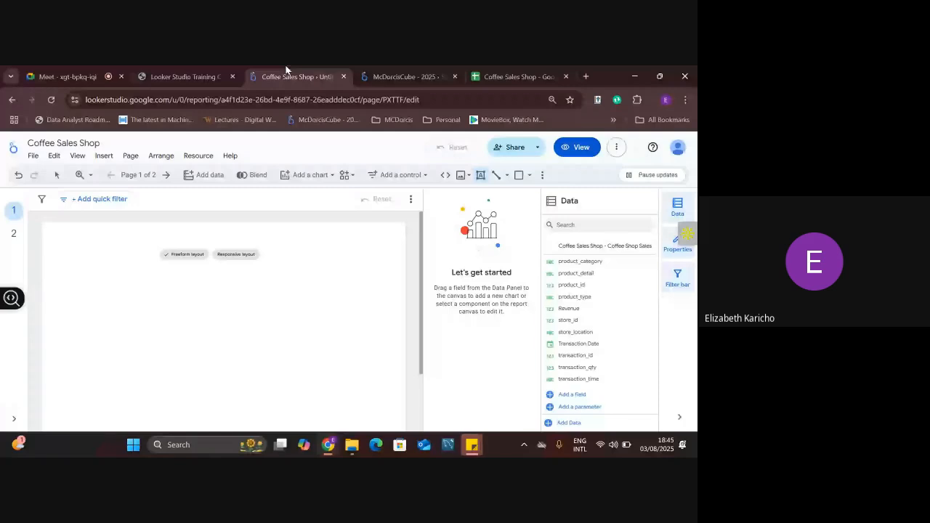
{"action": "mouse_move", "coordinate": [235, 259]}
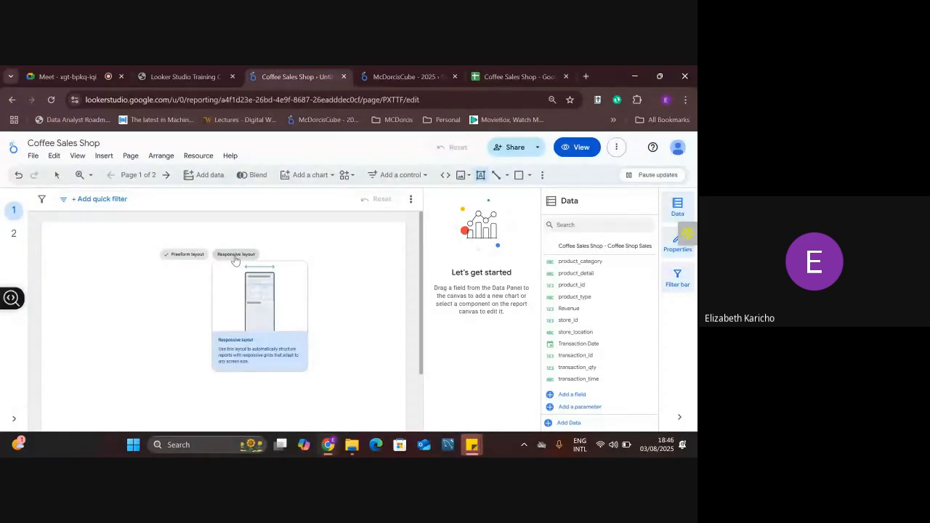
{"action": "mouse_move", "coordinate": [183, 259]}
Check the Google Meet call and the Looker Studio Training Course PDF, then return to the Coffee Sales Shop report.
{"action": "left_click", "coordinate": [64, 73]}
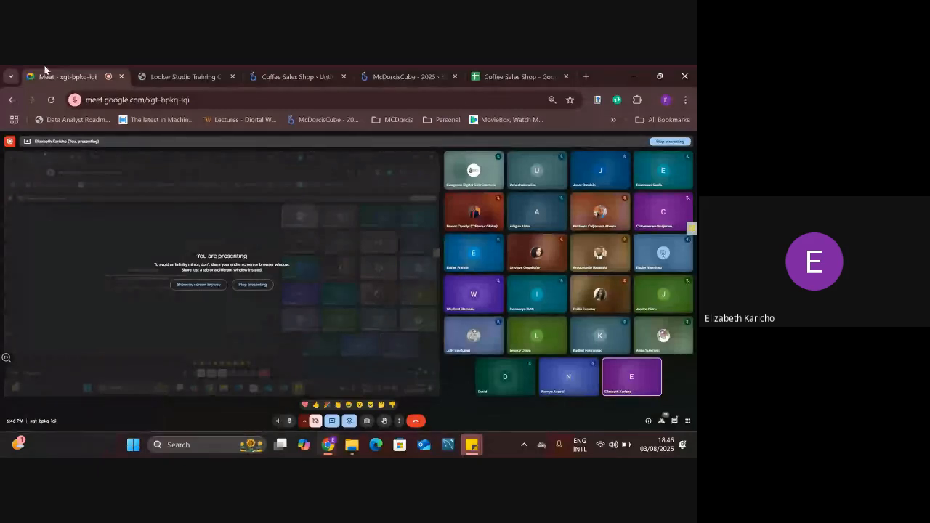
{"action": "left_click", "coordinate": [179, 73]}
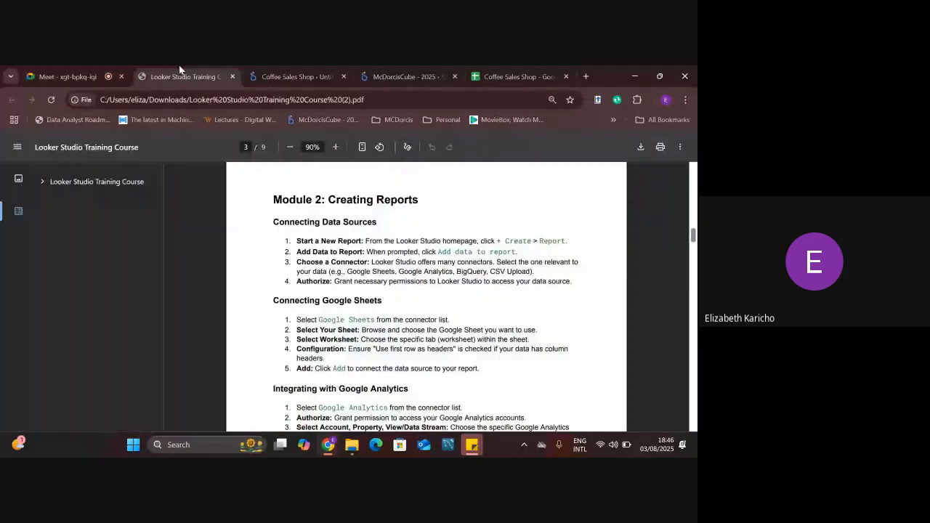
{"action": "left_click", "coordinate": [321, 65]}
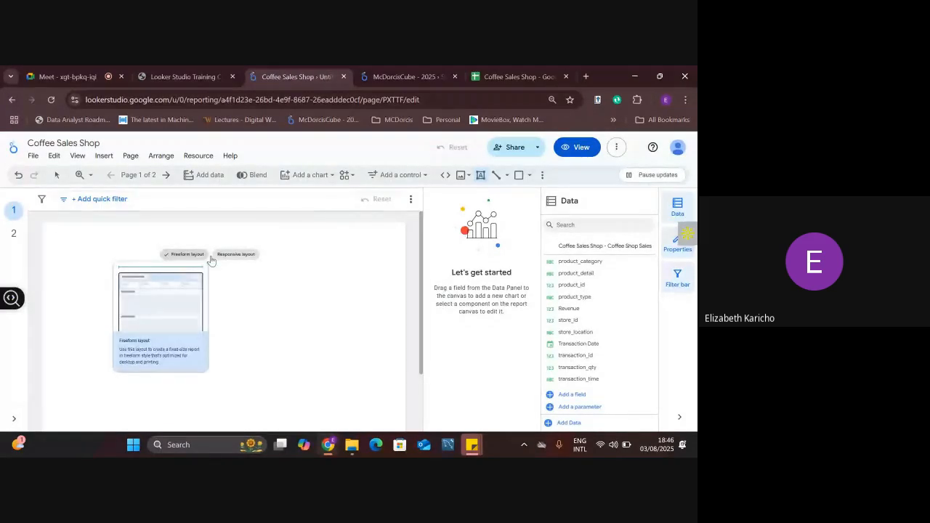
Switch to the Google Meet call, mute the microphone while viewing the available microphone and speaker devices, and unmute it.
{"action": "left_click", "coordinate": [79, 71]}
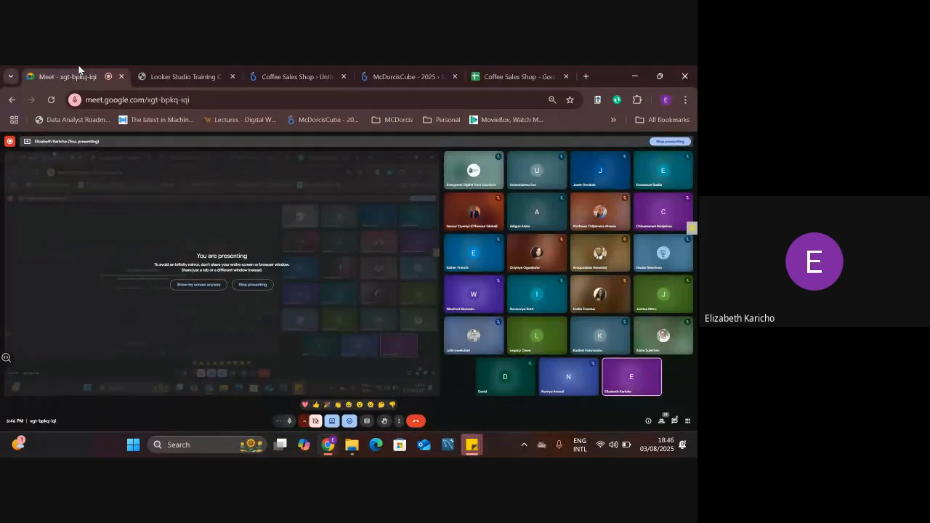
{"action": "left_click", "coordinate": [287, 422]}
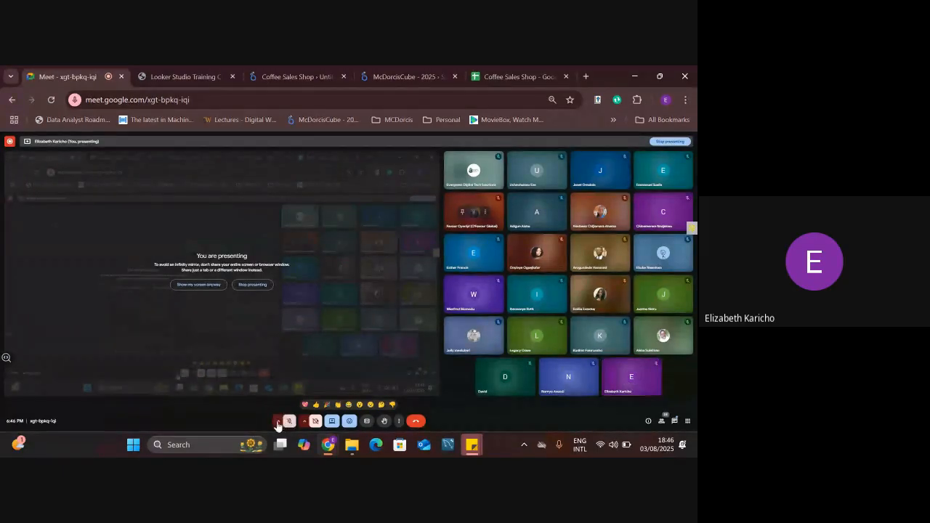
{"action": "left_click", "coordinate": [277, 422]}
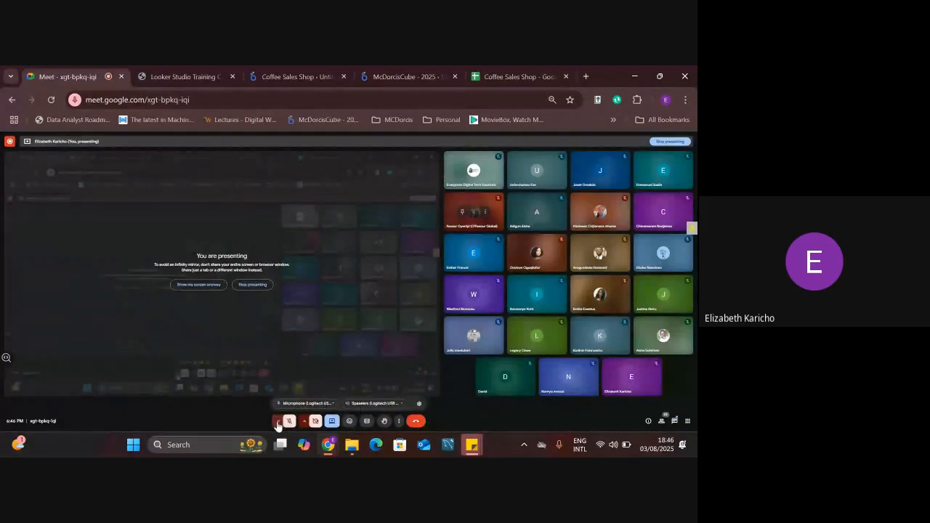
{"action": "left_click", "coordinate": [333, 405]}
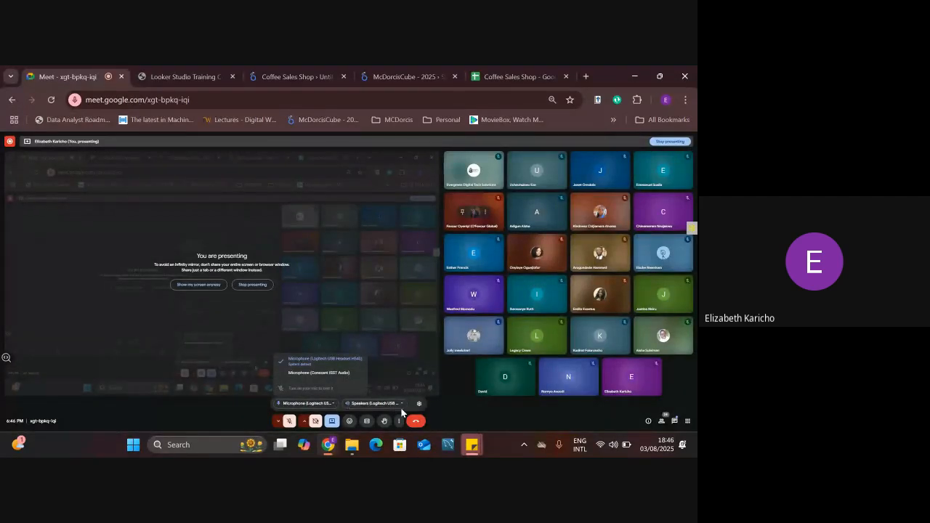
{"action": "left_click", "coordinate": [402, 407]}
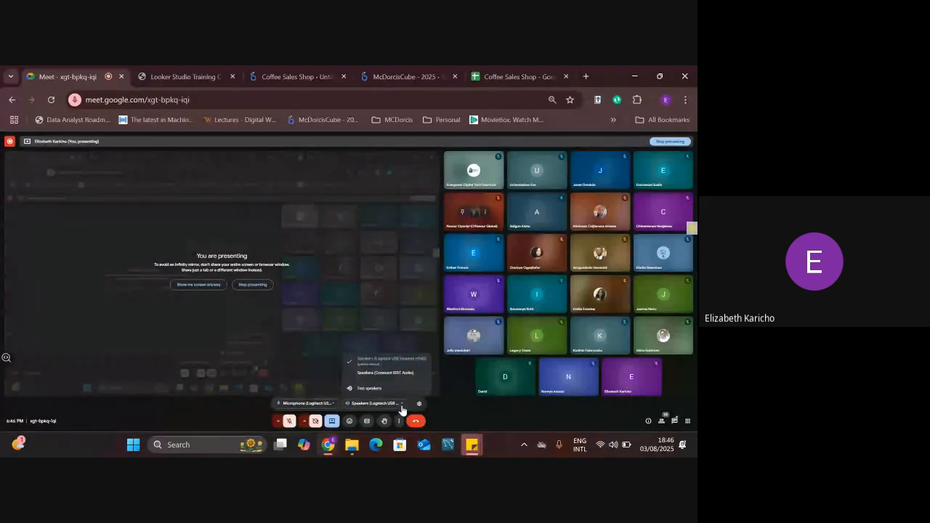
{"action": "left_click", "coordinate": [466, 411]}
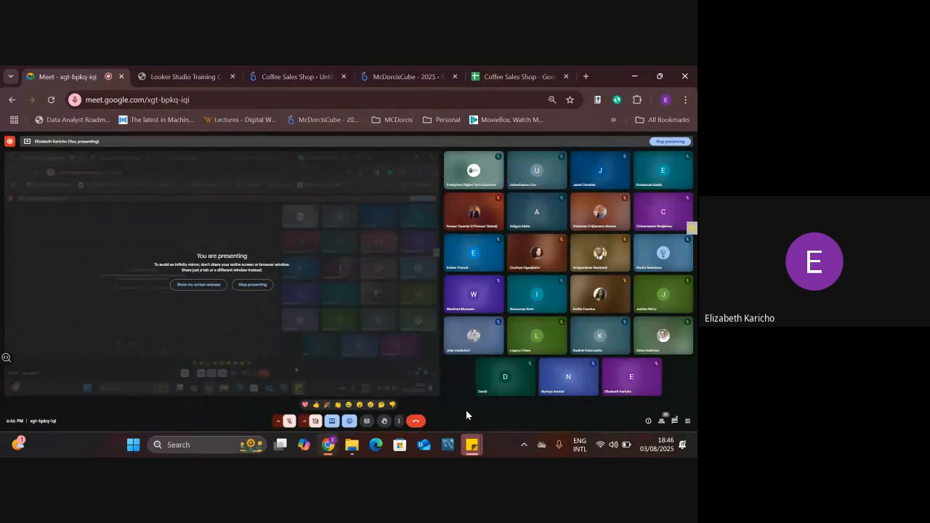
{"action": "left_click", "coordinate": [296, 426]}
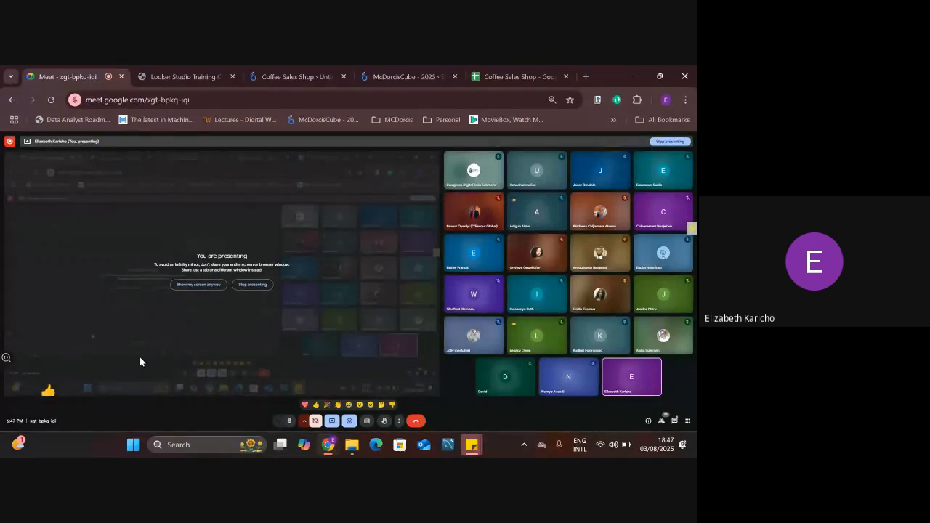
View the Looker Studio Training Course PDF and the report briefly, ending on the Google Meet call.
{"action": "left_click", "coordinate": [168, 70]}
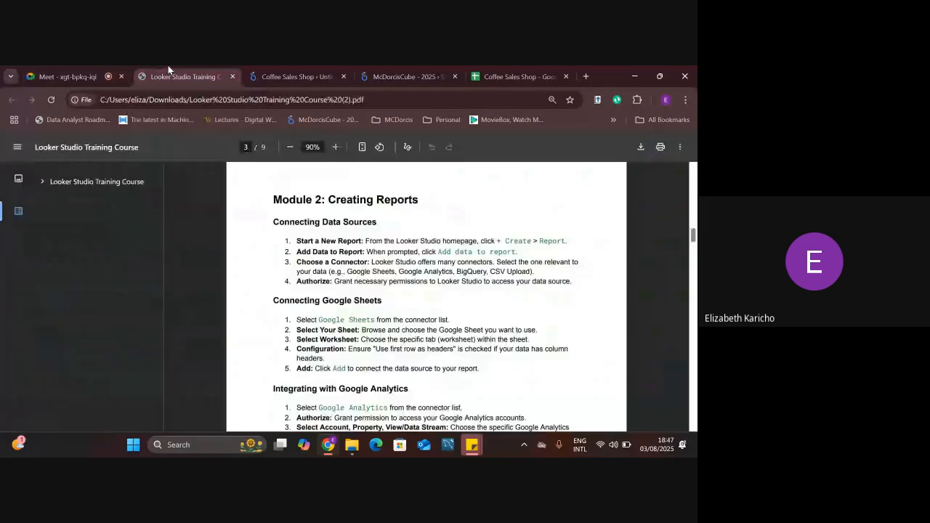
{"action": "left_click", "coordinate": [324, 67]}
{"action": "left_click", "coordinate": [65, 71]}
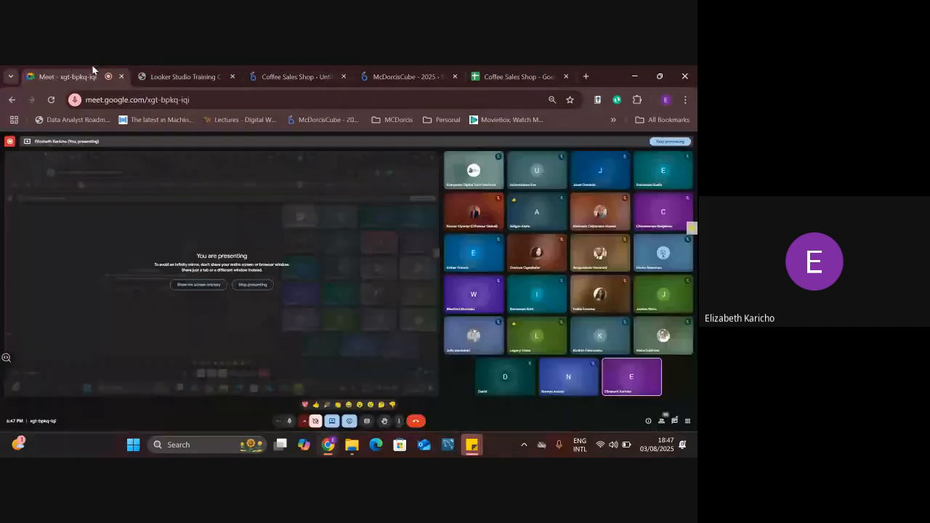
Return to the Coffee Sales Shop report, choose the Freeform layout, and delete the transaction_time table from page 1.
{"action": "left_click", "coordinate": [294, 77]}
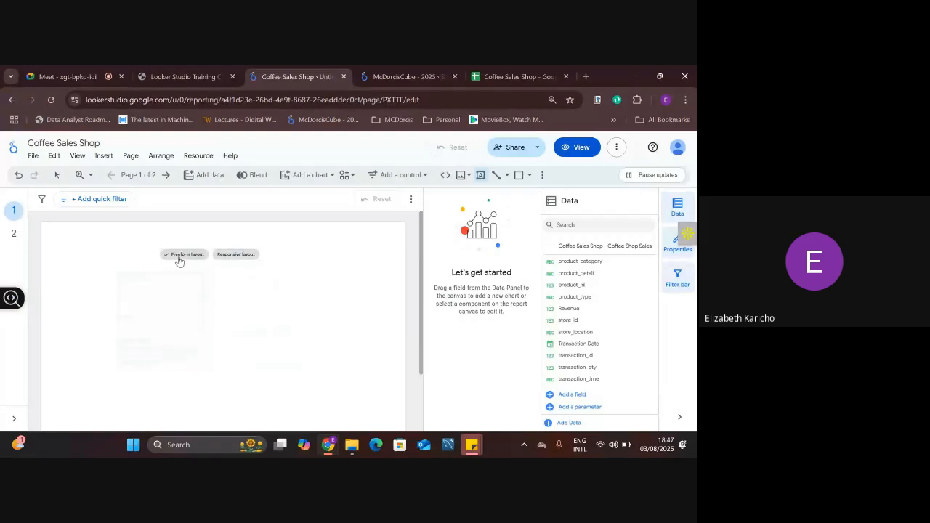
{"action": "mouse_move", "coordinate": [182, 259]}
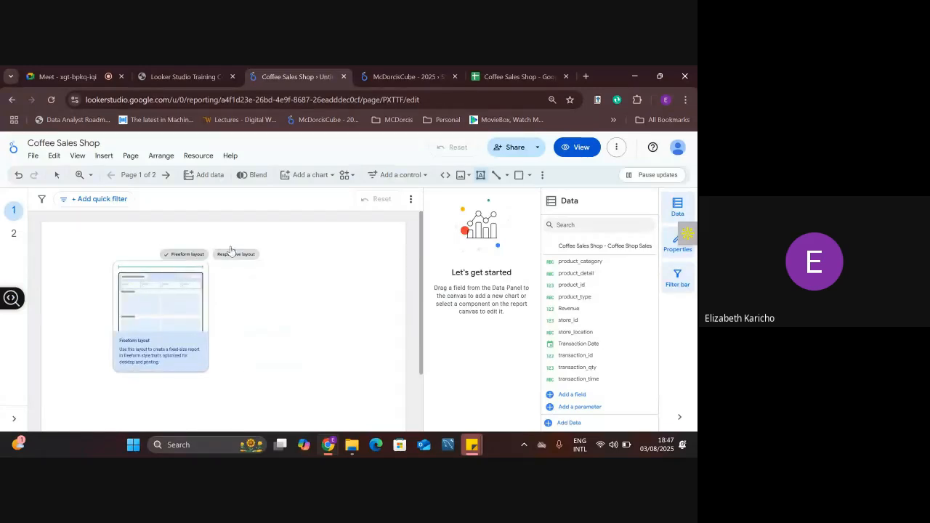
{"action": "mouse_move", "coordinate": [246, 256]}
{"action": "left_click", "coordinate": [192, 261]}
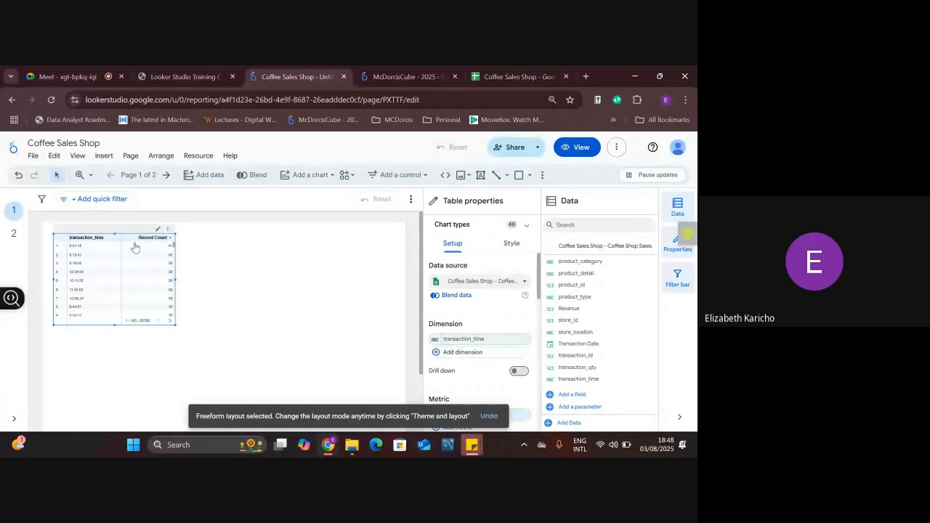
{"action": "key", "text": "Delete"}
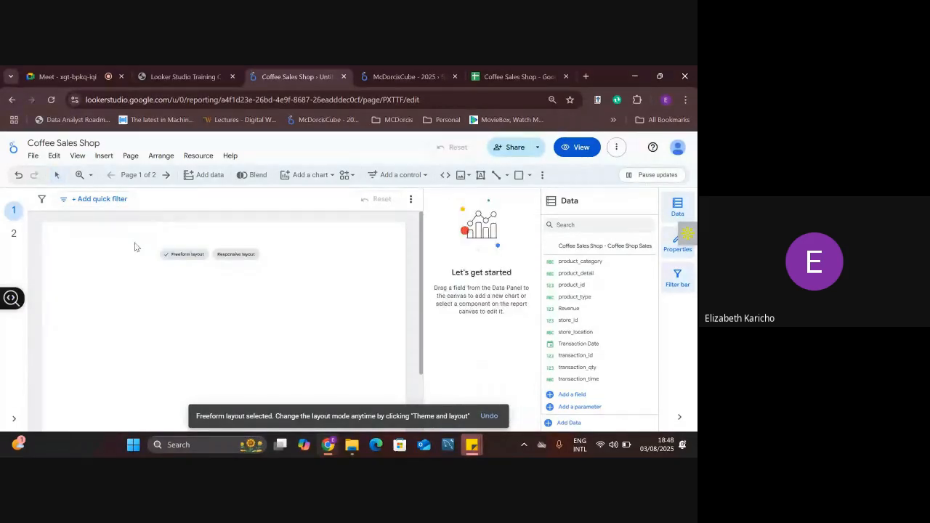
Draw a wide text box across the upper part of page 1 and enter the title "Coffee Sales Shop".
{"action": "left_click", "coordinate": [481, 176]}
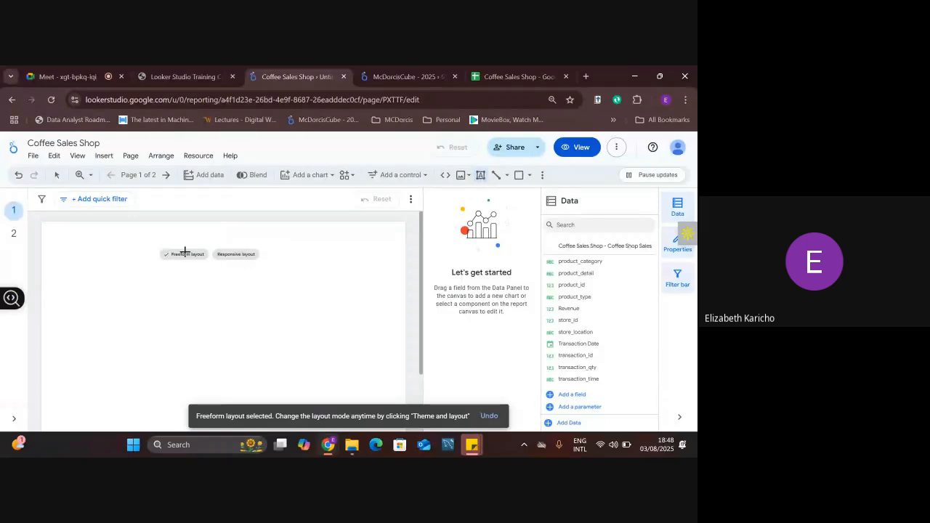
{"action": "left_click", "coordinate": [480, 177]}
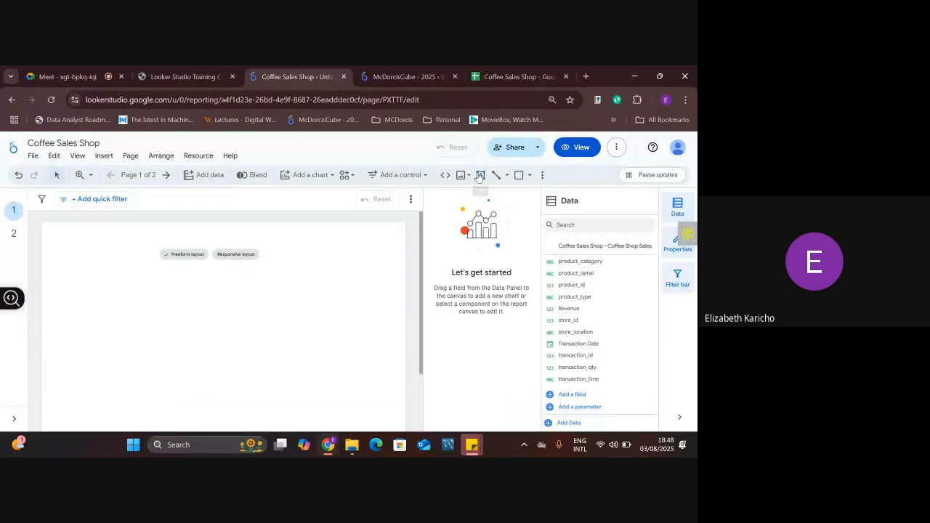
{"action": "left_click", "coordinate": [188, 254]}
{"action": "left_click", "coordinate": [479, 175]}
{"action": "left_click_drag", "start_coordinate": [55, 231], "coordinate": [390, 290]}
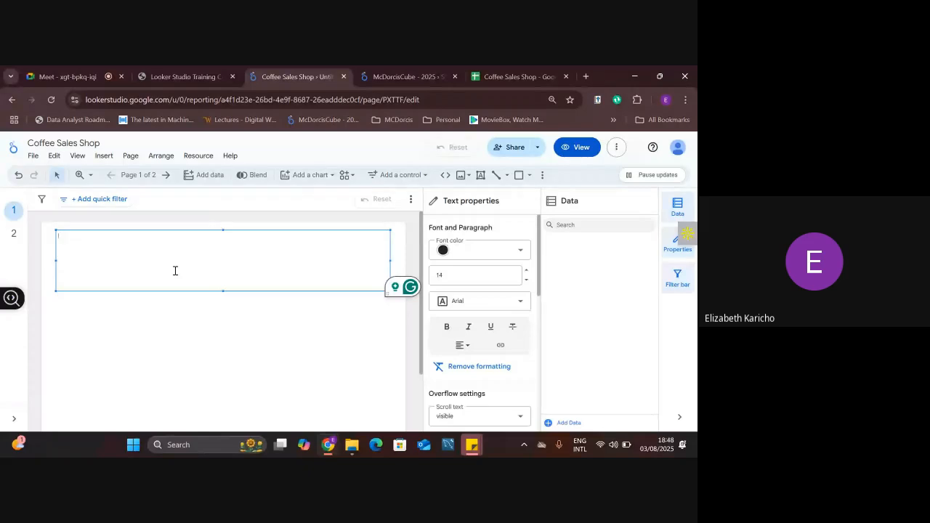
{"action": "type", "text": "Coffee Sales"}
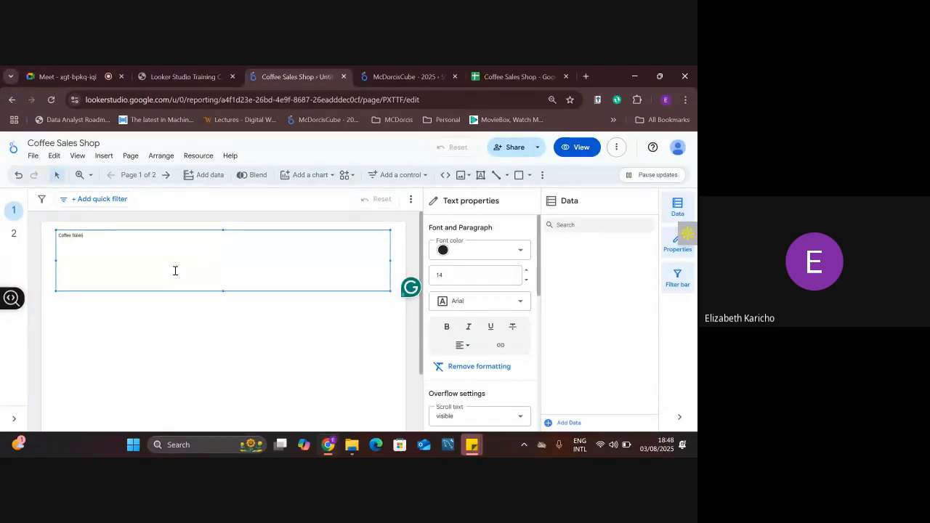
{"action": "type", "text": " Shop"}
Select the title text, view the font size options, and set its font color to orange.
{"action": "key", "text": "ctrl+a"}
{"action": "left_click", "coordinate": [491, 275]}
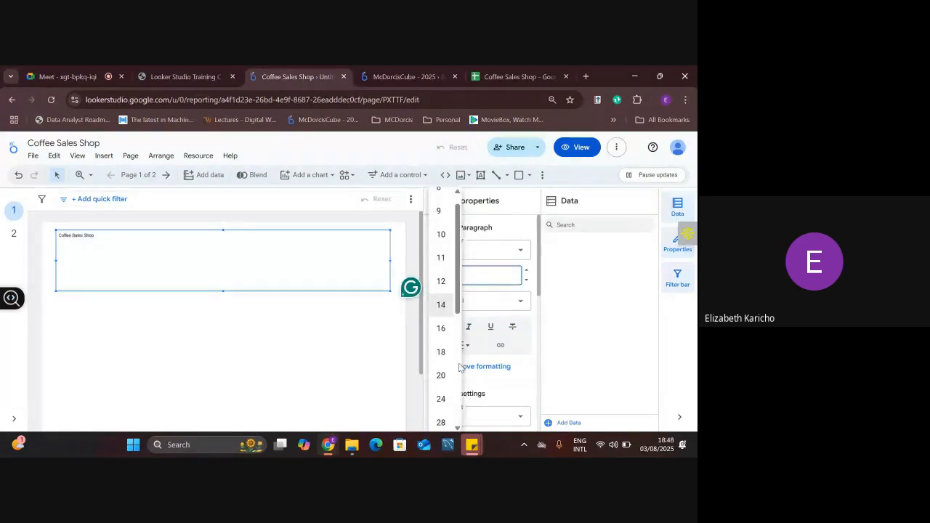
{"action": "scroll", "coordinate": [444, 312], "scroll_direction": "down", "scroll_amount": 5}
{"action": "left_click", "coordinate": [531, 221]}
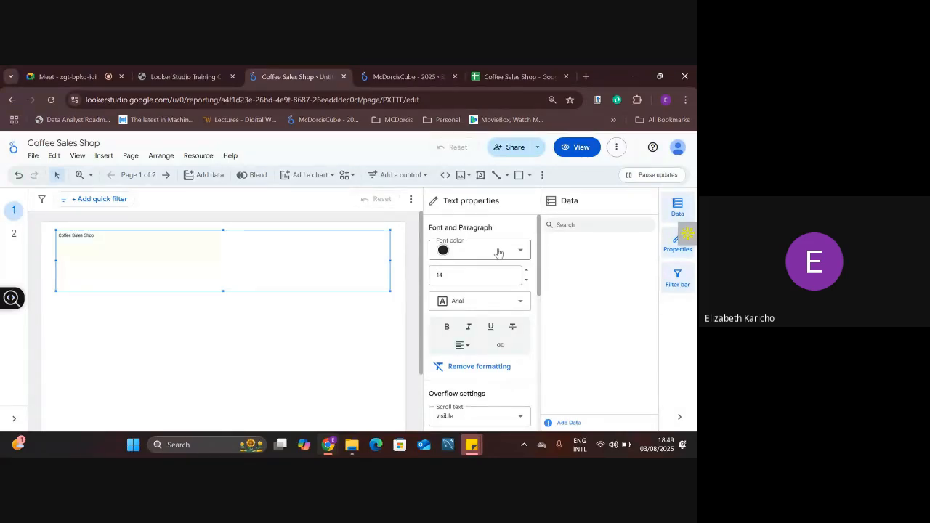
{"action": "left_click", "coordinate": [522, 251]}
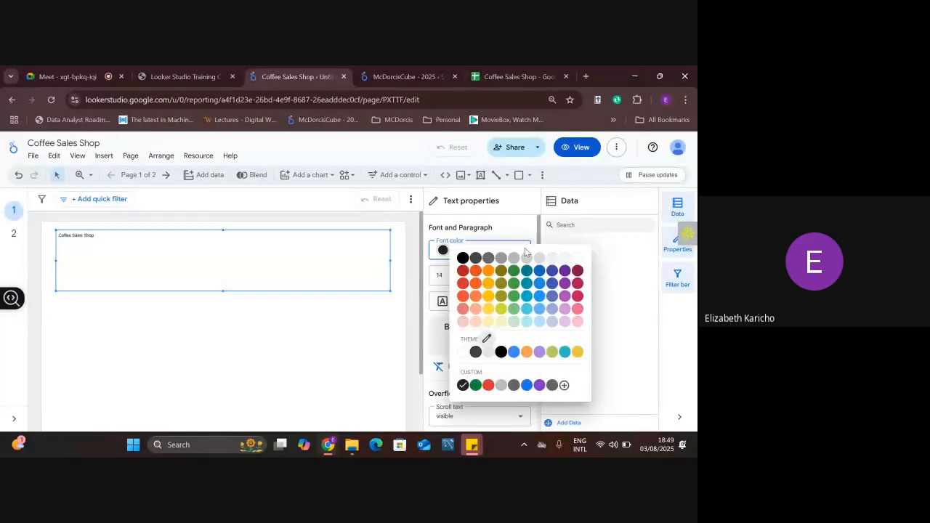
{"action": "left_click", "coordinate": [488, 283]}
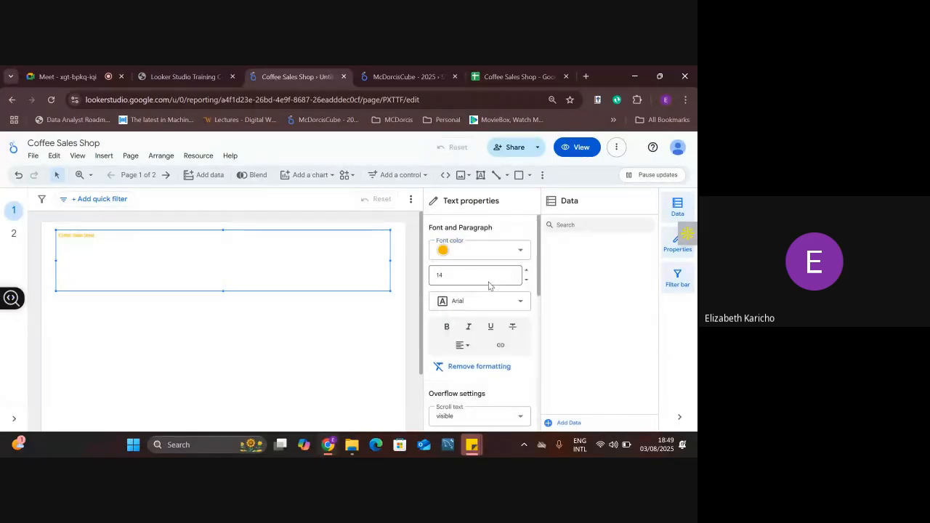
Try to enlarge the Coffee Sales Shop title to font size 44.
{"action": "left_click", "coordinate": [515, 279]}
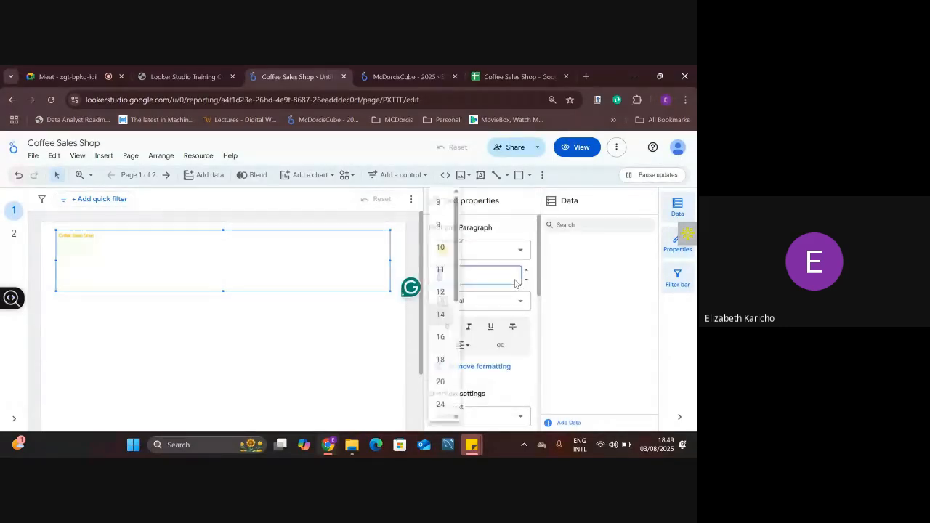
{"action": "scroll", "coordinate": [459, 291], "scroll_direction": "down", "scroll_amount": 4}
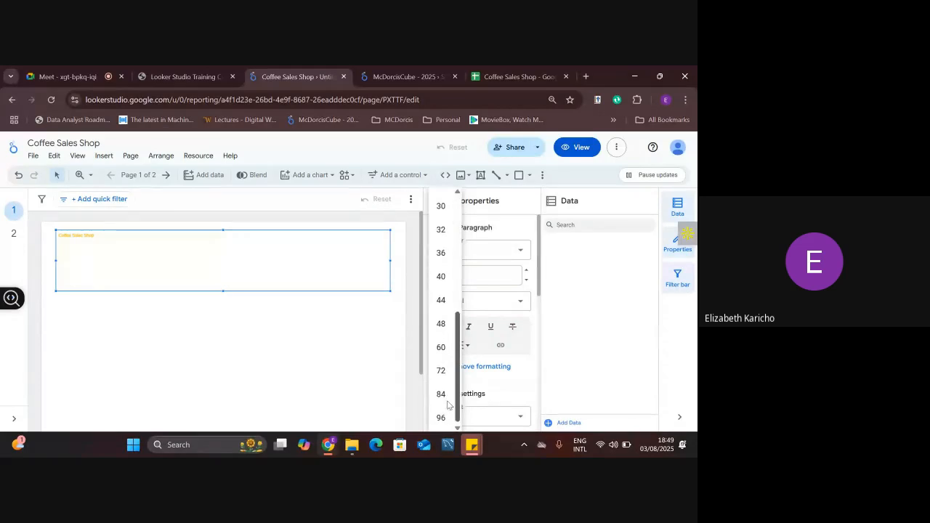
{"action": "left_click", "coordinate": [441, 301]}
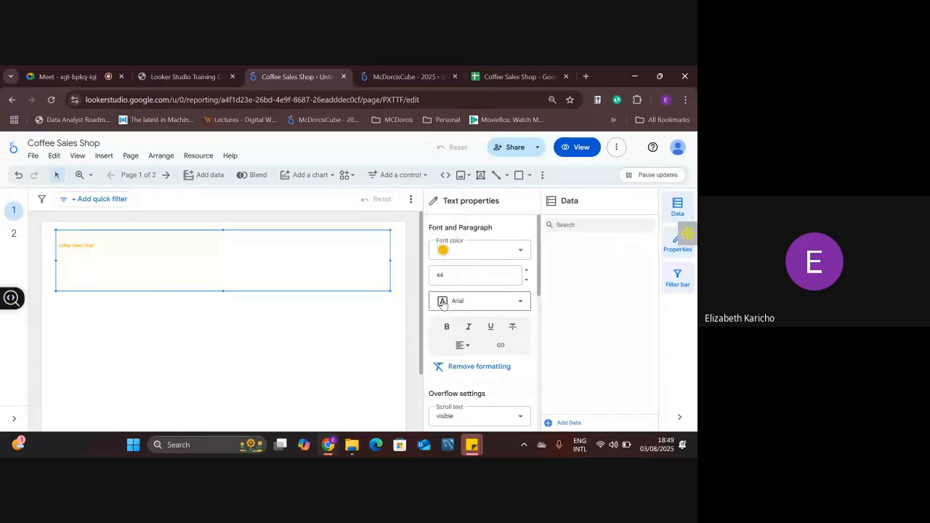
Select the entire Coffee Sales Shop title and set its font size to 60.
{"action": "left_click", "coordinate": [496, 277]}
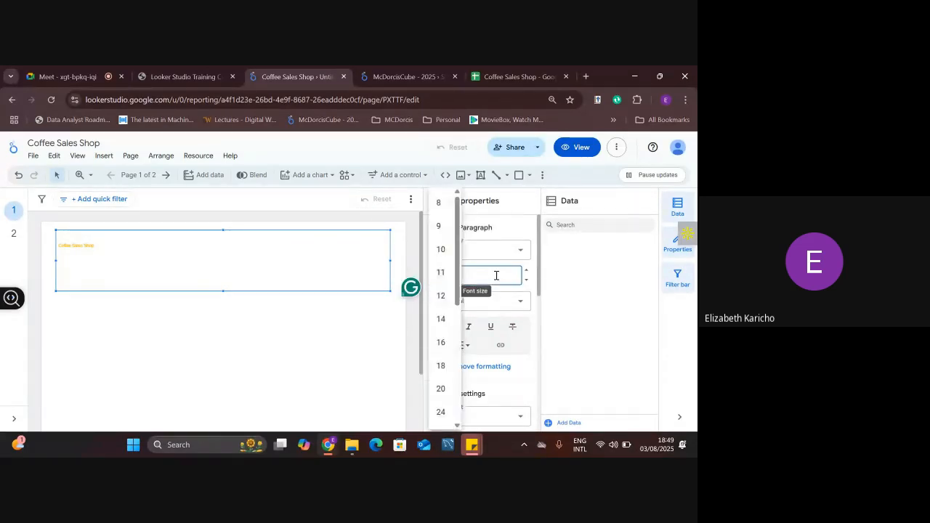
{"action": "left_click", "coordinate": [222, 252]}
{"action": "key", "text": "ctrl+a"}
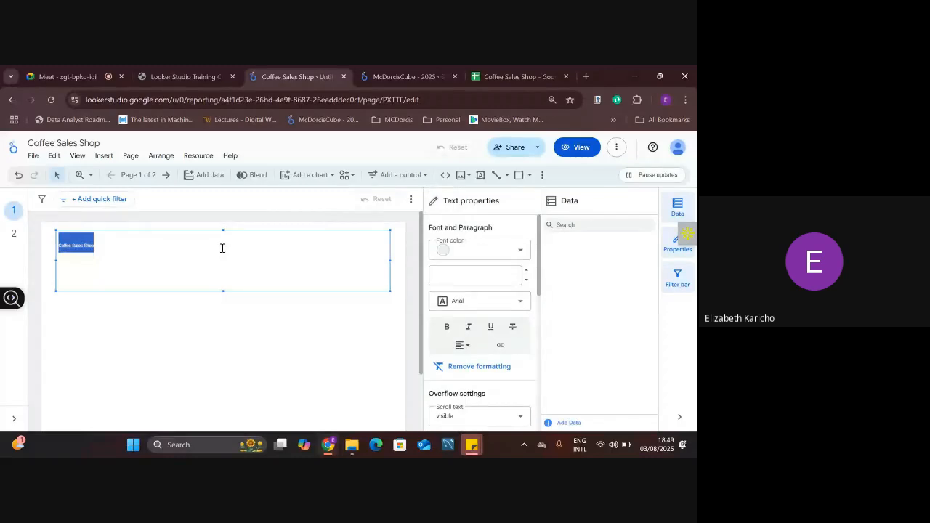
{"action": "left_click", "coordinate": [500, 275]}
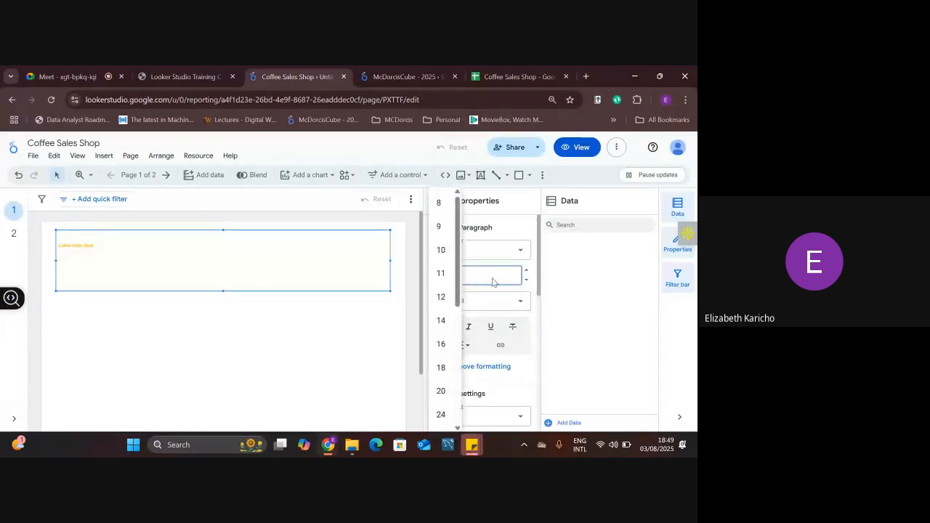
{"action": "scroll", "coordinate": [457, 292], "scroll_direction": "down", "scroll_amount": 5}
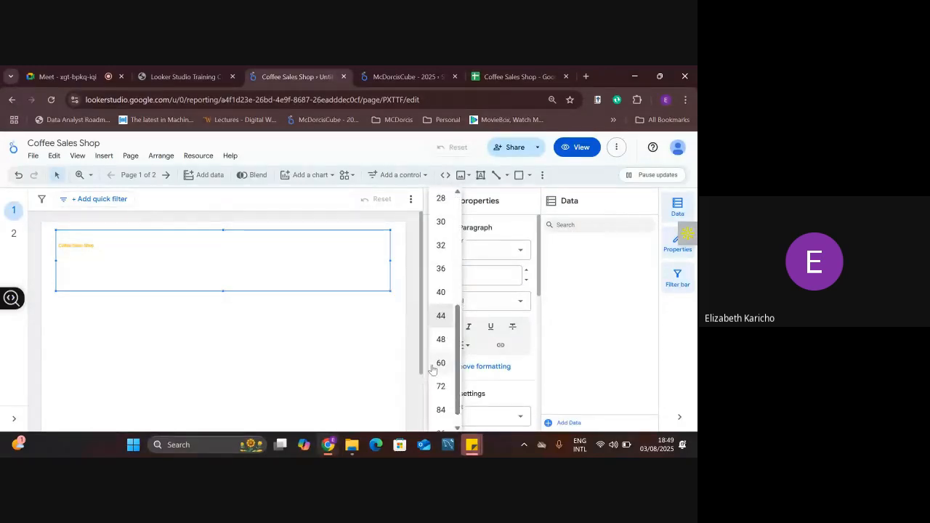
{"action": "left_click", "coordinate": [435, 367]}
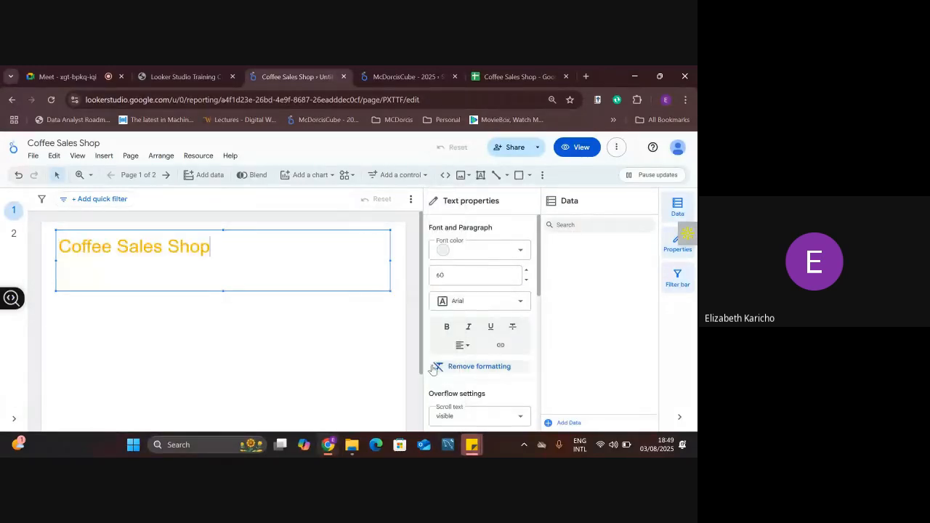
Set the font color of the whole Coffee Sales Shop title to black.
{"action": "left_click", "coordinate": [503, 256]}
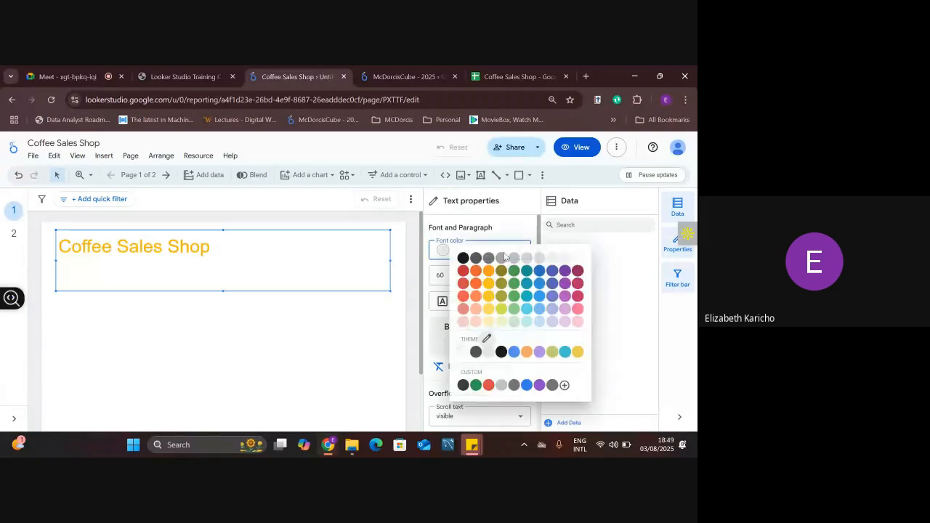
{"action": "left_click", "coordinate": [463, 258]}
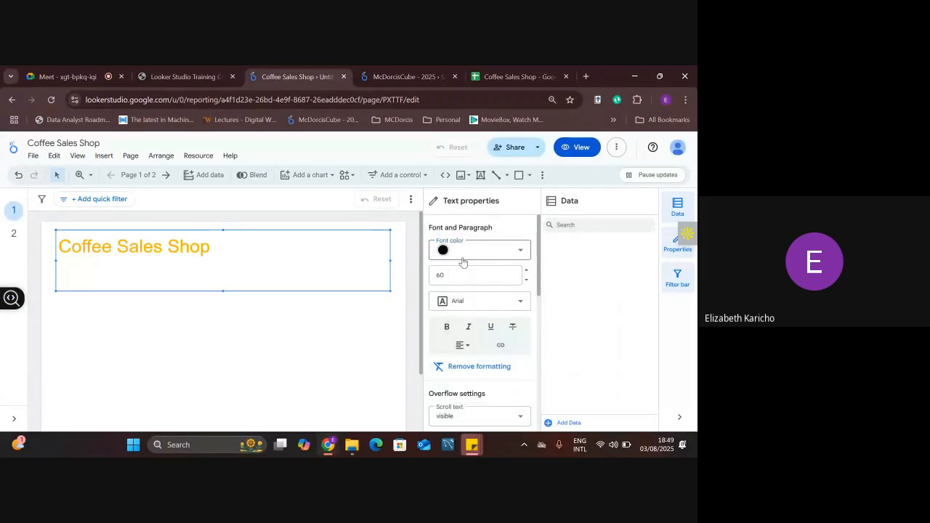
{"action": "triple_click", "coordinate": [235, 250]}
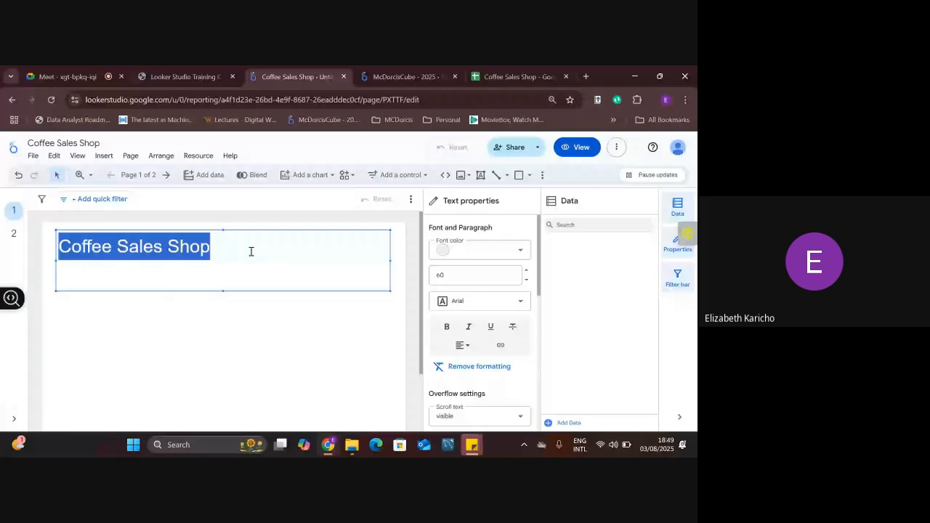
{"action": "left_click", "coordinate": [504, 256]}
{"action": "left_click", "coordinate": [461, 258]}
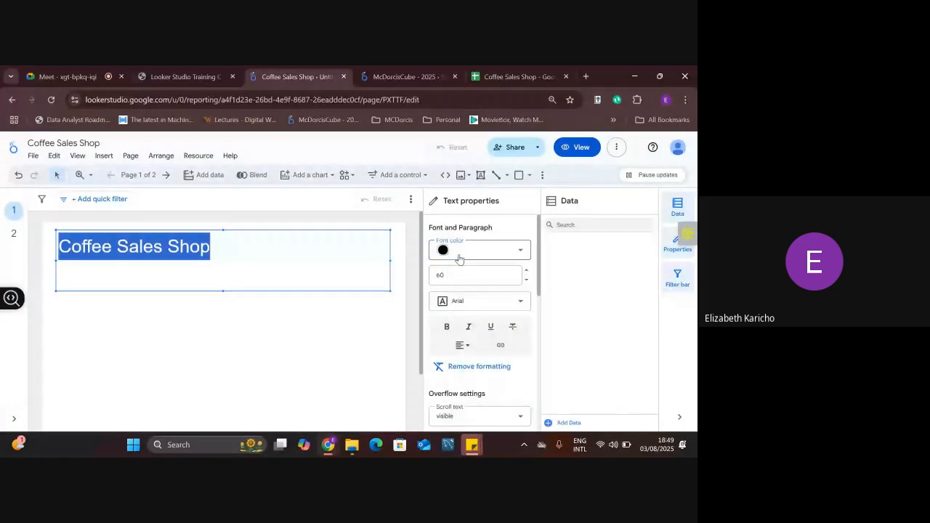
{"action": "left_click", "coordinate": [323, 248]}
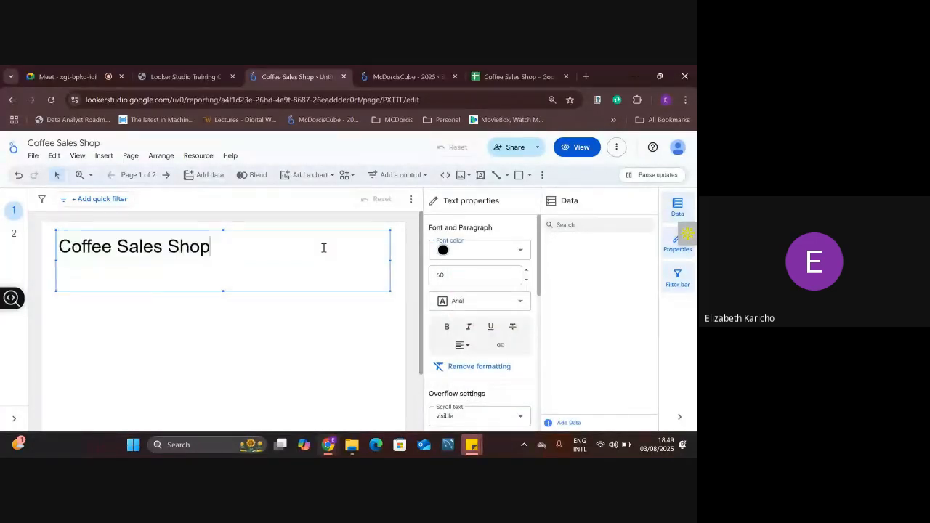
Center the "Coffee Sales Shop" title text and turn on bold formatting.
{"action": "left_click", "coordinate": [463, 345]}
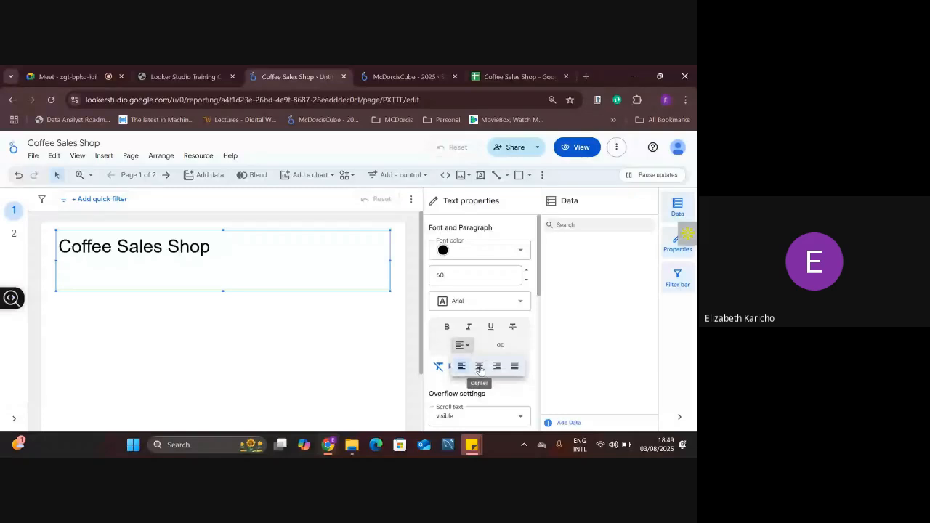
{"action": "left_click", "coordinate": [480, 367]}
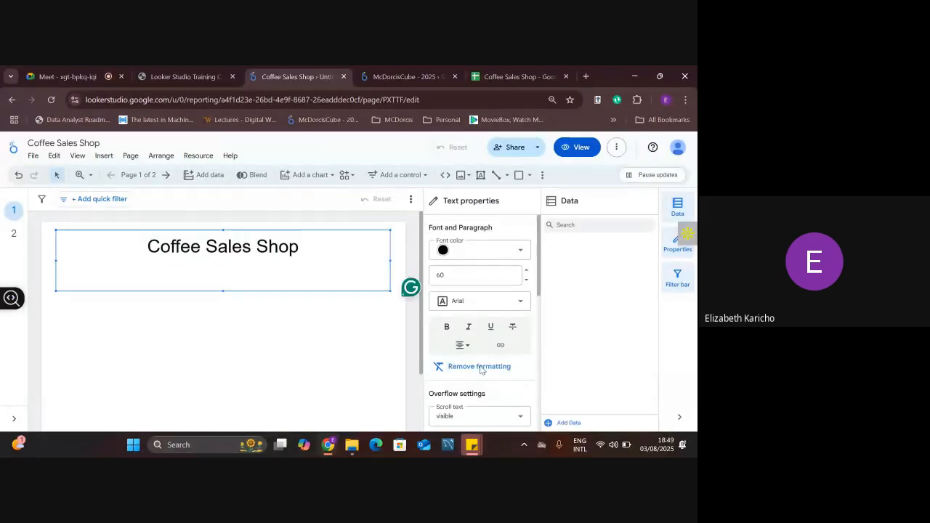
{"action": "left_click", "coordinate": [445, 326]}
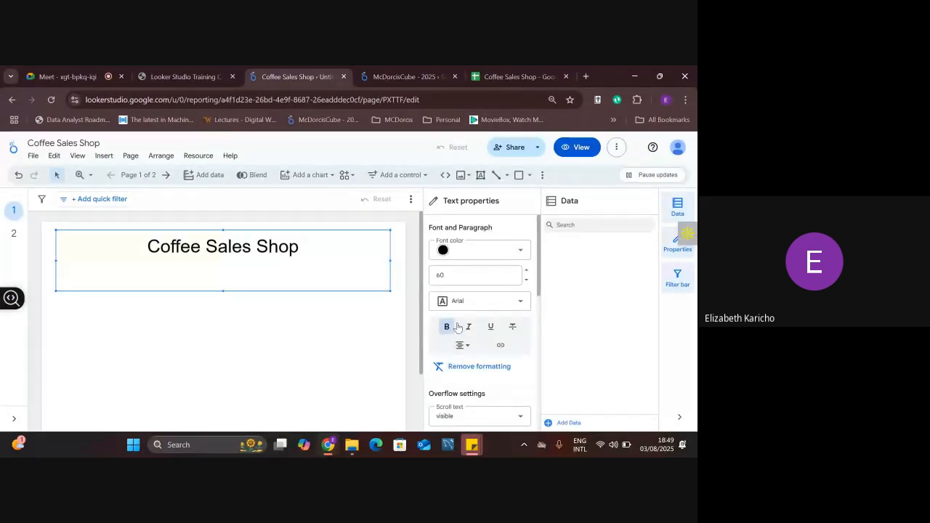
Resize the title's text box to span the full page width from the page's top edge, and shorten its height to fit the text.
{"action": "left_click_drag", "start_coordinate": [389, 254], "coordinate": [406, 255]}
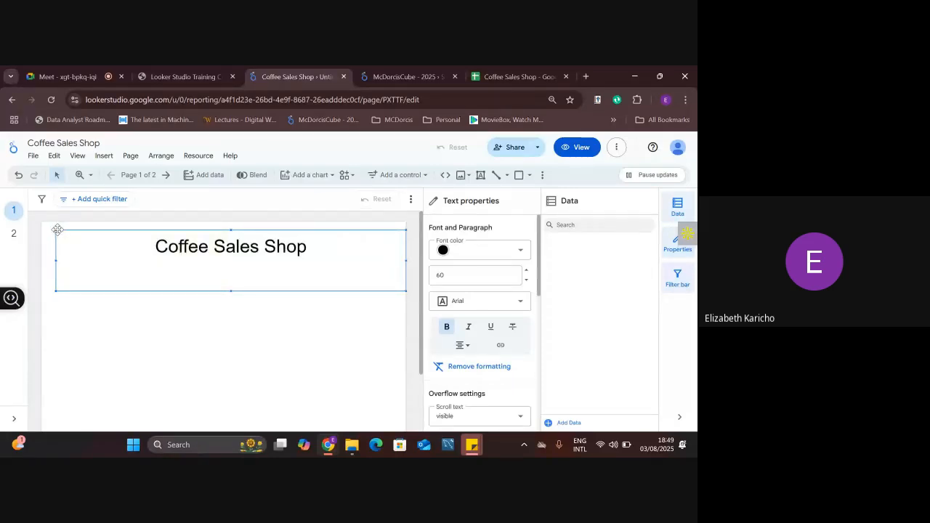
{"action": "left_click_drag", "start_coordinate": [55, 230], "coordinate": [42, 222]}
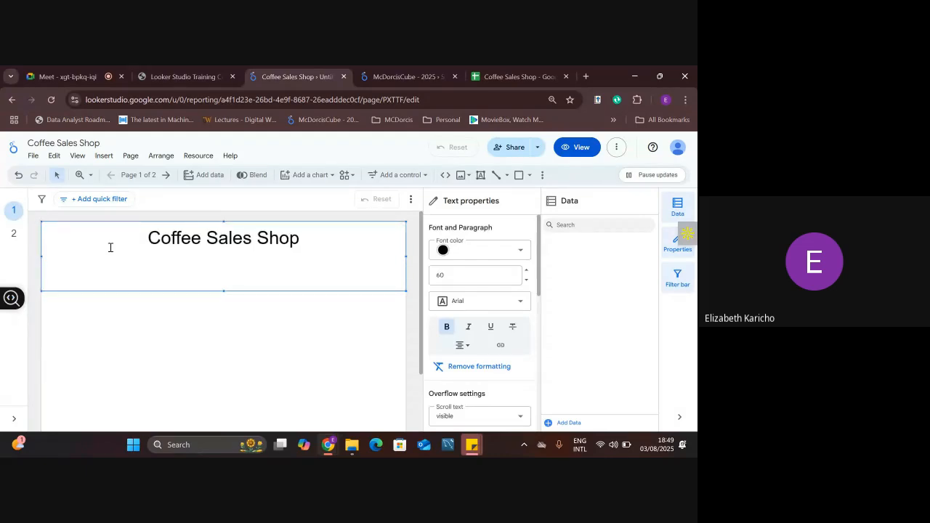
{"action": "left_click_drag", "start_coordinate": [222, 289], "coordinate": [224, 260]}
{"action": "left_click", "coordinate": [223, 290]}
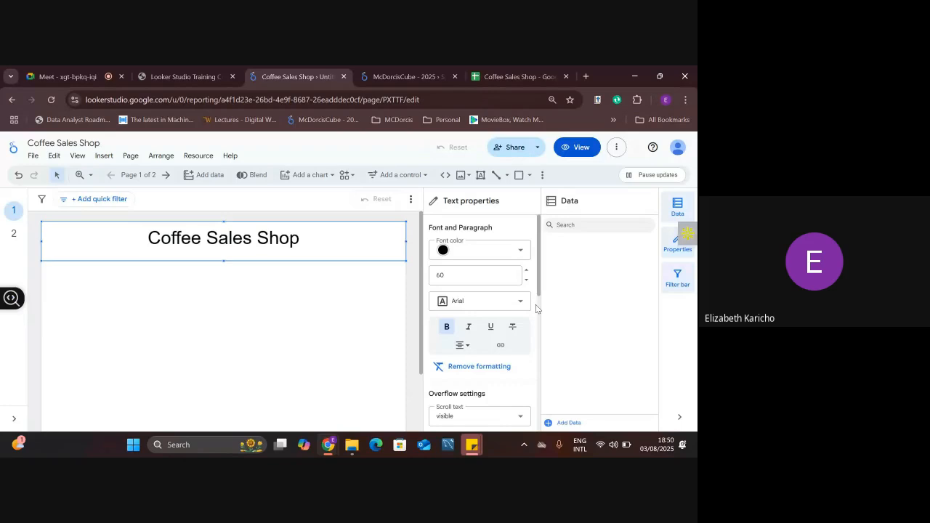
Set the title text box's right padding to 36px.
{"action": "scroll", "coordinate": [535, 304], "scroll_direction": "down", "scroll_amount": 2}
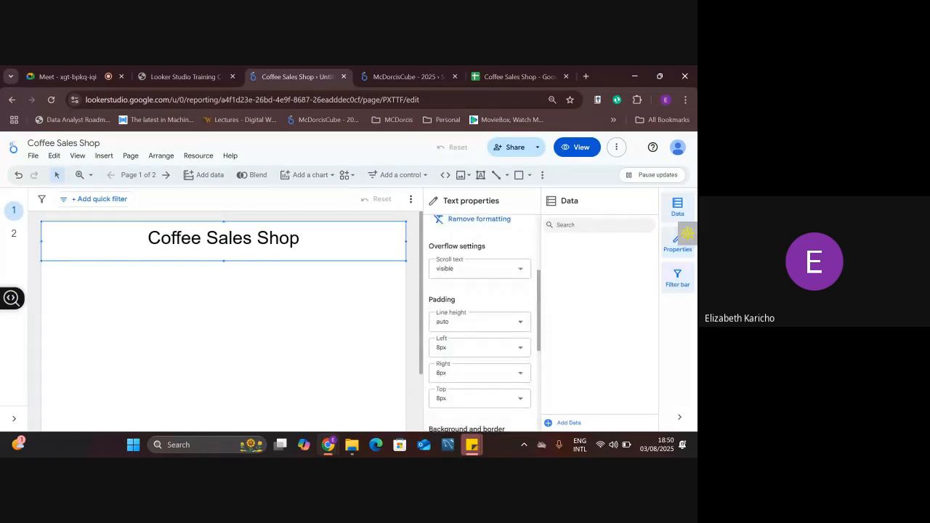
{"action": "left_click", "coordinate": [520, 270]}
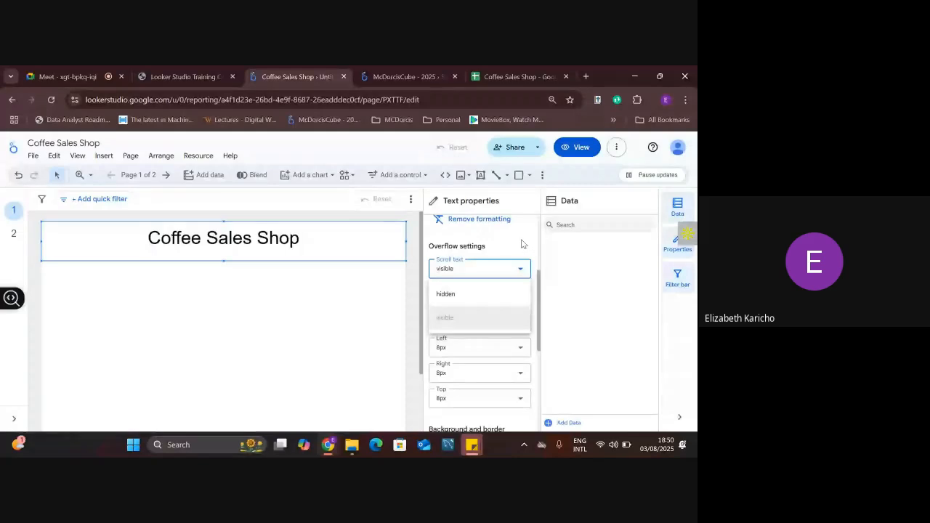
{"action": "left_click", "coordinate": [523, 244]}
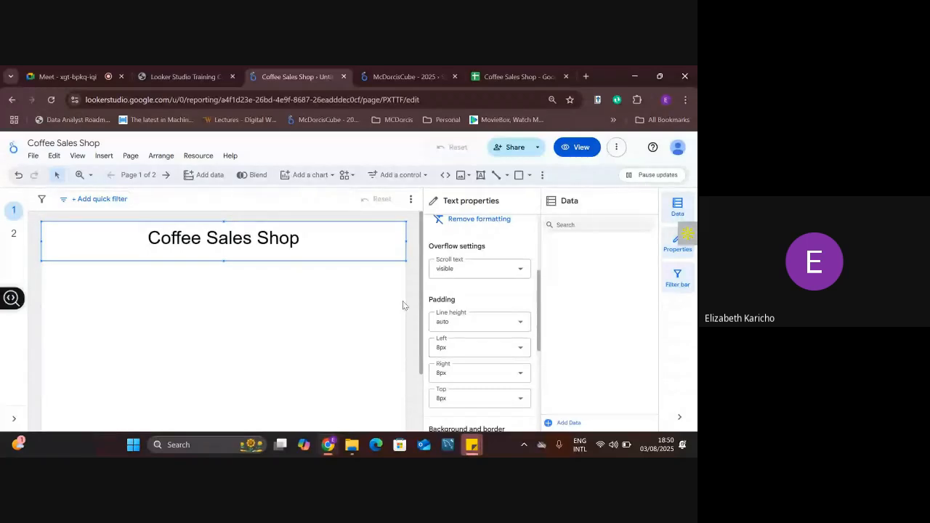
{"action": "left_click", "coordinate": [520, 376]}
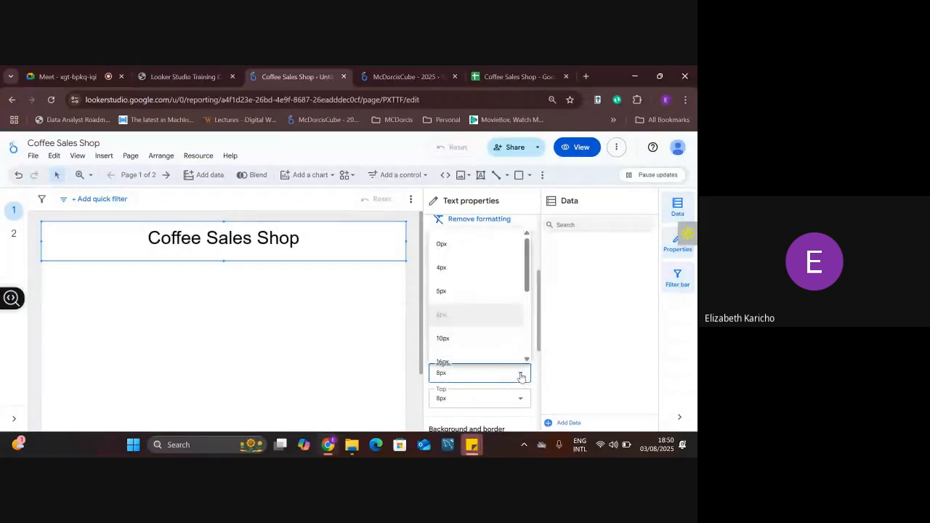
{"action": "scroll", "coordinate": [528, 318], "scroll_direction": "down", "scroll_amount": 3}
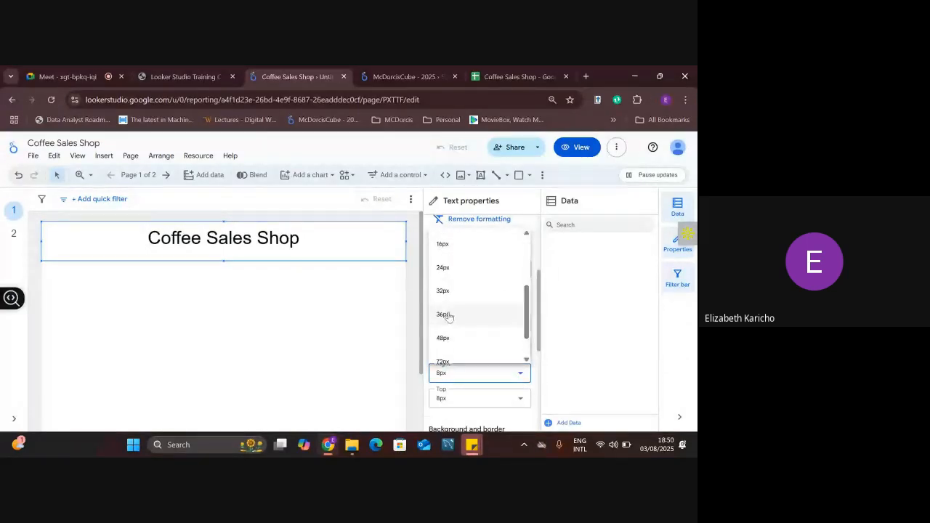
{"action": "left_click", "coordinate": [444, 315]}
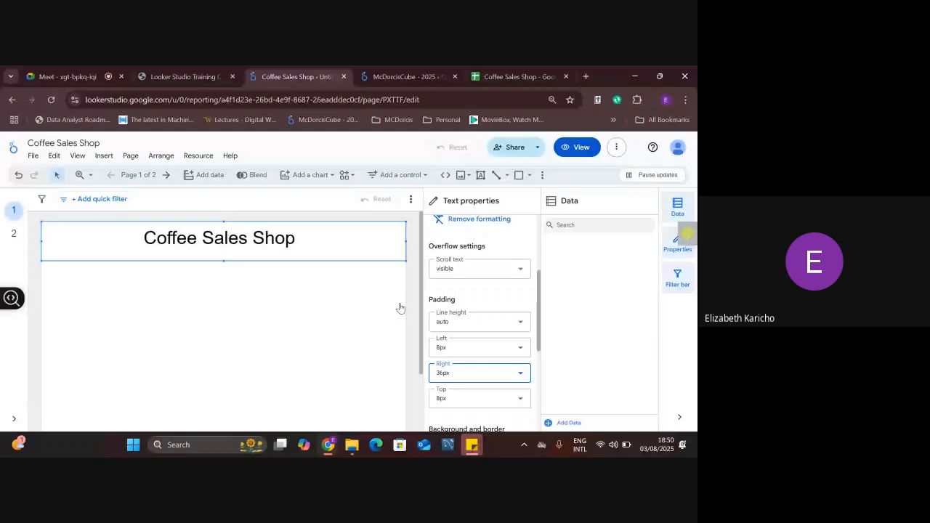
Adjust the title text box's top padding, trying 48px and 32px before settling on 16px.
{"action": "left_click", "coordinate": [518, 401]}
{"action": "scroll", "coordinate": [463, 363], "scroll_direction": "down", "scroll_amount": 2}
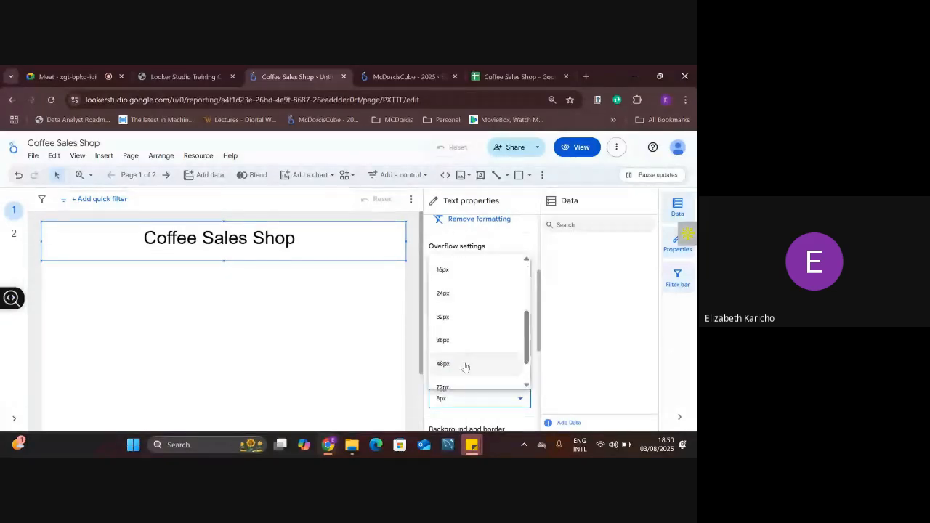
{"action": "left_click", "coordinate": [462, 368]}
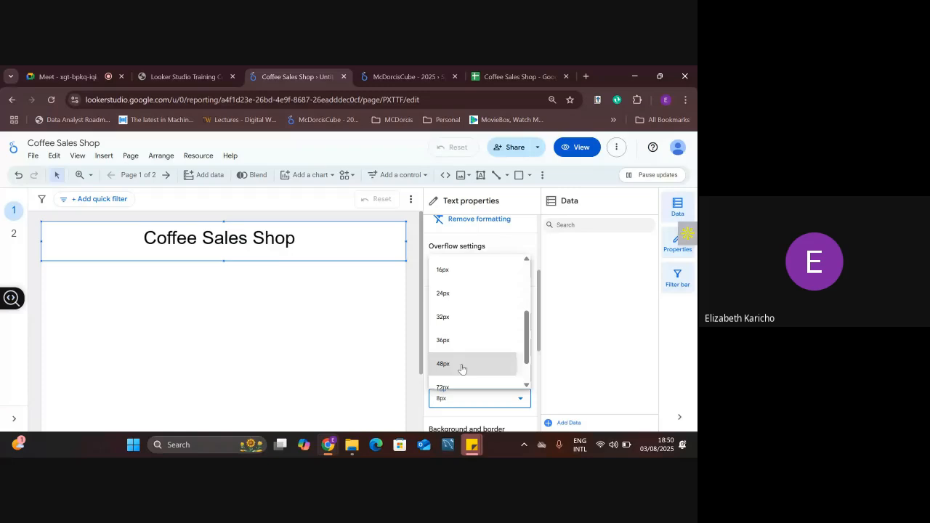
{"action": "left_click", "coordinate": [461, 368]}
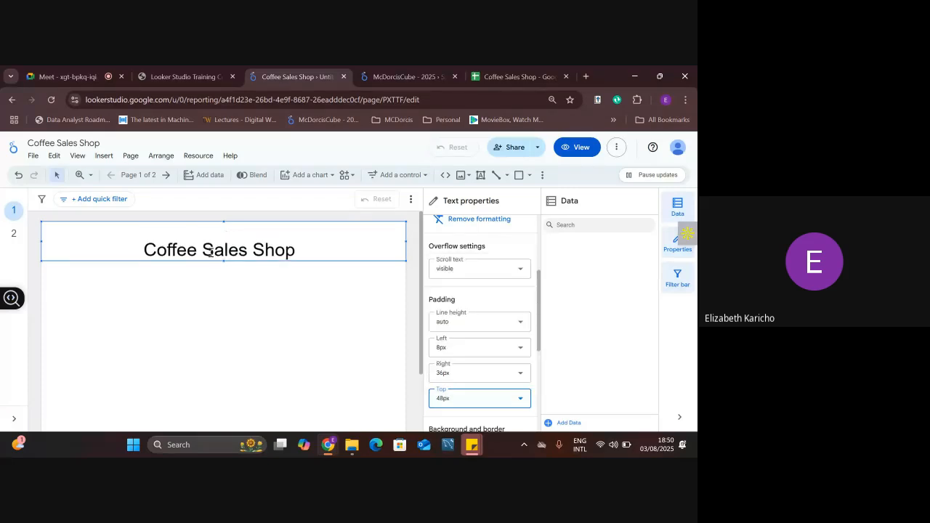
{"action": "left_click", "coordinate": [523, 398]}
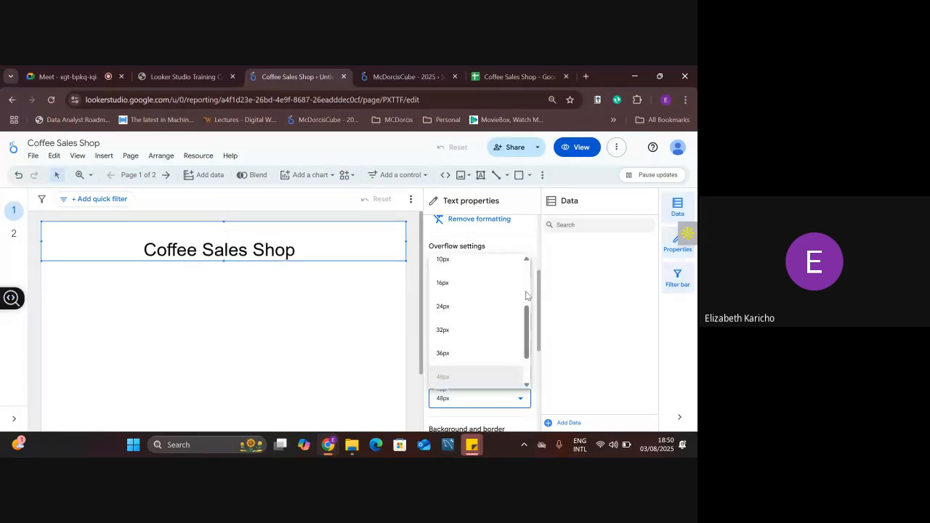
{"action": "left_click", "coordinate": [450, 330]}
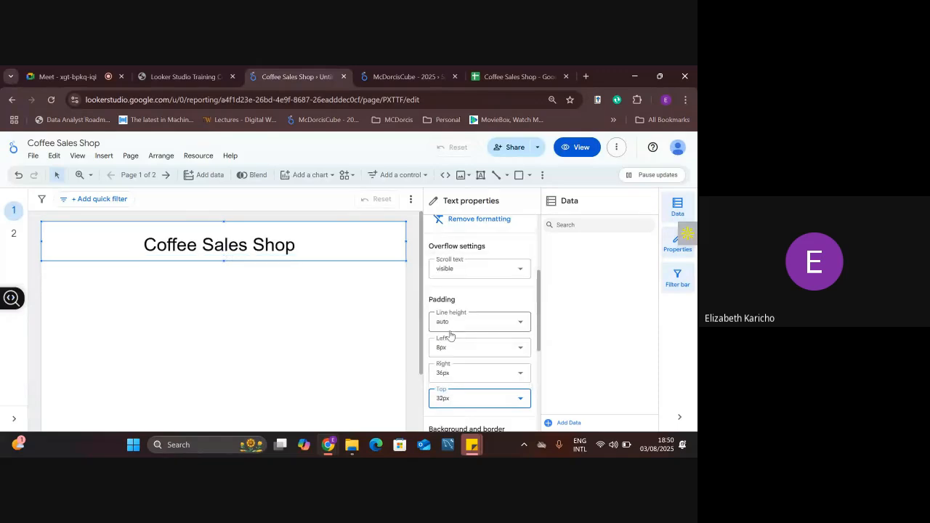
{"action": "left_click", "coordinate": [501, 405]}
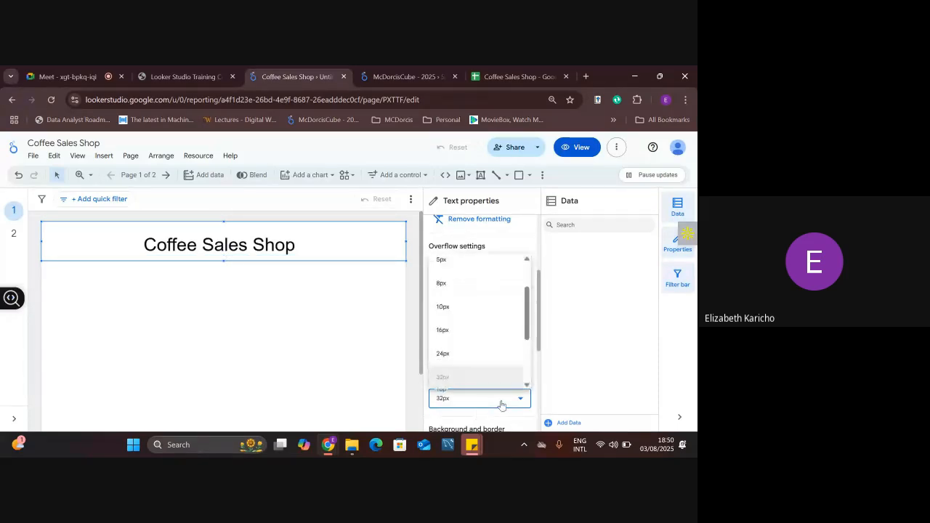
{"action": "left_click", "coordinate": [472, 331]}
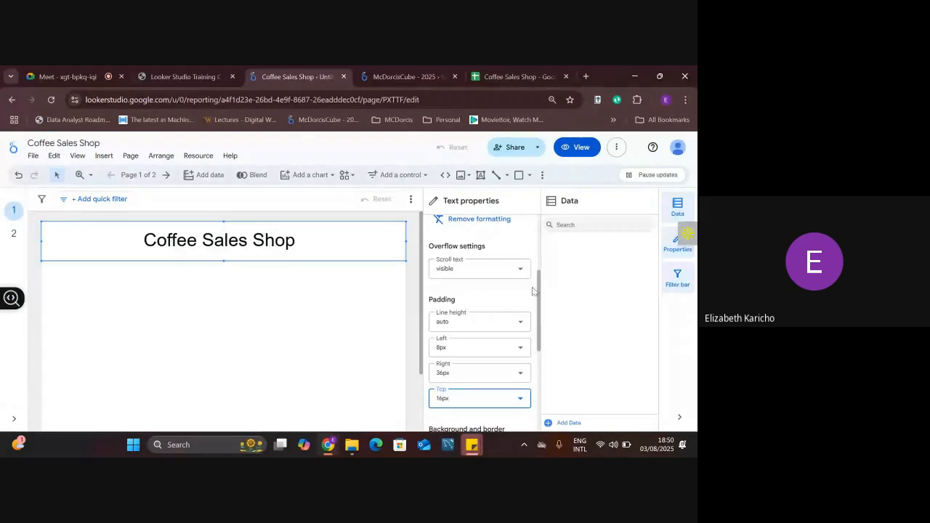
Fill the title text box's background with teal, and replace it with the palest cyan shade.
{"action": "left_click_drag", "start_coordinate": [539, 291], "coordinate": [541, 361]}
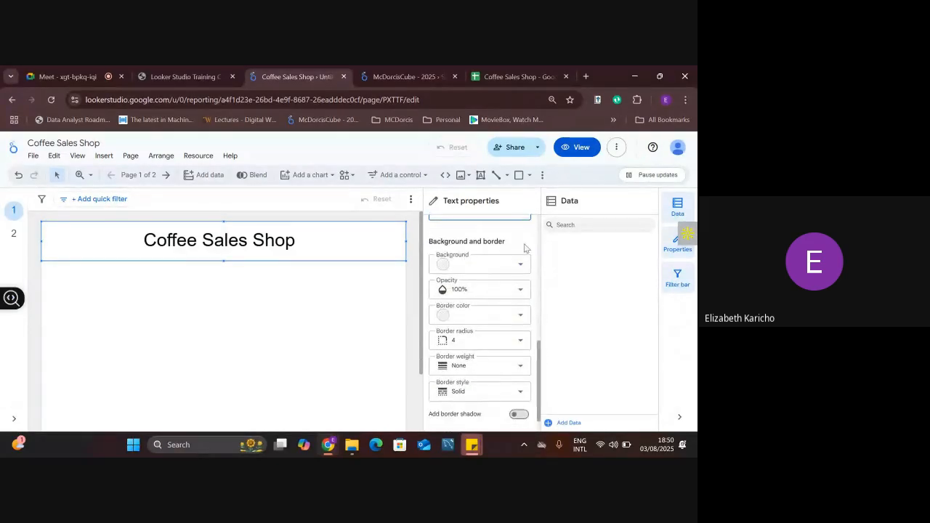
{"action": "left_click", "coordinate": [520, 266]}
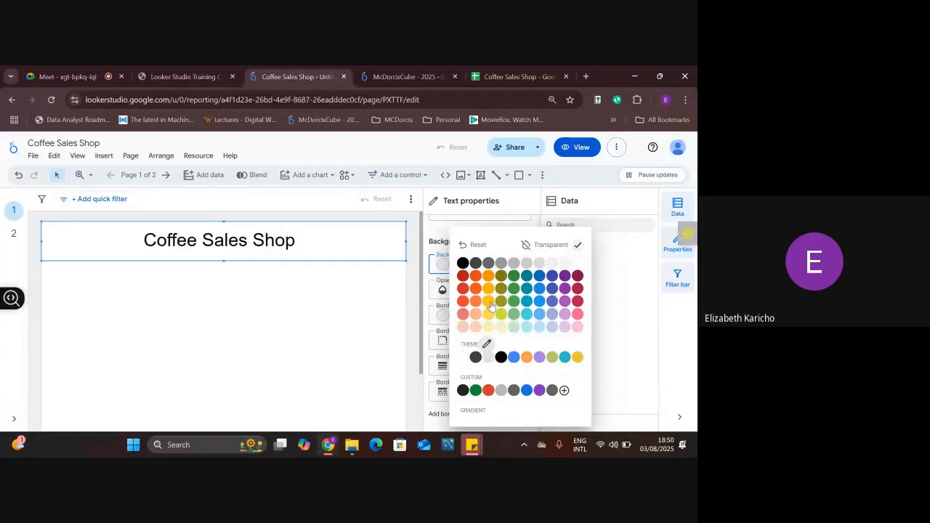
{"action": "left_click", "coordinate": [527, 304]}
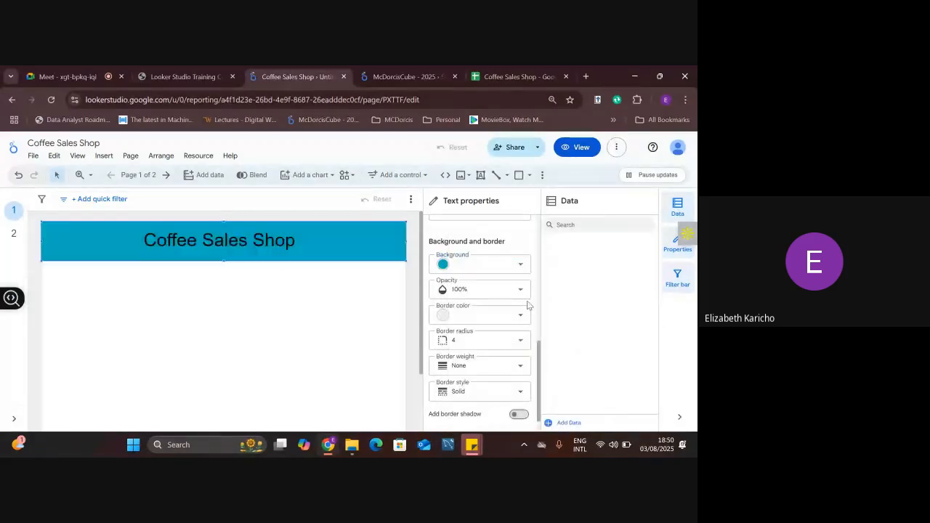
{"action": "left_click", "coordinate": [479, 268]}
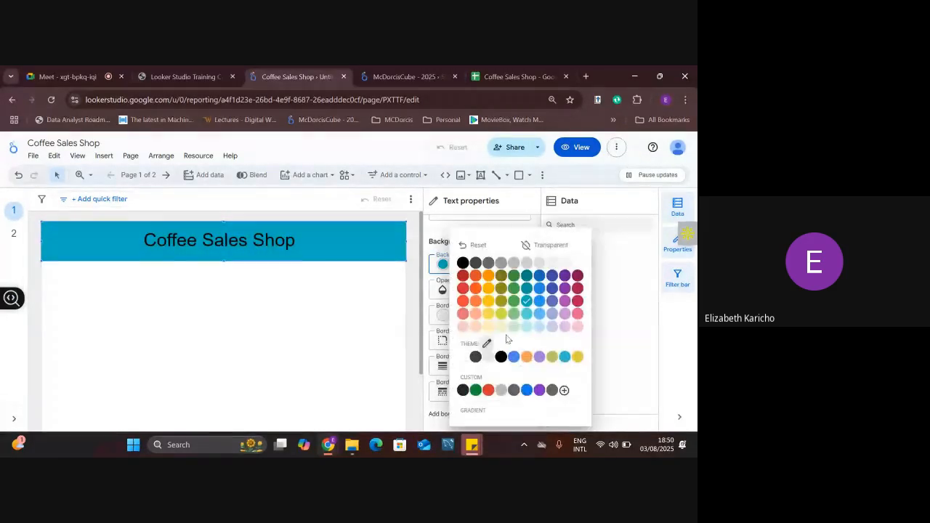
{"action": "left_click", "coordinate": [525, 327]}
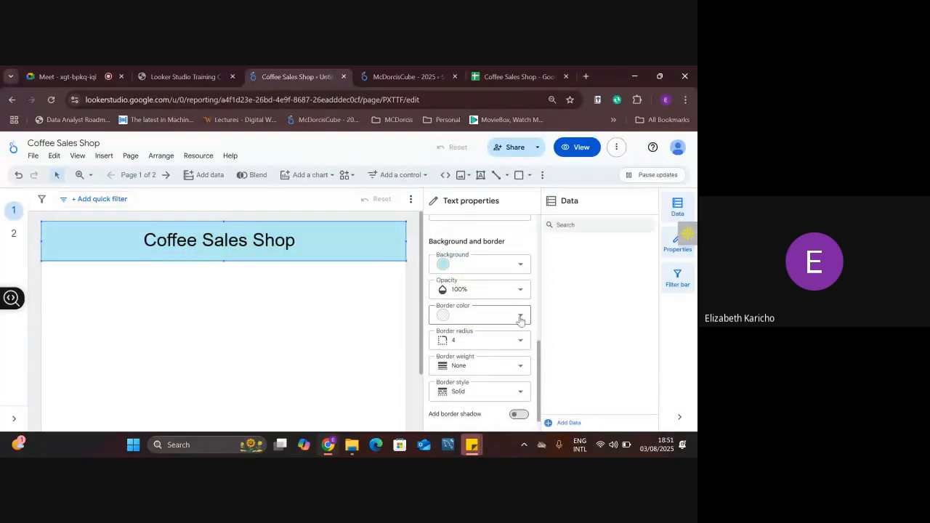
Set the title text box's opacity to 70%.
{"action": "left_click", "coordinate": [520, 318]}
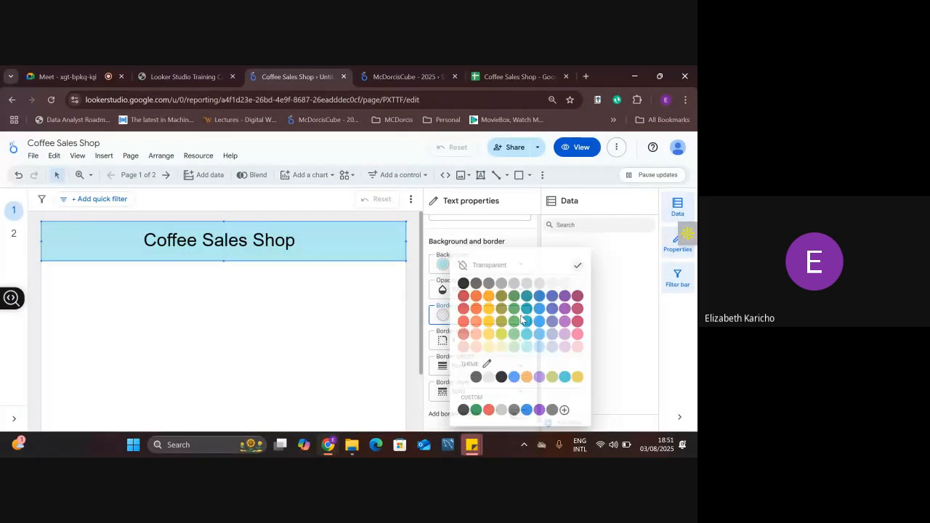
{"action": "left_click", "coordinate": [525, 240]}
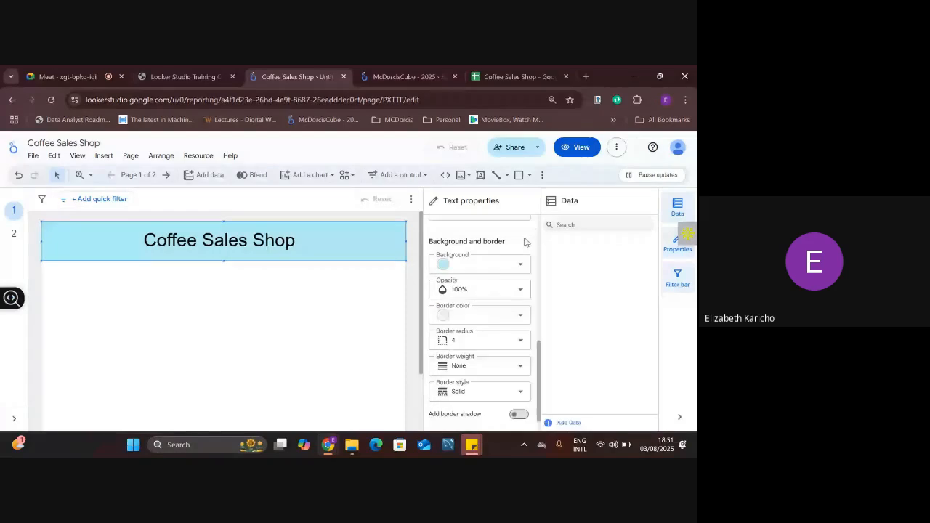
{"action": "left_click", "coordinate": [507, 292]}
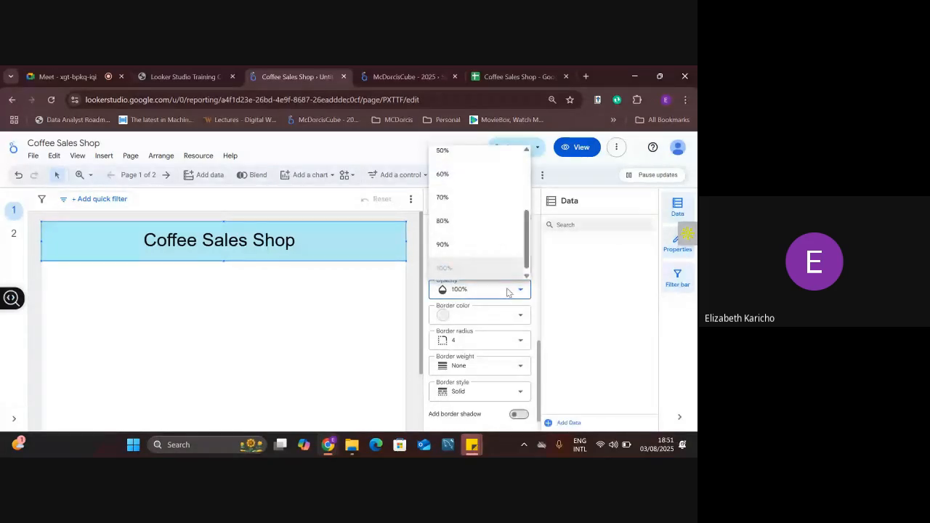
{"action": "left_click", "coordinate": [465, 197]}
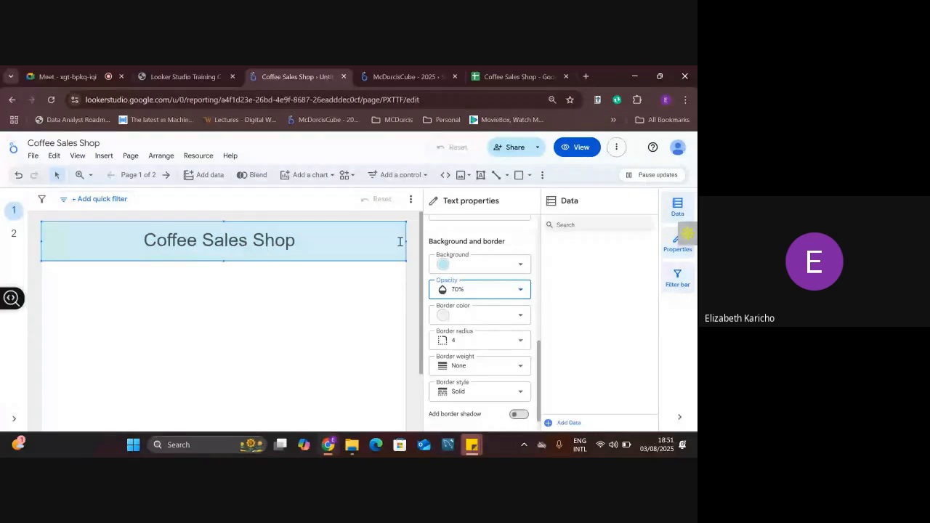
{"action": "left_click", "coordinate": [488, 290]}
{"action": "scroll", "coordinate": [527, 250], "scroll_direction": "down", "scroll_amount": 2}
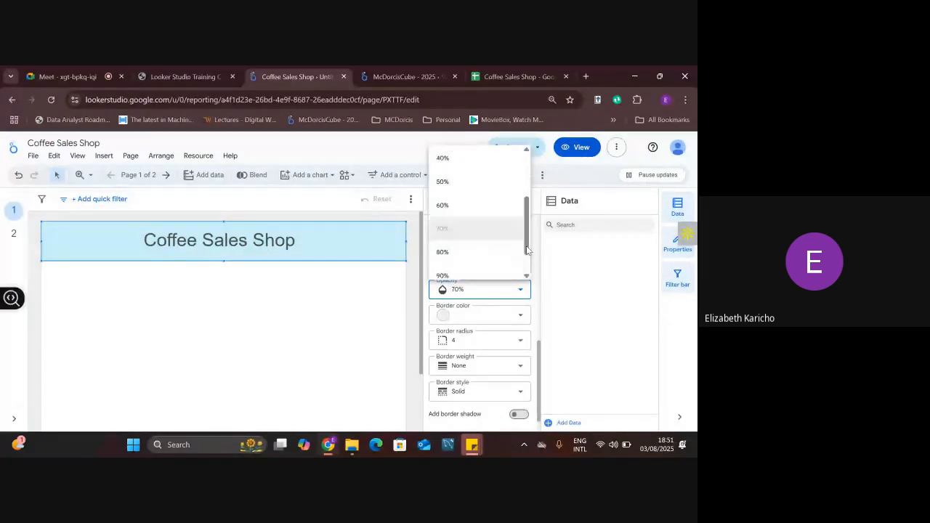
{"action": "scroll", "coordinate": [527, 250], "scroll_direction": "down", "scroll_amount": 1}
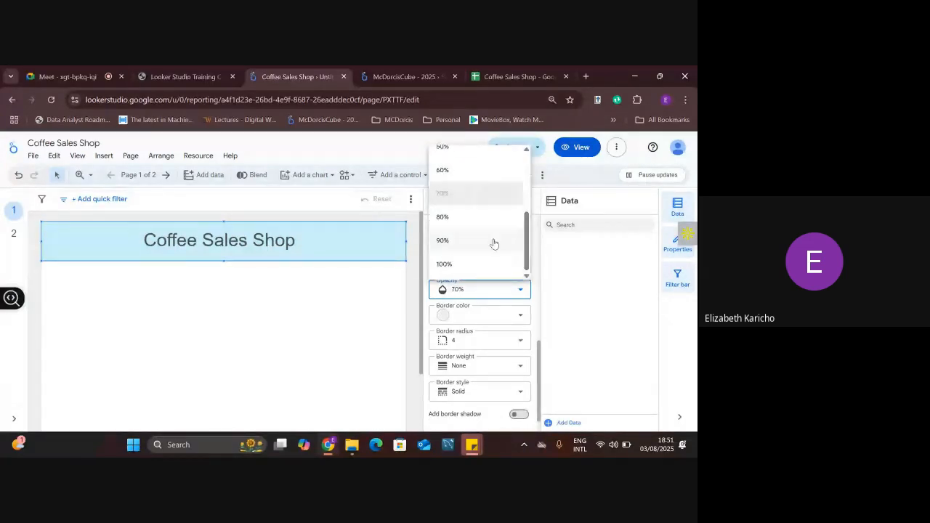
{"action": "left_click", "coordinate": [534, 307]}
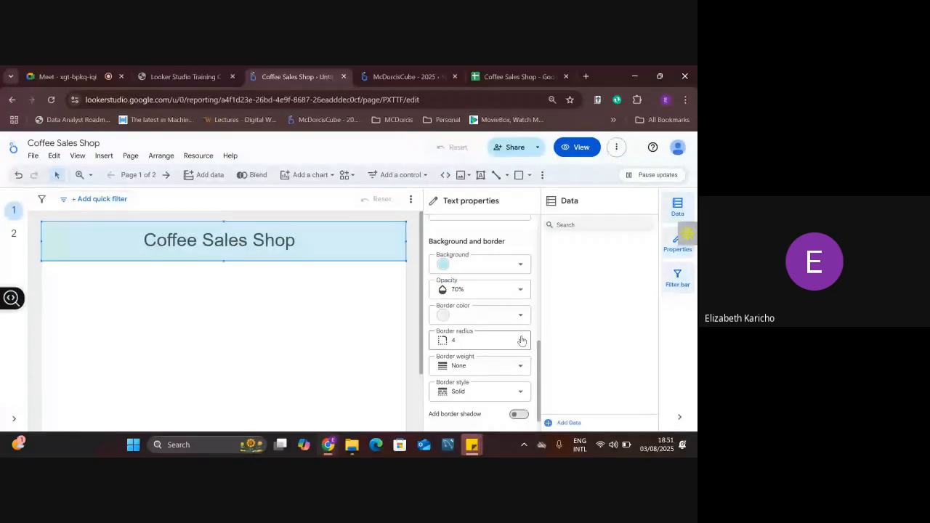
Round the title text box's corners with a border radius of 50.
{"action": "left_click", "coordinate": [521, 340]}
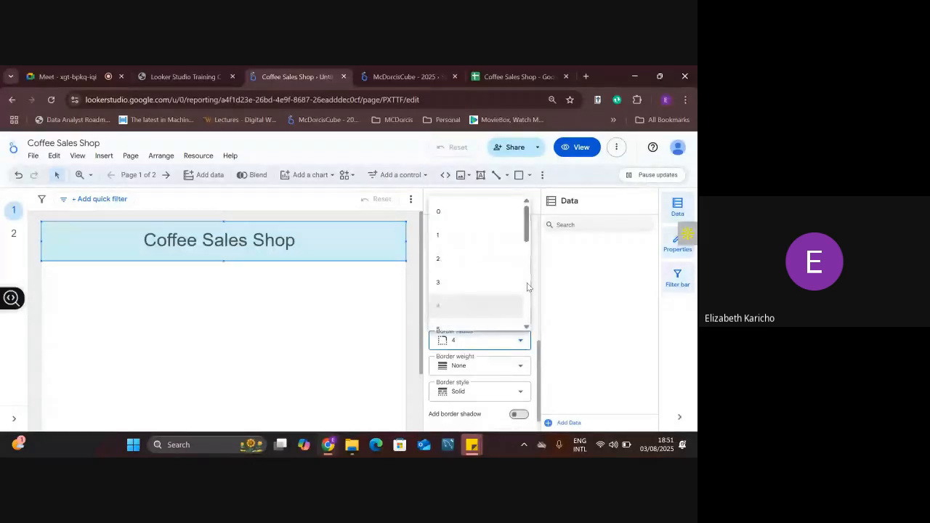
{"action": "scroll", "coordinate": [527, 282], "scroll_direction": "down", "scroll_amount": 2}
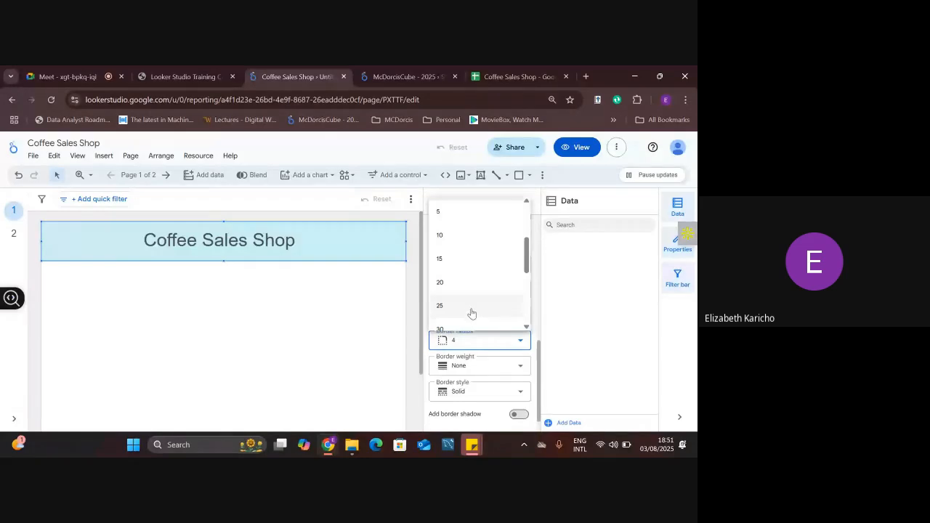
{"action": "scroll", "coordinate": [467, 284], "scroll_direction": "down", "scroll_amount": 2}
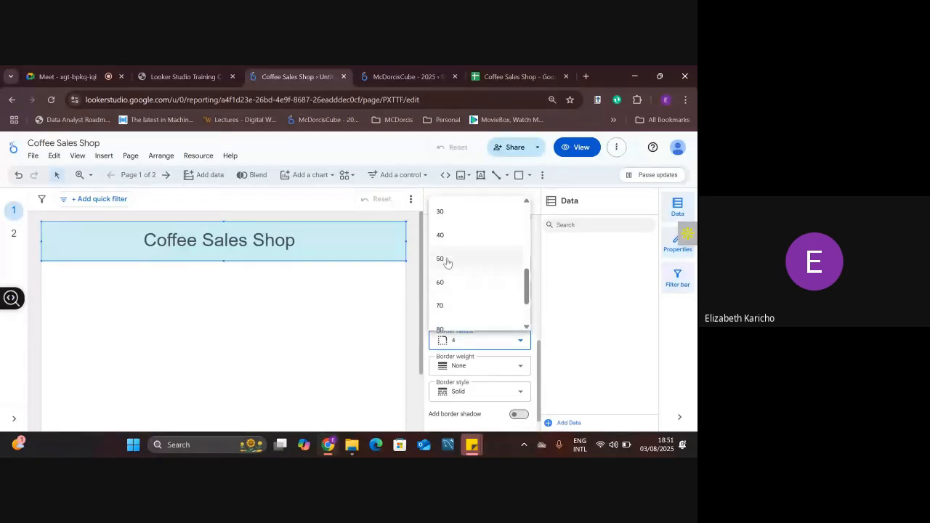
{"action": "left_click", "coordinate": [441, 259]}
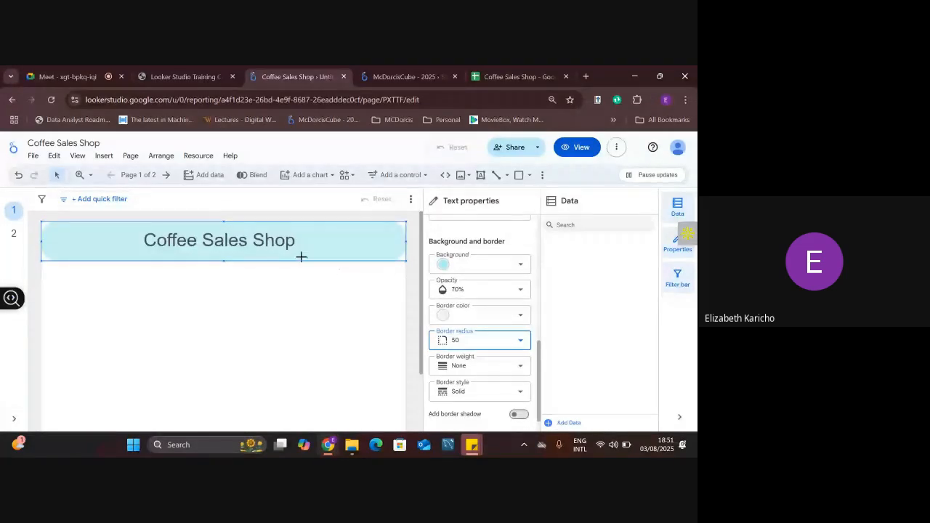
Add a border shadow to the Coffee Sales Shop title text box.
{"action": "left_click", "coordinate": [85, 237]}
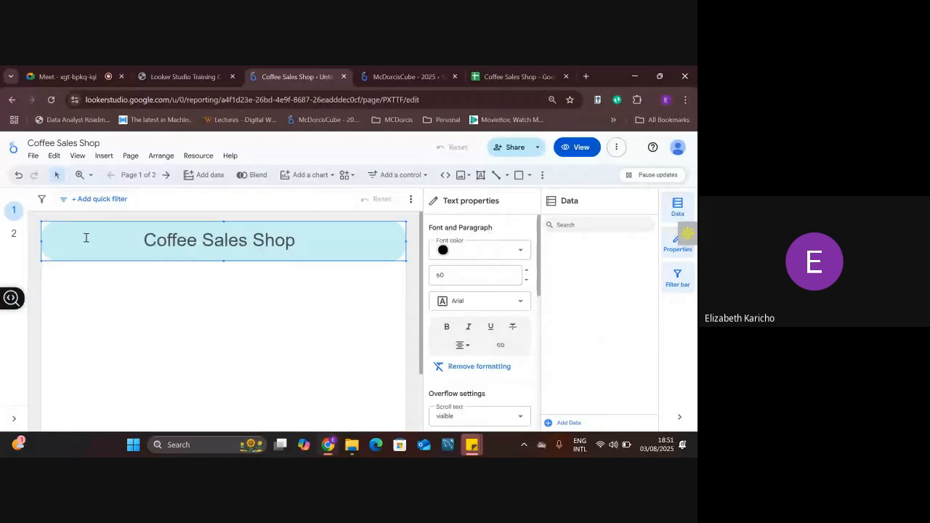
{"action": "left_click_drag", "start_coordinate": [538, 291], "coordinate": [535, 422]}
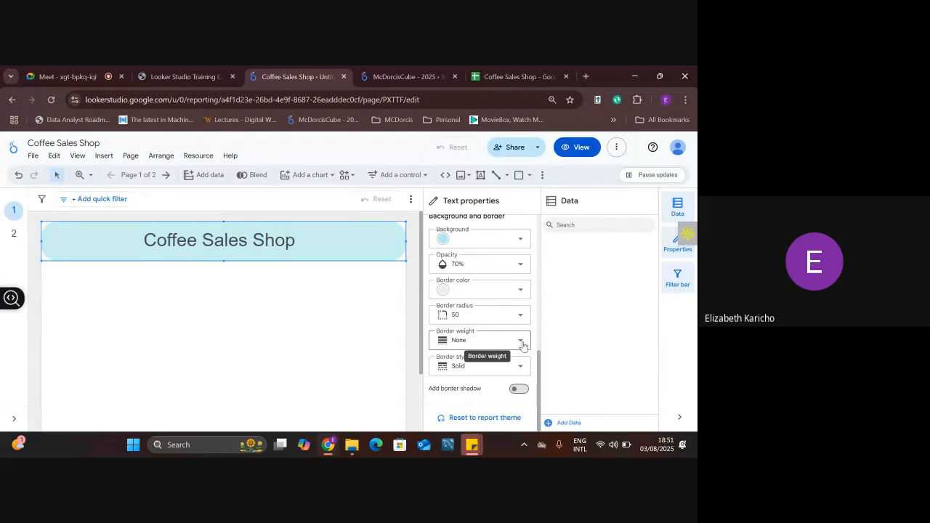
{"action": "left_click", "coordinate": [515, 389]}
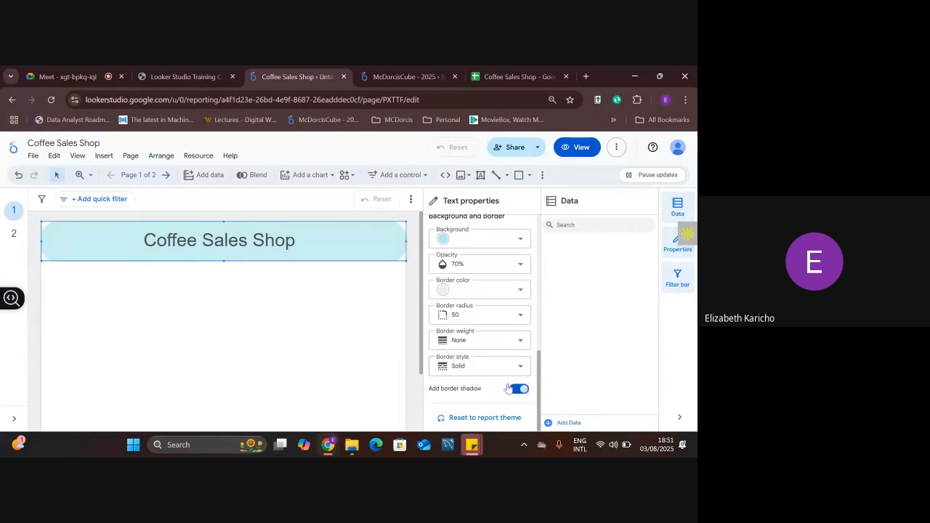
{"action": "left_click", "coordinate": [381, 287]}
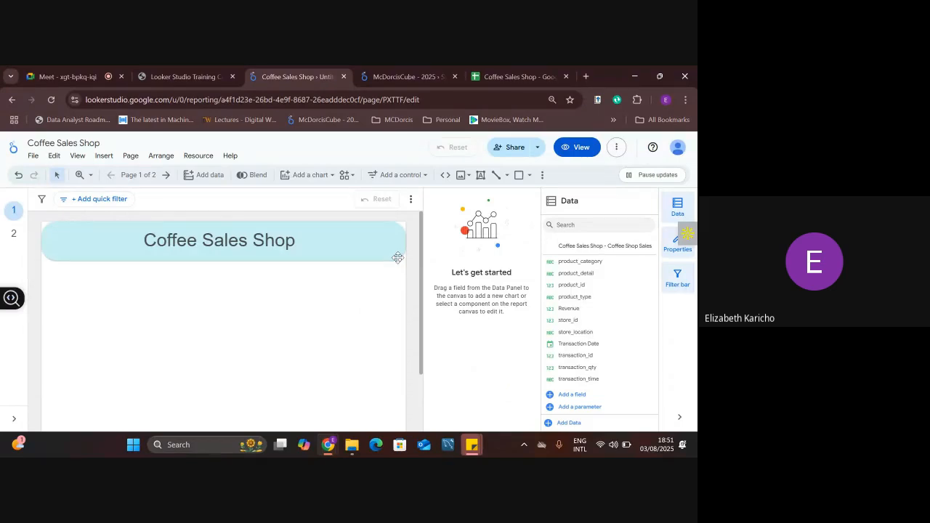
{"action": "left_click", "coordinate": [388, 247]}
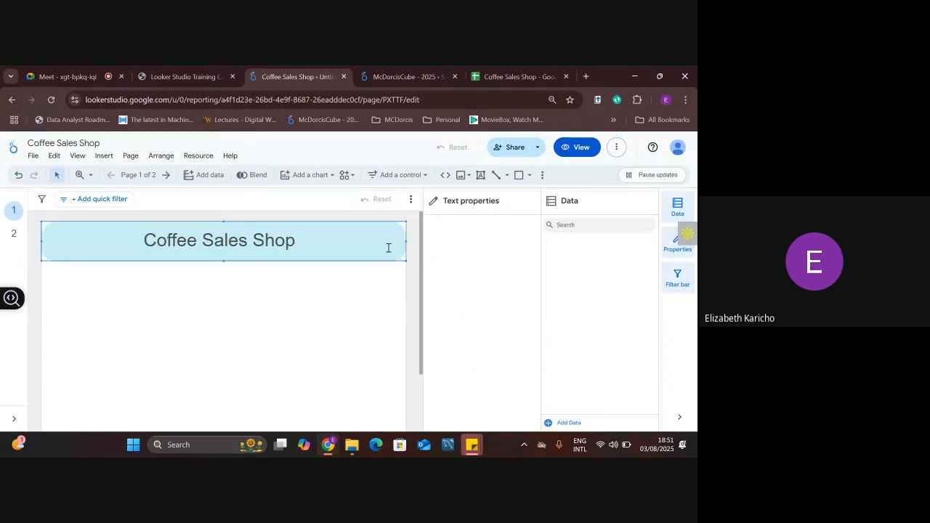
{"action": "left_click", "coordinate": [294, 289]}
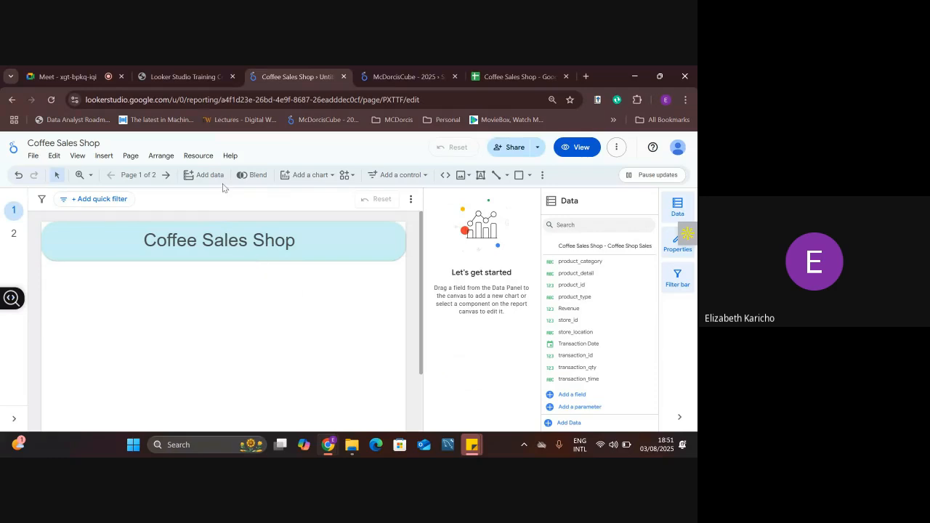
{"action": "left_click", "coordinate": [326, 178]}
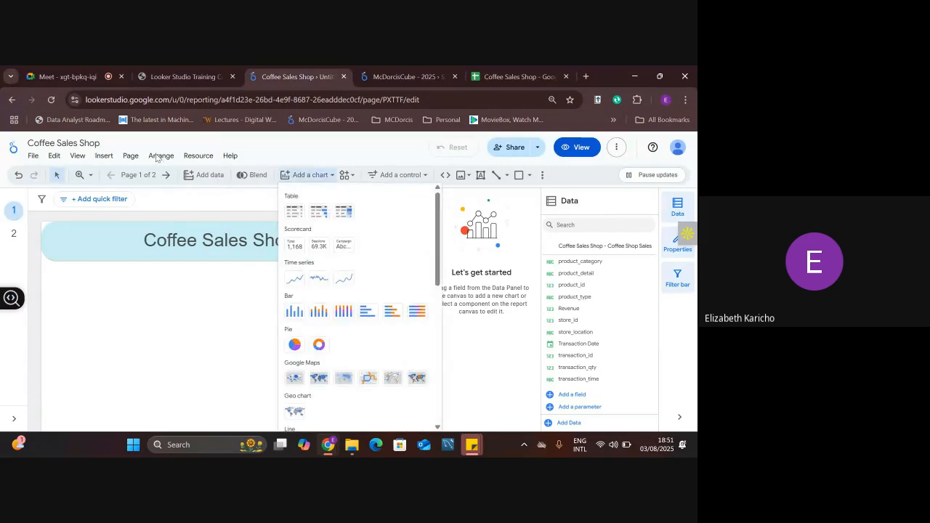
{"action": "left_click", "coordinate": [111, 161]}
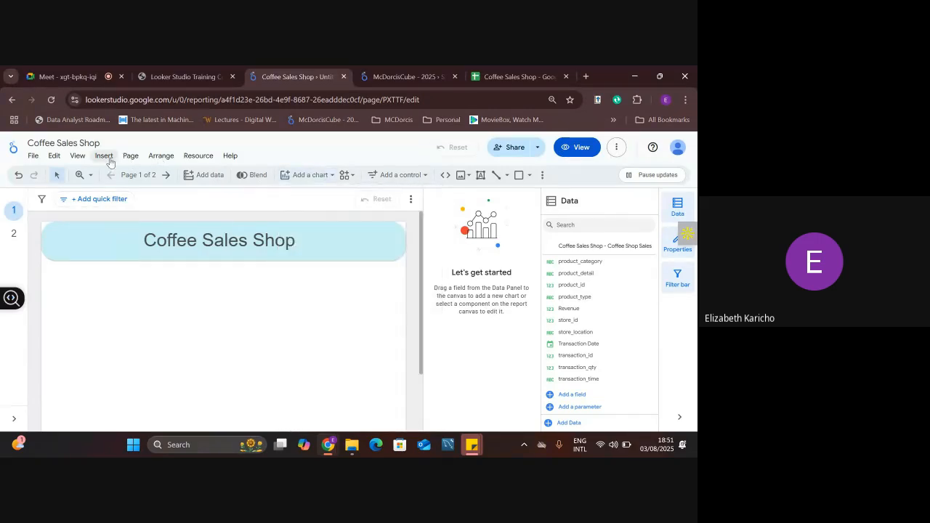
{"action": "left_click", "coordinate": [108, 157]}
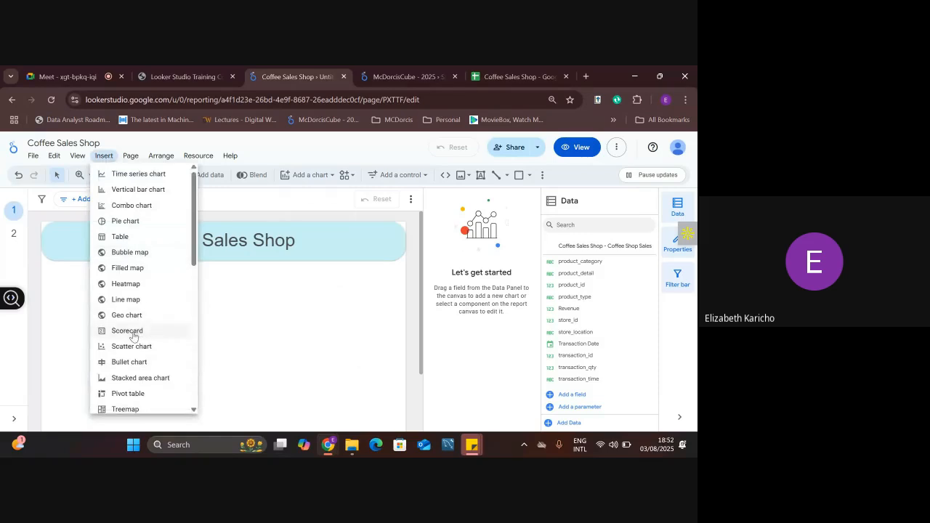
{"action": "left_click", "coordinate": [218, 307]}
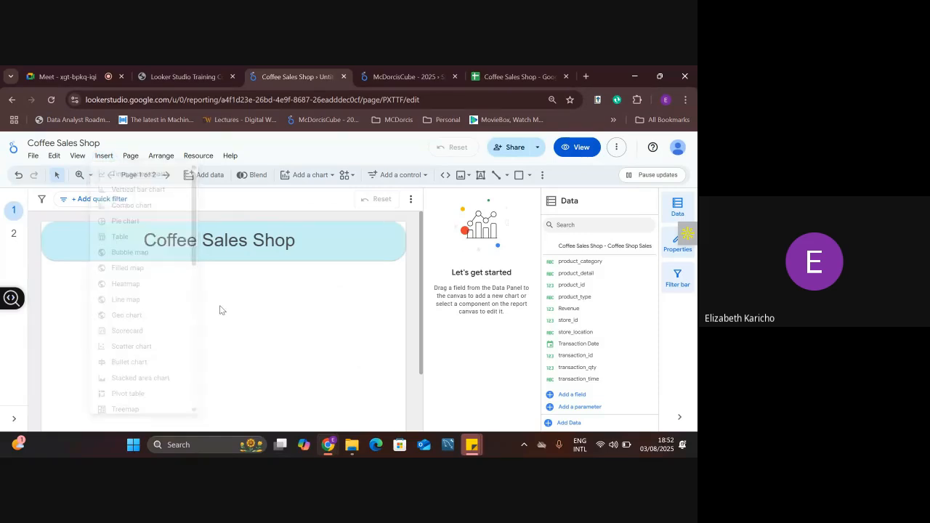
Insert a Total scorecard just below the title banner at the page's left edge, and widen it to about twice its original width.
{"action": "left_click", "coordinate": [329, 178]}
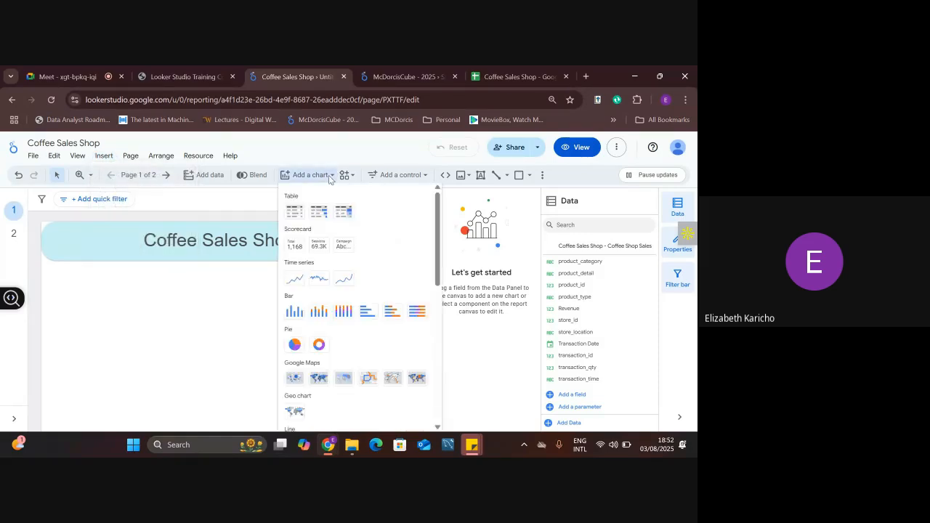
{"action": "left_click", "coordinate": [296, 250]}
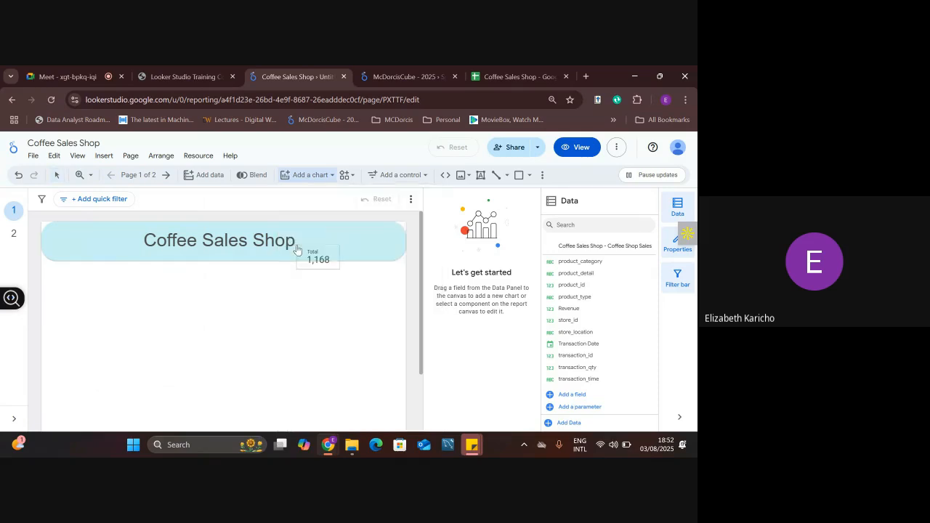
{"action": "left_click", "coordinate": [45, 276]}
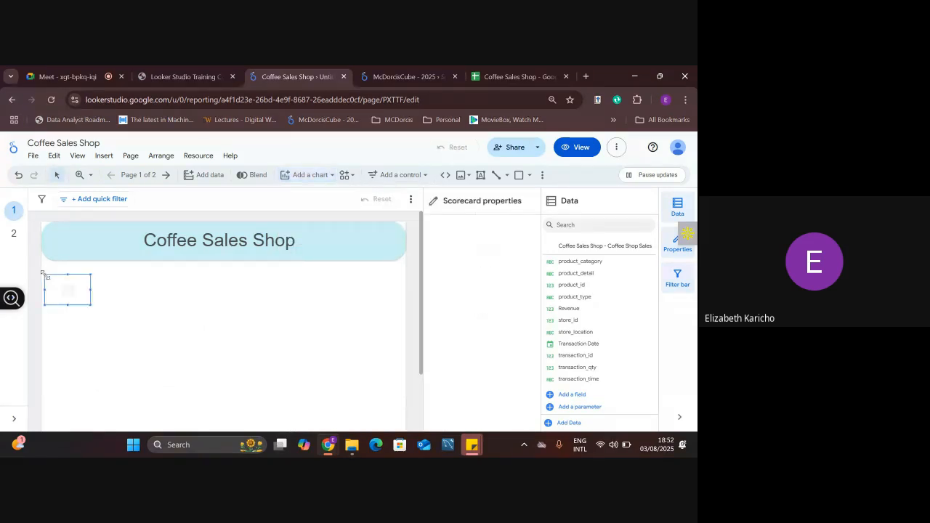
{"action": "left_click", "coordinate": [90, 311]}
{"action": "left_click", "coordinate": [80, 297]}
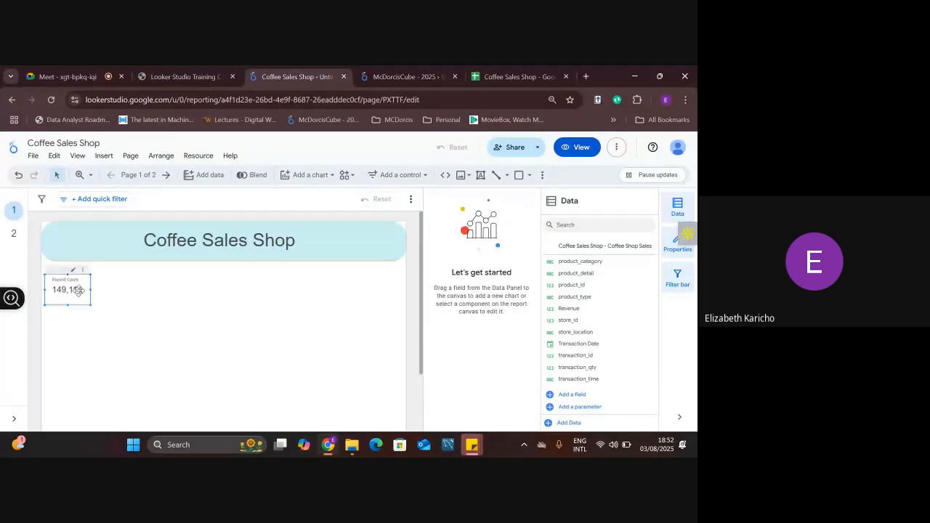
{"action": "left_click_drag", "start_coordinate": [88, 304], "coordinate": [139, 308]}
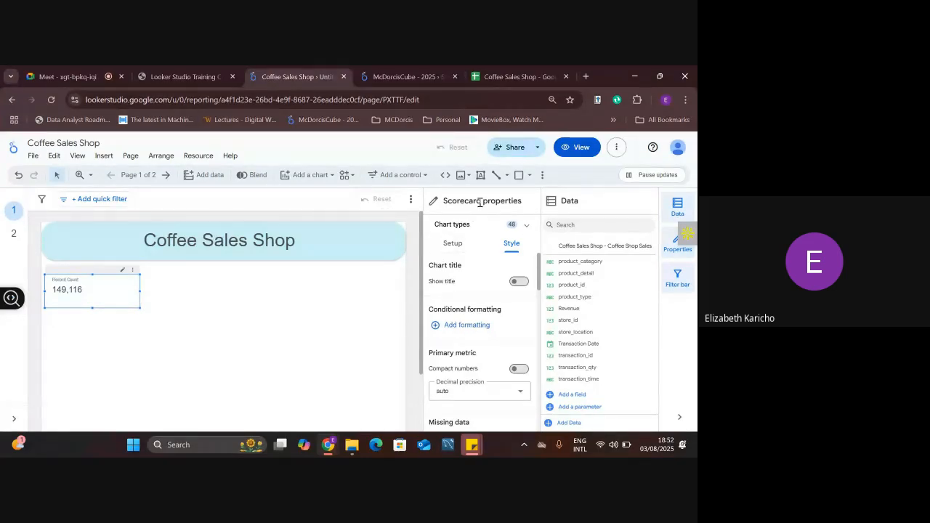
{"action": "left_click", "coordinate": [319, 233]}
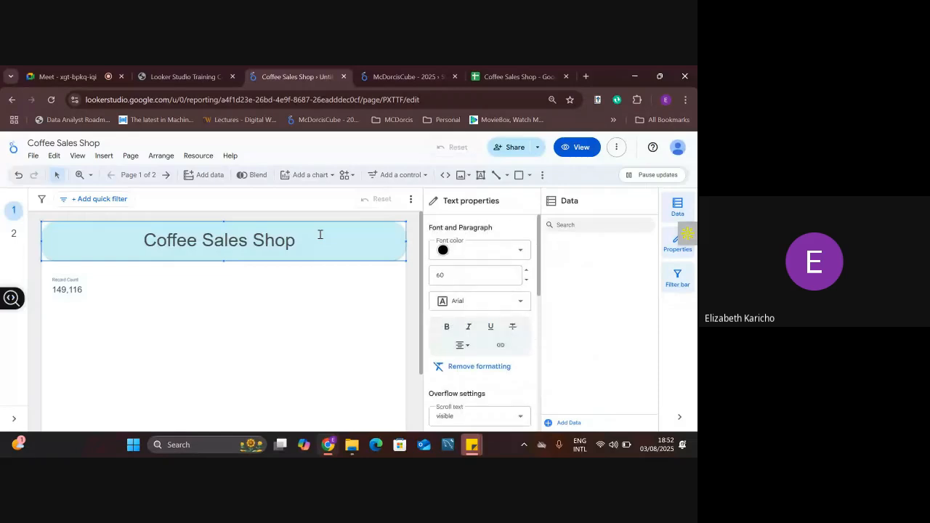
{"action": "left_click", "coordinate": [77, 289]}
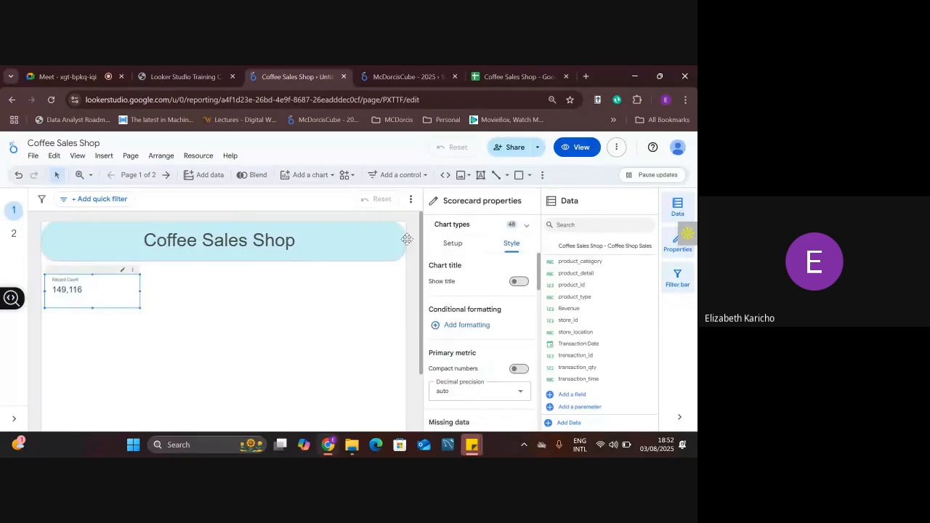
{"action": "left_click", "coordinate": [461, 245]}
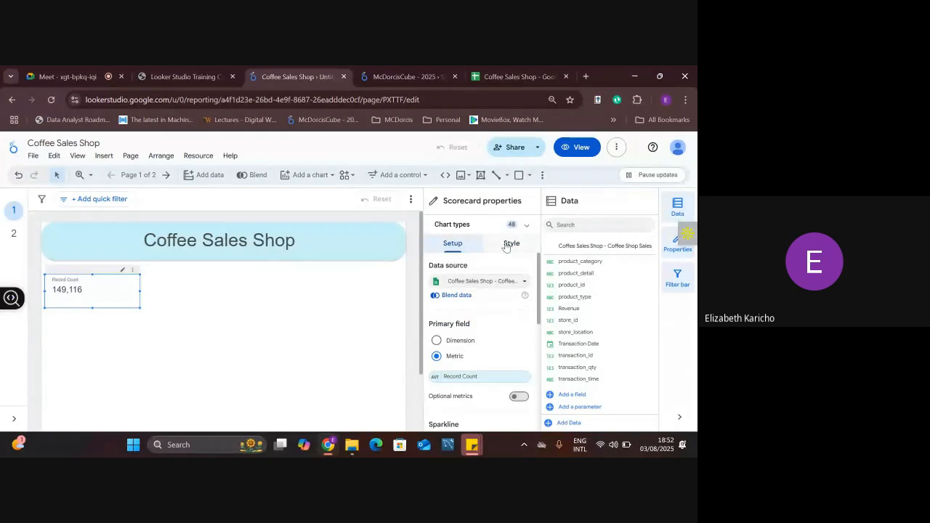
{"action": "left_click", "coordinate": [334, 245]}
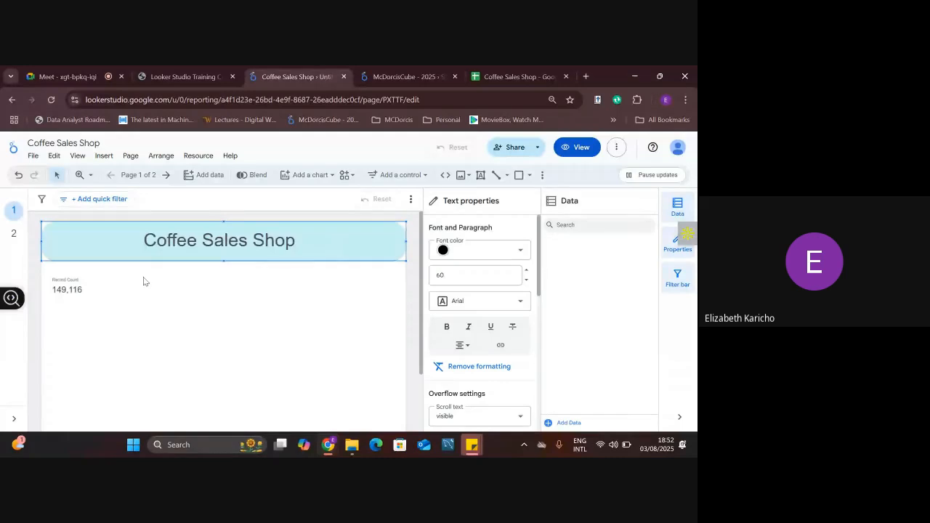
Set the primary metric of the scorecard below the title to Revenue.
{"action": "left_click", "coordinate": [64, 283]}
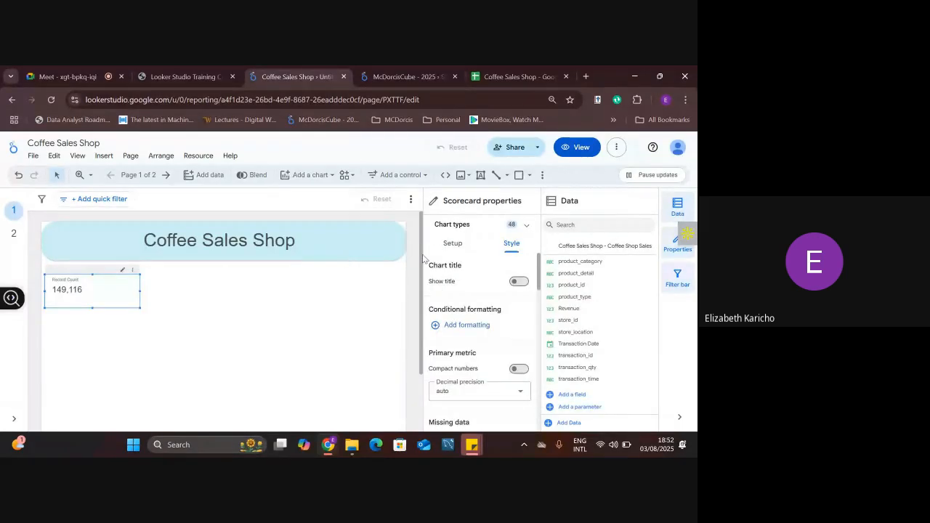
{"action": "left_click", "coordinate": [452, 244]}
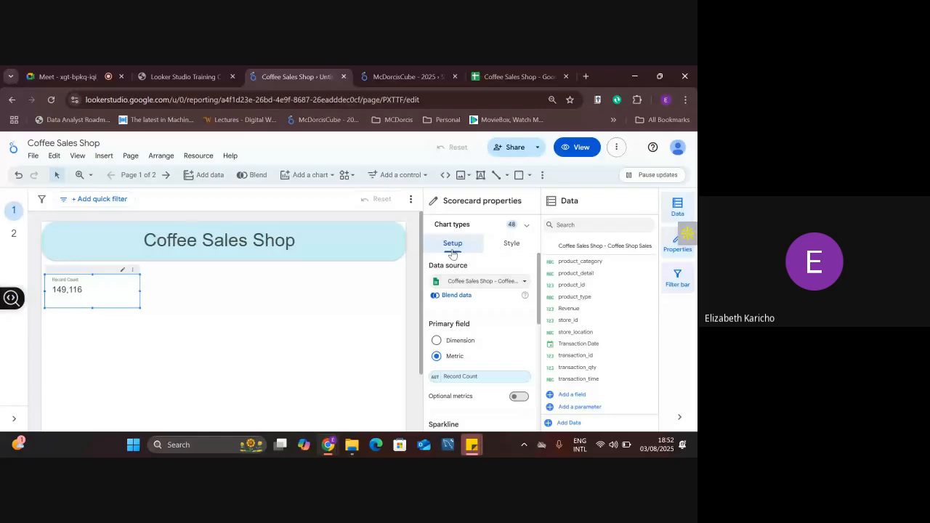
{"action": "scroll", "coordinate": [452, 253], "scroll_direction": "down", "scroll_amount": 1}
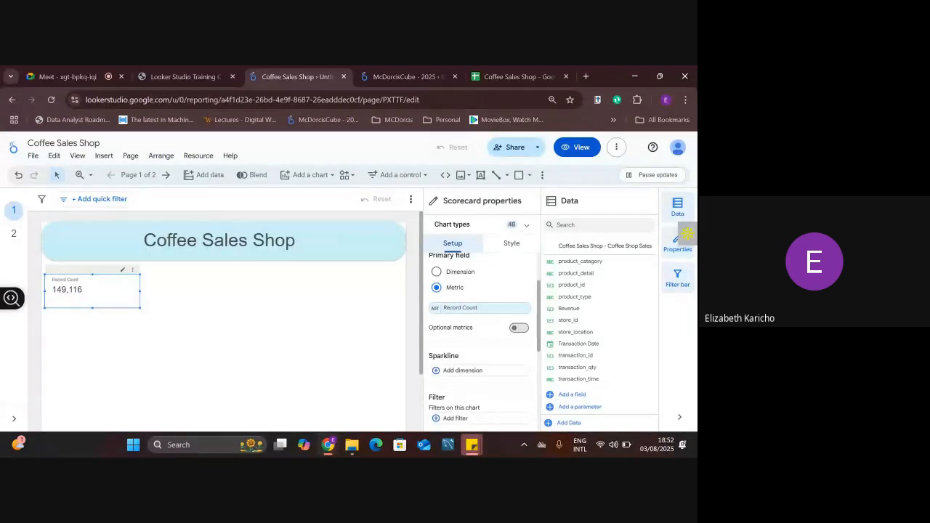
{"action": "left_click", "coordinate": [483, 309]}
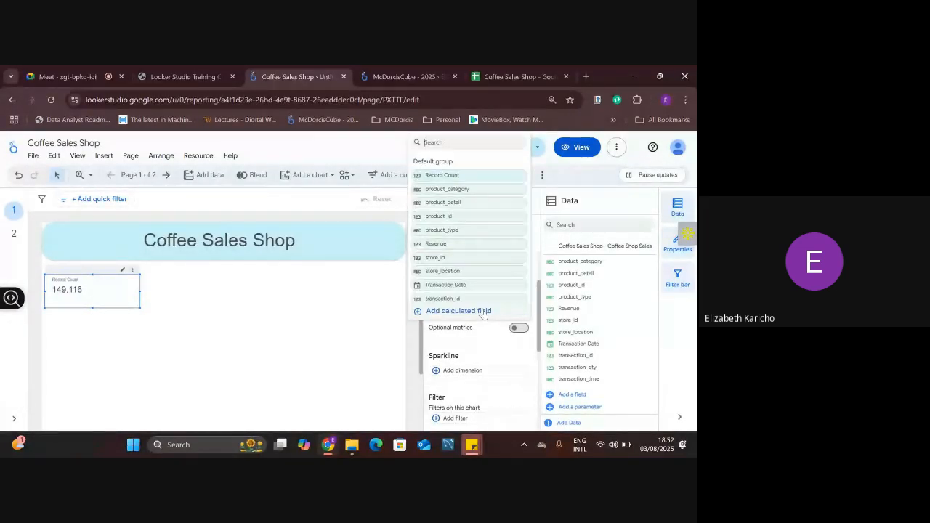
{"action": "left_click", "coordinate": [449, 250]}
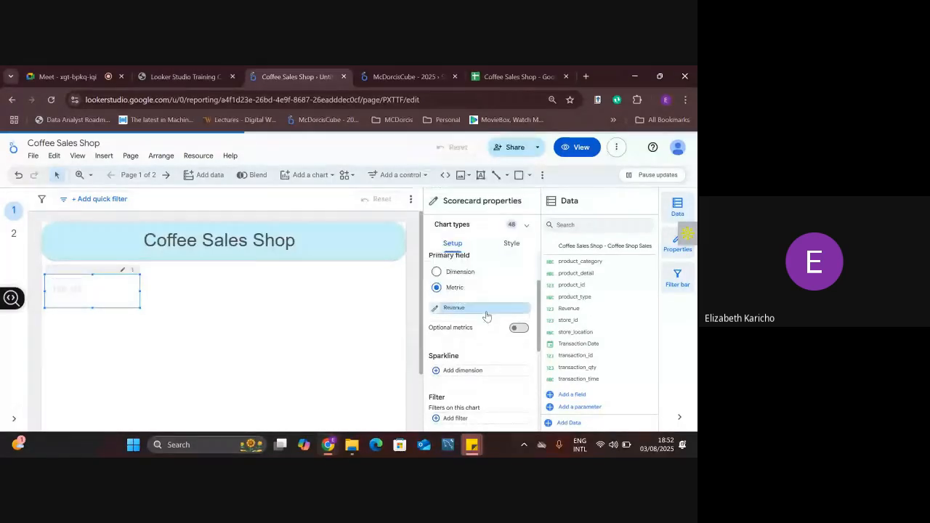
{"action": "scroll", "coordinate": [484, 313], "scroll_direction": "up", "scroll_amount": 2}
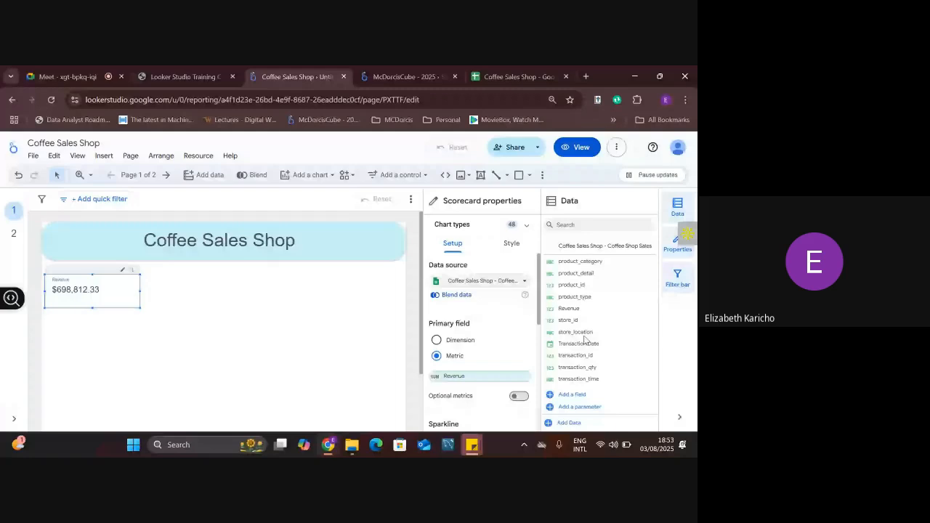
Try store_location as the scorecard's metric, and switch its primary field to Dimension and back to Metric.
{"action": "left_click", "coordinate": [472, 376]}
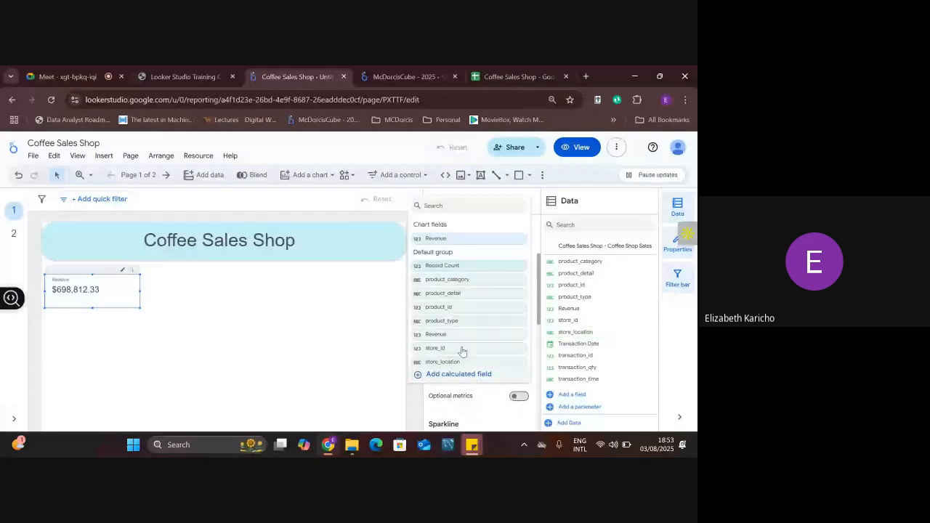
{"action": "left_click", "coordinate": [455, 361]}
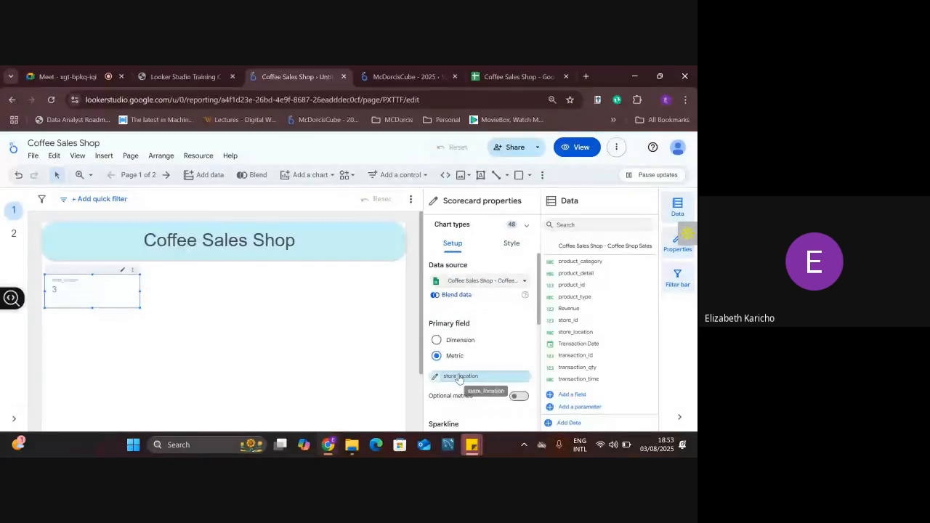
{"action": "left_click", "coordinate": [455, 377]}
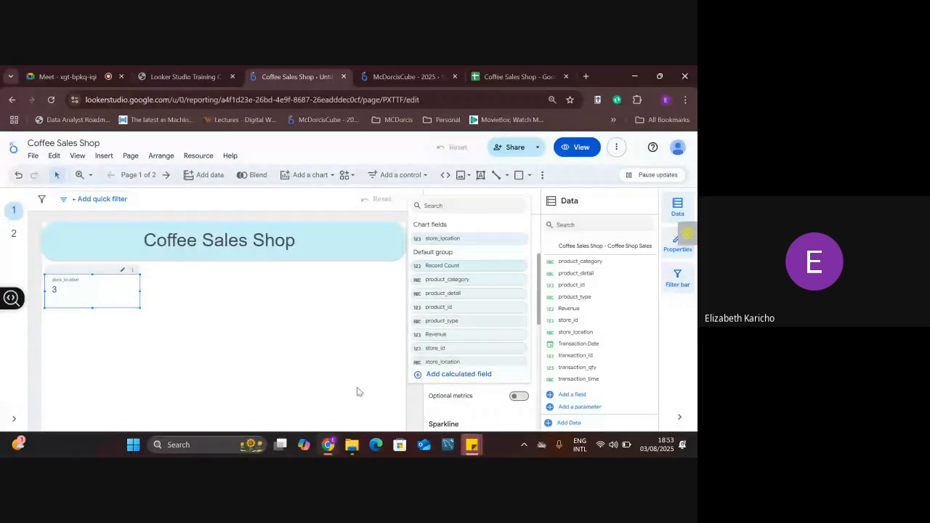
{"action": "left_click", "coordinate": [356, 391]}
{"action": "left_click", "coordinate": [436, 342]}
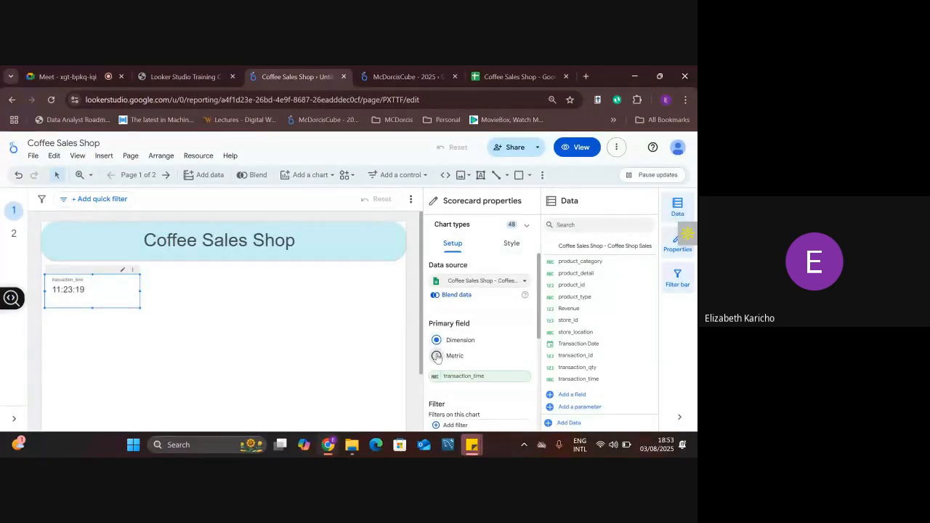
{"action": "left_click", "coordinate": [436, 356]}
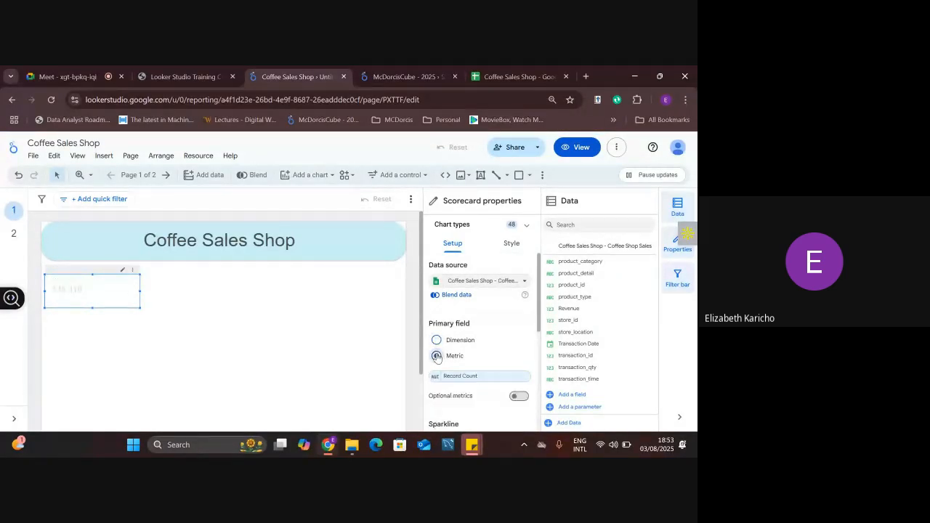
Search the metric fields for "re" and choose Revenue again as the scorecard's metric.
{"action": "left_click", "coordinate": [468, 376]}
{"action": "type", "text": "re"}
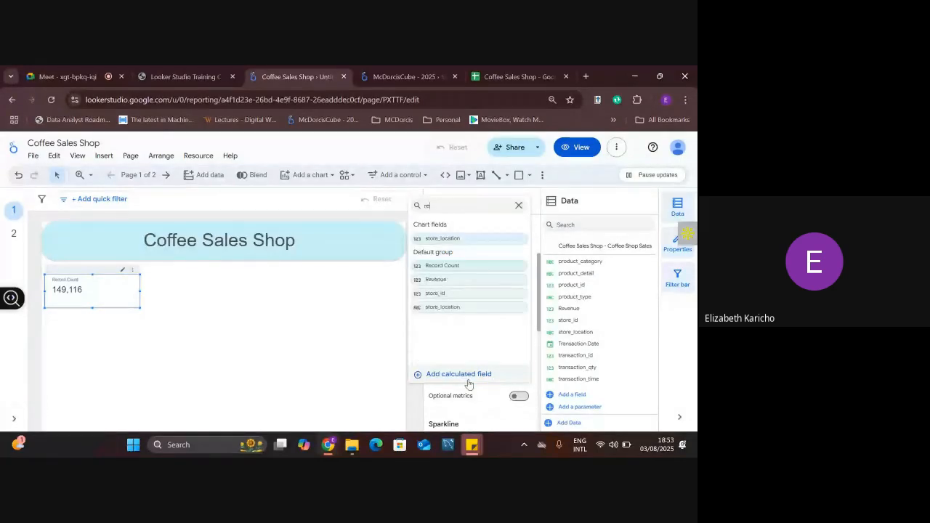
{"action": "left_click", "coordinate": [451, 279]}
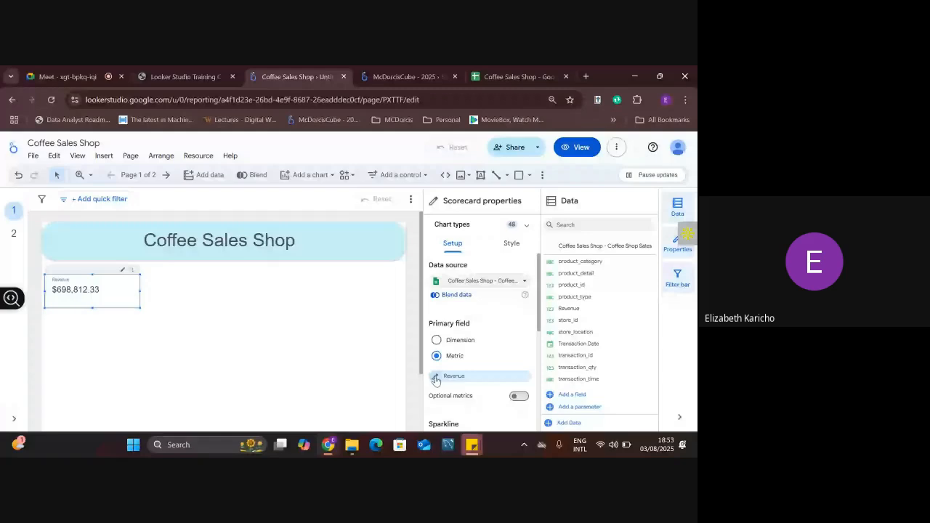
Set the display name of the scorecard's Revenue metric to "Total Revenue".
{"action": "left_click", "coordinate": [436, 378]}
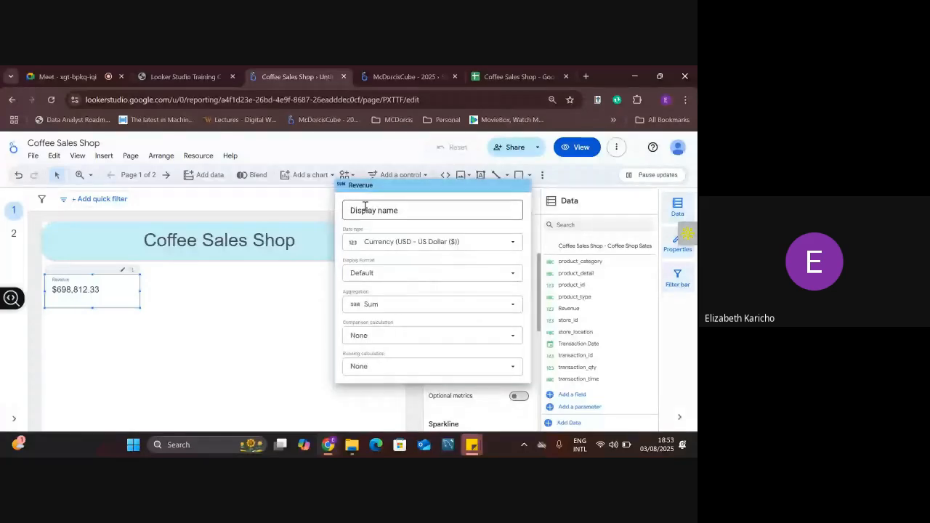
{"action": "left_click", "coordinate": [365, 208]}
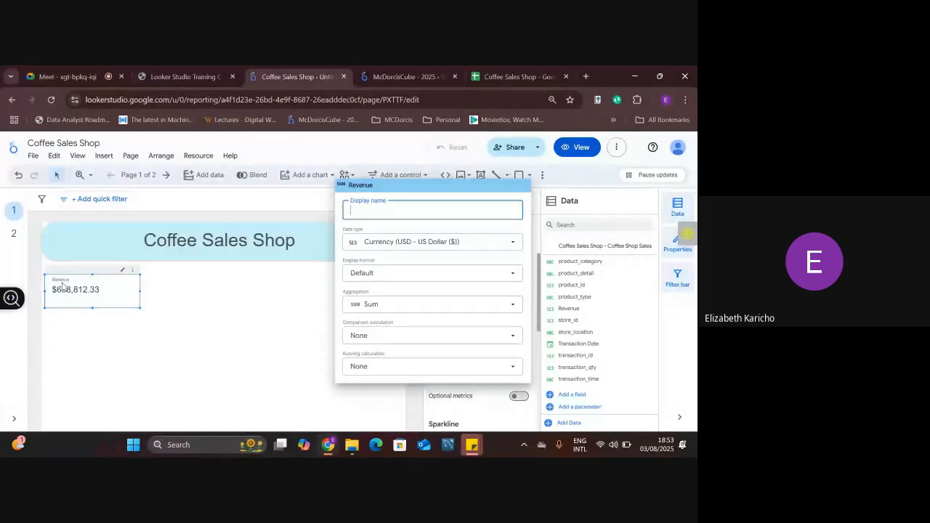
{"action": "type", "text": "Tota"}
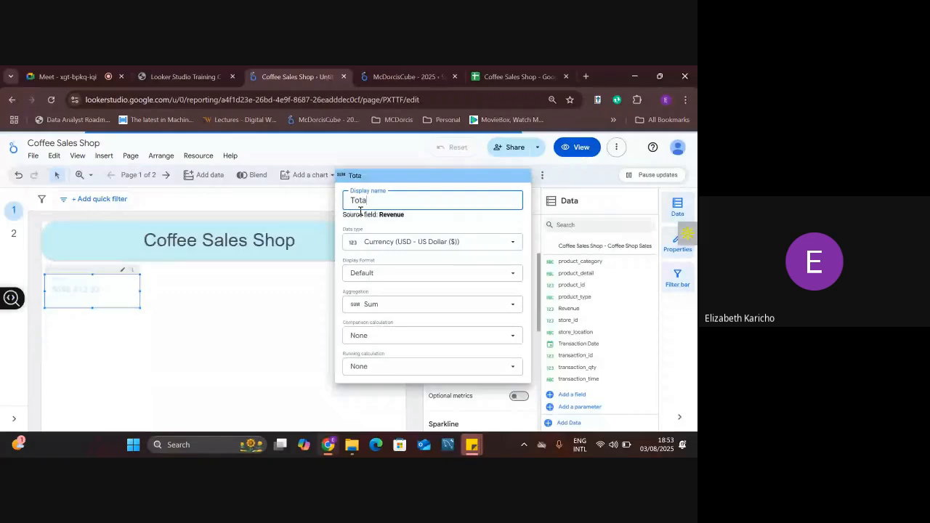
{"action": "type", "text": "l Revenue"}
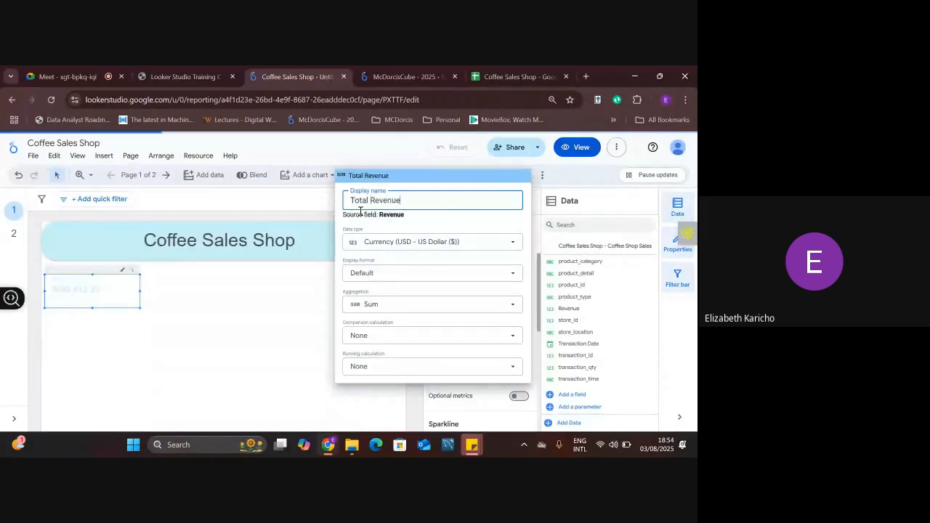
{"action": "left_click", "coordinate": [458, 226]}
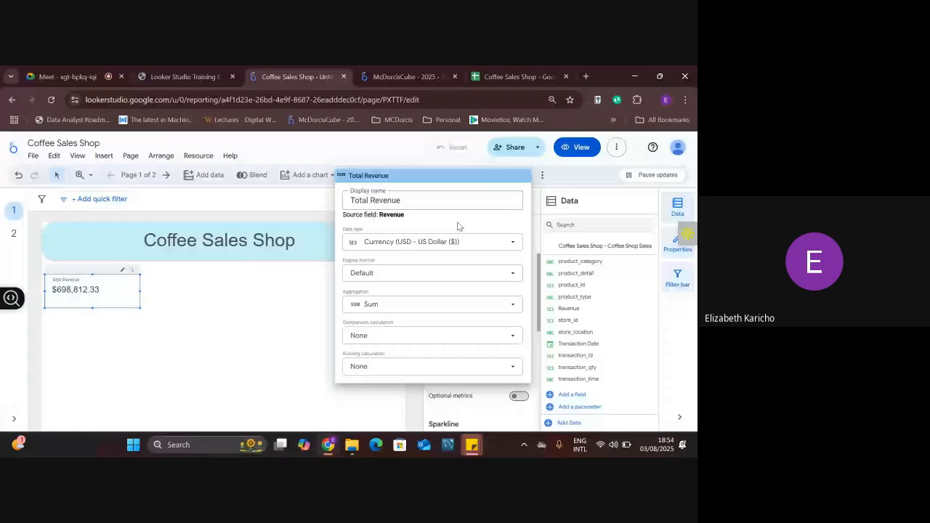
Set the Total Revenue metric's display format to Number(0), keeping its US Dollar currency data type and Sum aggregation.
{"action": "left_click", "coordinate": [514, 246]}
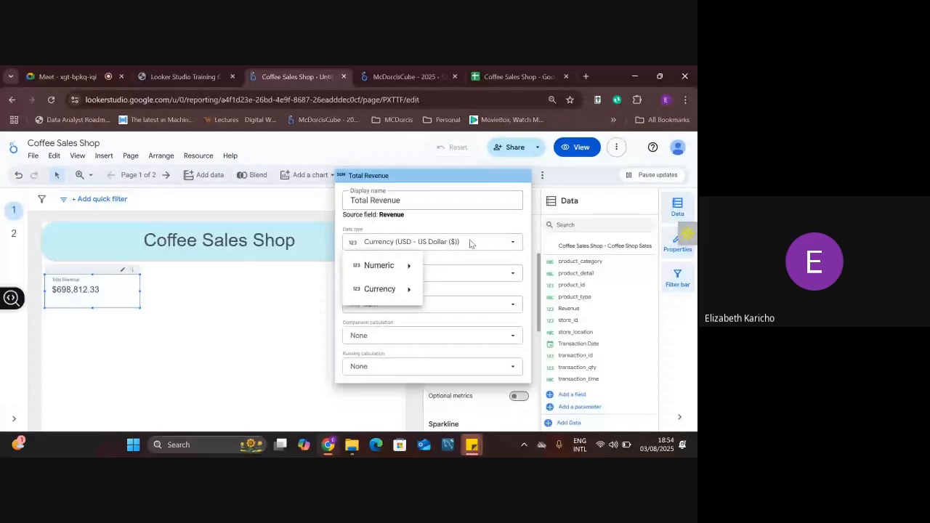
{"action": "mouse_move", "coordinate": [411, 266]}
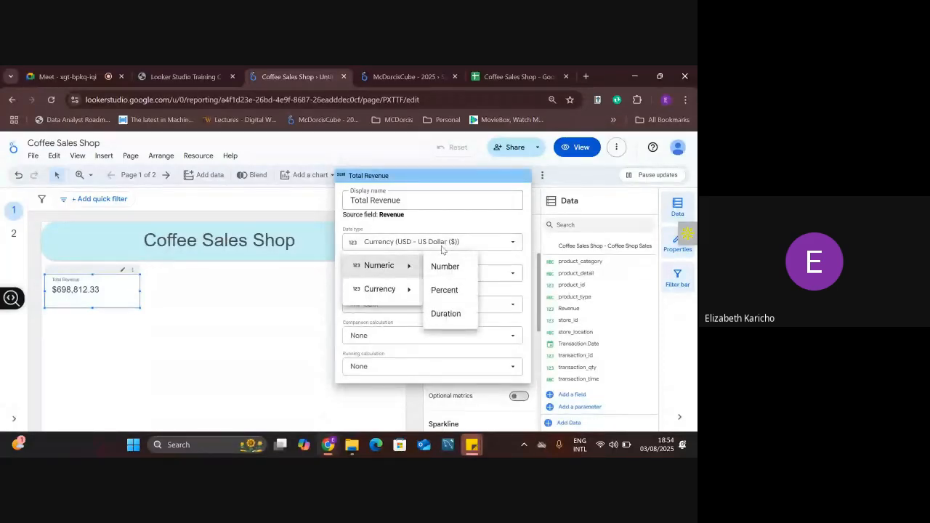
{"action": "left_click", "coordinate": [459, 221]}
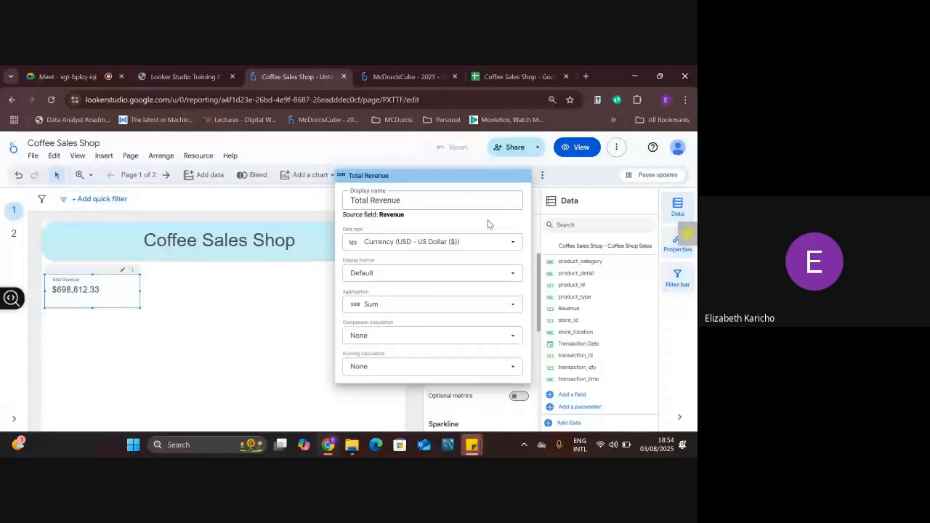
{"action": "left_click", "coordinate": [444, 276]}
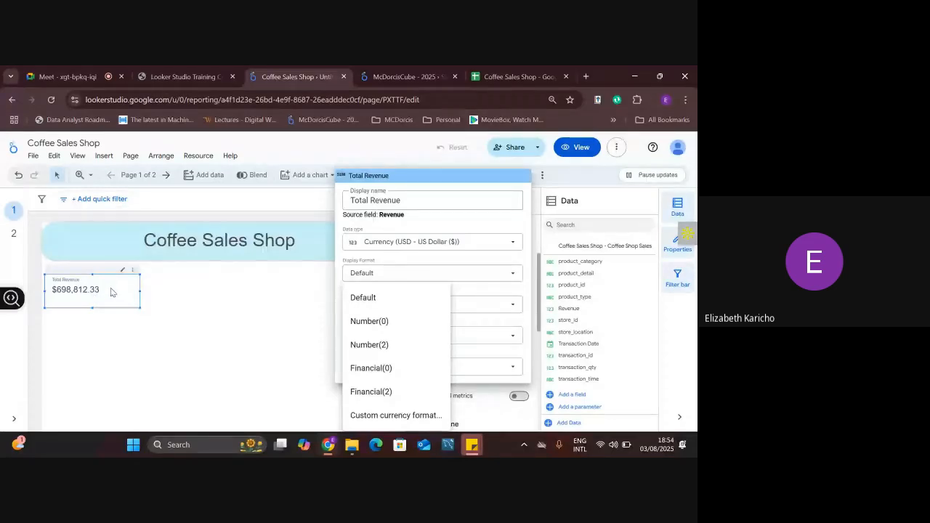
{"action": "left_click", "coordinate": [387, 322]}
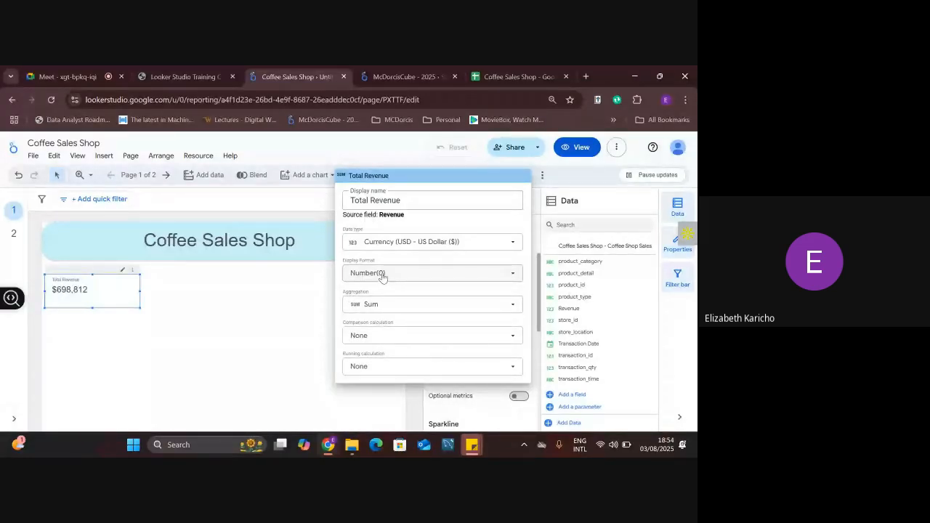
{"action": "left_click", "coordinate": [396, 304]}
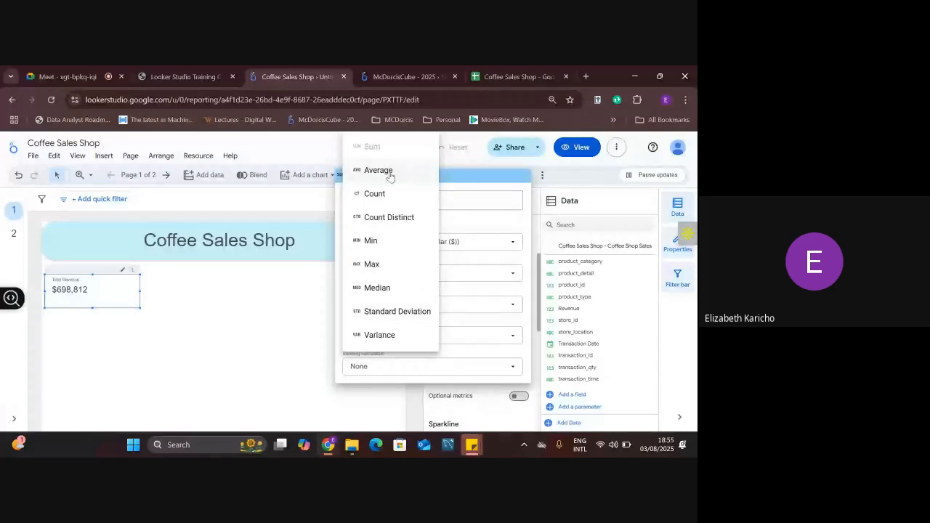
{"action": "left_click", "coordinate": [495, 312]}
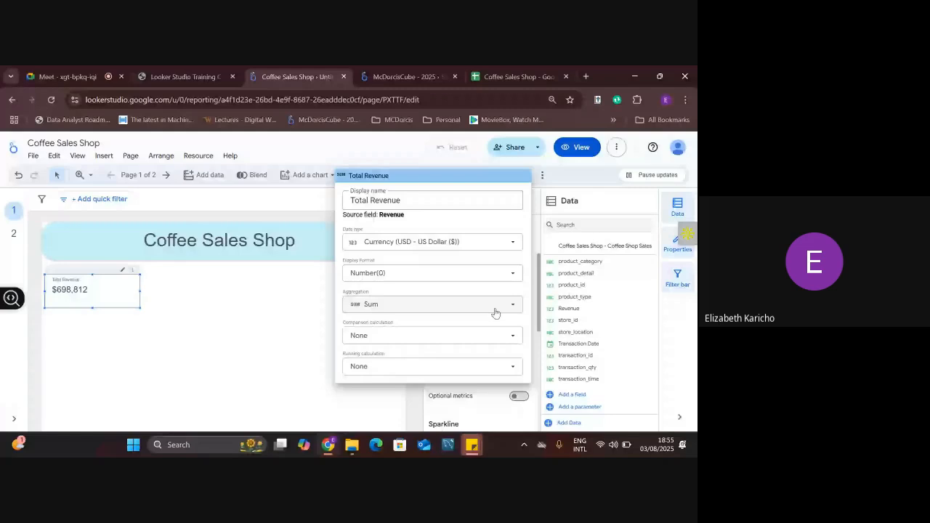
{"action": "left_click", "coordinate": [537, 221]}
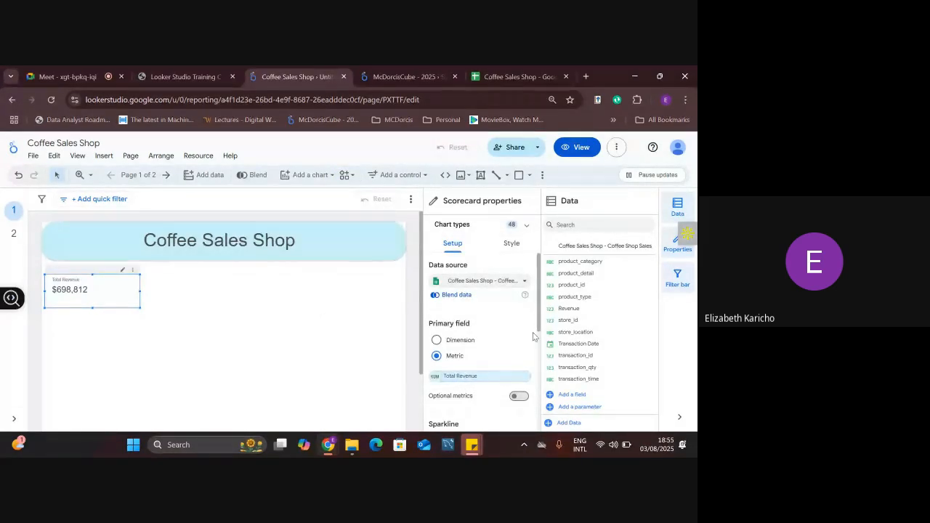
Review the scorecard's date range settings and the fields available for its date range dimension.
{"action": "left_click_drag", "start_coordinate": [539, 318], "coordinate": [550, 395]}
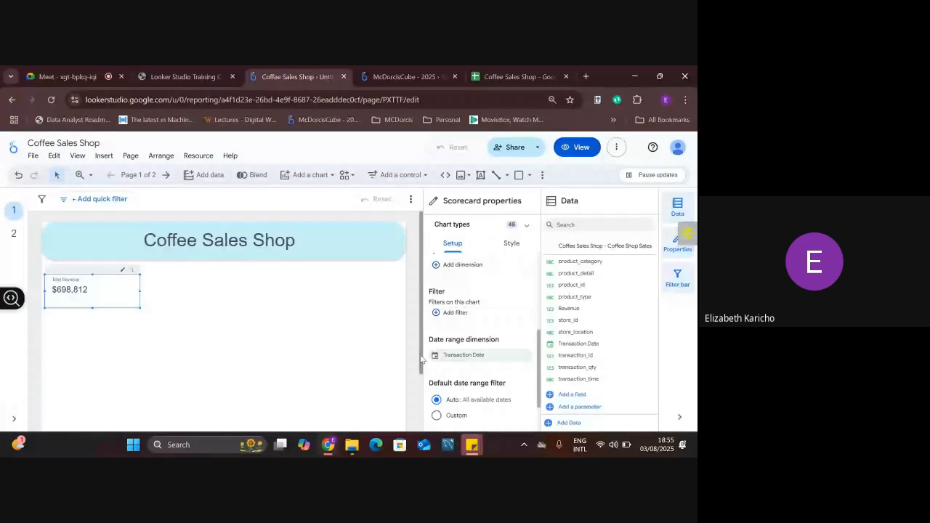
{"action": "scroll", "coordinate": [523, 392], "scroll_direction": "down", "scroll_amount": 2}
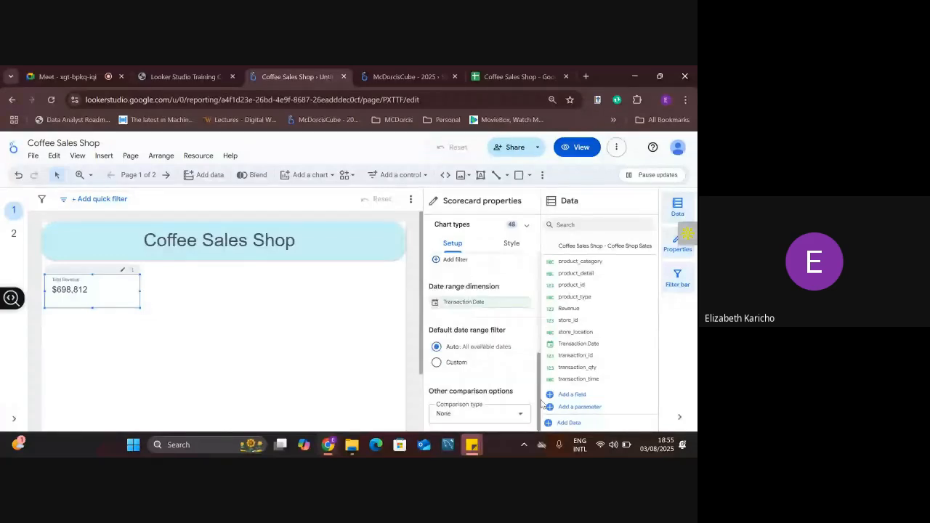
{"action": "scroll", "coordinate": [467, 347], "scroll_direction": "up", "scroll_amount": 2}
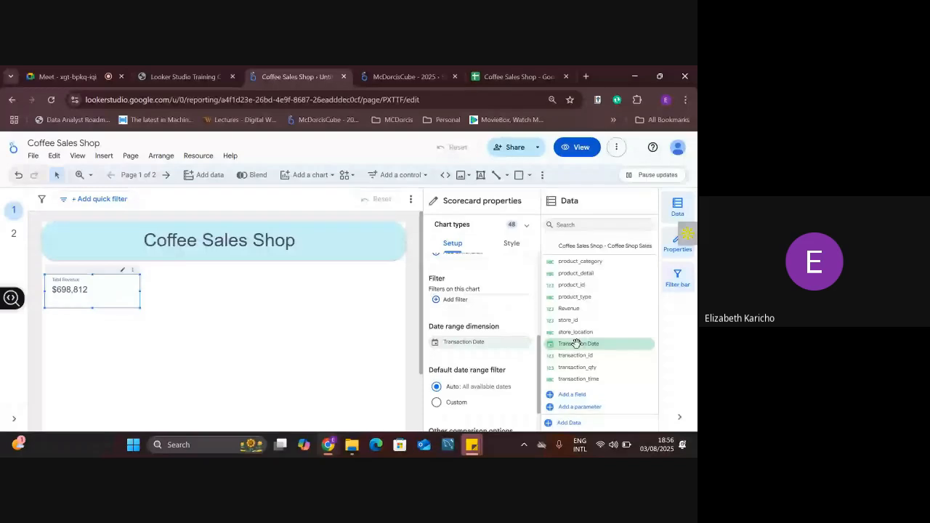
{"action": "left_click", "coordinate": [485, 346]}
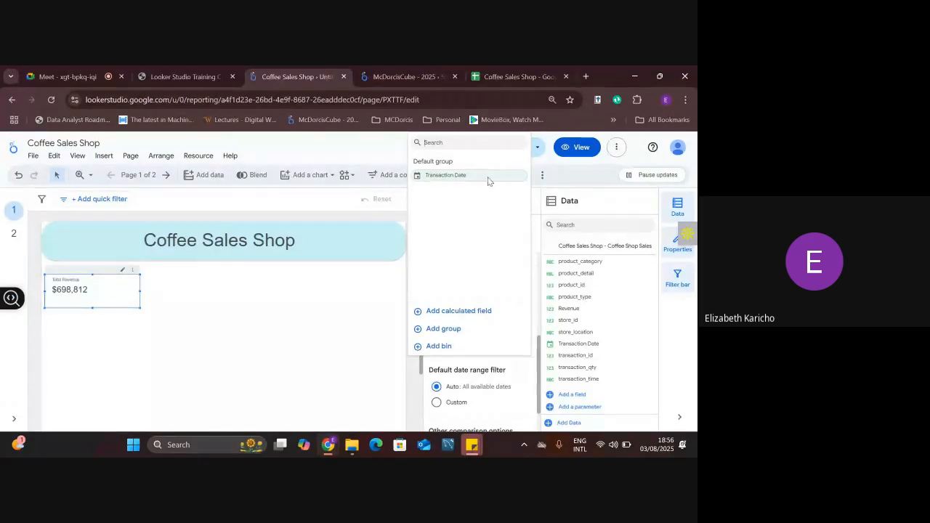
{"action": "left_click", "coordinate": [535, 287]}
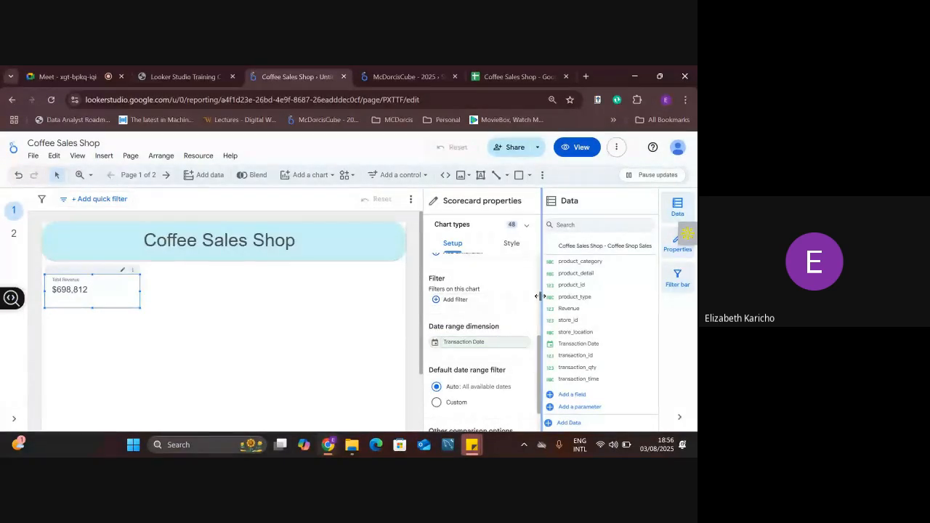
Show a chart title on the scorecard and change its text to "Total Revenue-".
{"action": "left_click", "coordinate": [512, 244]}
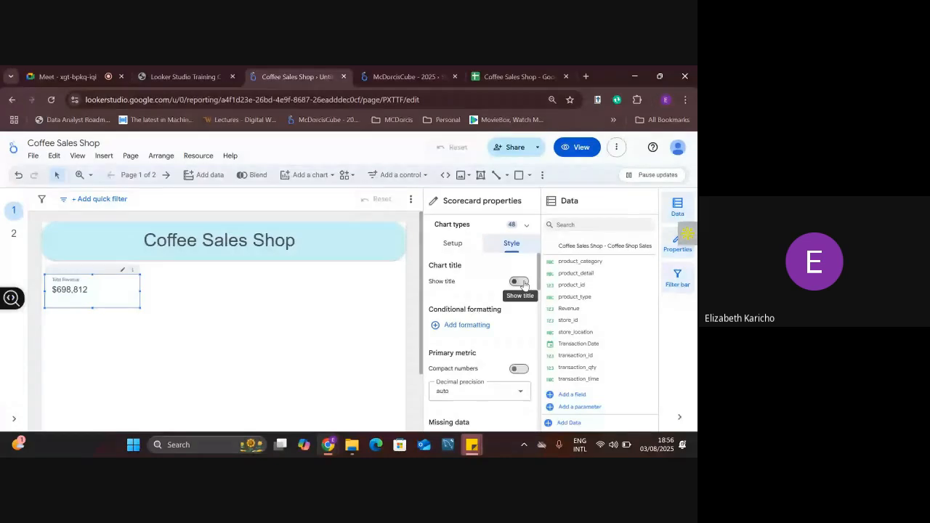
{"action": "left_click", "coordinate": [519, 282]}
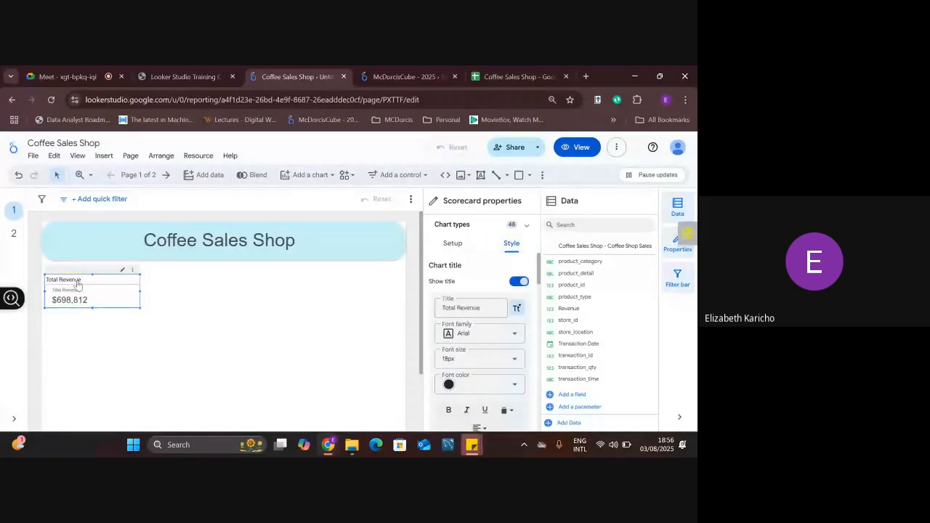
{"action": "left_click", "coordinate": [486, 309]}
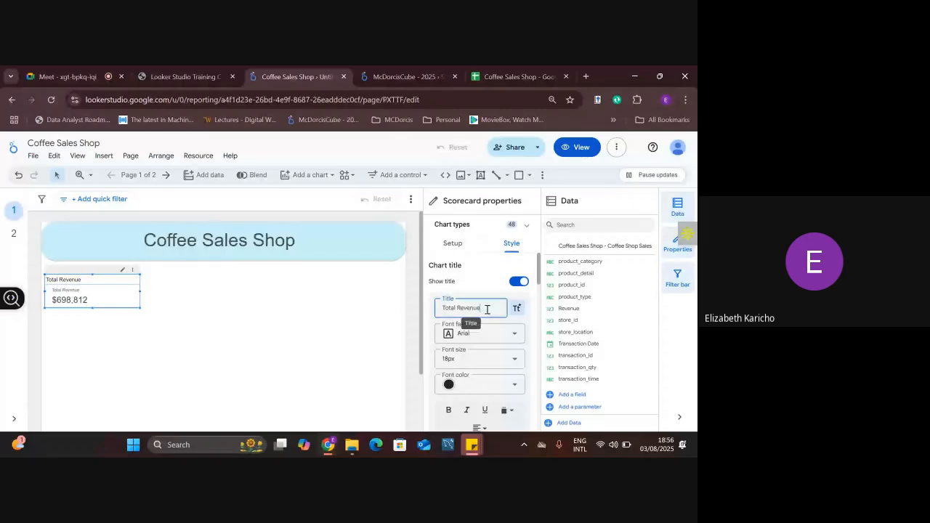
{"action": "type", "text": "-"}
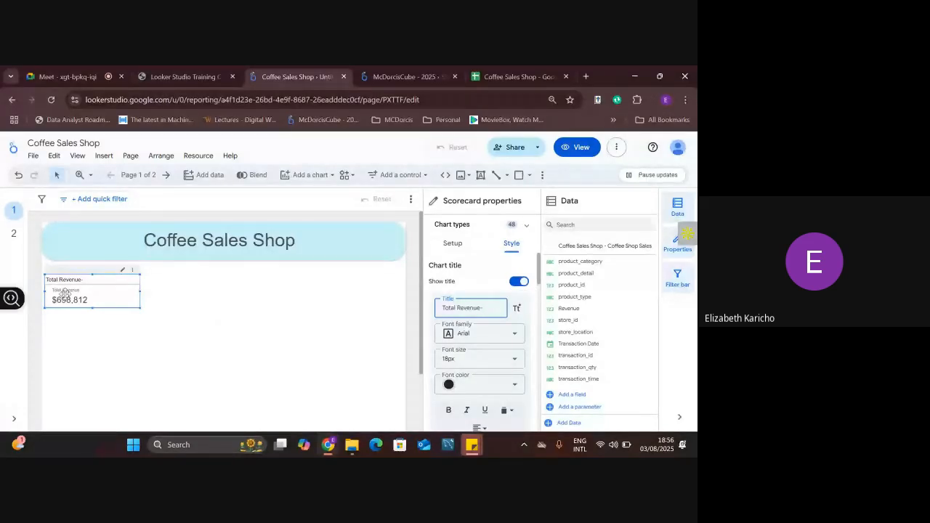
{"action": "left_click", "coordinate": [524, 264]}
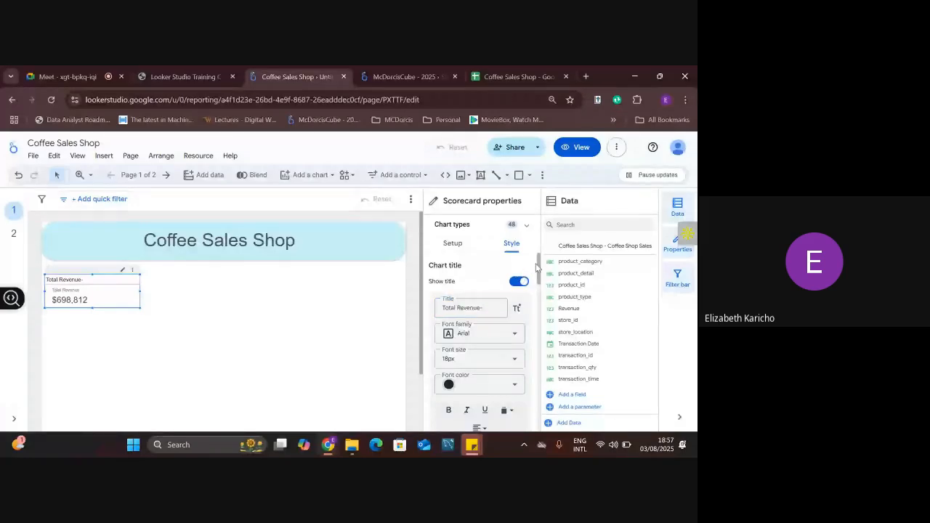
Hide the field name in the scorecard's label style, leaving the chart title above the value.
{"action": "left_click_drag", "start_coordinate": [536, 268], "coordinate": [546, 331]}
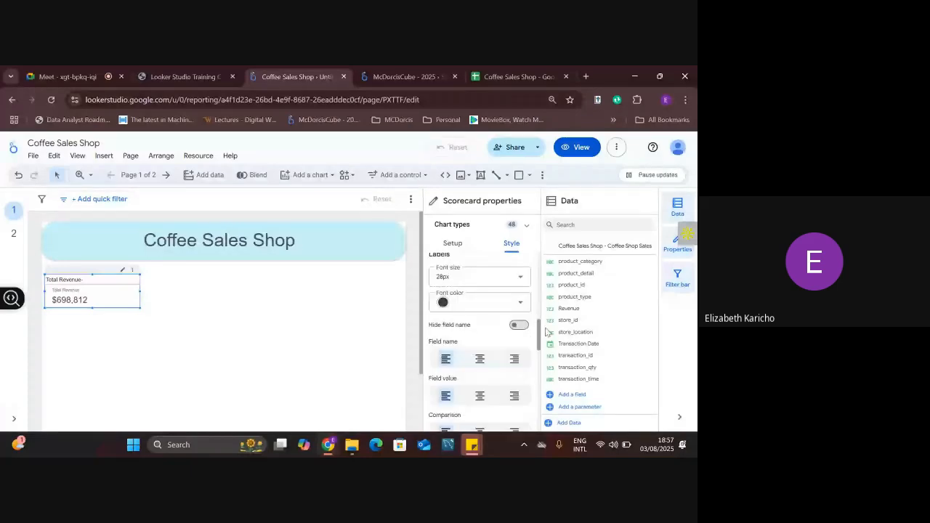
{"action": "scroll", "coordinate": [527, 319], "scroll_direction": "down", "scroll_amount": 1}
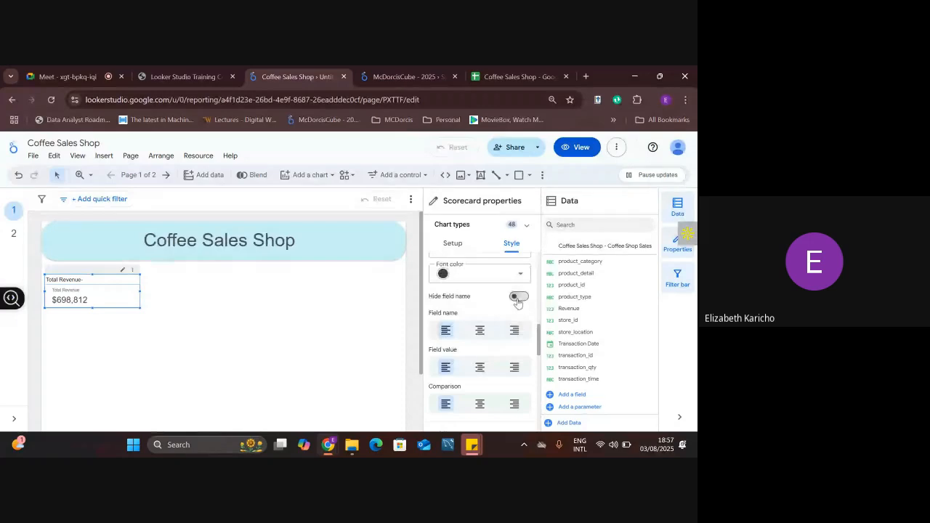
{"action": "left_click", "coordinate": [518, 301]}
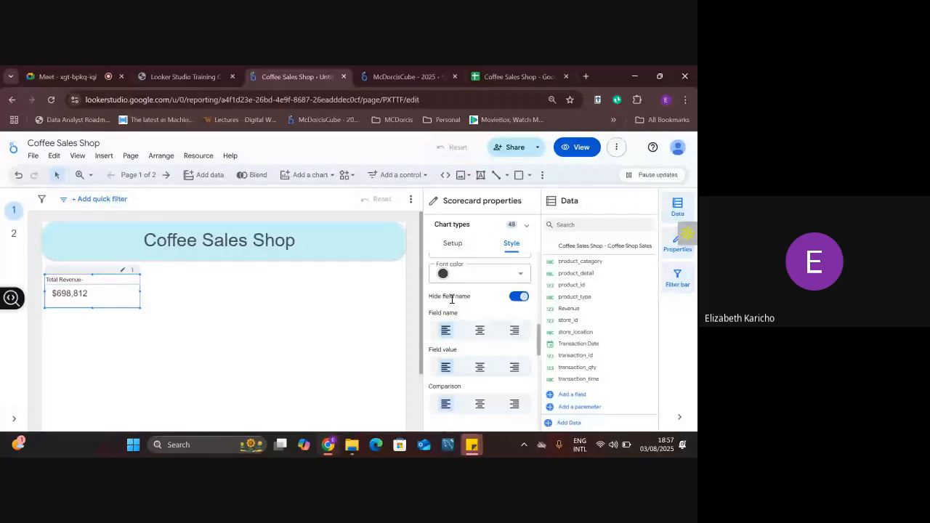
Reload the Coffee Sales Shop spreadsheet in Google Sheets and return to the Looker Studio report.
{"action": "left_click", "coordinate": [511, 75]}
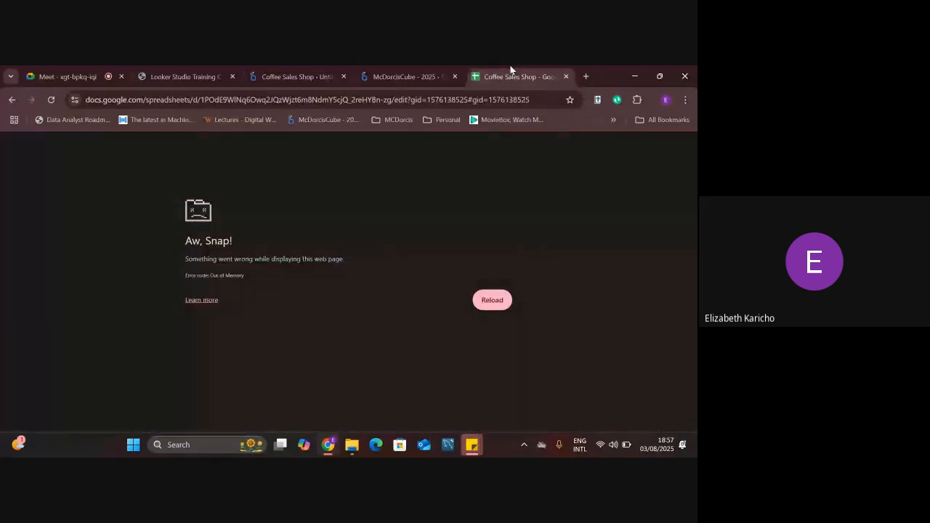
{"action": "left_click", "coordinate": [492, 300]}
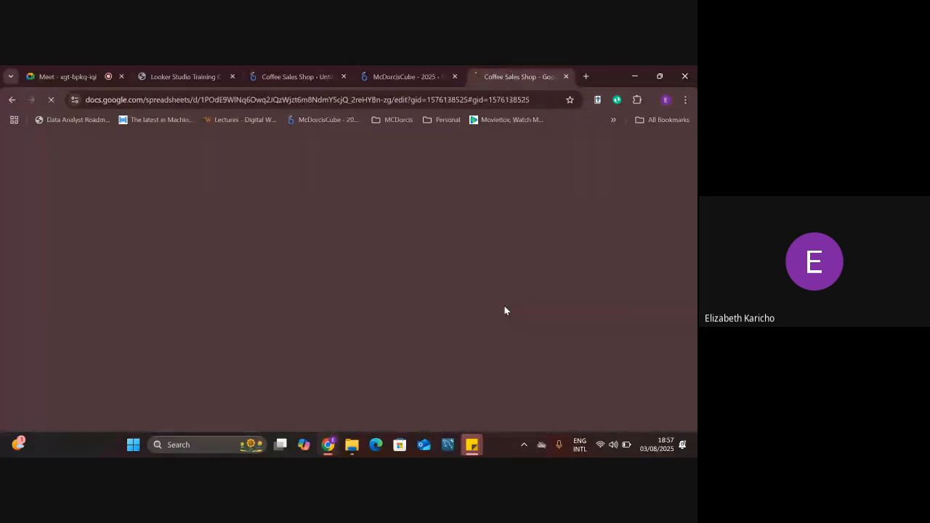
{"action": "left_click", "coordinate": [285, 70]}
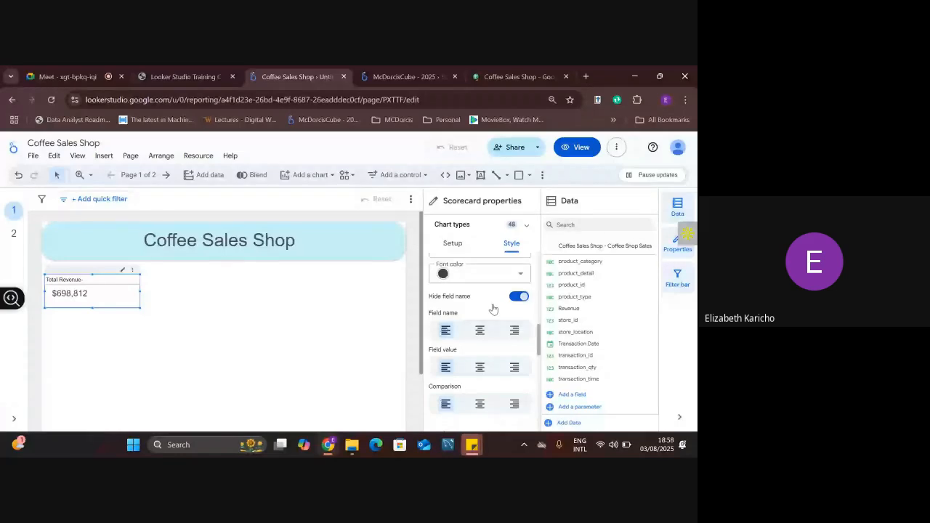
Show the scorecard's field name again and turn off its chart title.
{"action": "left_click", "coordinate": [517, 297]}
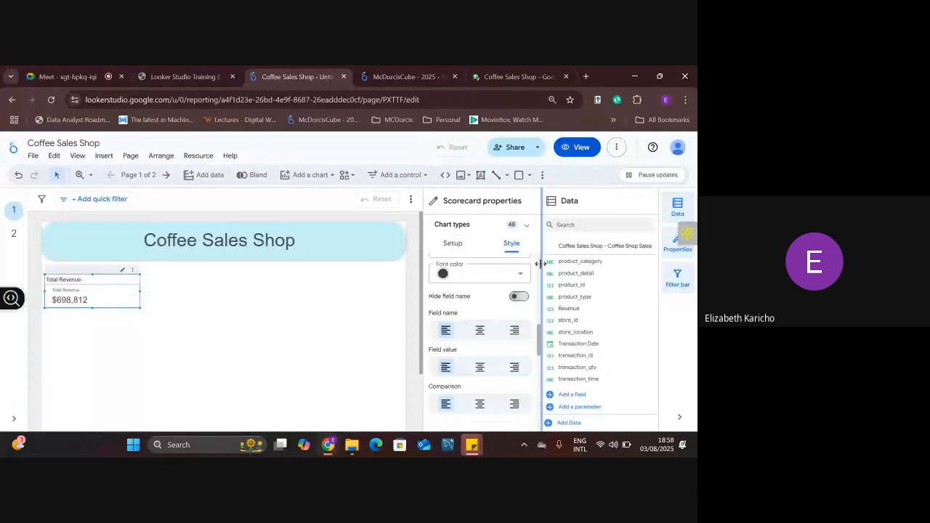
{"action": "scroll", "coordinate": [537, 259], "scroll_direction": "up", "scroll_amount": 2}
{"action": "scroll", "coordinate": [537, 259], "scroll_direction": "up", "scroll_amount": 5}
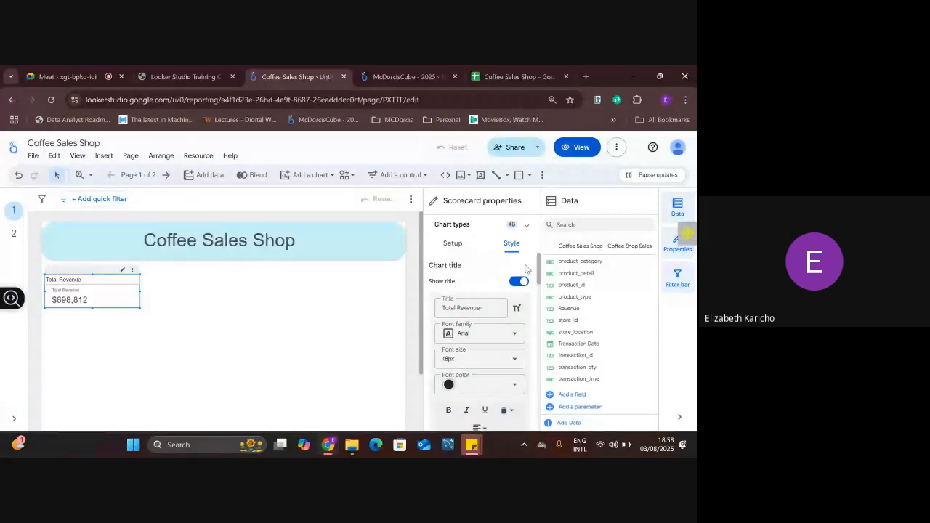
{"action": "left_click", "coordinate": [518, 281]}
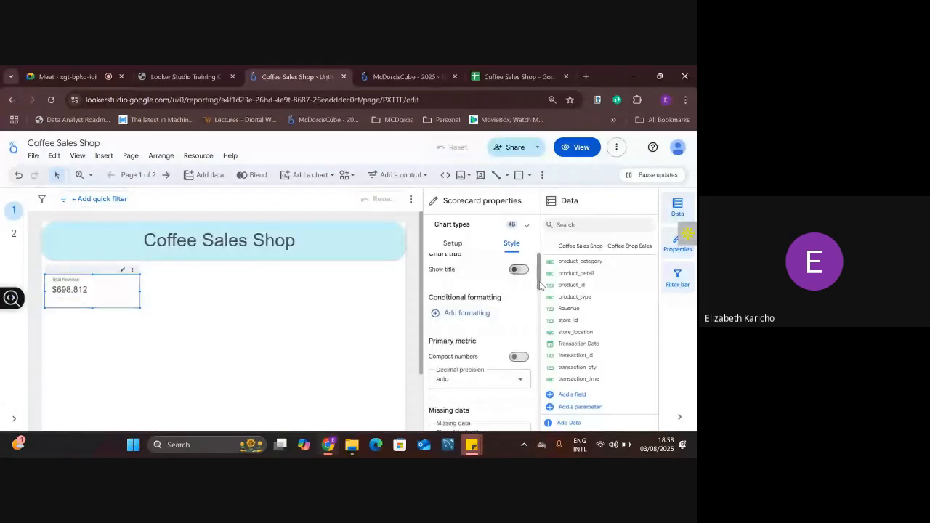
Hide the scorecard's field name so that only the revenue value is displayed.
{"action": "scroll", "coordinate": [538, 305], "scroll_direction": "down", "scroll_amount": 3}
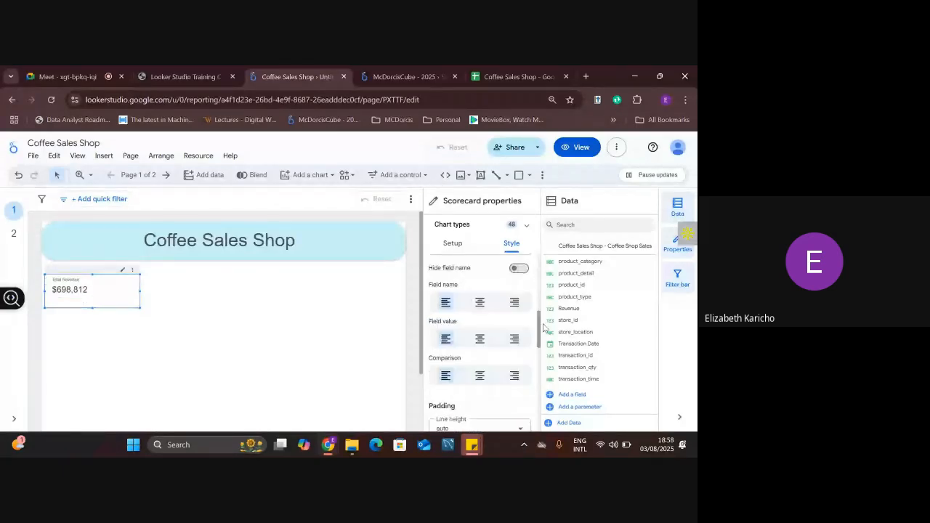
{"action": "left_click", "coordinate": [517, 268]}
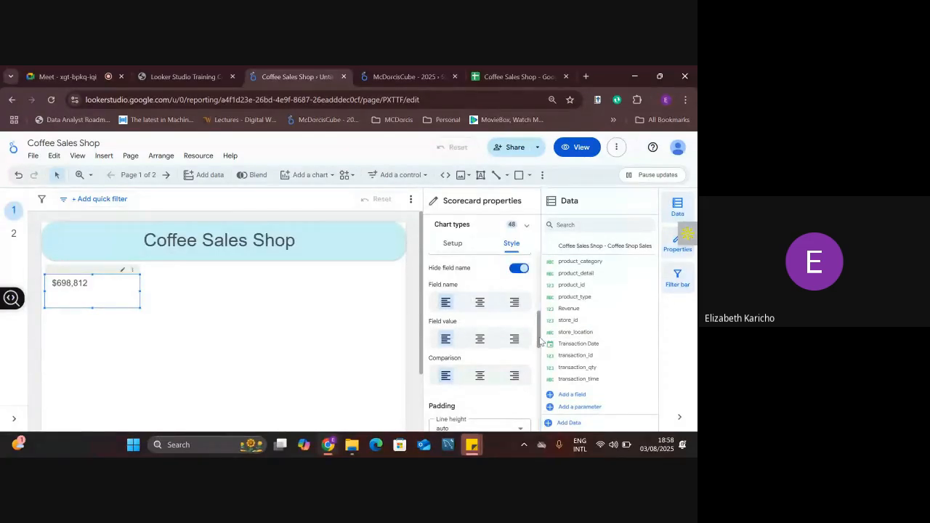
{"action": "mouse_move", "coordinate": [541, 333]}
{"action": "left_mouse_down"}
{"action": "mouse_move", "coordinate": [542, 278]}
{"action": "mouse_move", "coordinate": [541, 318]}
{"action": "left_mouse_up"}
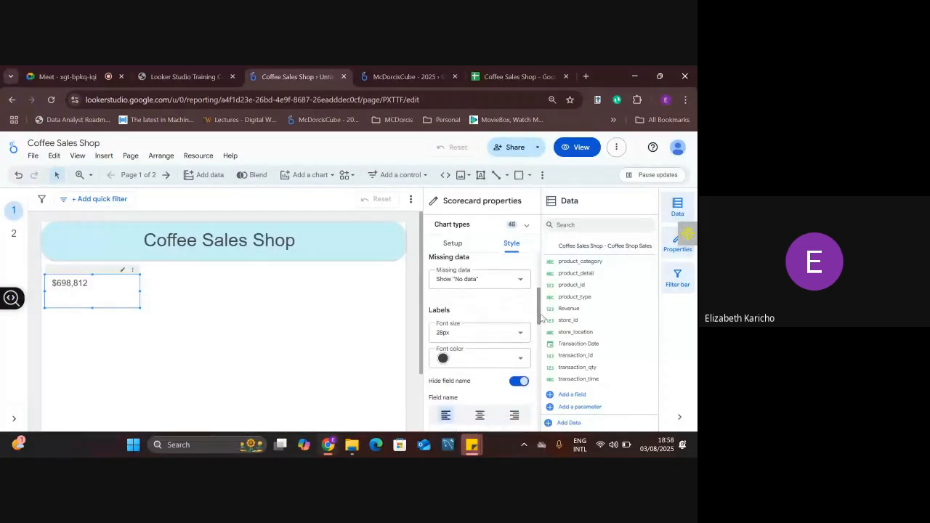
{"action": "left_click", "coordinate": [515, 285]}
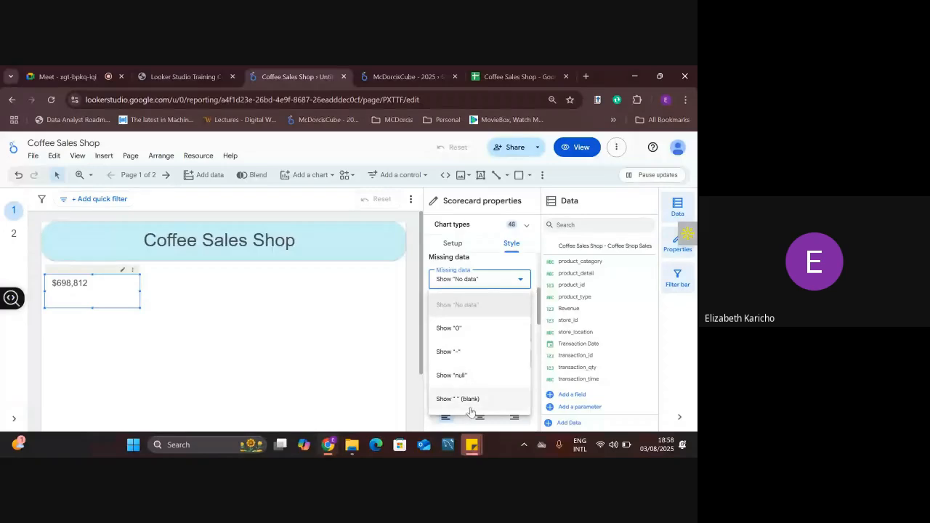
{"action": "left_click", "coordinate": [520, 268]}
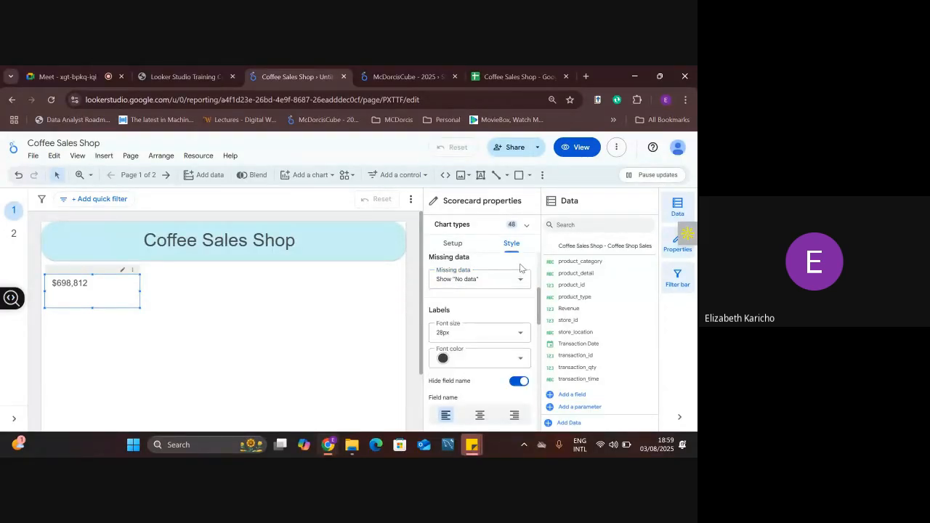
{"action": "left_click", "coordinate": [520, 333]}
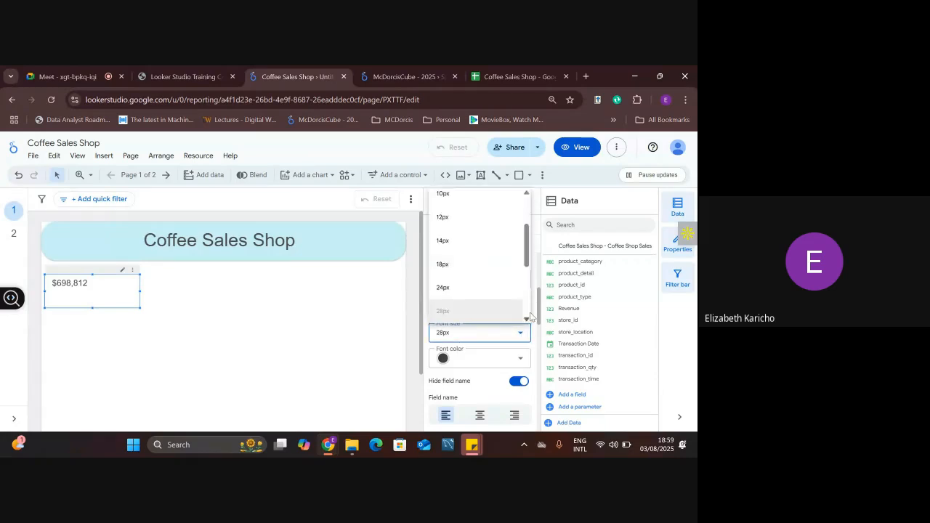
{"action": "left_click", "coordinate": [535, 335]}
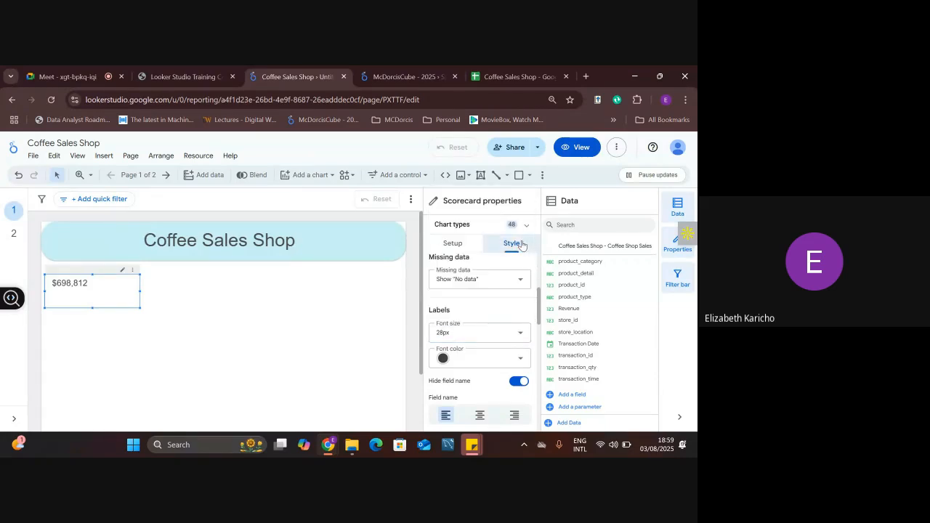
Show the scorecard's field name again and set its label font size to 36px.
{"action": "left_click", "coordinate": [516, 383]}
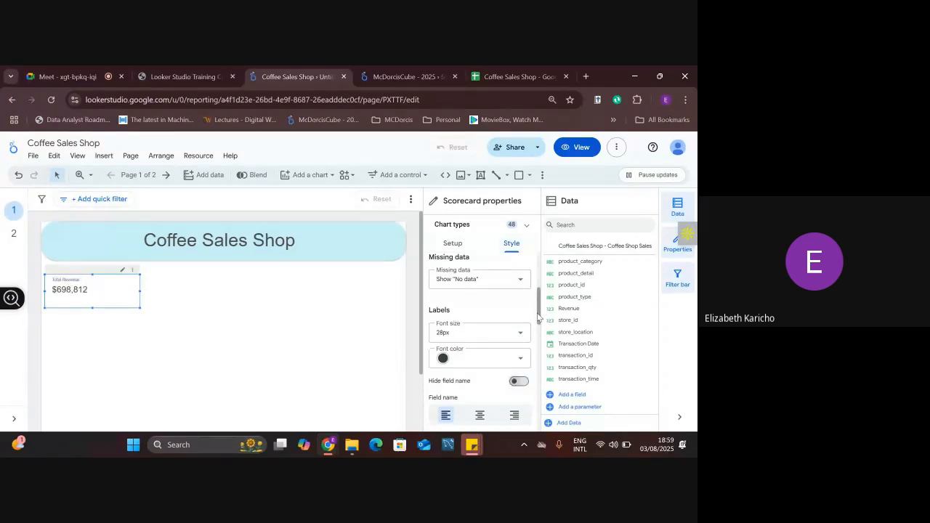
{"action": "left_click", "coordinate": [498, 333]}
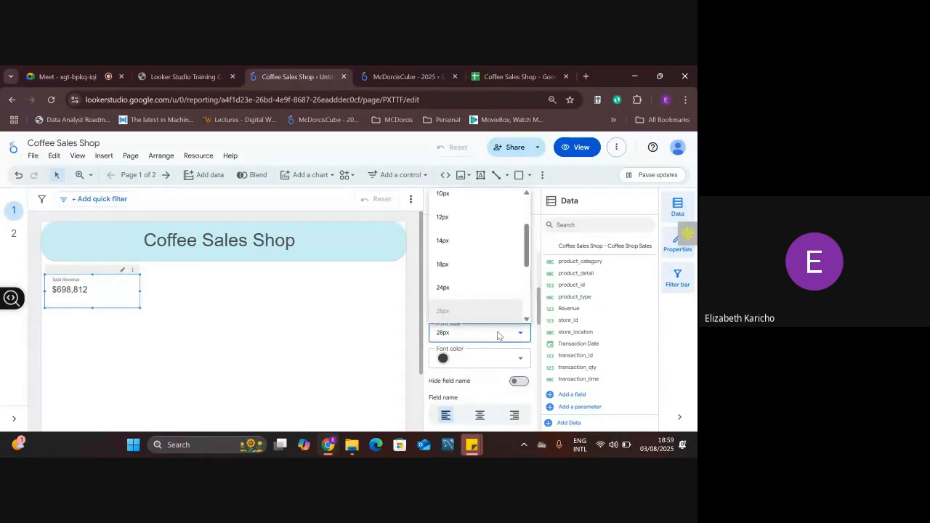
{"action": "left_click", "coordinate": [525, 279]}
{"action": "left_click", "coordinate": [460, 242]}
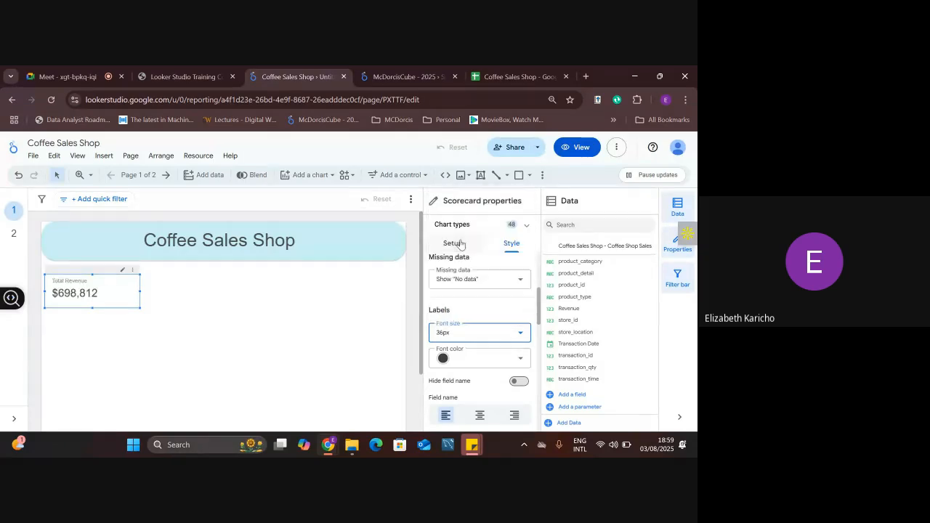
Try a 60px label font size on the scorecard and set it back to 36px, keeping the current font color.
{"action": "left_click", "coordinate": [489, 333]}
{"action": "scroll", "coordinate": [529, 295], "scroll_direction": "down", "scroll_amount": 1}
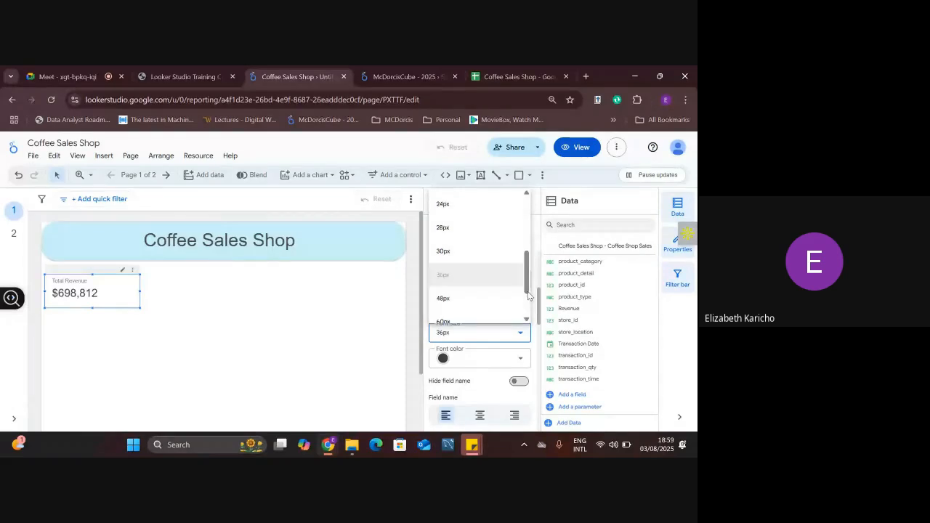
{"action": "scroll", "coordinate": [528, 296], "scroll_direction": "down", "scroll_amount": 1}
{"action": "left_click", "coordinate": [451, 257]}
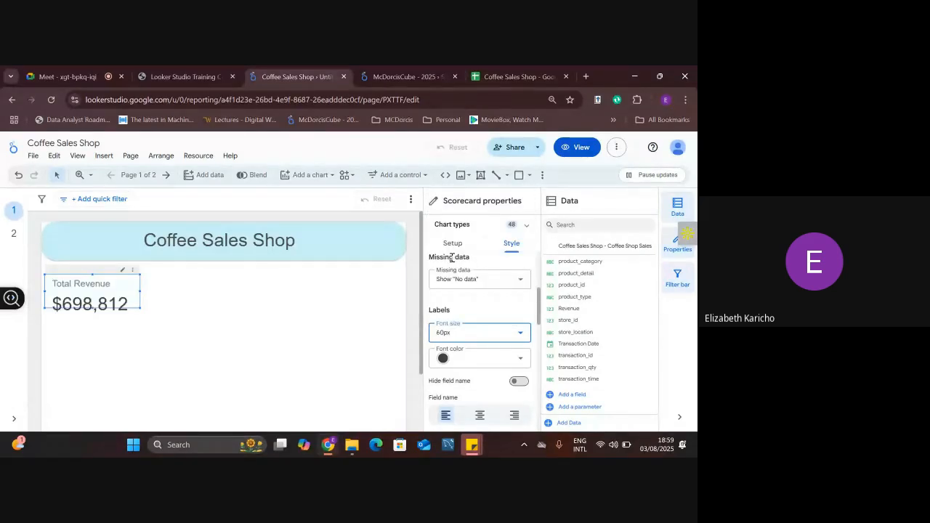
{"action": "left_click", "coordinate": [497, 331]}
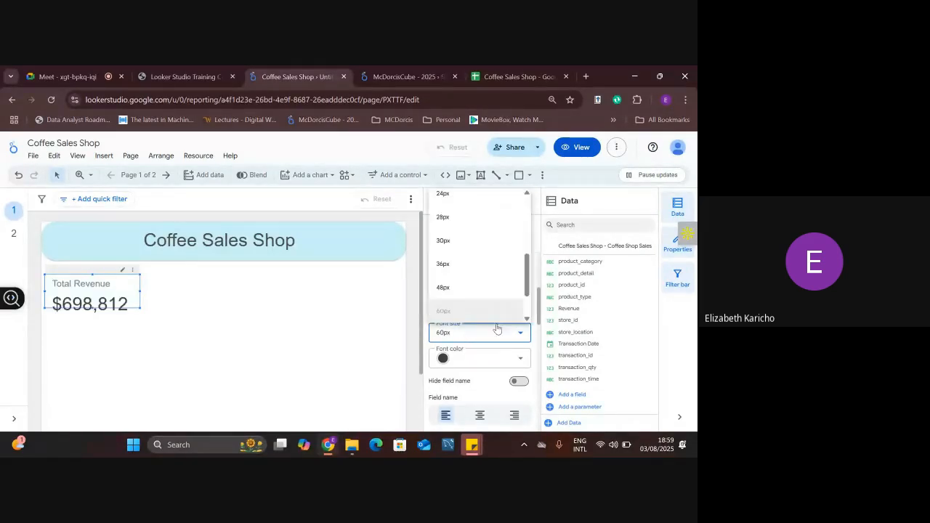
{"action": "left_click", "coordinate": [465, 272]}
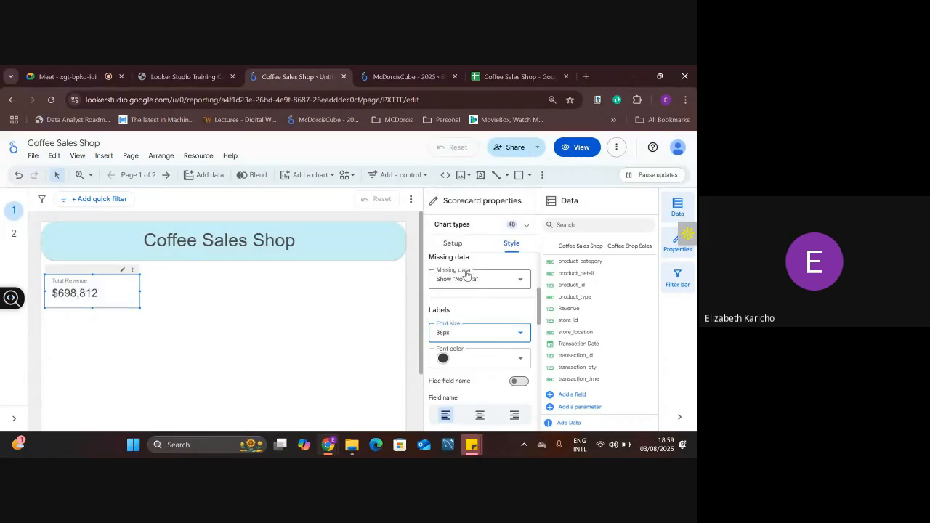
{"action": "left_click", "coordinate": [520, 358]}
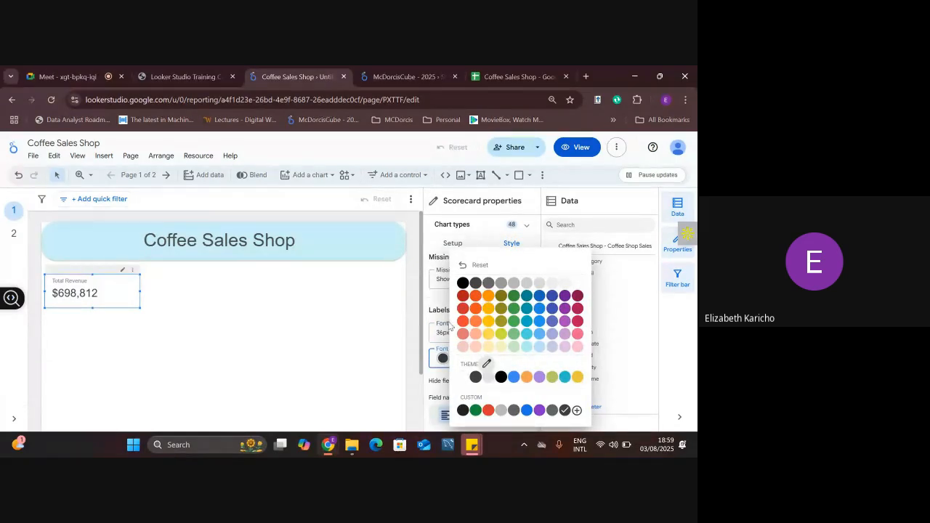
{"action": "left_click", "coordinate": [431, 301]}
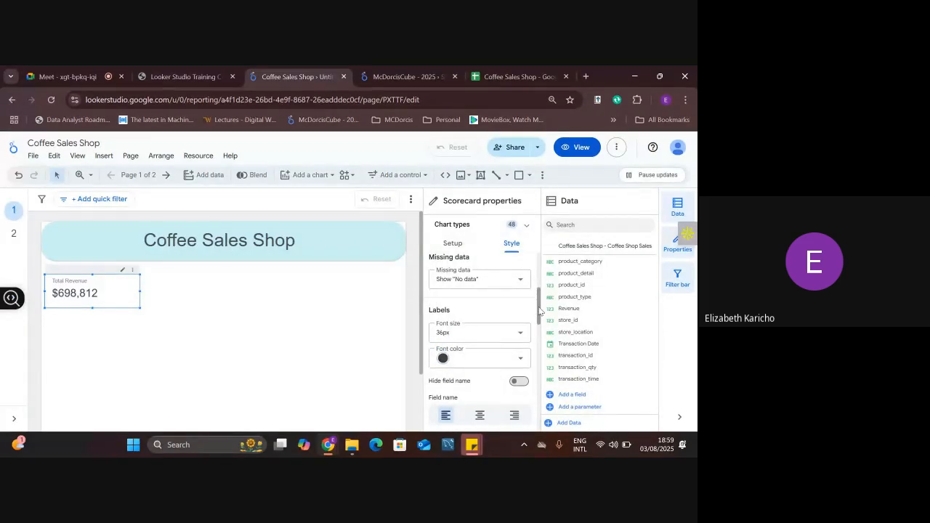
Center both the field name and the field value within the scorecard.
{"action": "left_click_drag", "start_coordinate": [539, 311], "coordinate": [539, 341]}
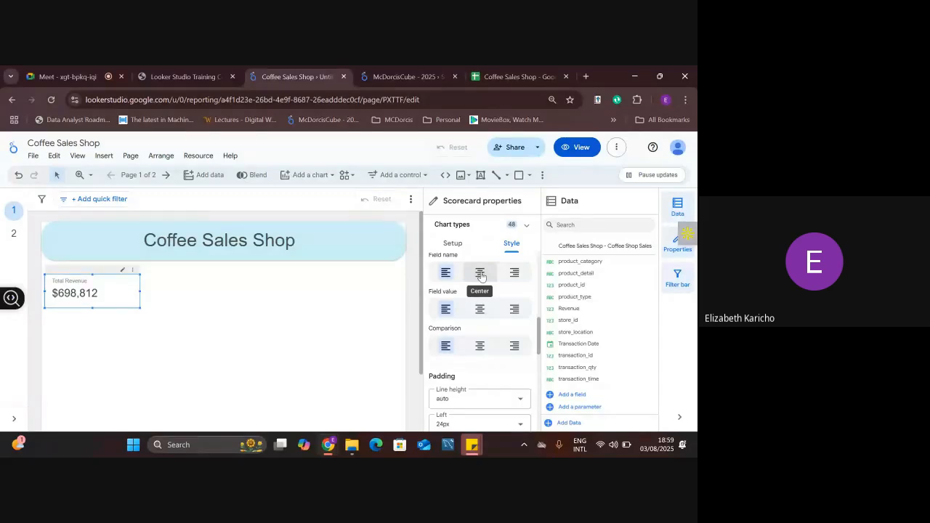
{"action": "left_click", "coordinate": [480, 274]}
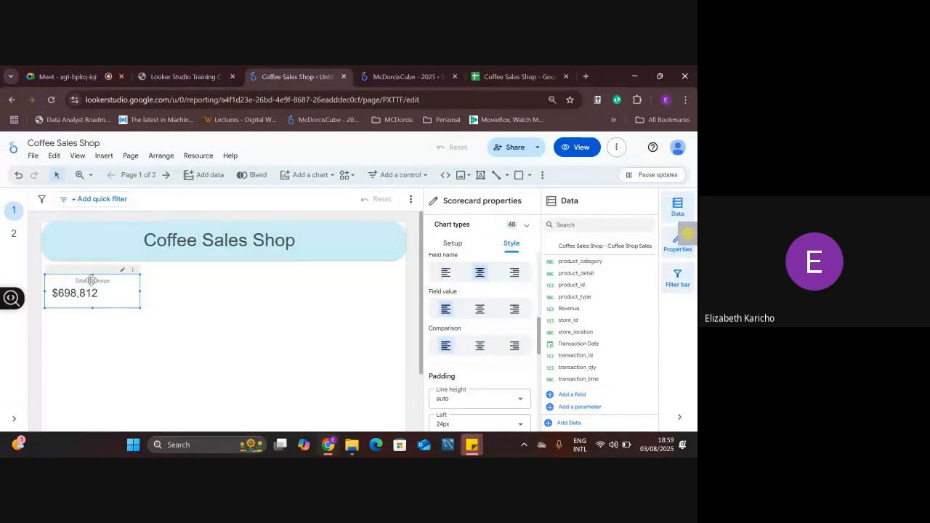
{"action": "left_click", "coordinate": [479, 310]}
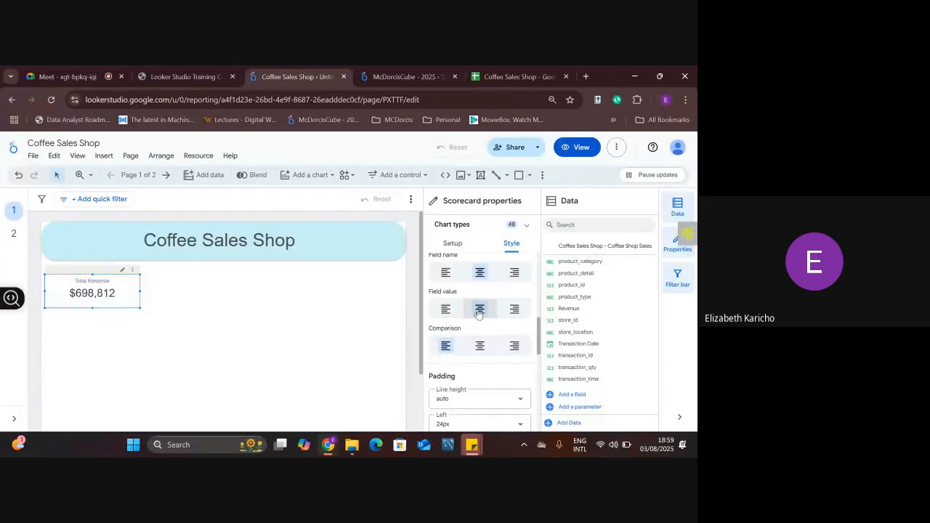
Fill the scorecard's background with the light grey theme color.
{"action": "left_click_drag", "start_coordinate": [543, 341], "coordinate": [543, 370]}
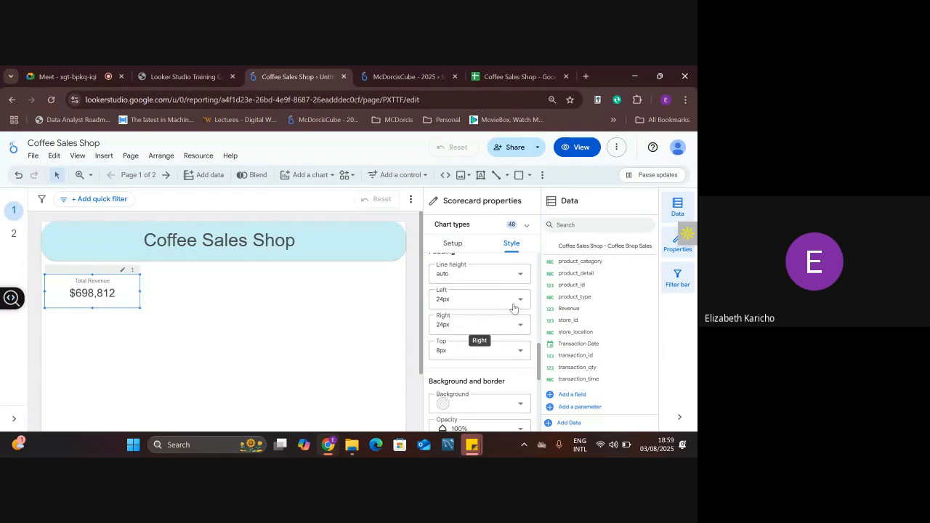
{"action": "left_click_drag", "start_coordinate": [542, 364], "coordinate": [540, 388]}
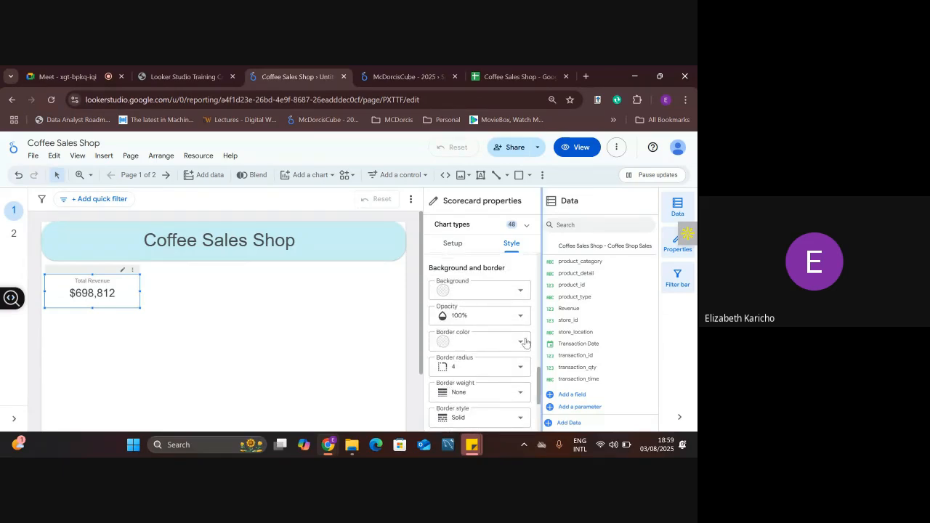
{"action": "left_click", "coordinate": [506, 293]}
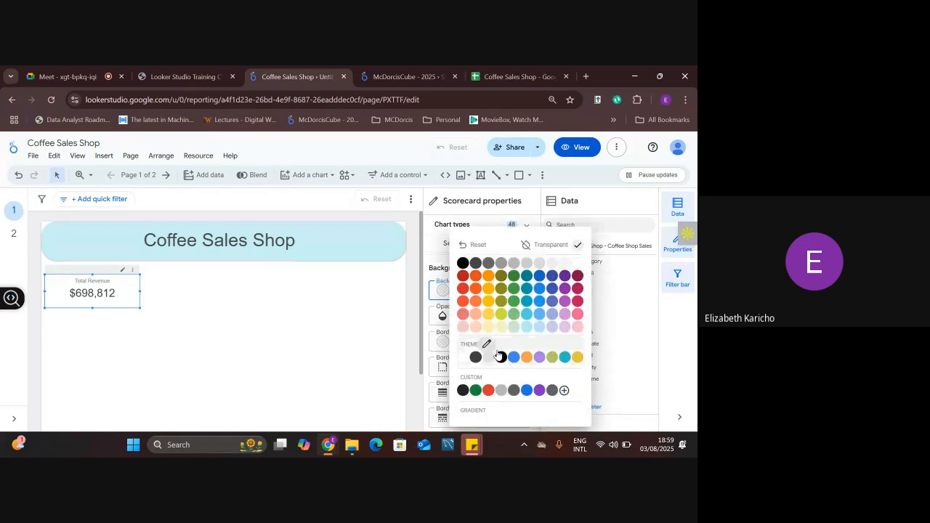
{"action": "left_click", "coordinate": [489, 360]}
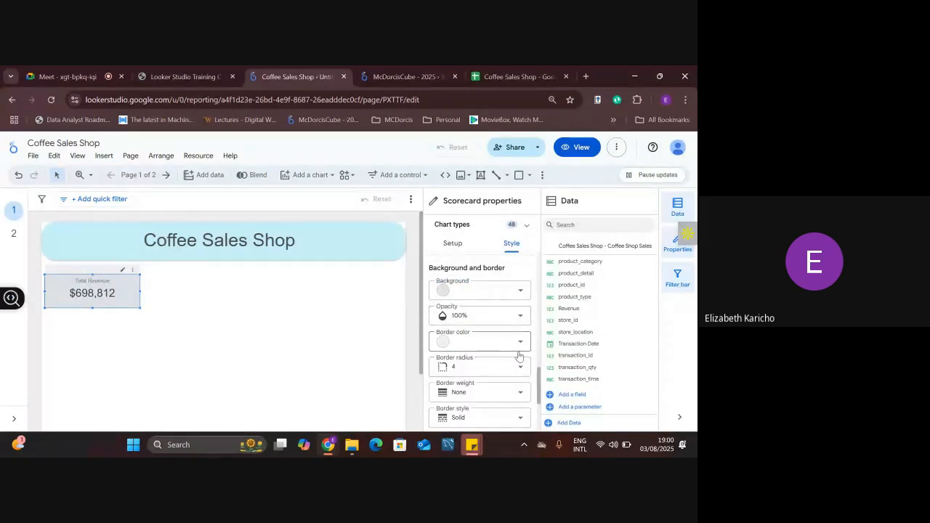
Round the scorecard's corners with a border radius of 25 and deselect it.
{"action": "left_click", "coordinate": [522, 374]}
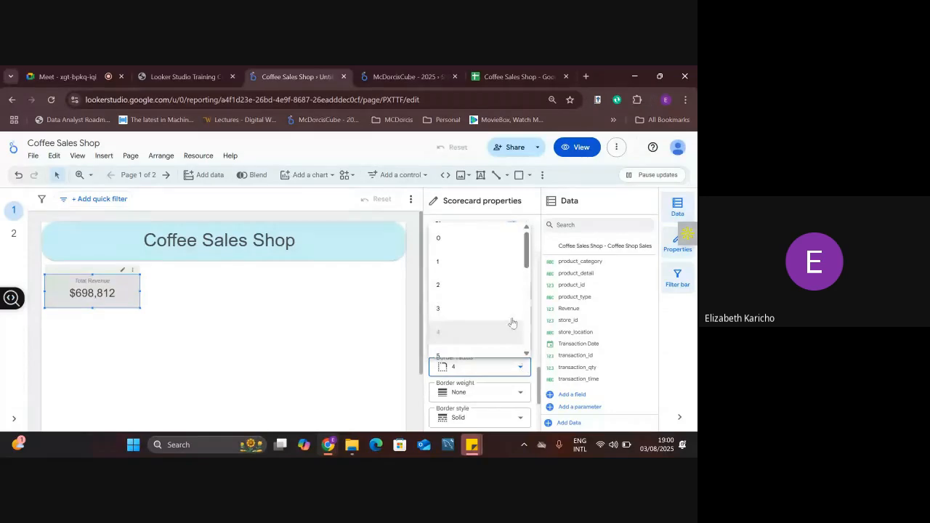
{"action": "scroll", "coordinate": [528, 288], "scroll_direction": "down", "scroll_amount": 2}
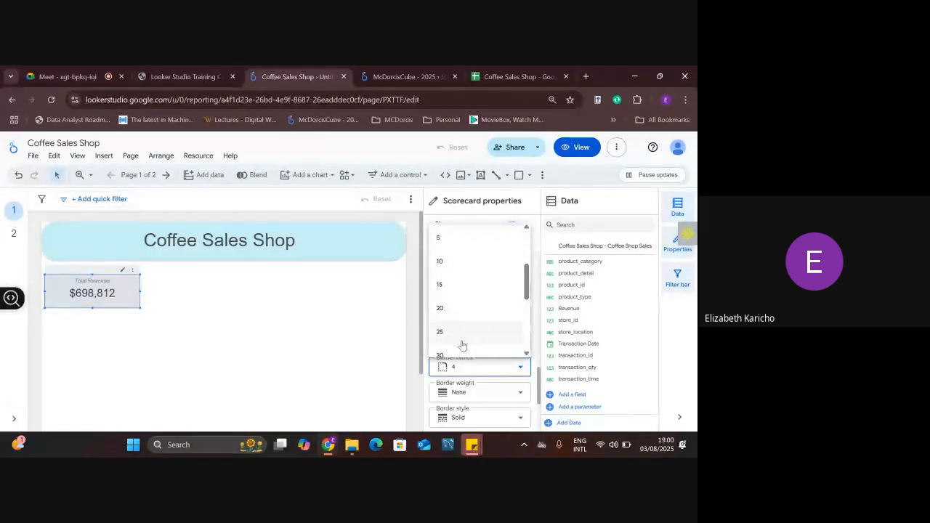
{"action": "left_click", "coordinate": [487, 347]}
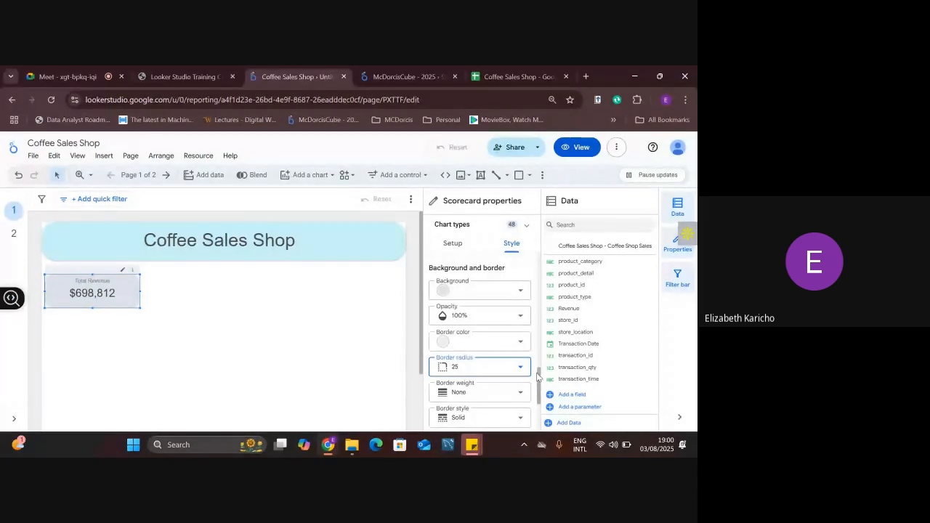
{"action": "left_click_drag", "start_coordinate": [541, 379], "coordinate": [541, 254]}
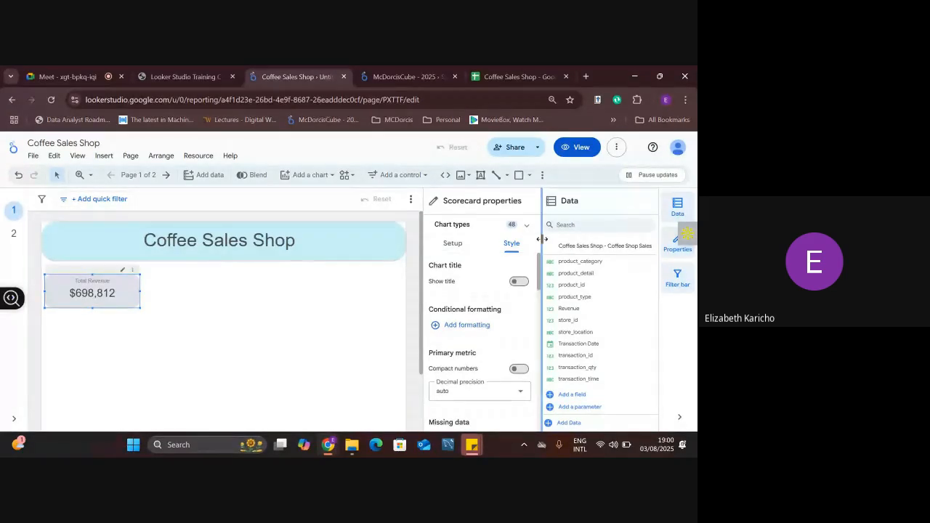
{"action": "left_click", "coordinate": [273, 298]}
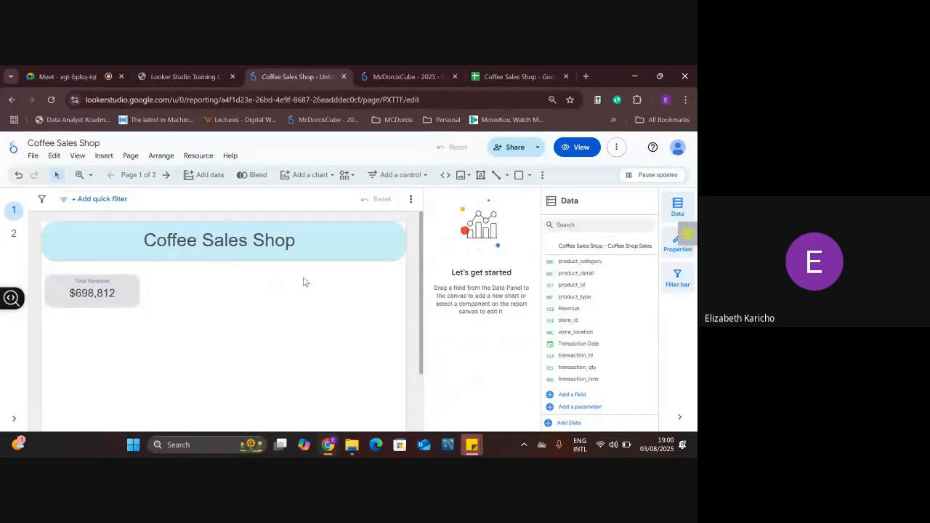
Insert a plain table chart below the scorecard and widen it to almost the width of the title banner.
{"action": "left_click", "coordinate": [324, 177]}
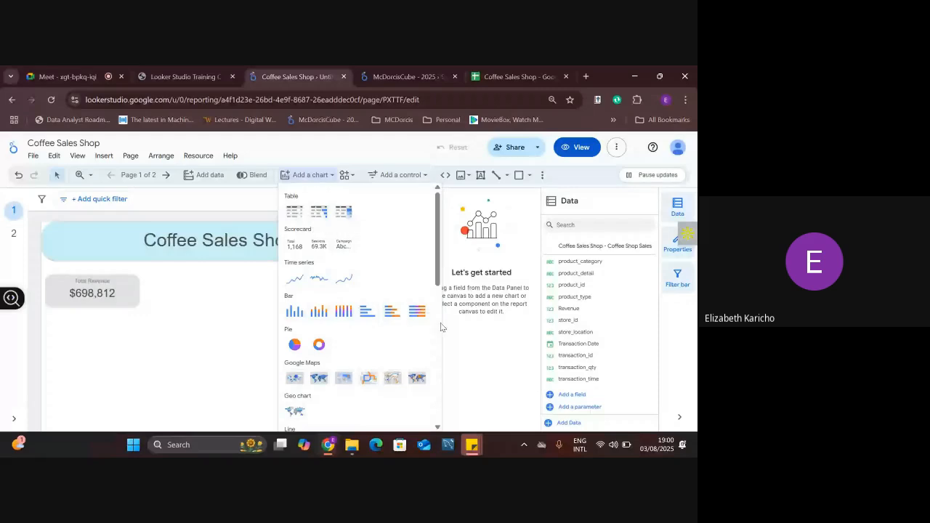
{"action": "scroll", "coordinate": [429, 320], "scroll_direction": "down", "scroll_amount": 3}
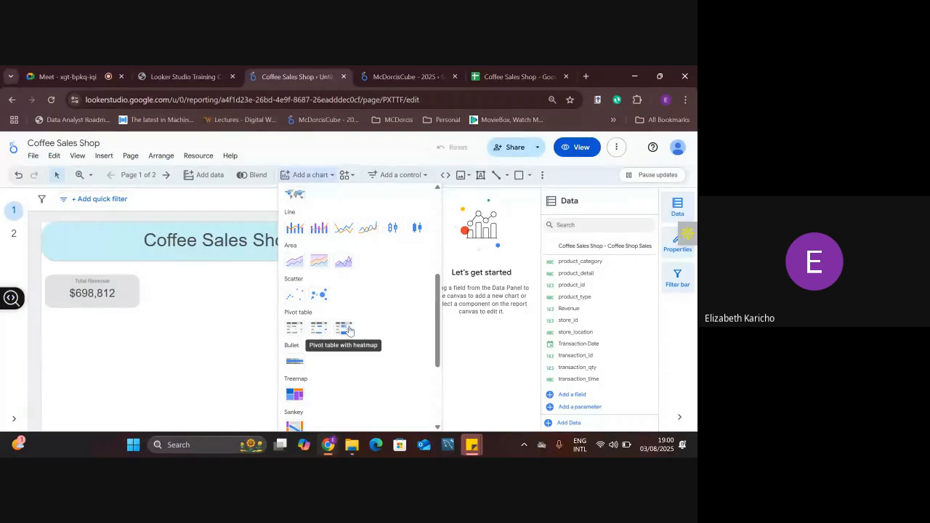
{"action": "scroll", "coordinate": [439, 209], "scroll_direction": "up", "scroll_amount": 3}
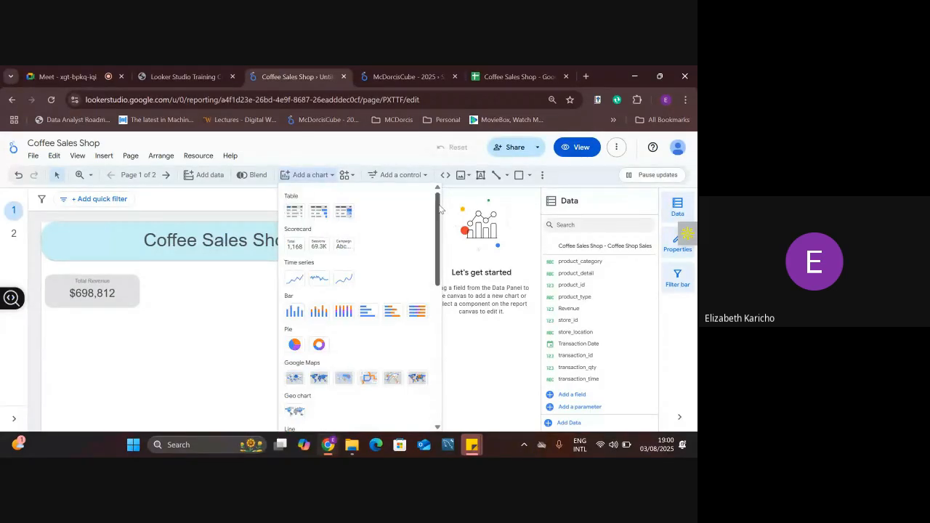
{"action": "left_click", "coordinate": [294, 211]}
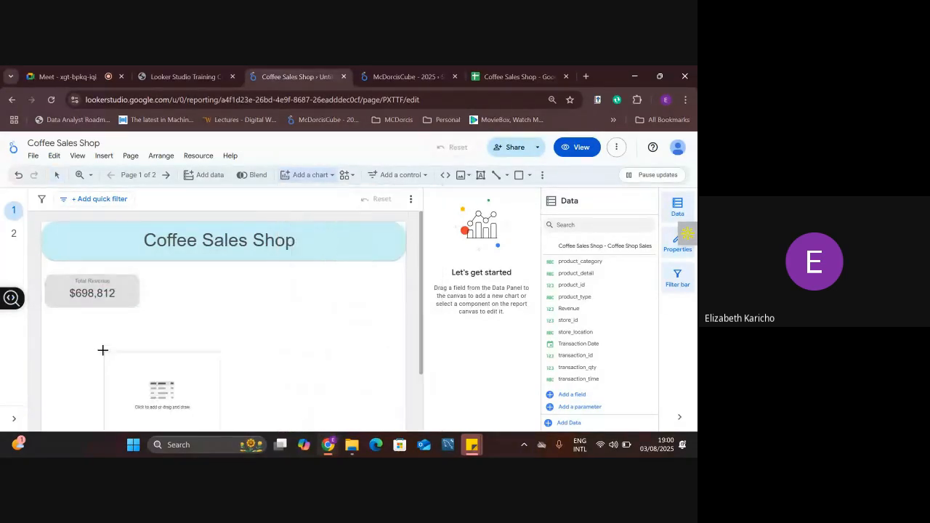
{"action": "left_click", "coordinate": [47, 318]}
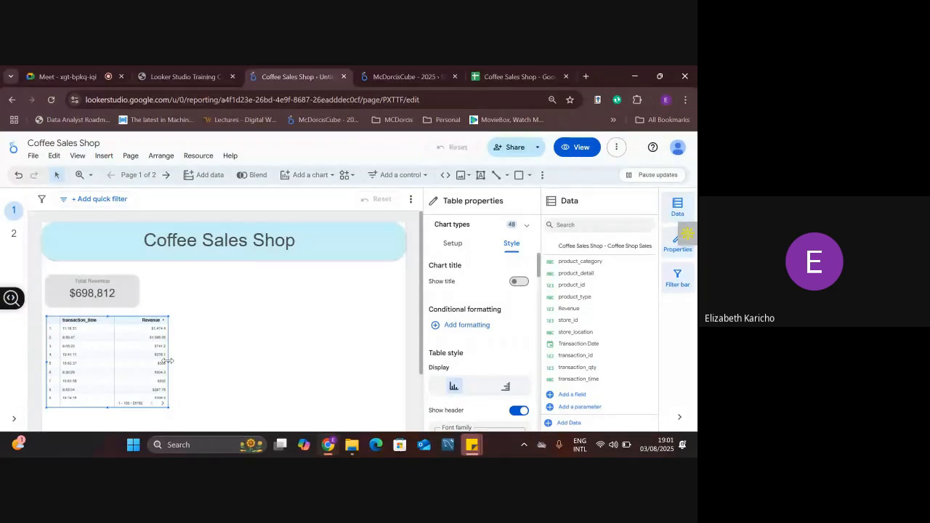
{"action": "left_click_drag", "start_coordinate": [167, 361], "coordinate": [384, 361]}
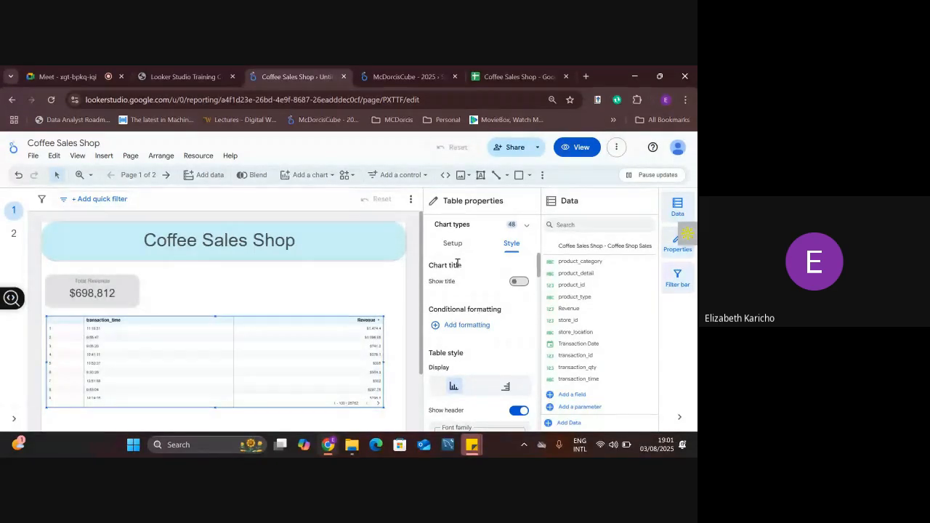
Replace the table's transaction_time dimension with Transaction Date.
{"action": "left_click", "coordinate": [452, 243]}
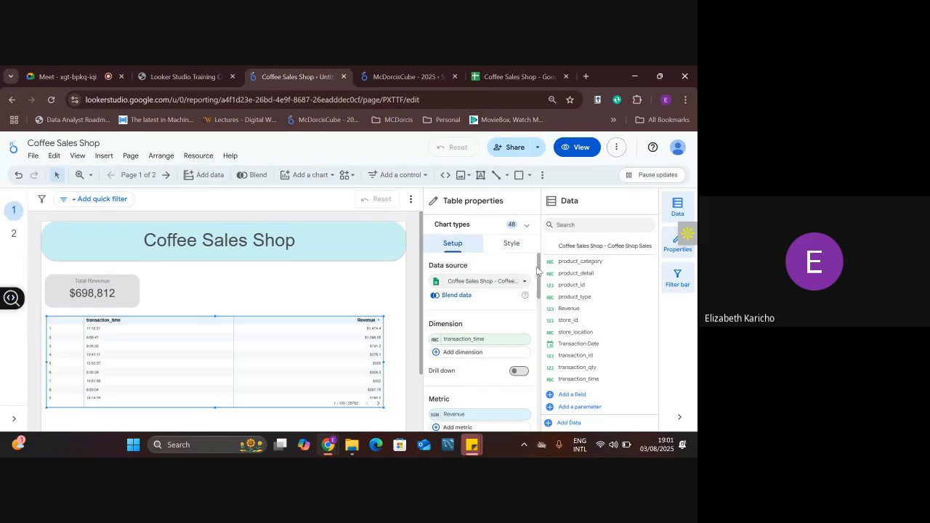
{"action": "scroll", "coordinate": [540, 263], "scroll_direction": "down", "scroll_amount": 2}
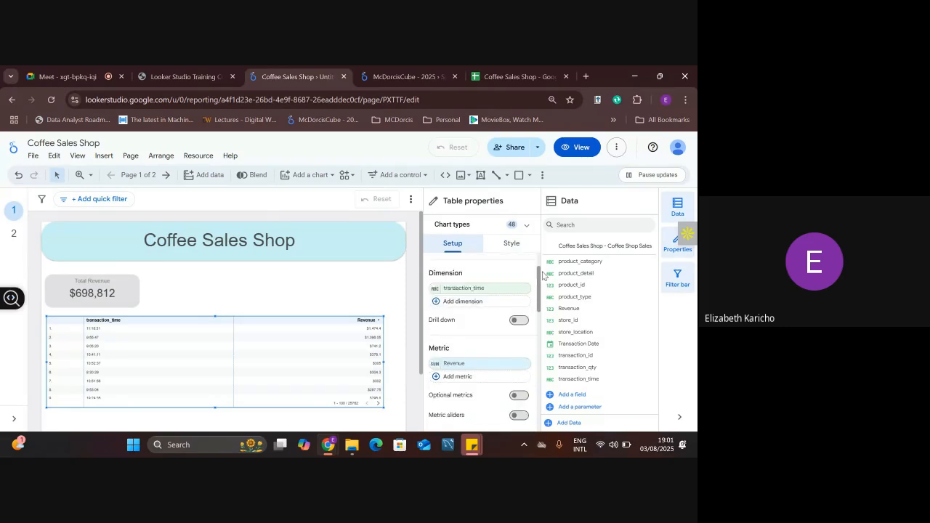
{"action": "scroll", "coordinate": [539, 262], "scroll_direction": "up", "scroll_amount": 2}
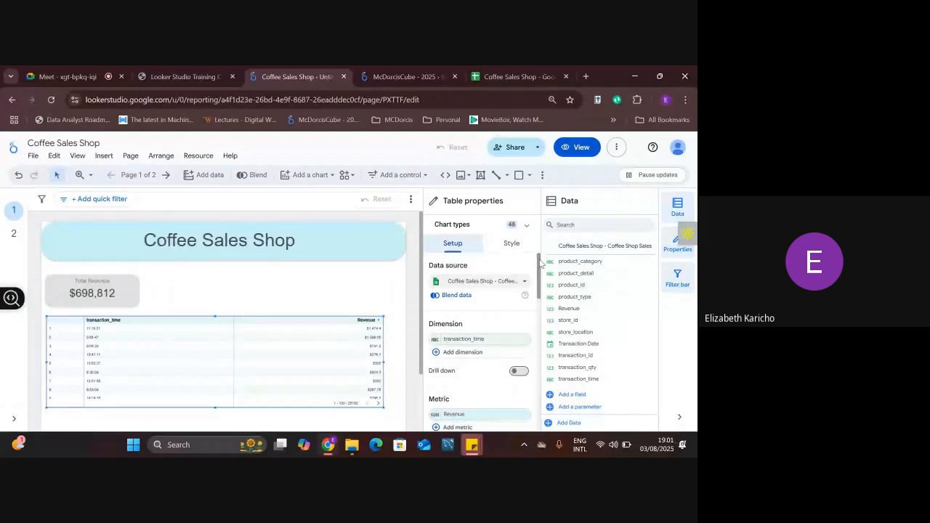
{"action": "left_click_drag", "start_coordinate": [541, 263], "coordinate": [540, 276]}
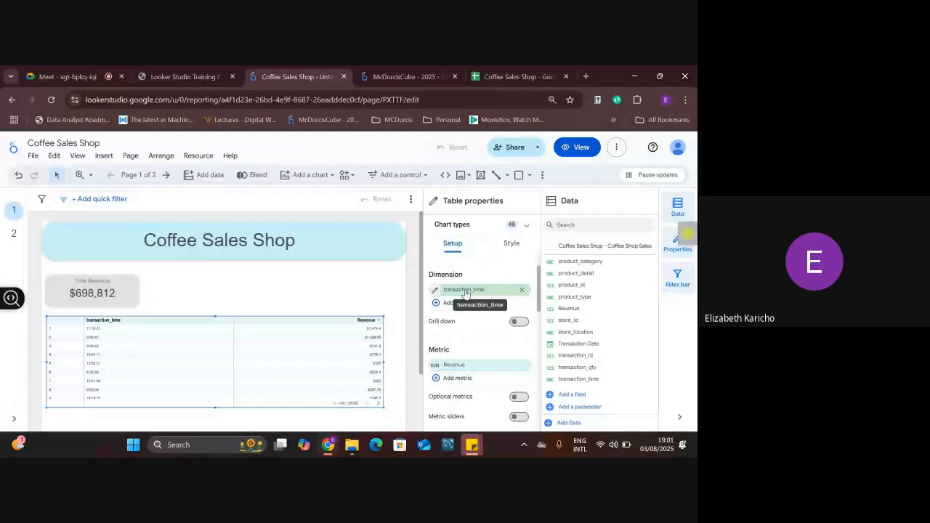
{"action": "left_click", "coordinate": [465, 290]}
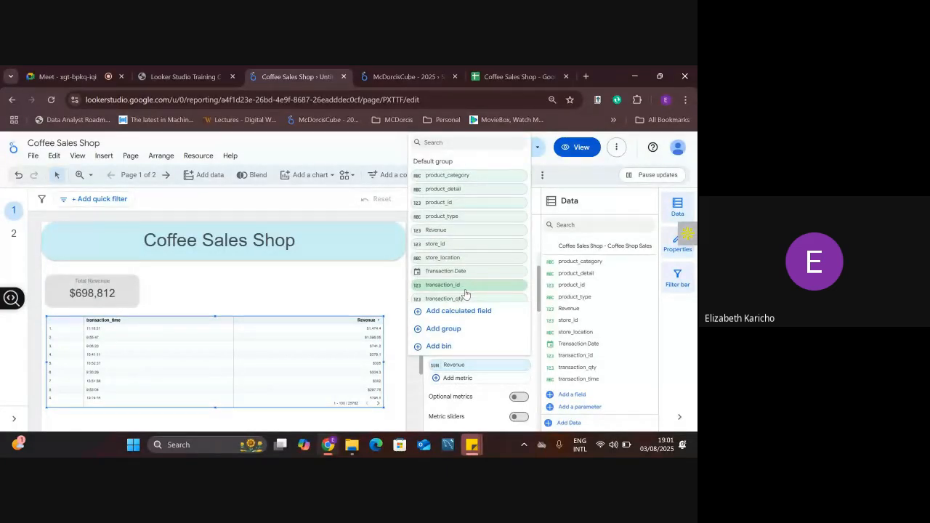
{"action": "left_click", "coordinate": [447, 271]}
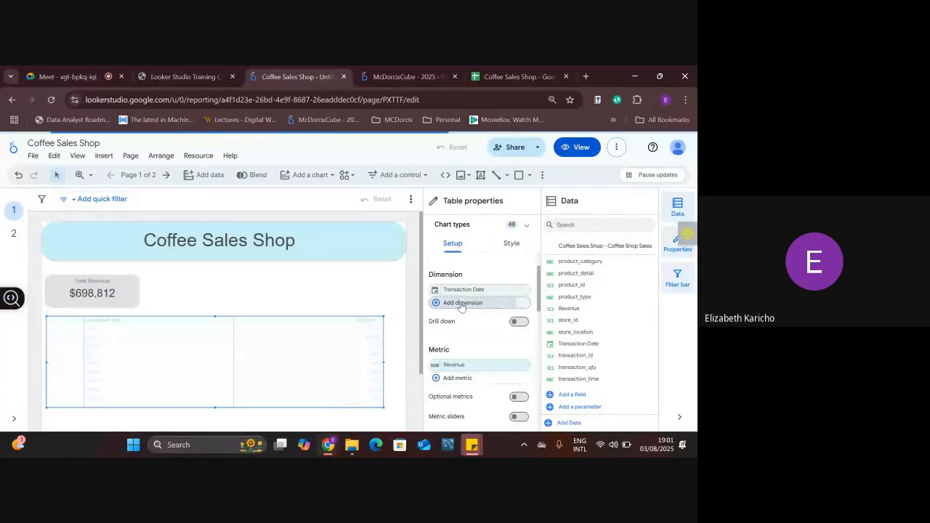
Add store_location as the table's second dimension and narrow the Transaction Date column so the location names have more room.
{"action": "left_click", "coordinate": [461, 303]}
{"action": "type", "text": "st"}
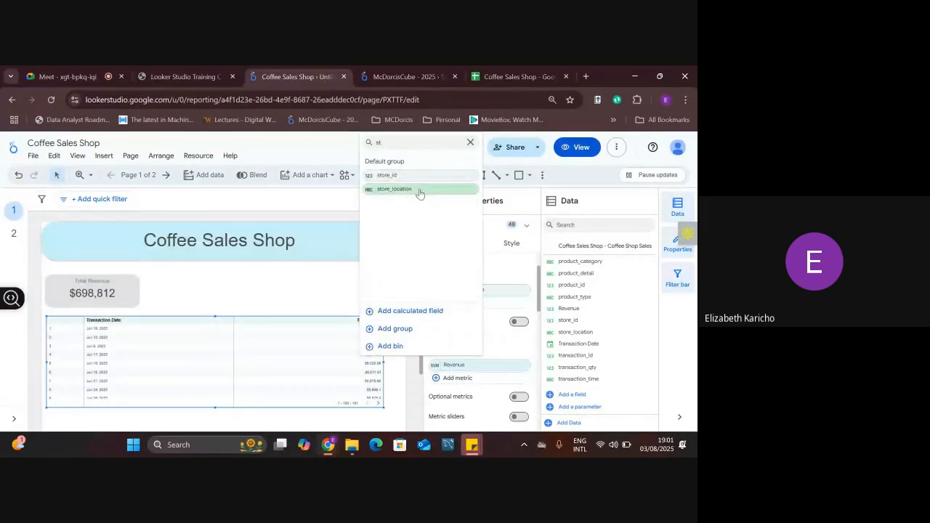
{"action": "left_click", "coordinate": [419, 191]}
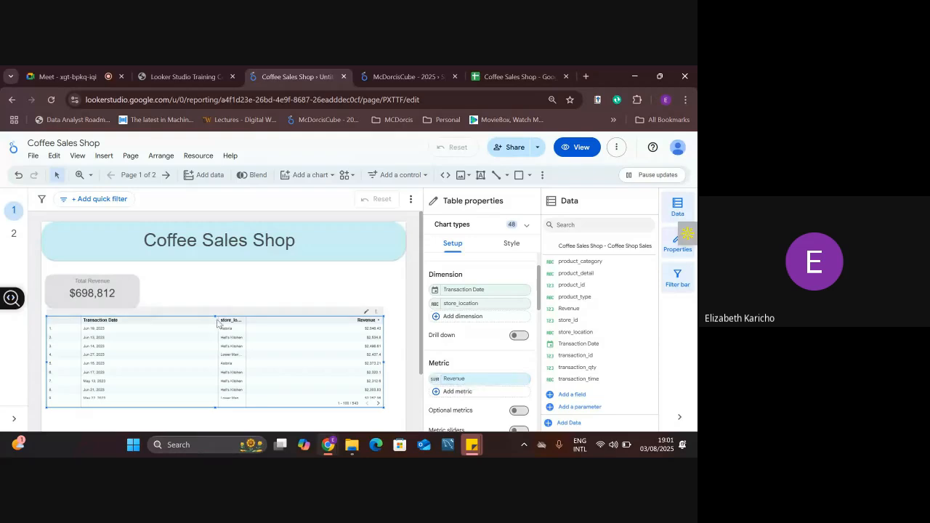
{"action": "left_click_drag", "start_coordinate": [216, 327], "coordinate": [134, 329]}
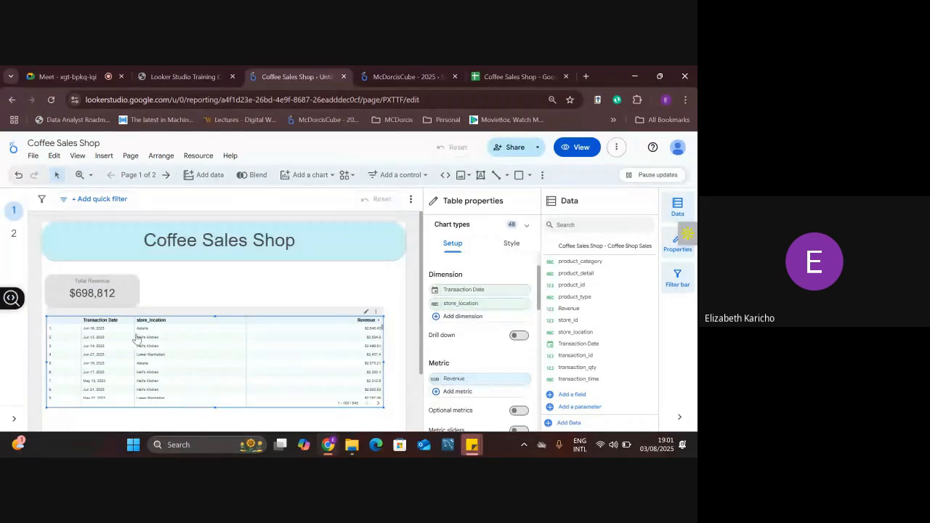
{"action": "left_click_drag", "start_coordinate": [133, 334], "coordinate": [150, 333]}
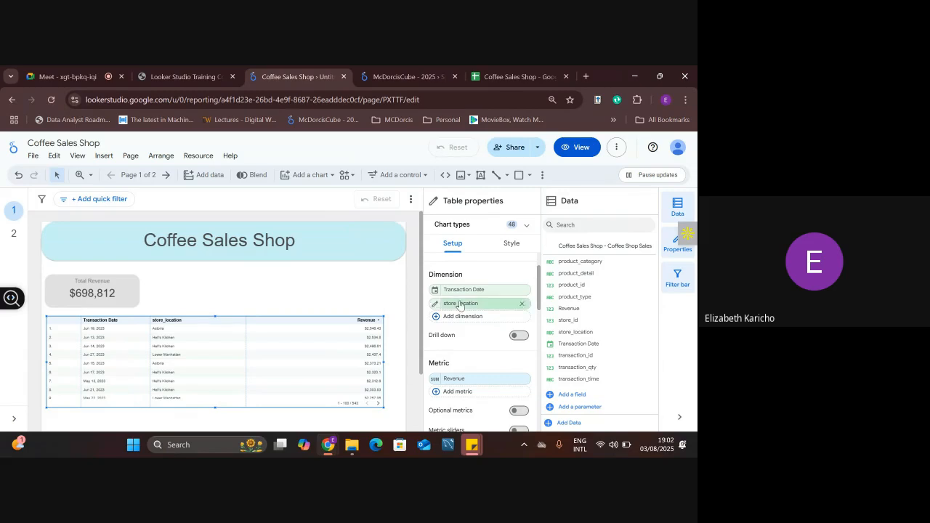
Give the table's store_location dimension the display name Store Location.
{"action": "left_click", "coordinate": [435, 304]}
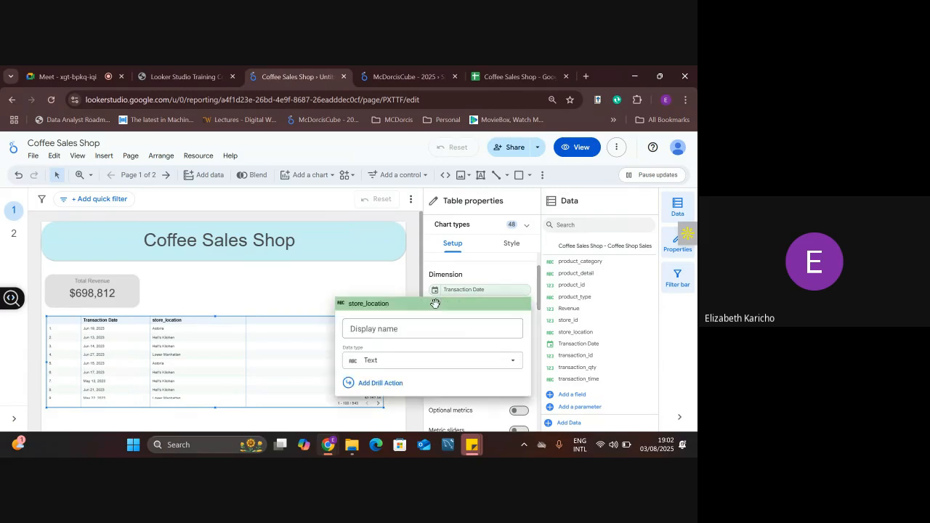
{"action": "left_click", "coordinate": [390, 328]}
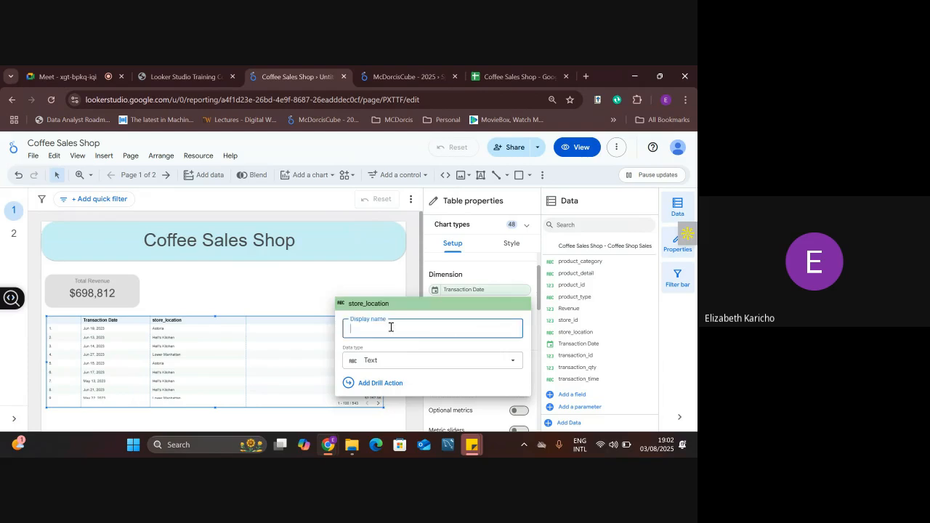
{"action": "type", "text": "Str"}
{"action": "key", "text": "BackSpace"}
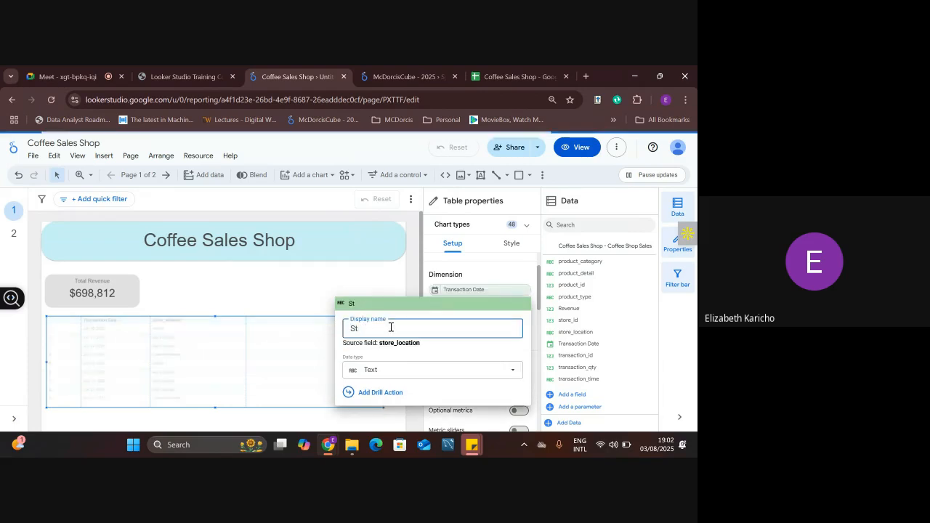
{"action": "type", "text": "ore Locat"}
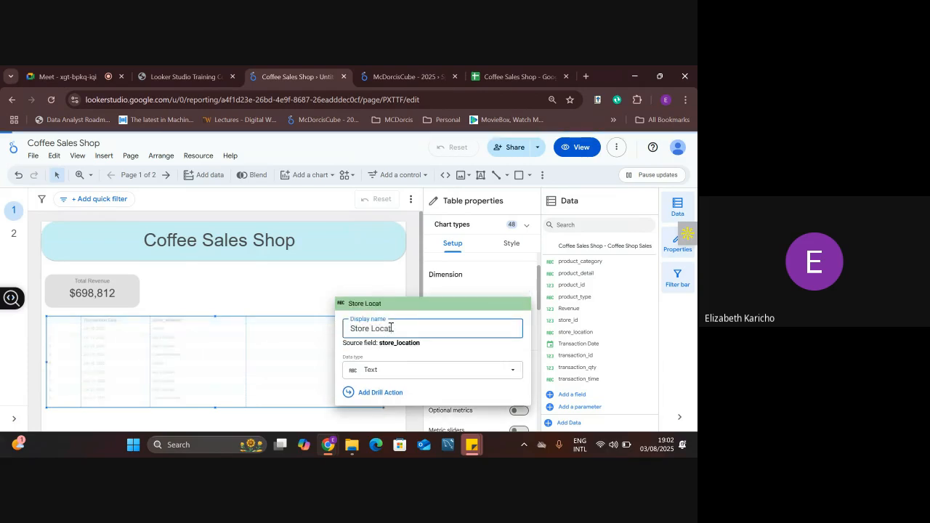
{"action": "type", "text": "ion"}
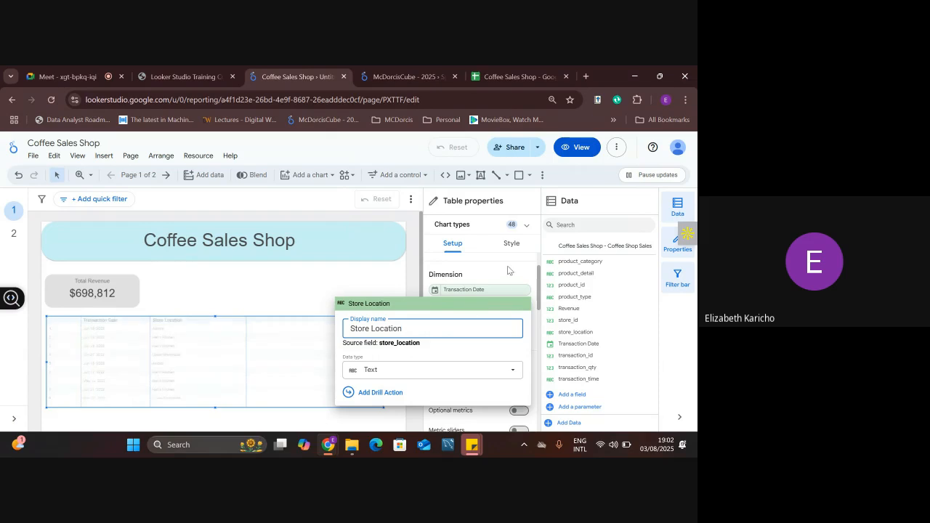
{"action": "left_click", "coordinate": [508, 271]}
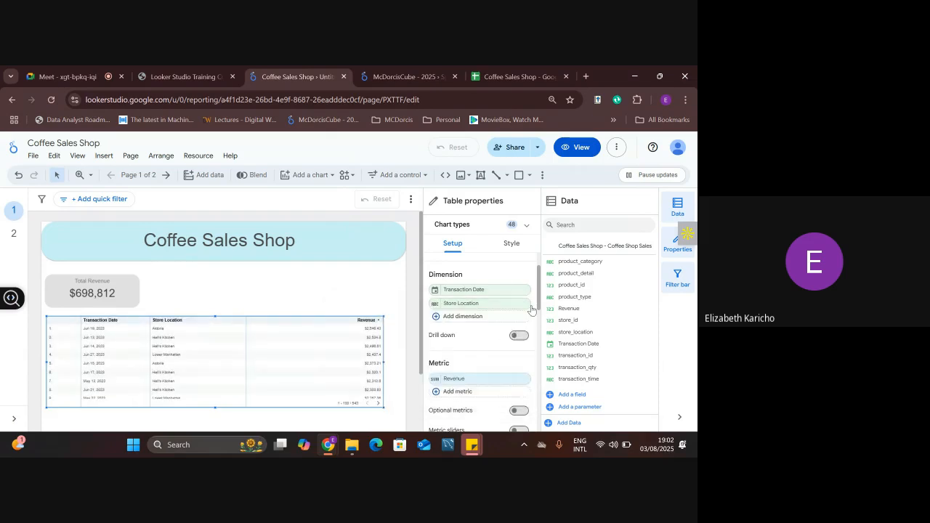
Add transaction_qty as a second metric to the table and widen its column.
{"action": "scroll", "coordinate": [539, 292], "scroll_direction": "down", "scroll_amount": 3}
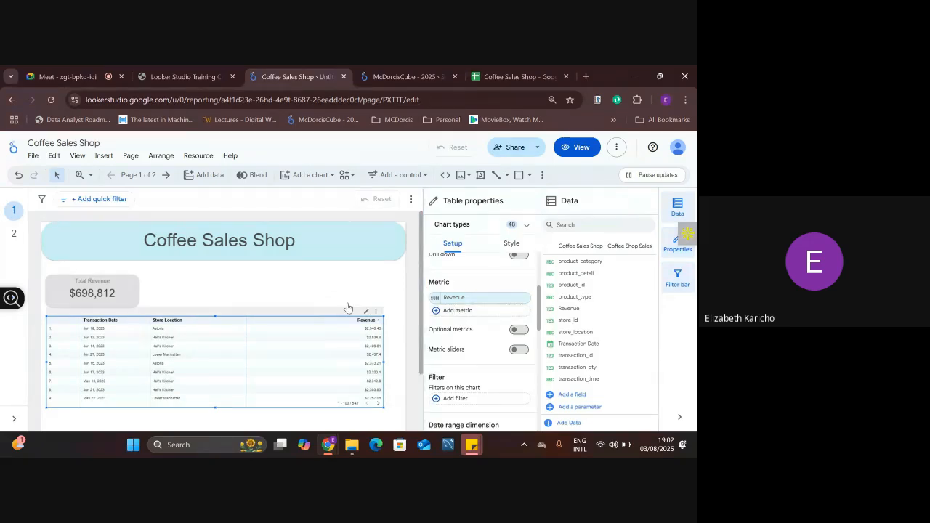
{"action": "left_click", "coordinate": [468, 311]}
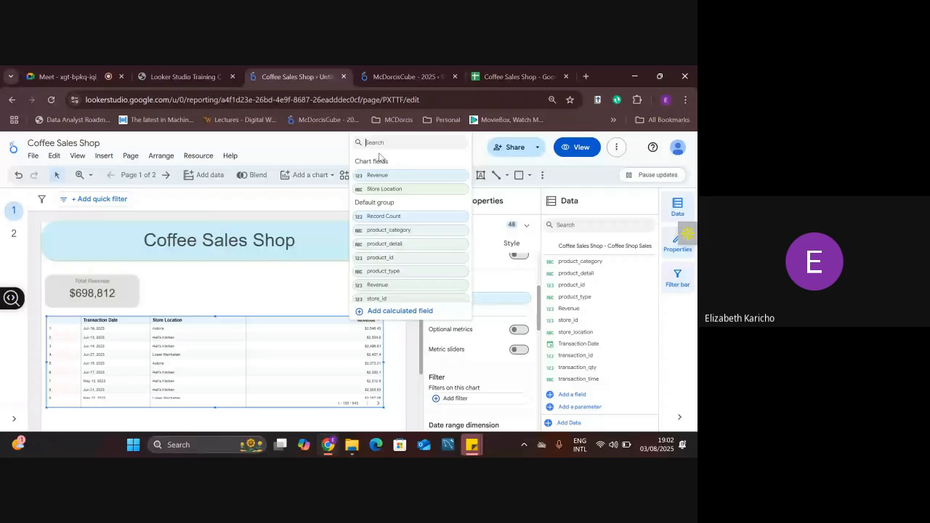
{"action": "type", "text": "tran"}
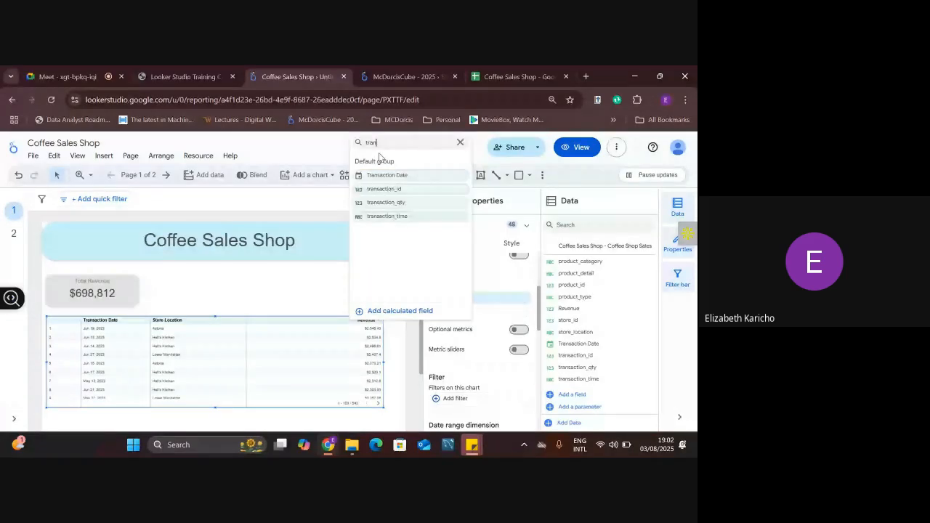
{"action": "left_click", "coordinate": [386, 207]}
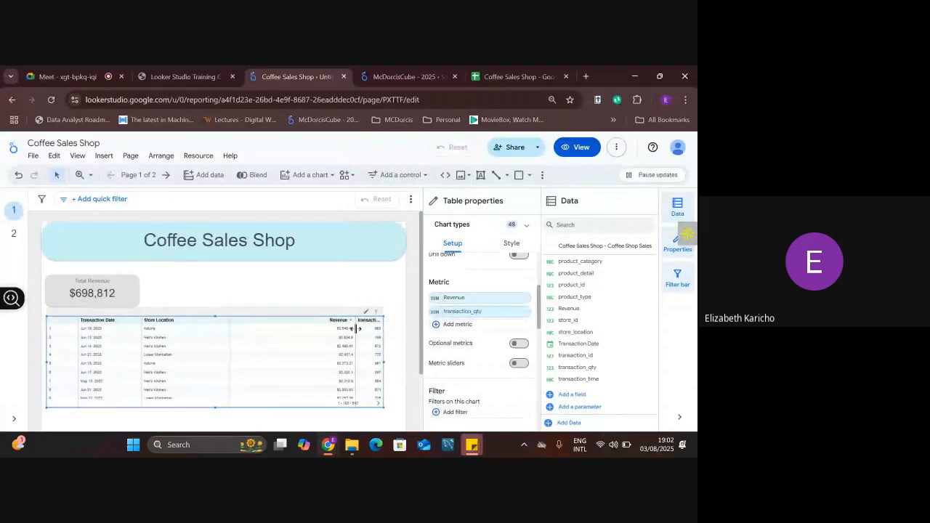
{"action": "left_click_drag", "start_coordinate": [320, 336], "coordinate": [311, 331]}
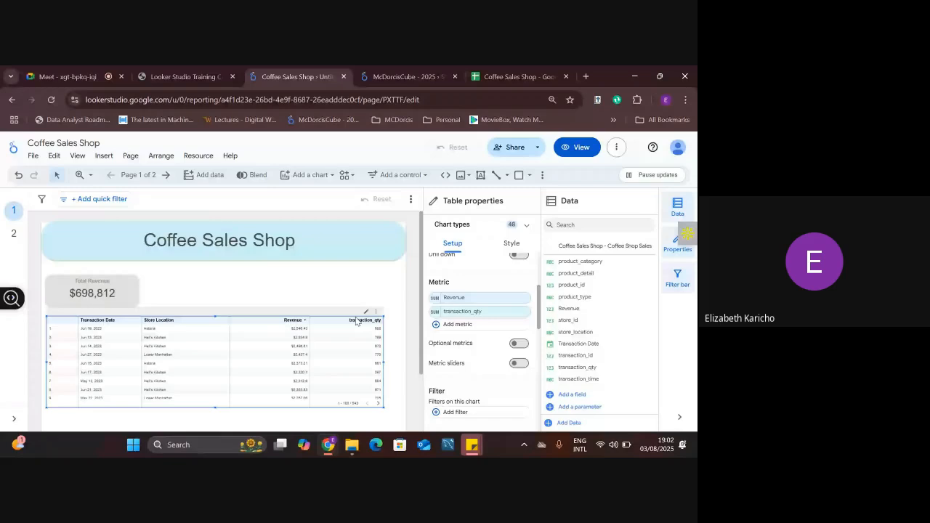
Switch the table's number of rows from pagination to Top N with 10 top rows.
{"action": "scroll", "coordinate": [508, 305], "scroll_direction": "down", "scroll_amount": 1}
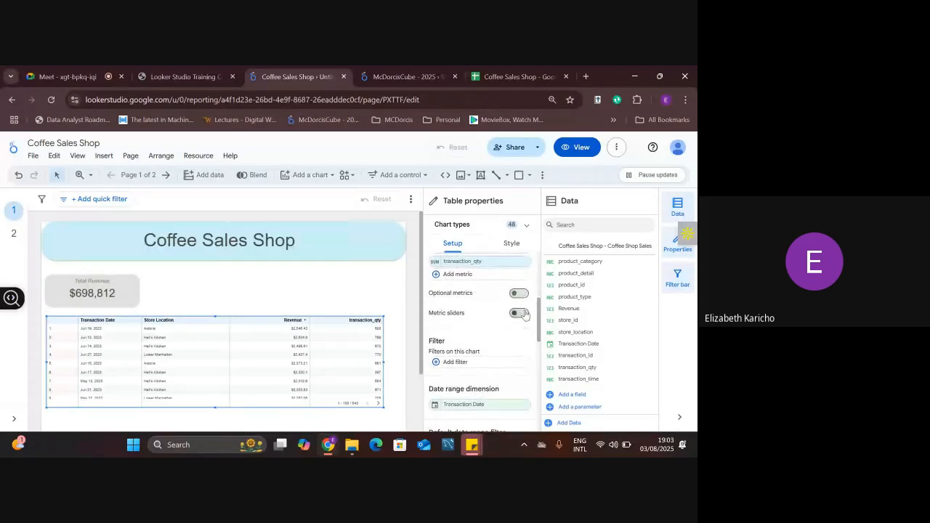
{"action": "left_click_drag", "start_coordinate": [540, 317], "coordinate": [541, 333]}
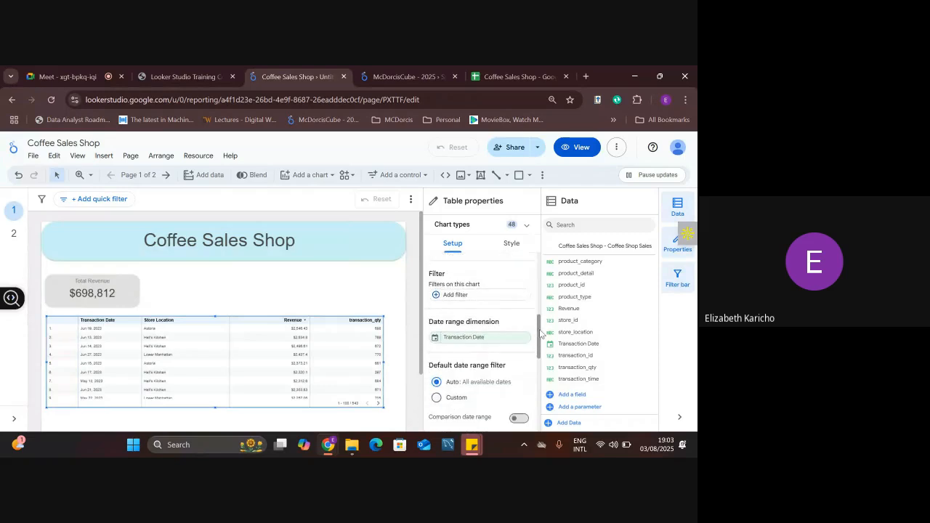
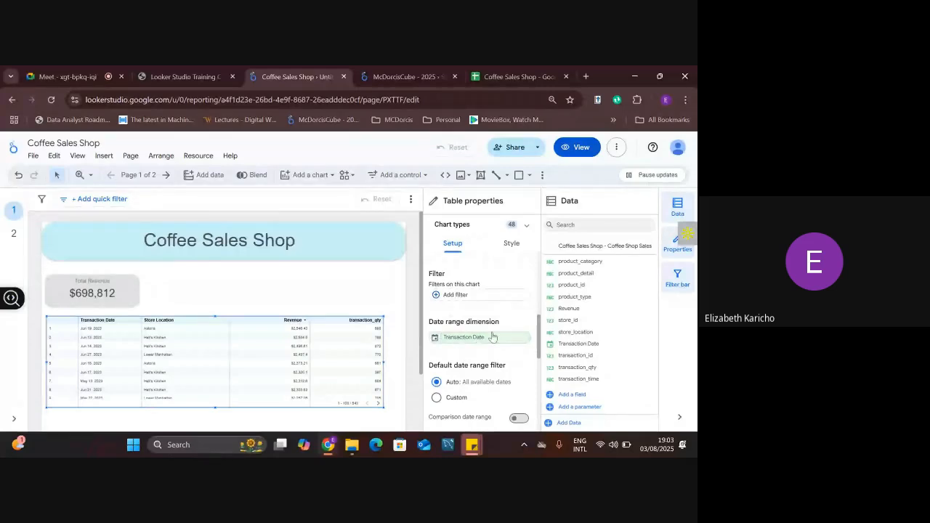
{"action": "left_click_drag", "start_coordinate": [540, 327], "coordinate": [547, 372]}
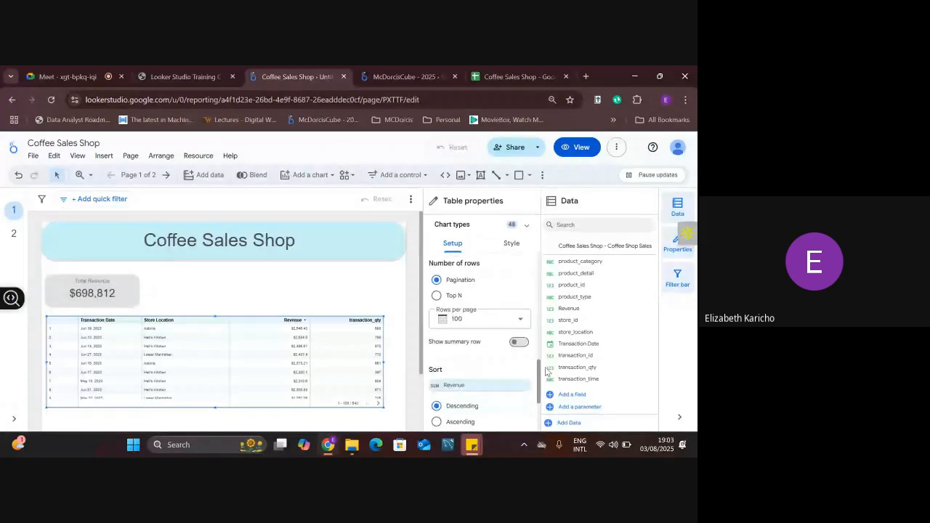
{"action": "left_click", "coordinate": [436, 295]}
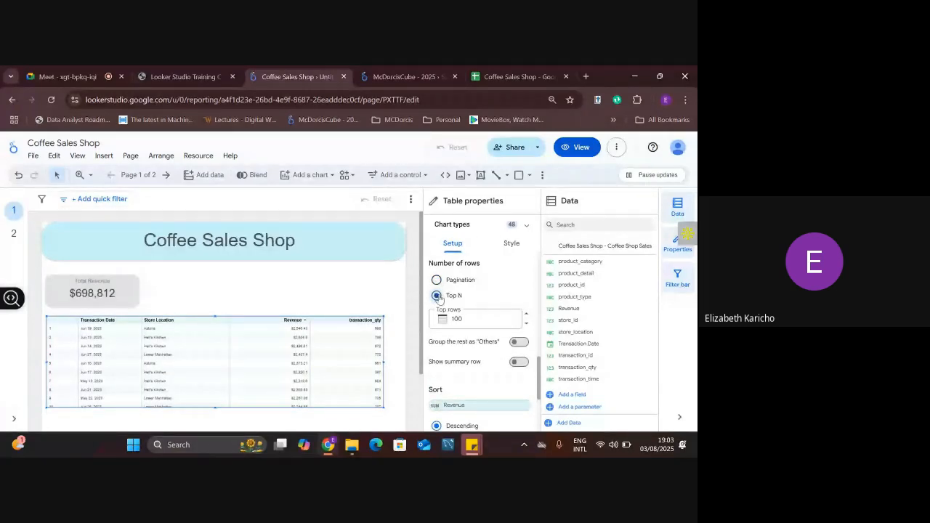
{"action": "left_click", "coordinate": [437, 281]}
{"action": "left_click", "coordinate": [437, 296]}
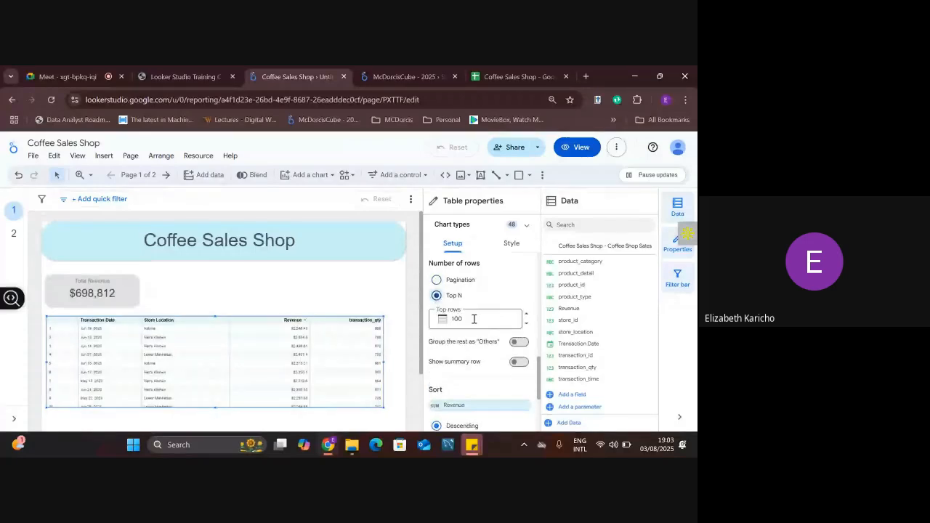
{"action": "left_click", "coordinate": [473, 318]}
{"action": "key", "text": "BackSpace"}
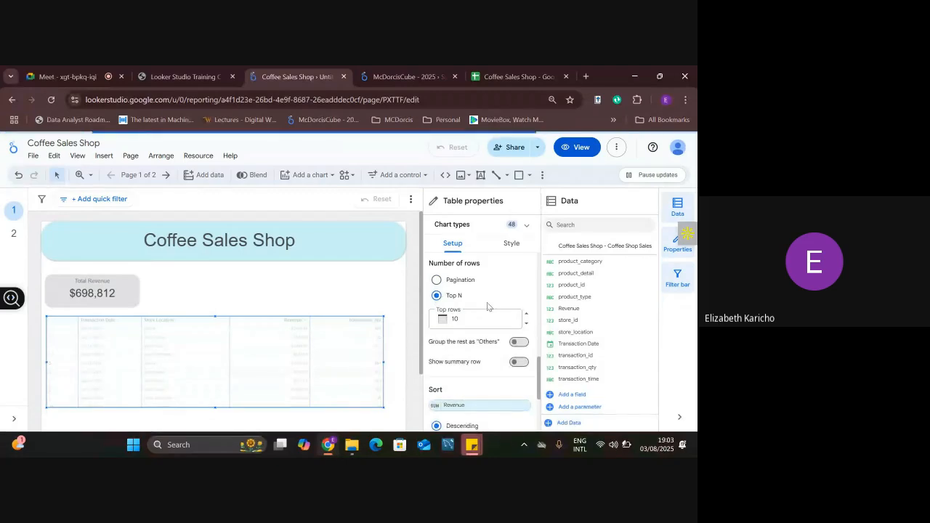
{"action": "left_click", "coordinate": [467, 321]}
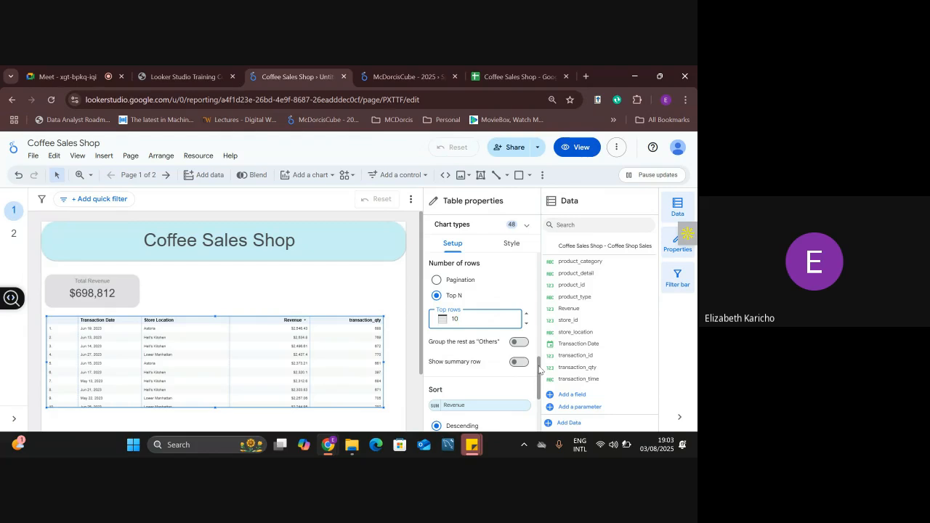
Set the table's top rows to 5 and switch the number of rows back to pagination.
{"action": "scroll", "coordinate": [539, 369], "scroll_direction": "down", "scroll_amount": 3}
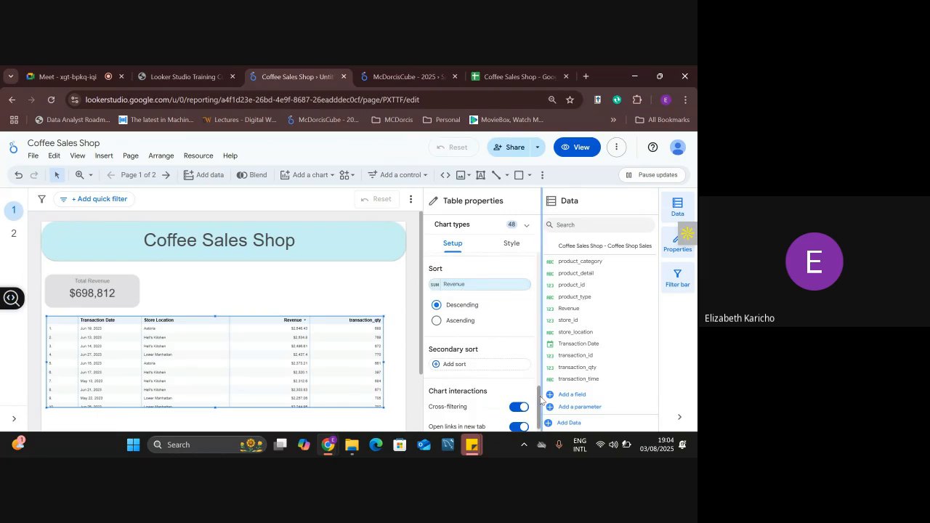
{"action": "scroll", "coordinate": [508, 363], "scroll_direction": "up", "scroll_amount": 3}
{"action": "left_click", "coordinate": [485, 361]}
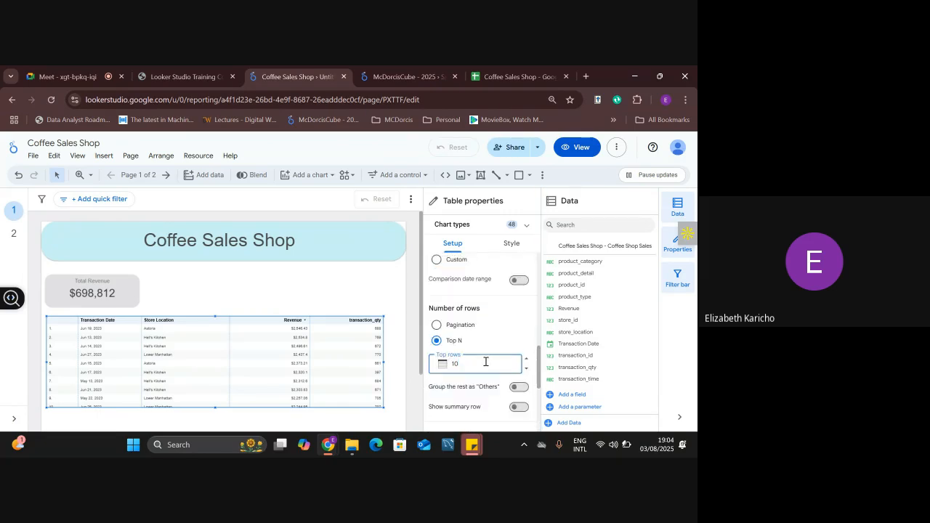
{"action": "type", "text": "5"}
{"action": "left_click", "coordinate": [512, 338]}
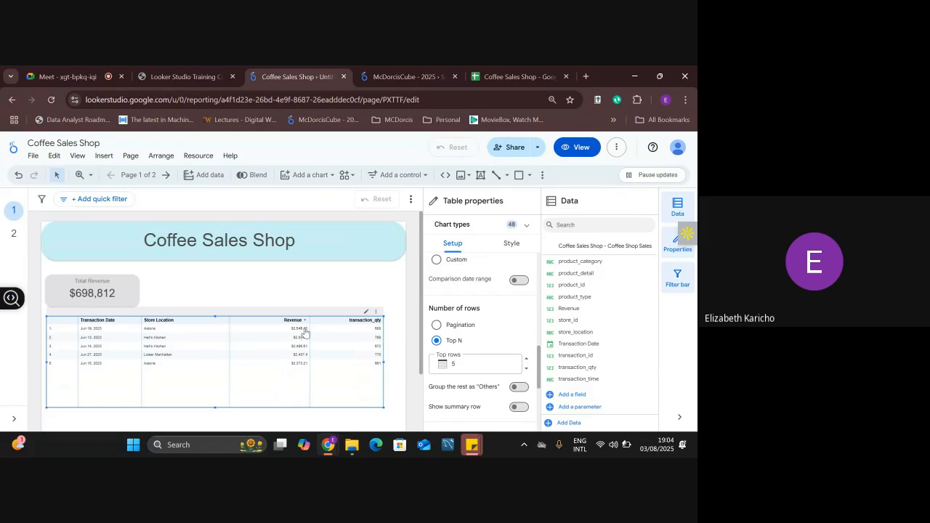
{"action": "left_click", "coordinate": [435, 324]}
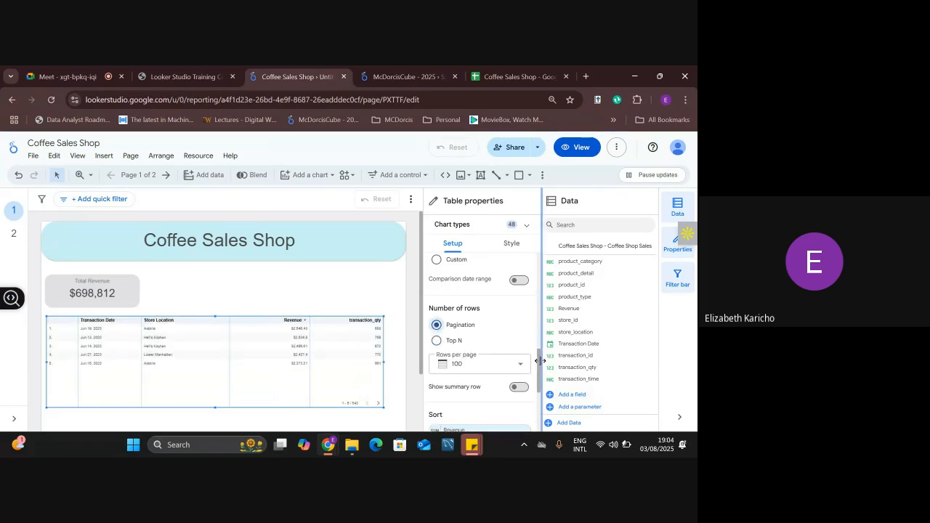
Sort the table by Transaction Date in place of Revenue, keeping the descending order.
{"action": "scroll", "coordinate": [472, 341], "scroll_direction": "down", "scroll_amount": 2}
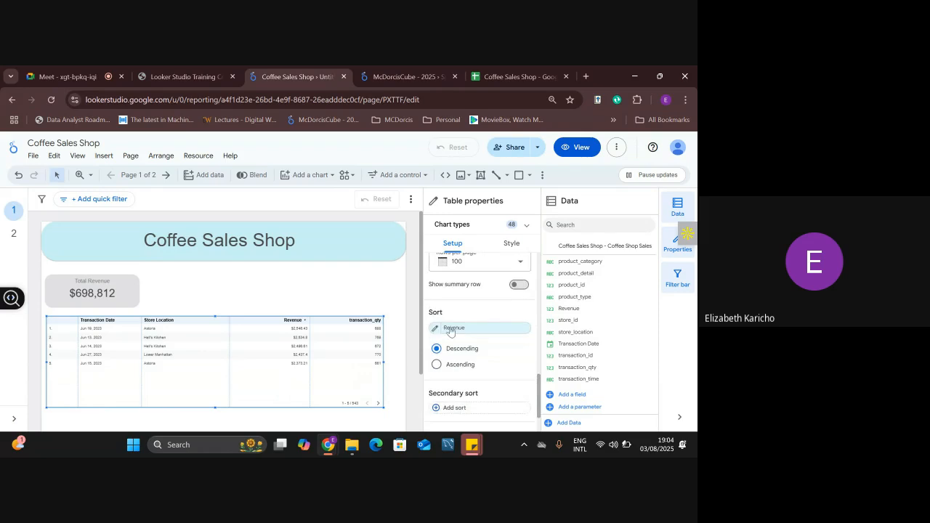
{"action": "left_click", "coordinate": [453, 329]}
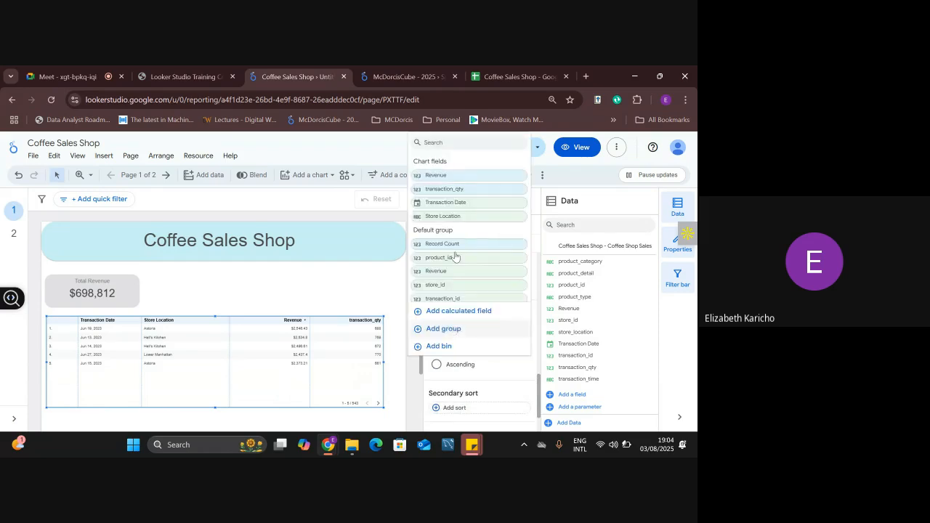
{"action": "left_click", "coordinate": [452, 203]}
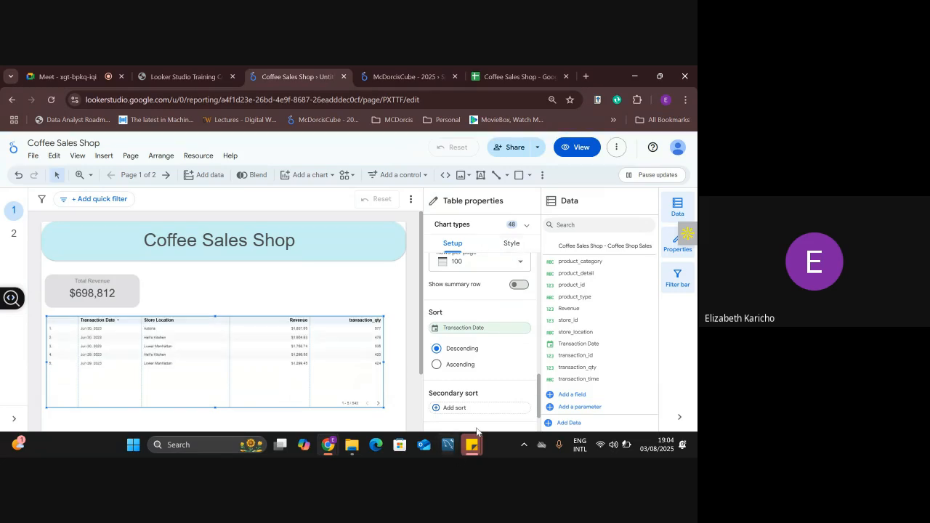
{"action": "scroll", "coordinate": [540, 388], "scroll_direction": "down", "scroll_amount": 1}
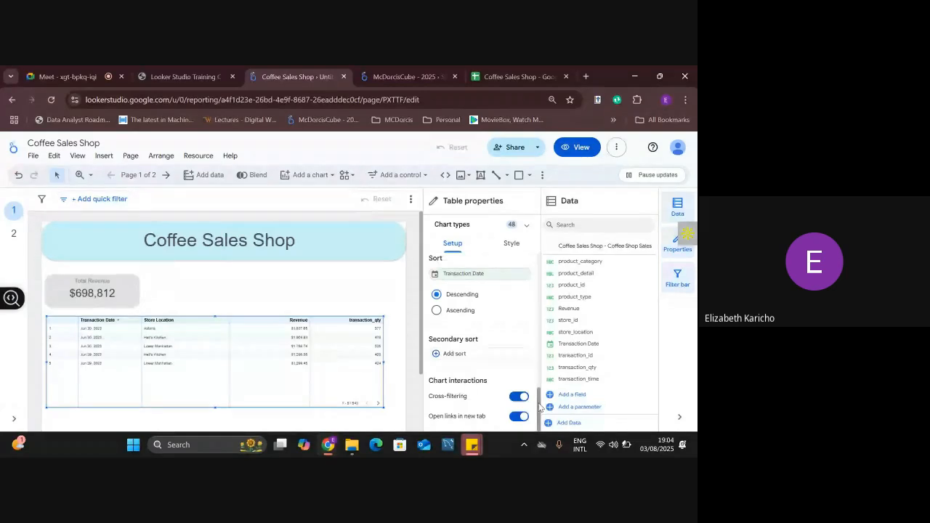
Show the table's chart title and set it to Coffee Sales By Location.
{"action": "left_click_drag", "start_coordinate": [537, 409], "coordinate": [541, 251]}
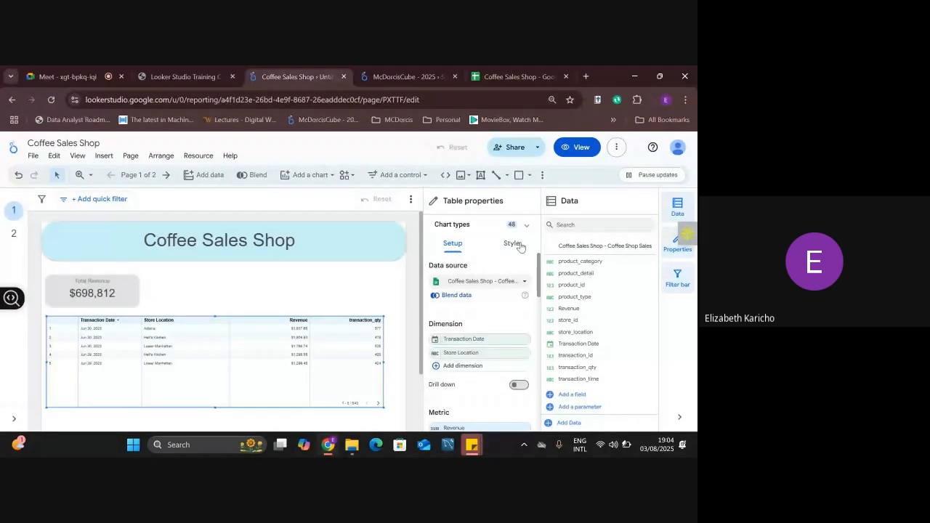
{"action": "left_click", "coordinate": [516, 246]}
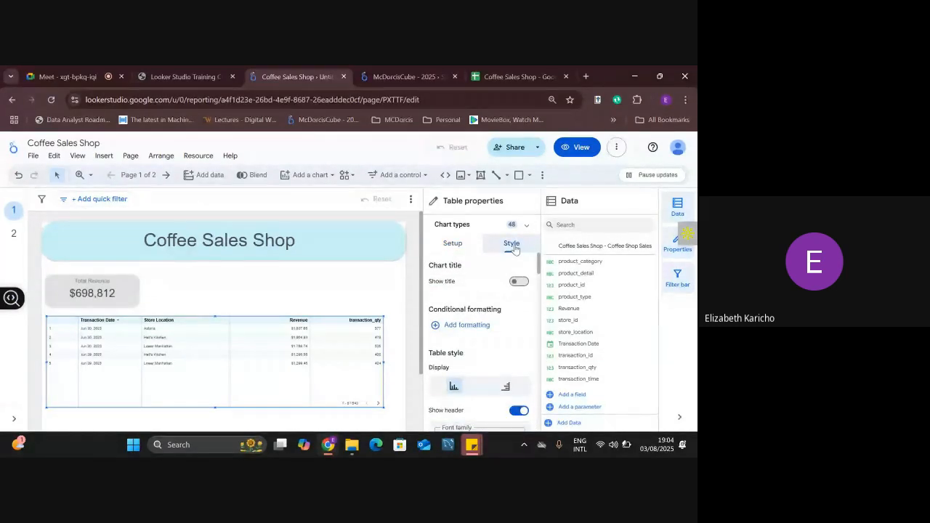
{"action": "left_click", "coordinate": [517, 283]}
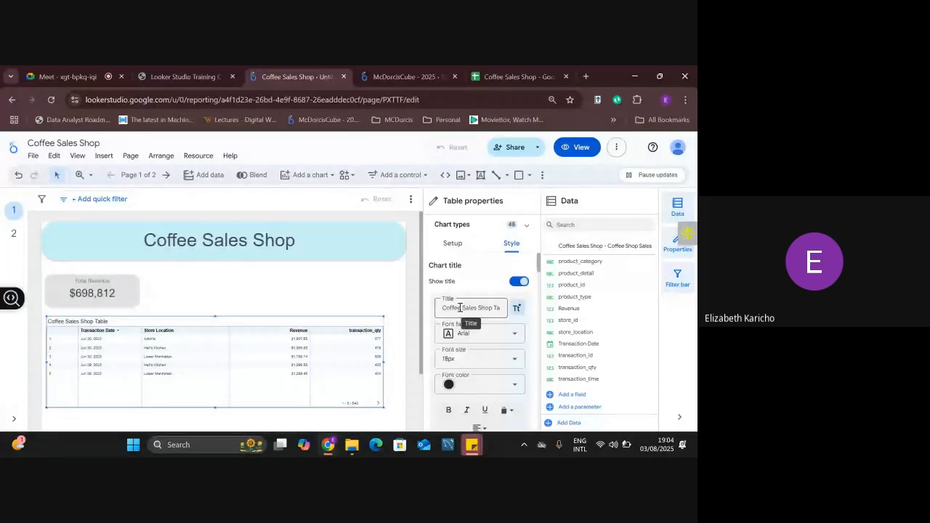
{"action": "left_click", "coordinate": [460, 308]}
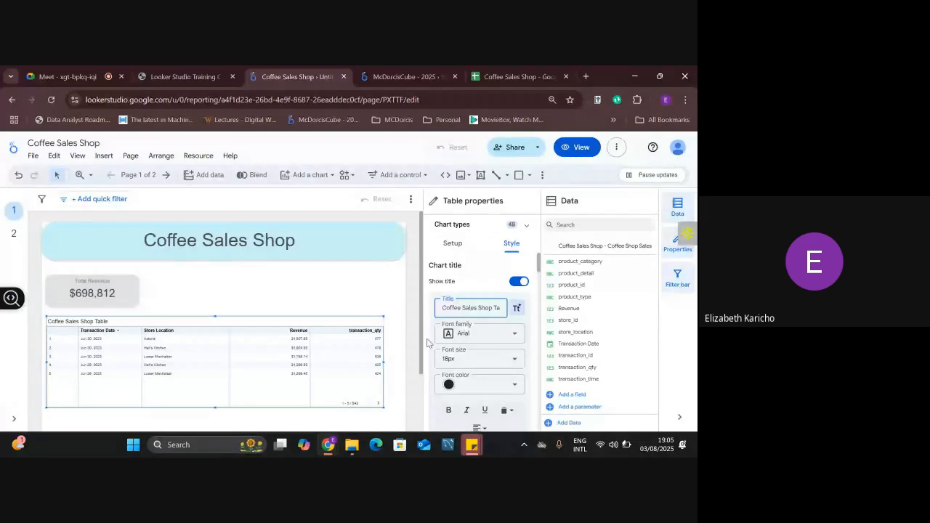
{"action": "triple_click", "coordinate": [470, 309]}
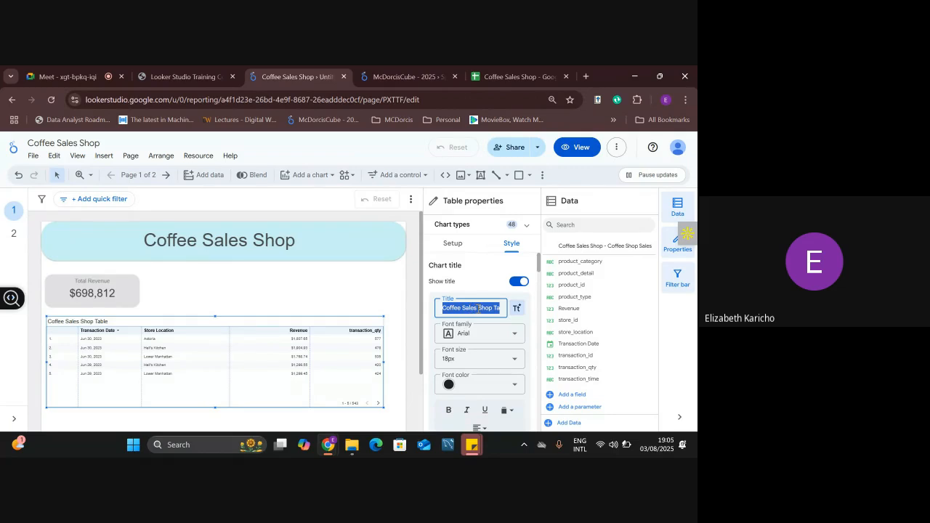
{"action": "key", "text": "BackSpace"}
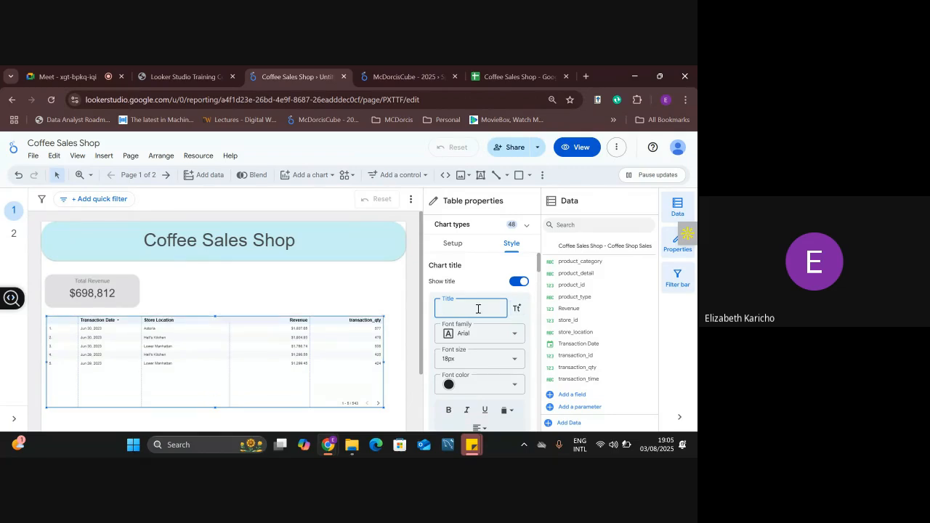
{"action": "type", "text": "Co"}
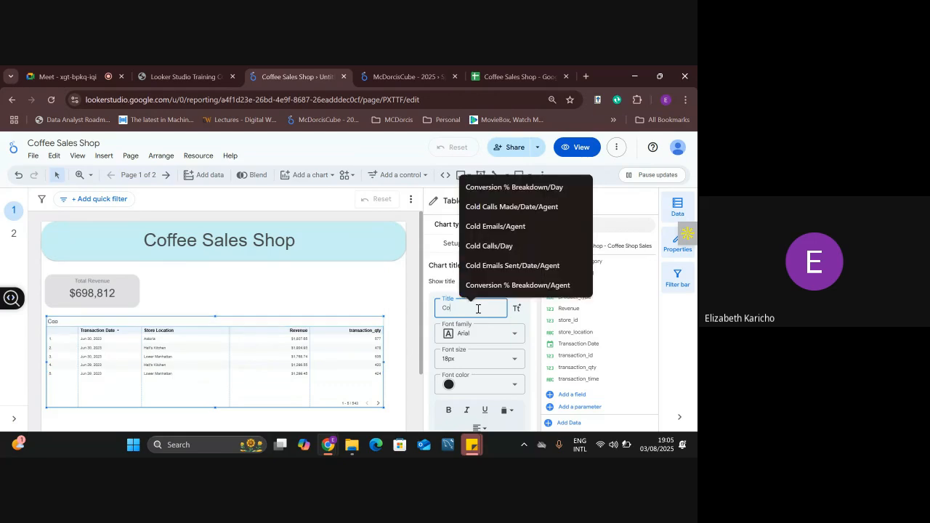
{"action": "type", "text": "fee S"}
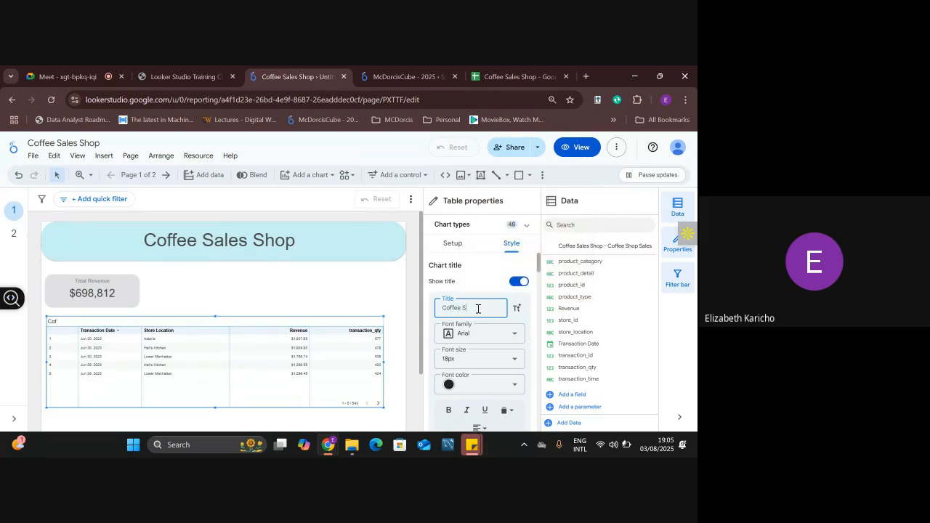
{"action": "type", "text": "By LOcation"}
{"action": "key", "text": "BackSpace"}
{"action": "key", "text": "BackSpace"}
{"action": "type", "text": "ation"}
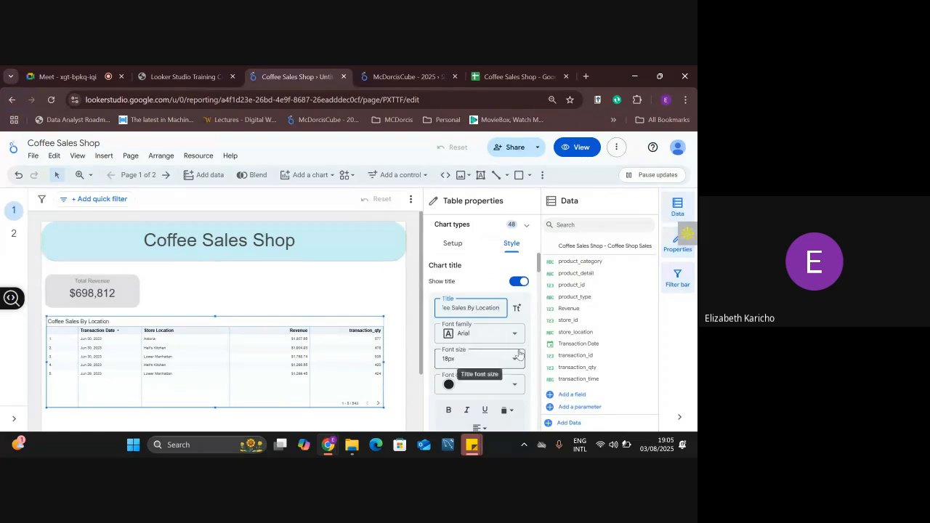
Format the table's title at 30px, bold and center-aligned.
{"action": "left_click", "coordinate": [516, 359]}
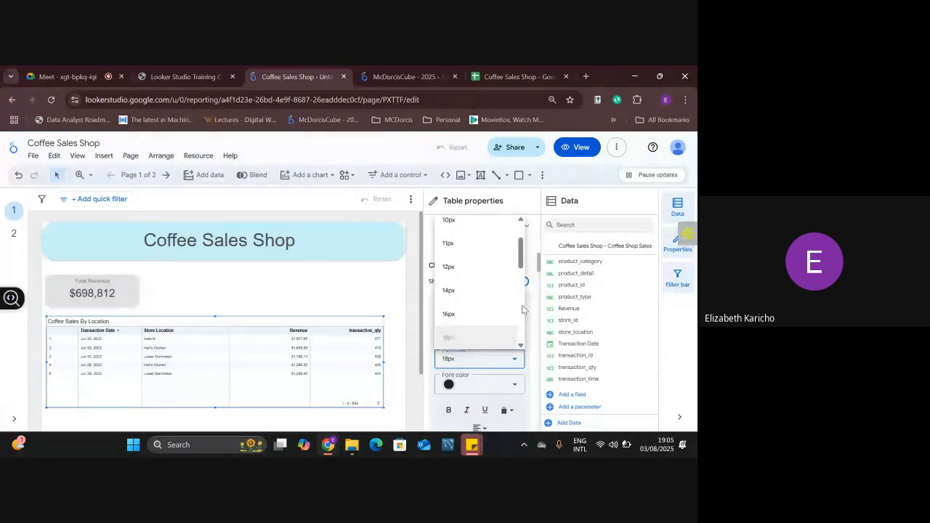
{"action": "scroll", "coordinate": [520, 302], "scroll_direction": "down", "scroll_amount": 2}
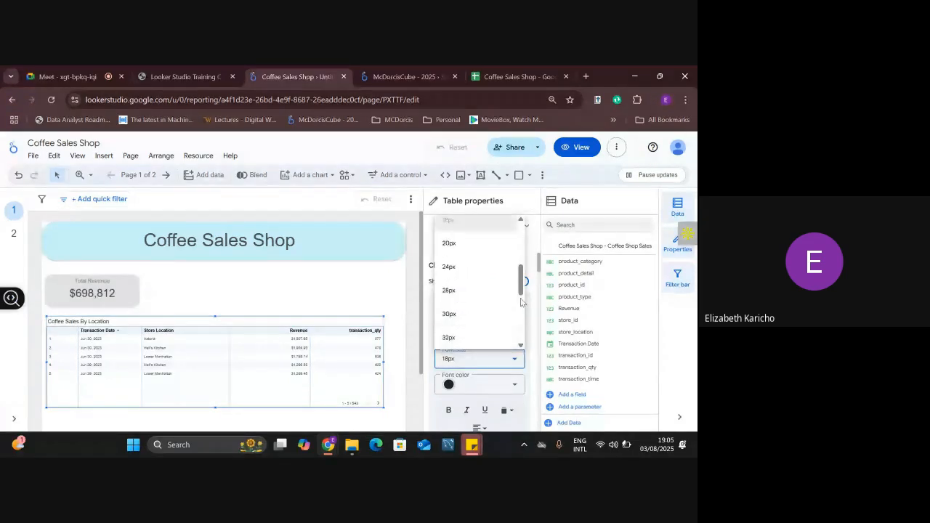
{"action": "left_click", "coordinate": [482, 324]}
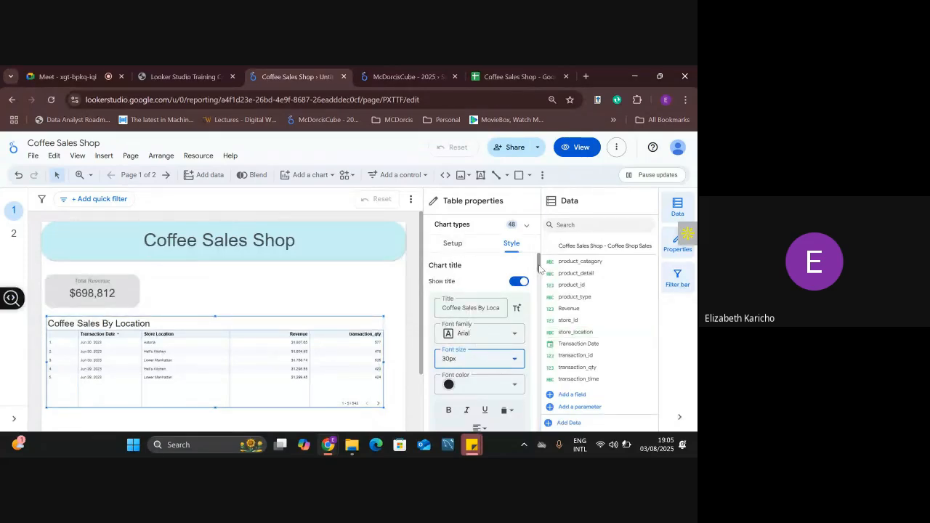
{"action": "left_click_drag", "start_coordinate": [538, 271], "coordinate": [540, 284]}
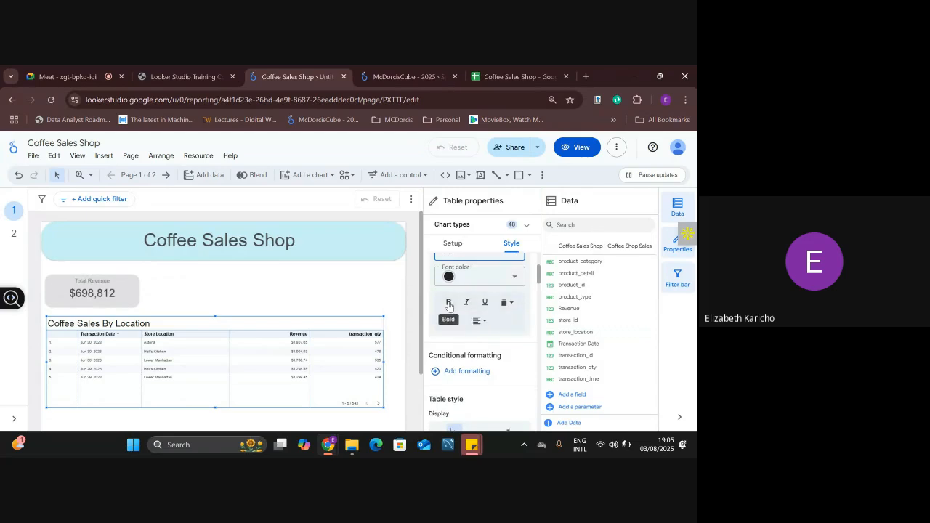
{"action": "left_click", "coordinate": [448, 303]}
{"action": "left_click", "coordinate": [485, 324]}
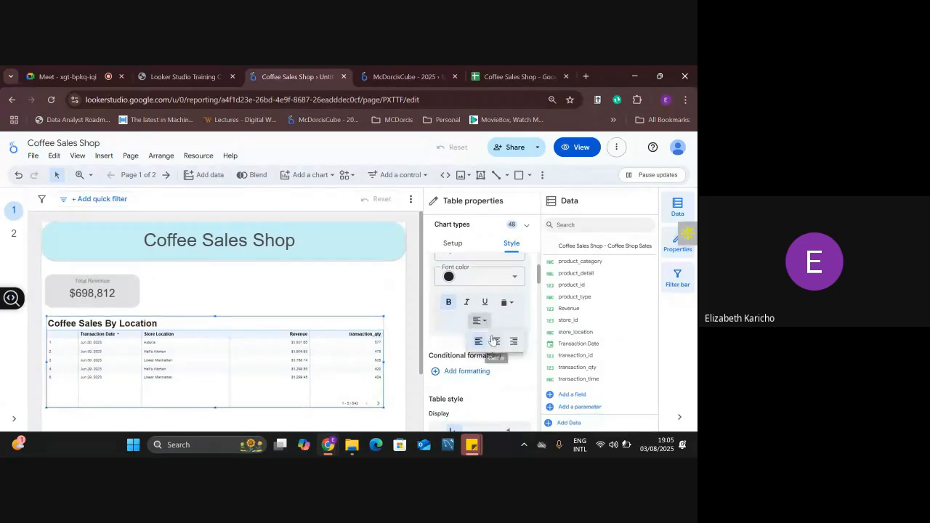
{"action": "left_click", "coordinate": [498, 342]}
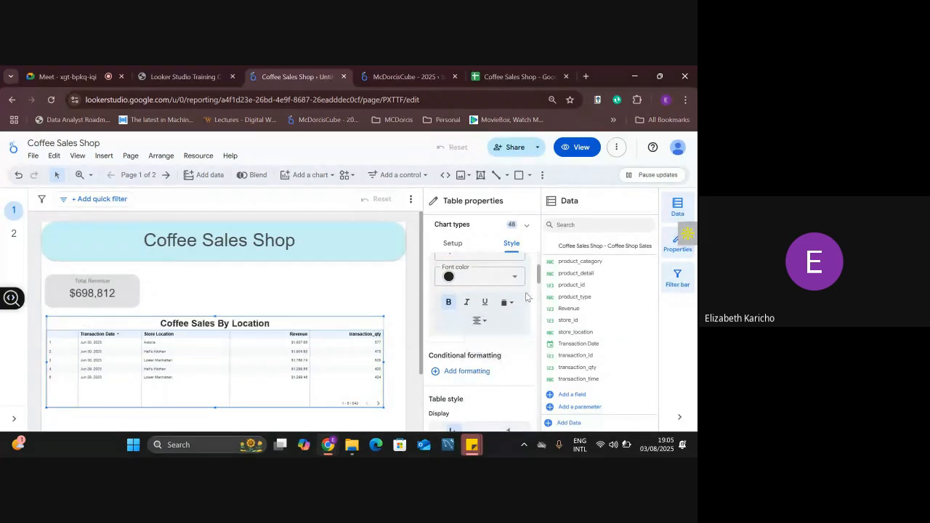
Set the table header's font size to 28px.
{"action": "left_click_drag", "start_coordinate": [540, 274], "coordinate": [543, 277]}
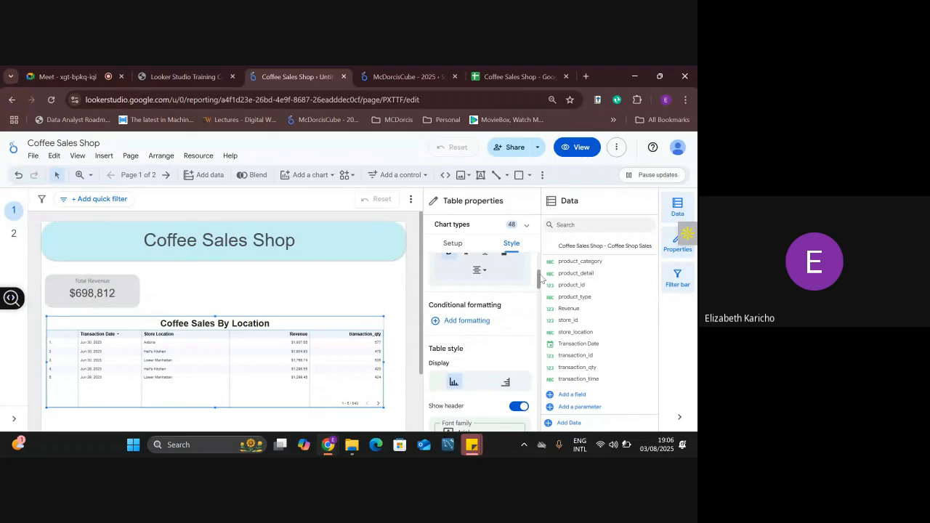
{"action": "left_click_drag", "start_coordinate": [541, 278], "coordinate": [541, 294]}
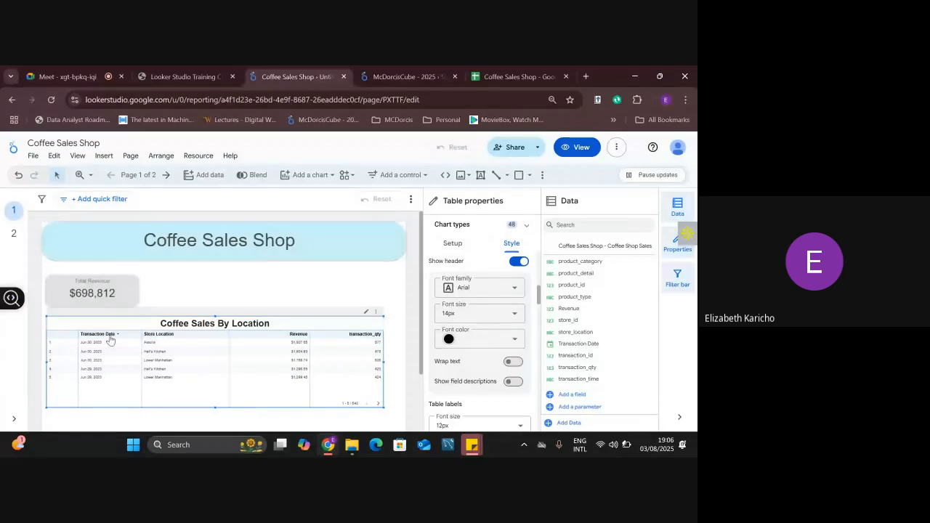
{"action": "left_click", "coordinate": [518, 316]}
{"action": "scroll", "coordinate": [523, 260], "scroll_direction": "down", "scroll_amount": 2}
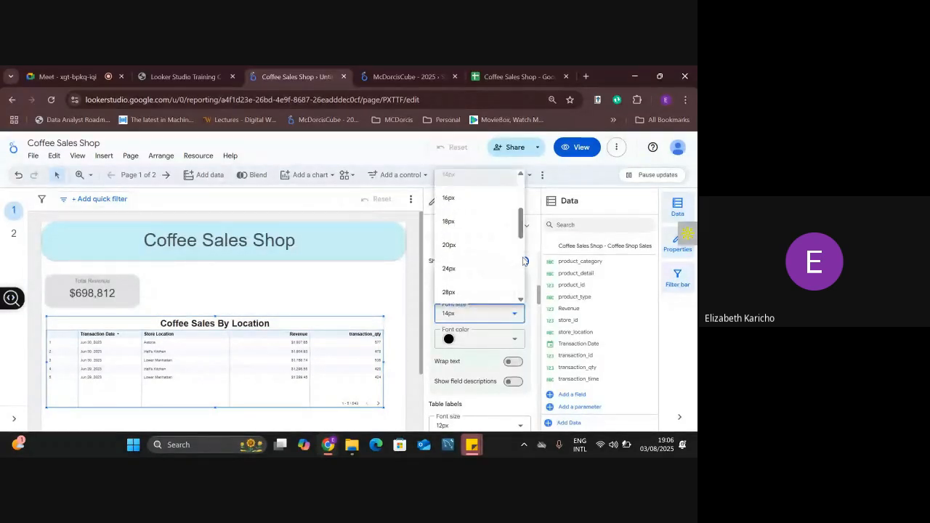
{"action": "left_click", "coordinate": [484, 292]}
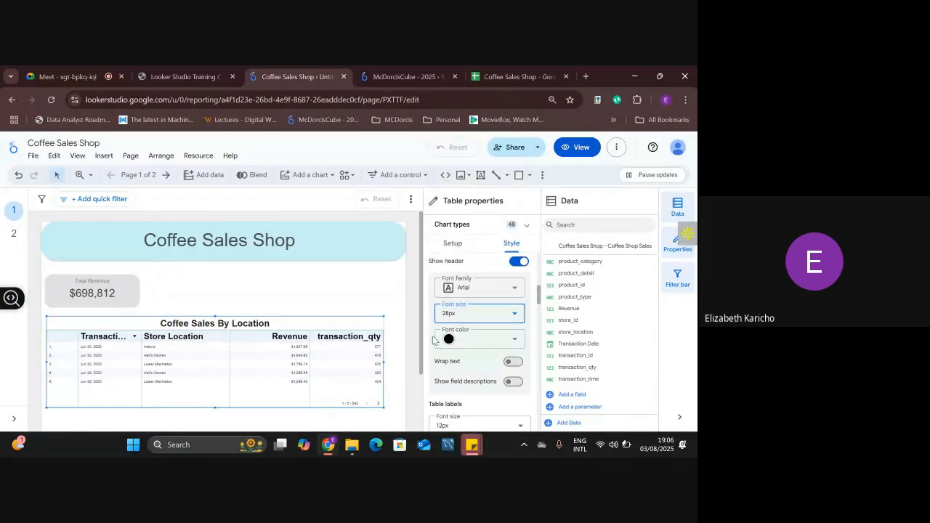
Give the table's transaction_qty metric the display name Transaction Quantity and narrow the row-number column.
{"action": "left_click", "coordinate": [452, 245]}
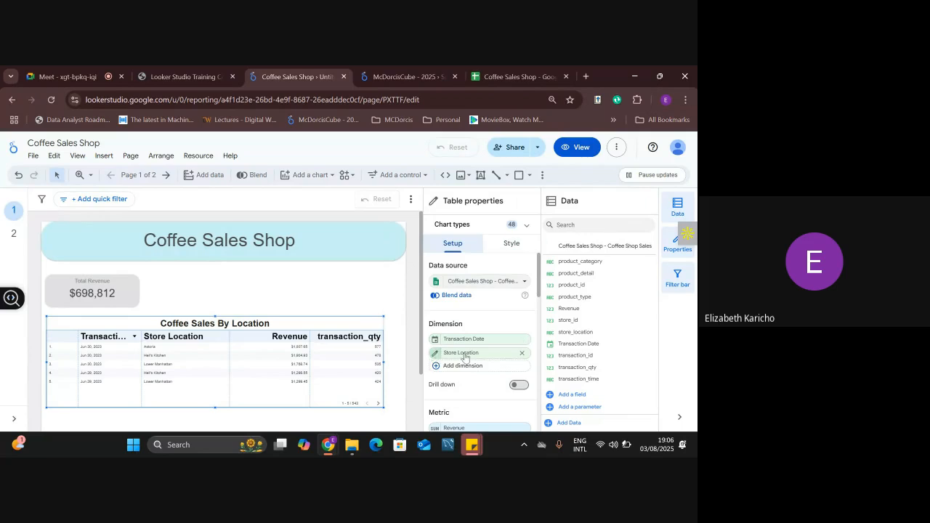
{"action": "scroll", "coordinate": [479, 341], "scroll_direction": "down", "scroll_amount": 2}
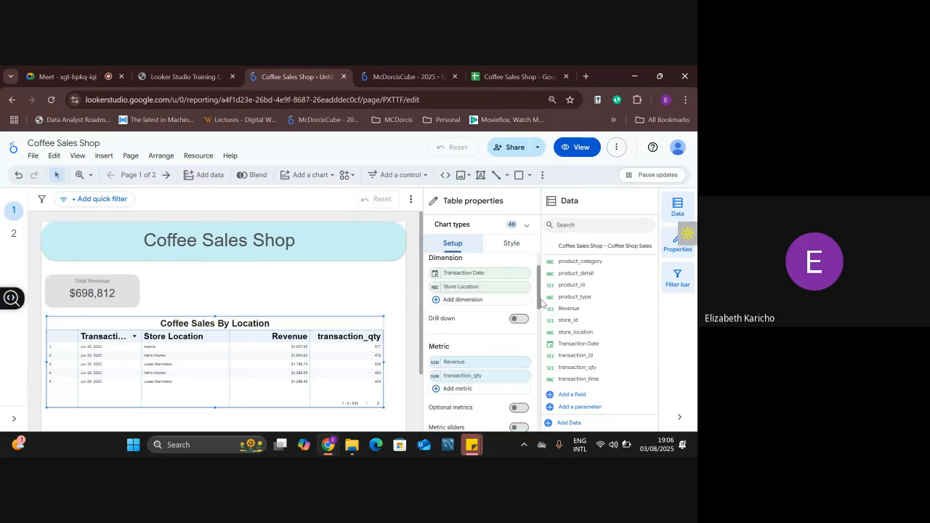
{"action": "left_click", "coordinate": [434, 368]}
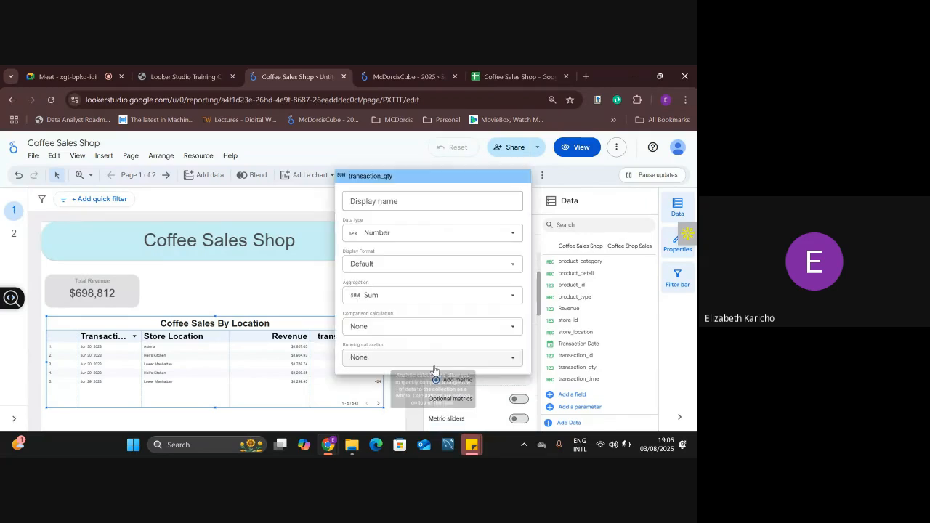
{"action": "left_click", "coordinate": [369, 201]}
{"action": "type", "text": "Tran"}
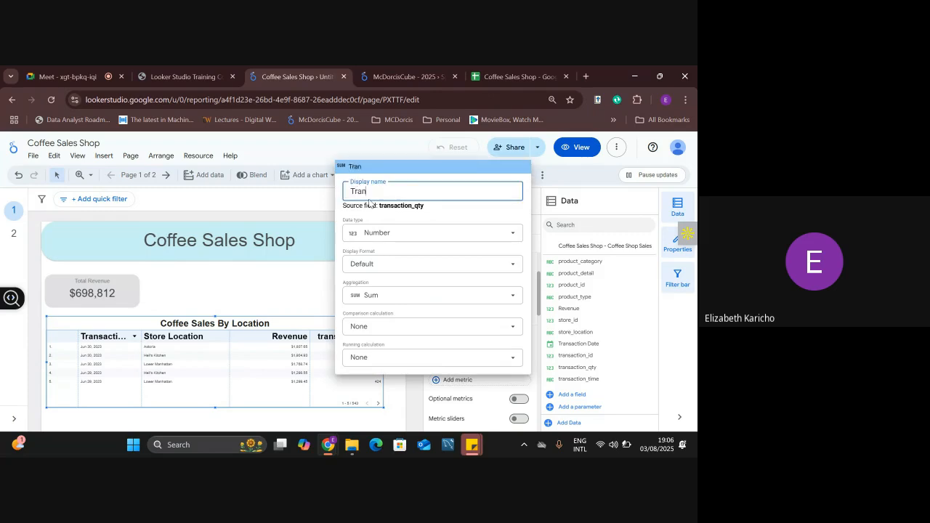
{"action": "type", "text": "saction"}
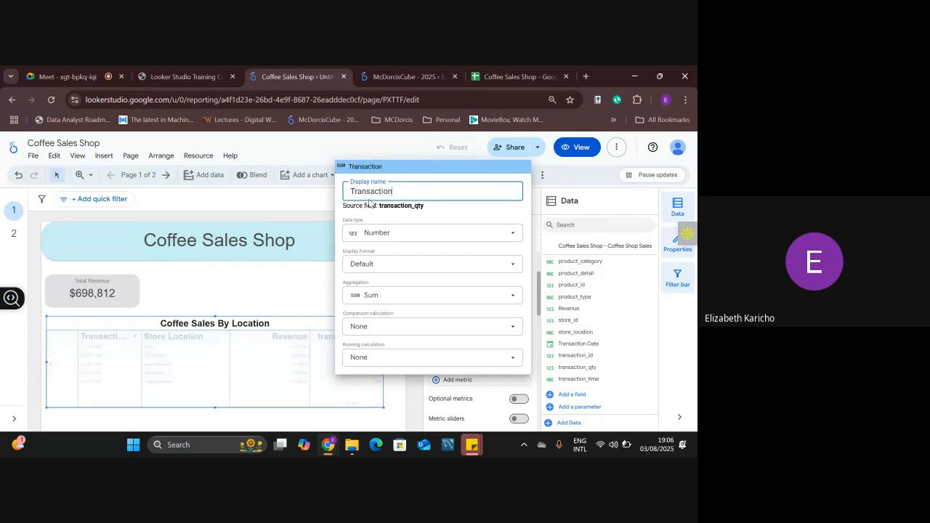
{"action": "type", "text": " Quantity"}
{"action": "left_click", "coordinate": [421, 157]}
{"action": "left_click", "coordinate": [421, 156]}
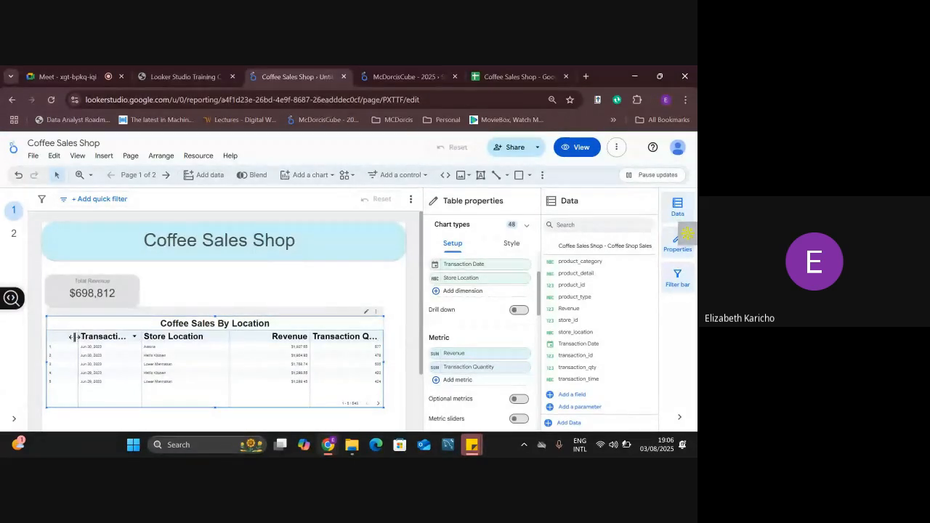
{"action": "left_click_drag", "start_coordinate": [76, 336], "coordinate": [63, 338]}
{"action": "left_click_drag", "start_coordinate": [78, 343], "coordinate": [58, 344]}
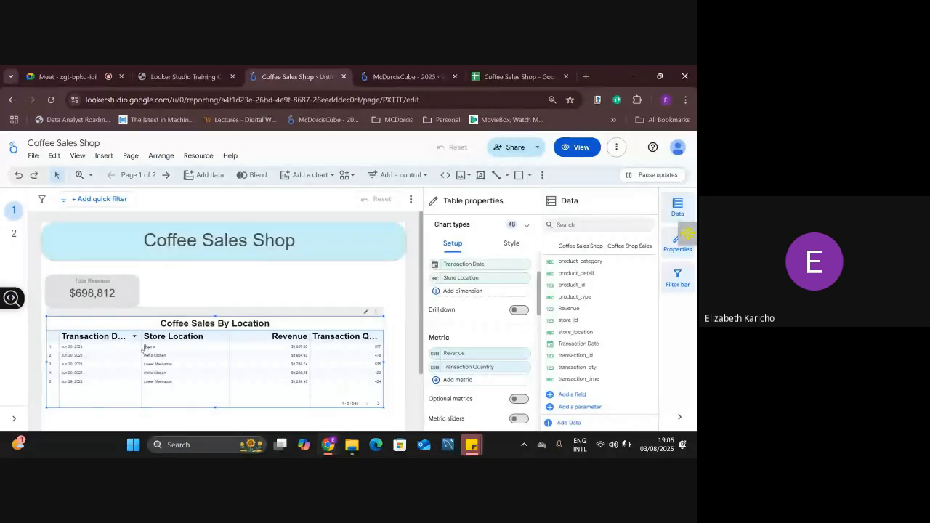
Turn on text wrapping for the table header and set its font size to 20px.
{"action": "left_click", "coordinate": [512, 243]}
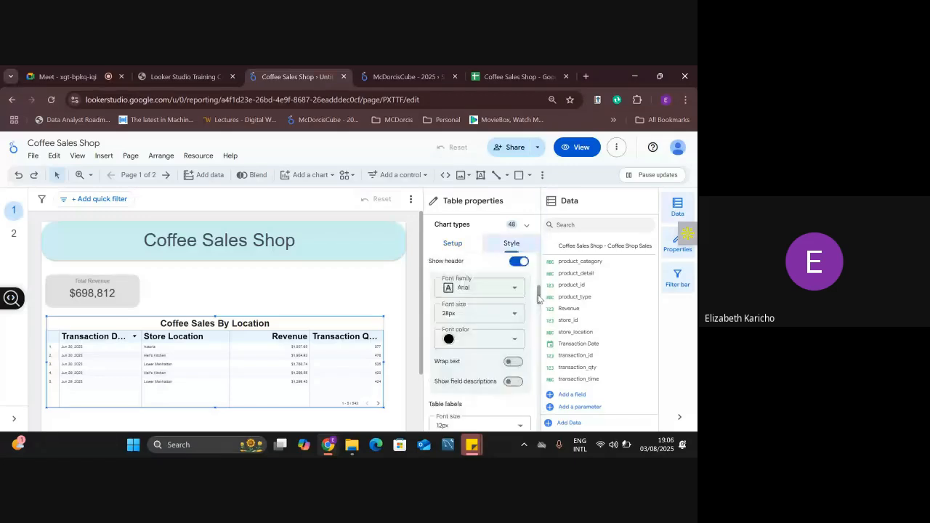
{"action": "scroll", "coordinate": [541, 325], "scroll_direction": "down", "scroll_amount": 3}
{"action": "left_click_drag", "start_coordinate": [541, 324], "coordinate": [532, 297]}
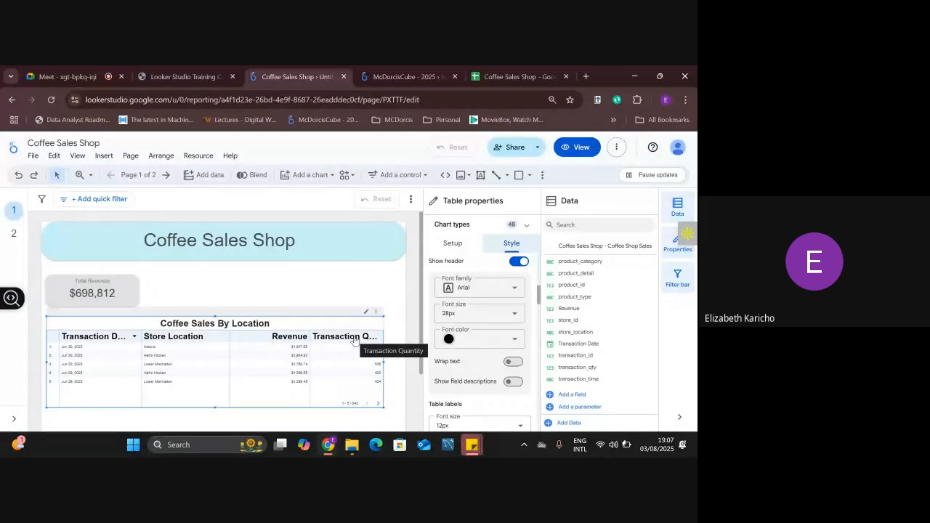
{"action": "left_click", "coordinate": [513, 362]}
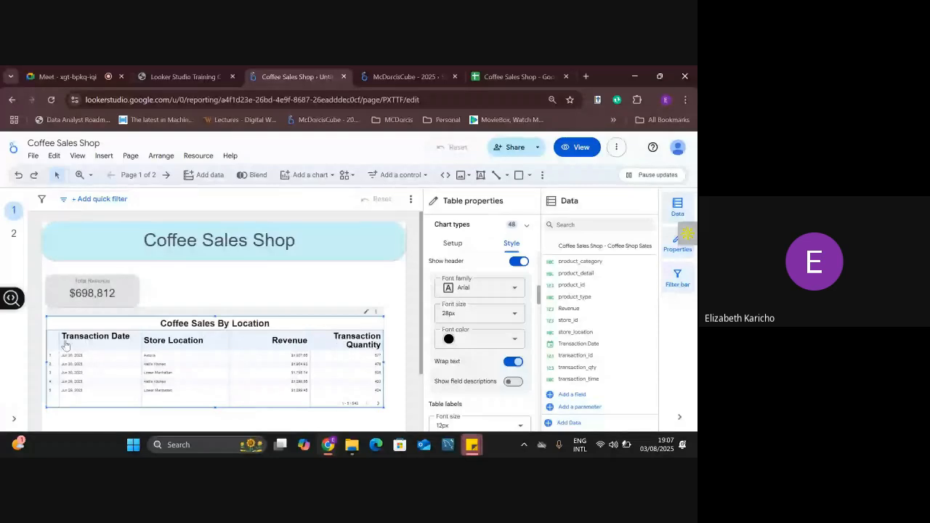
{"action": "left_click", "coordinate": [507, 313]}
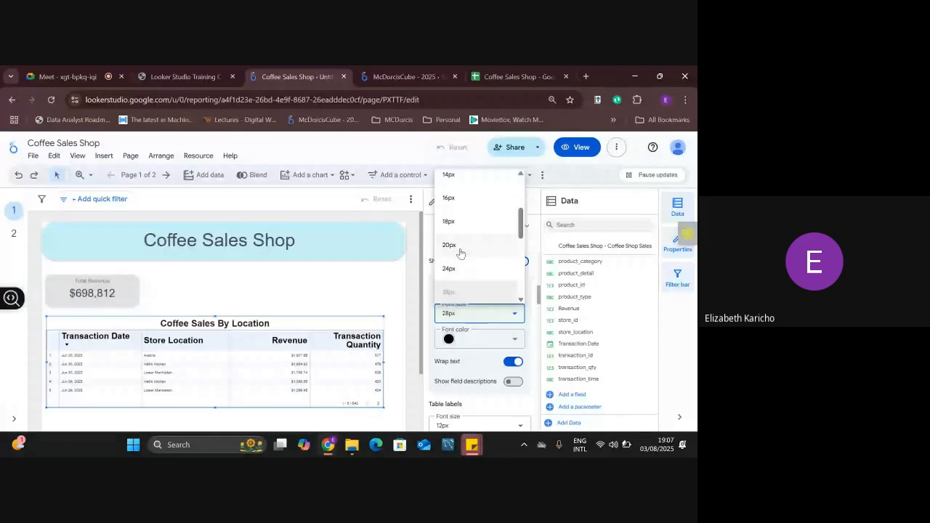
{"action": "left_click", "coordinate": [460, 252]}
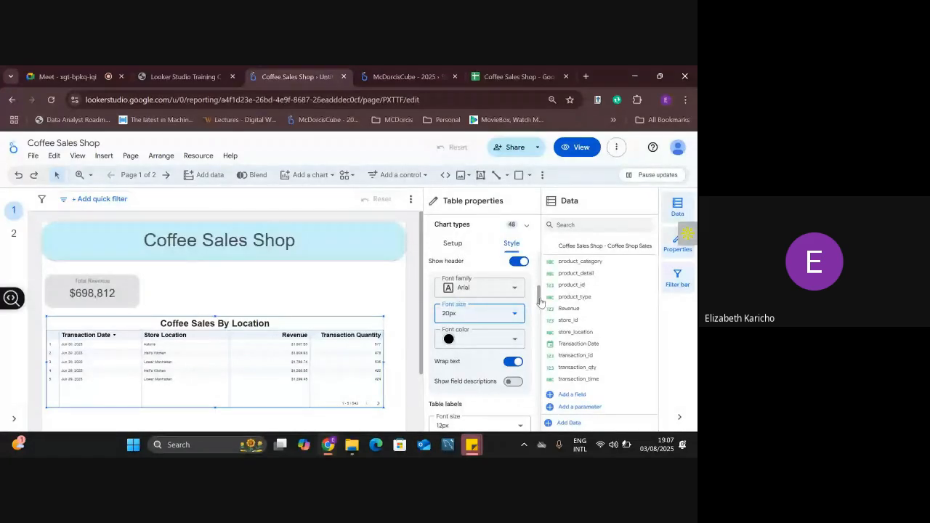
Set the font size of the table labels to 20px.
{"action": "left_click_drag", "start_coordinate": [540, 302], "coordinate": [540, 311]}
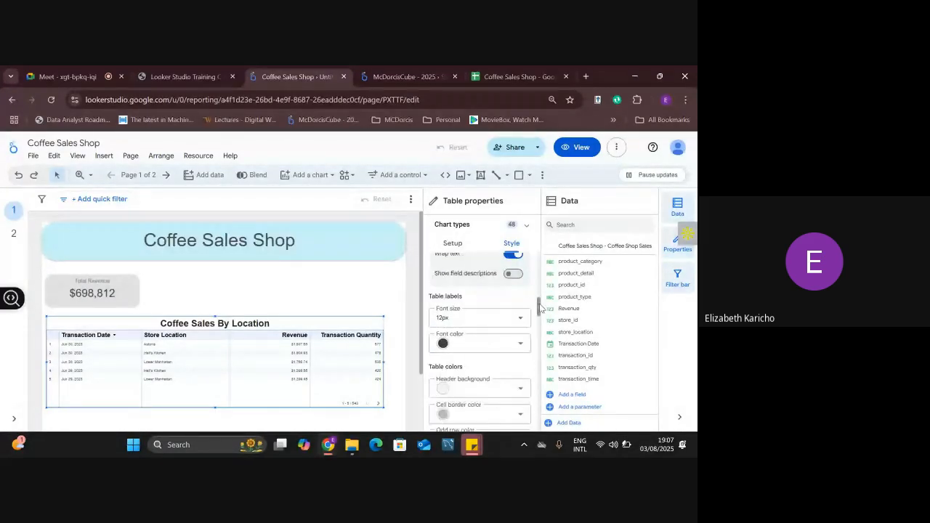
{"action": "left_click", "coordinate": [520, 322]}
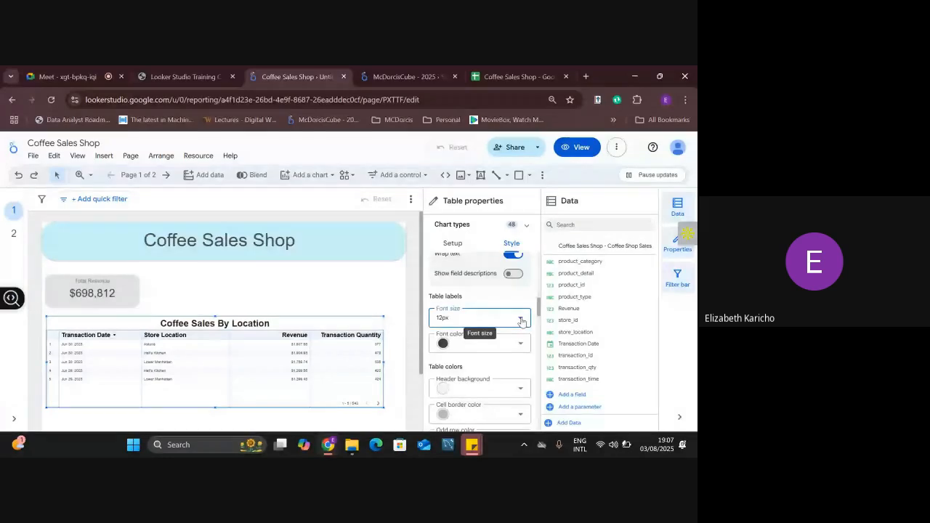
{"action": "scroll", "coordinate": [509, 247], "scroll_direction": "down", "scroll_amount": 3}
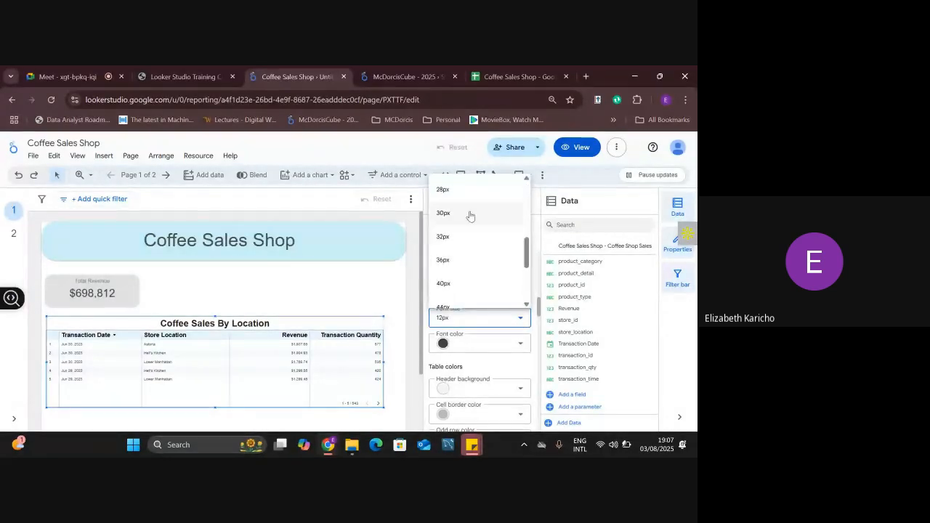
{"action": "scroll", "coordinate": [470, 216], "scroll_direction": "up", "scroll_amount": 3}
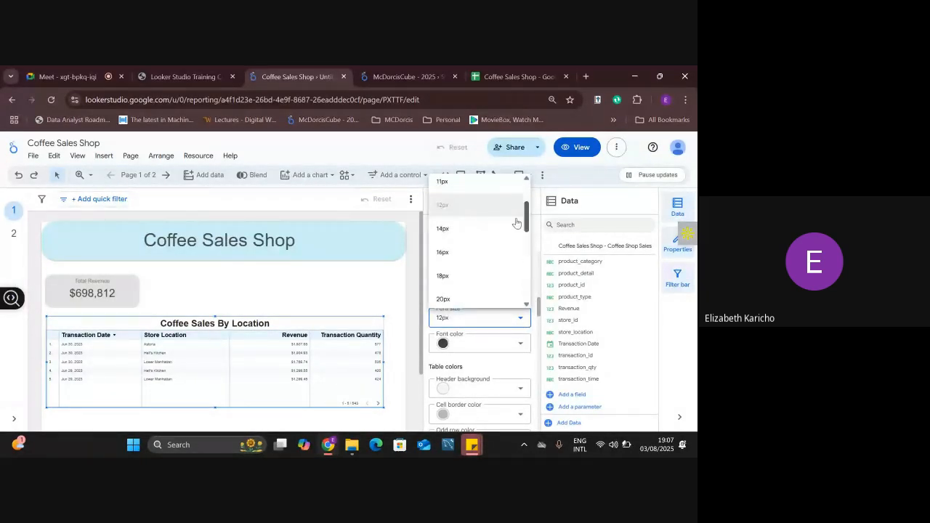
{"action": "left_click", "coordinate": [482, 256]}
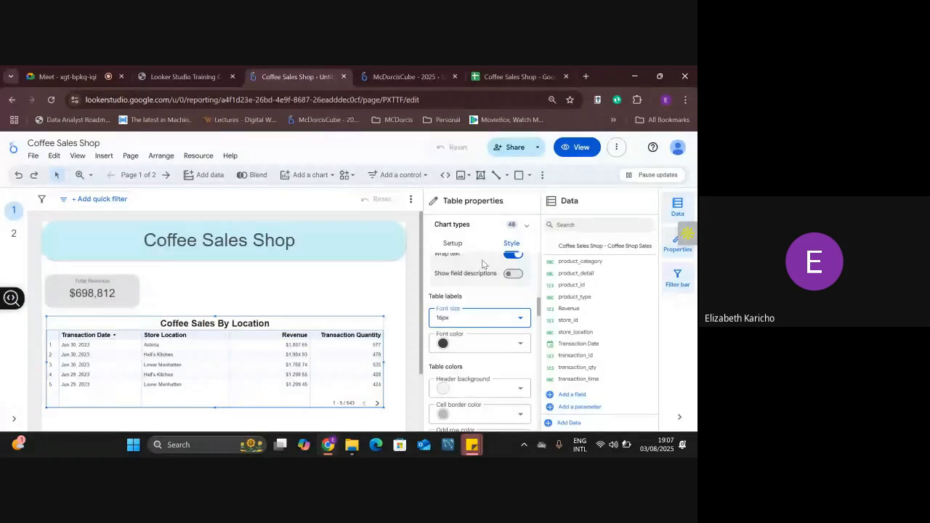
{"action": "left_click", "coordinate": [506, 320]}
{"action": "scroll", "coordinate": [456, 219], "scroll_direction": "down", "scroll_amount": 2}
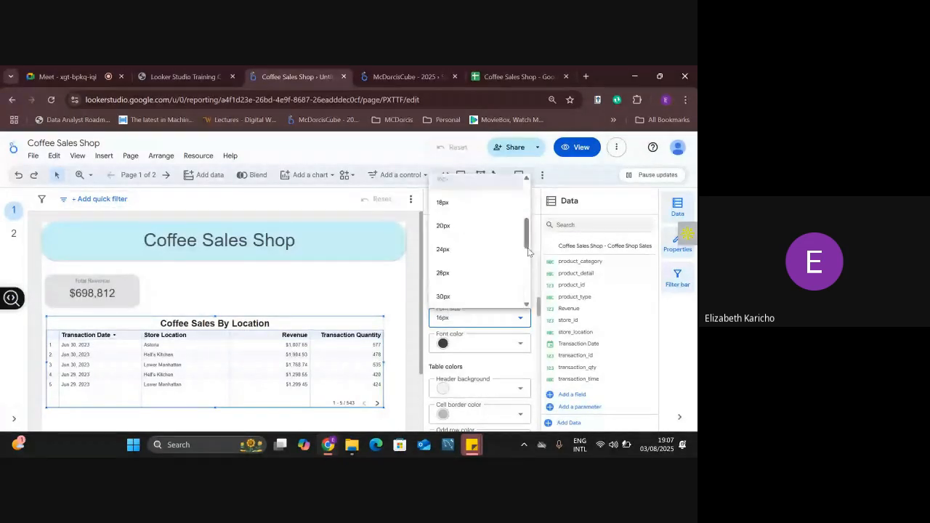
{"action": "left_click", "coordinate": [456, 222]}
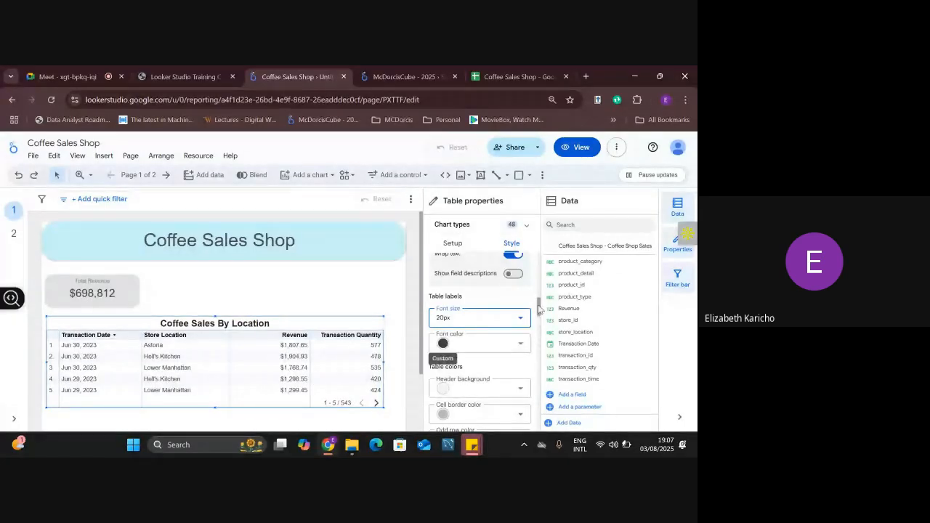
Turn off row numbers and turn on text wrapping in the table body, keeping auto-height on.
{"action": "left_click_drag", "start_coordinate": [540, 309], "coordinate": [540, 332]}
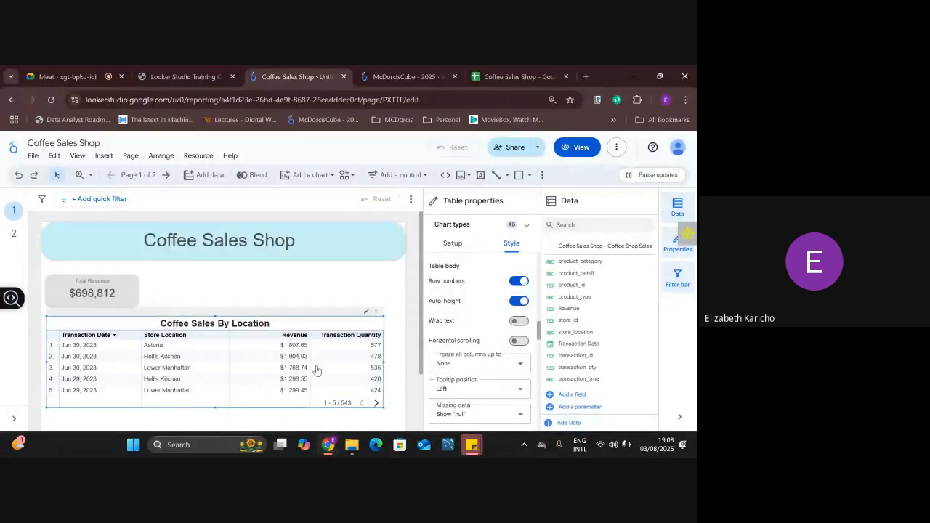
{"action": "left_click", "coordinate": [518, 282]}
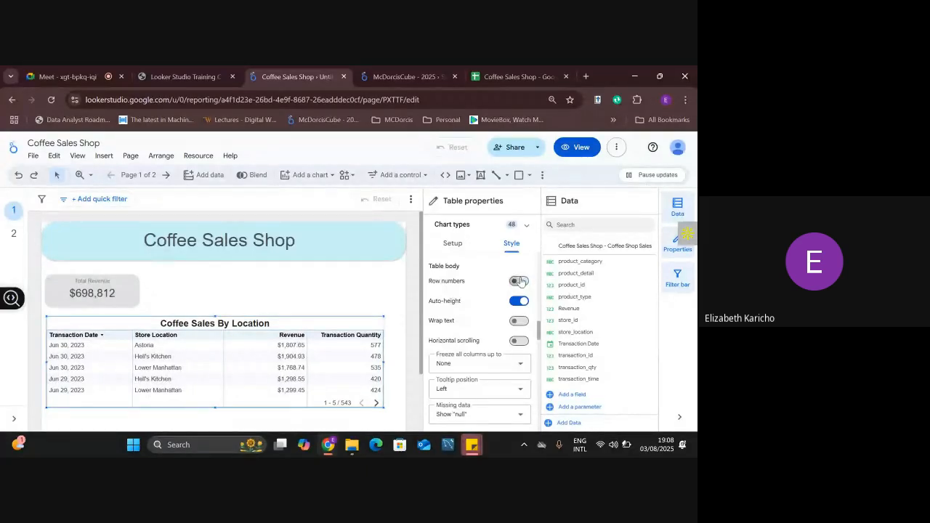
{"action": "left_click", "coordinate": [520, 301]}
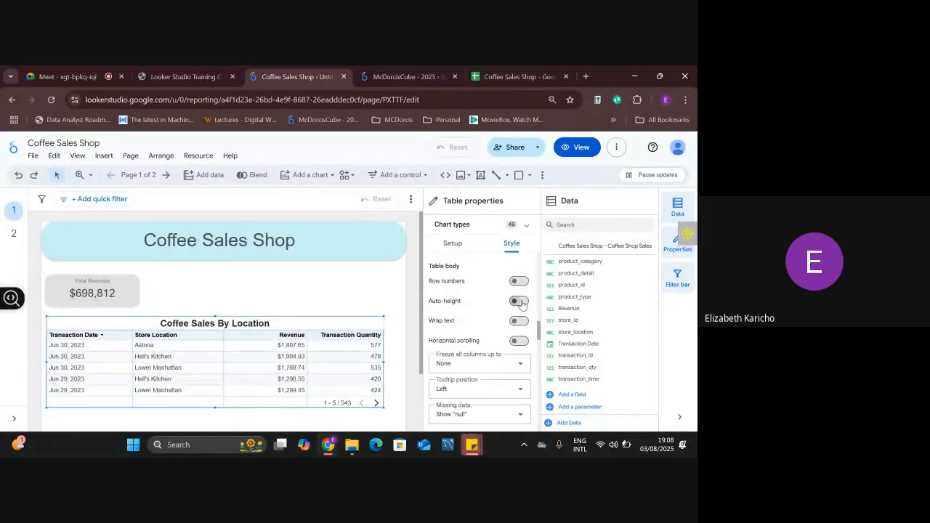
{"action": "left_click", "coordinate": [520, 302]}
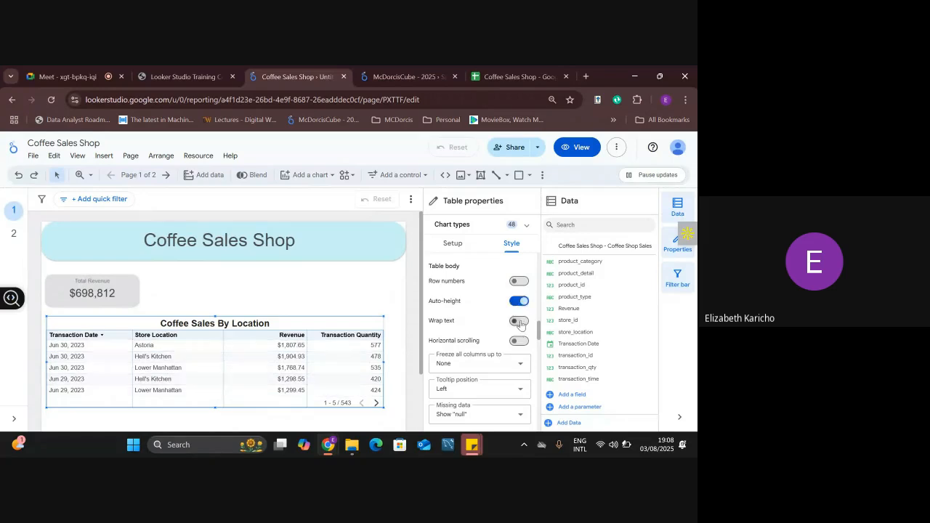
{"action": "left_click", "coordinate": [519, 324]}
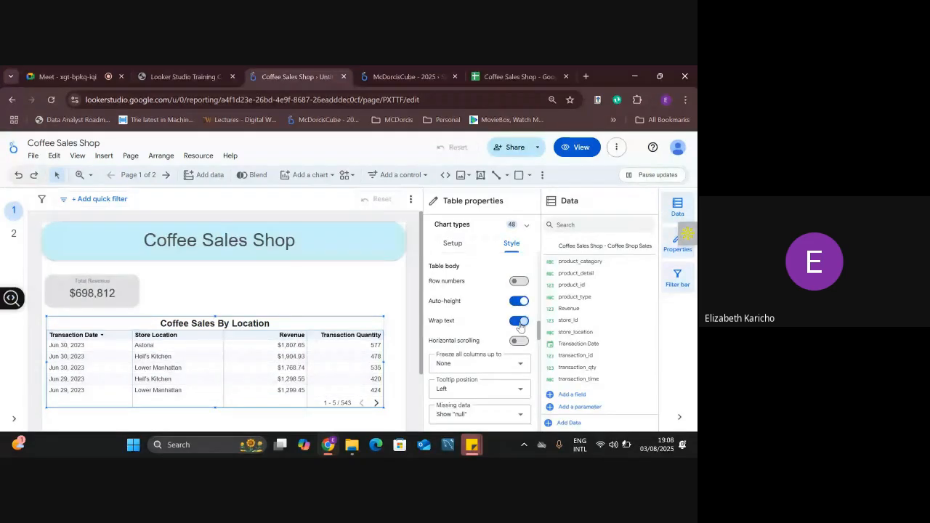
Center-align the table's two dimension columns, Transaction Date and Store Location.
{"action": "scroll", "coordinate": [512, 326], "scroll_direction": "down", "scroll_amount": 5}
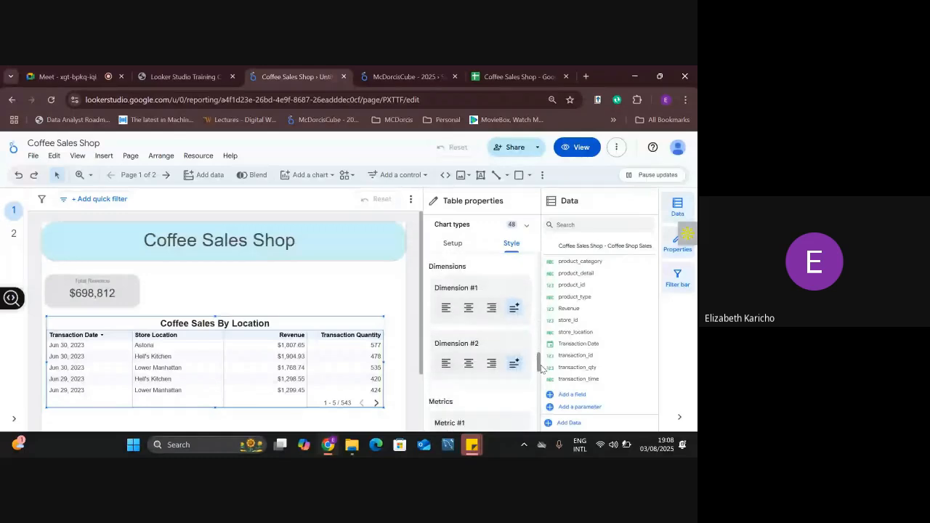
{"action": "left_click", "coordinate": [468, 298]}
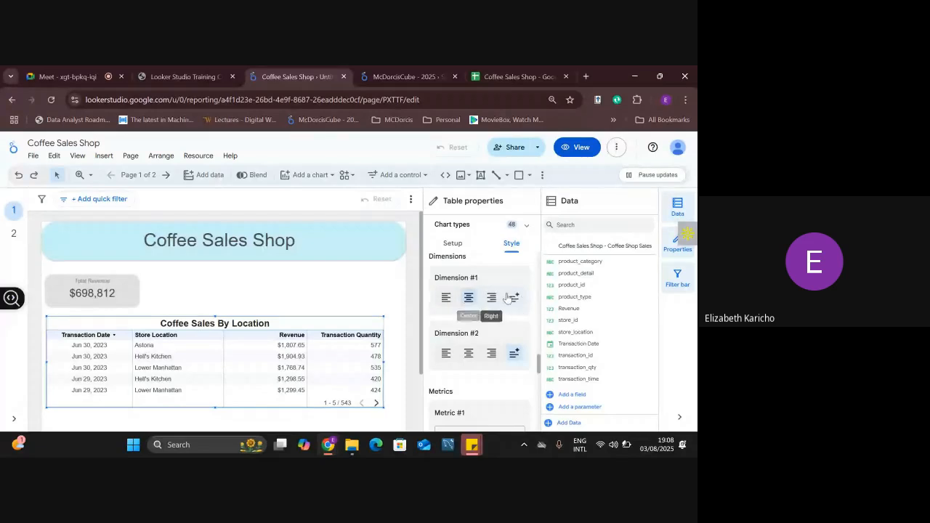
{"action": "left_click", "coordinate": [468, 353]}
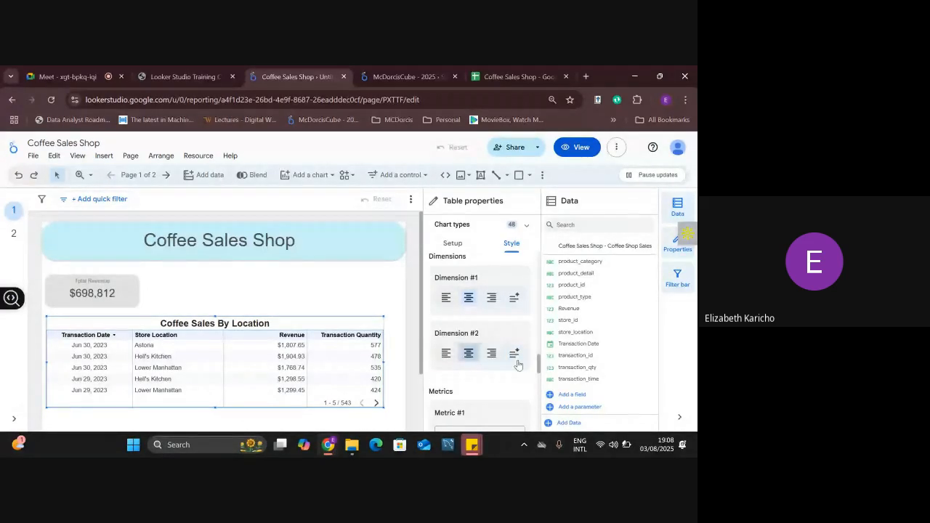
Center-align the table's two metric columns, Revenue and Transaction Quantity.
{"action": "scroll", "coordinate": [539, 369], "scroll_direction": "down", "scroll_amount": 1}
{"action": "left_click_drag", "start_coordinate": [539, 369], "coordinate": [539, 383]}
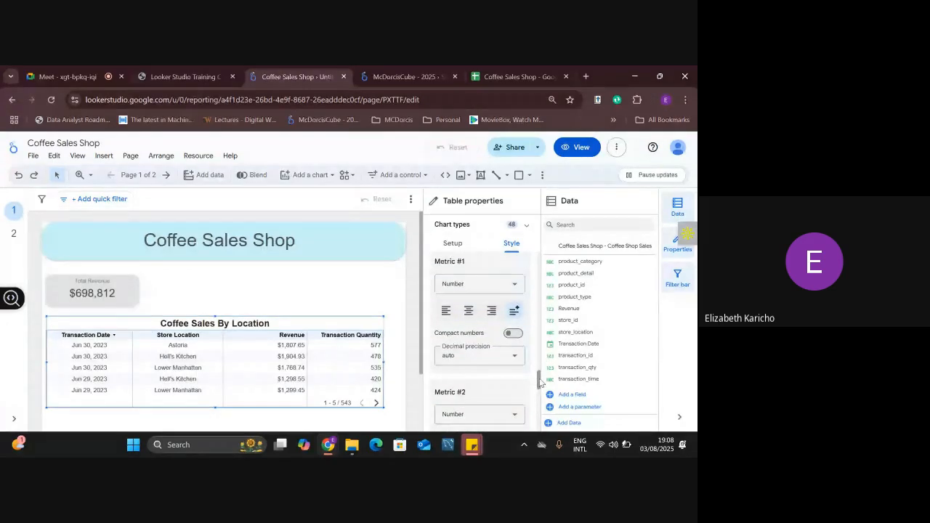
{"action": "left_click", "coordinate": [490, 287]}
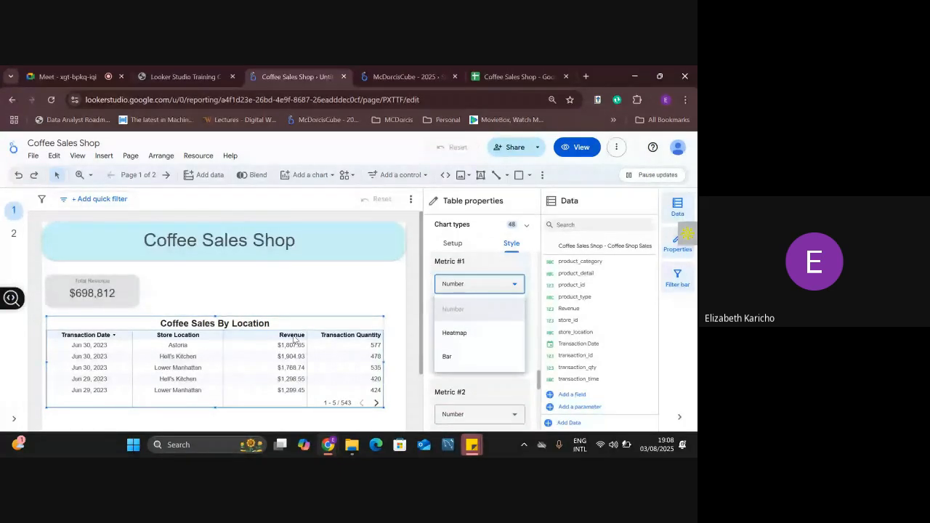
{"action": "left_click", "coordinate": [507, 269]}
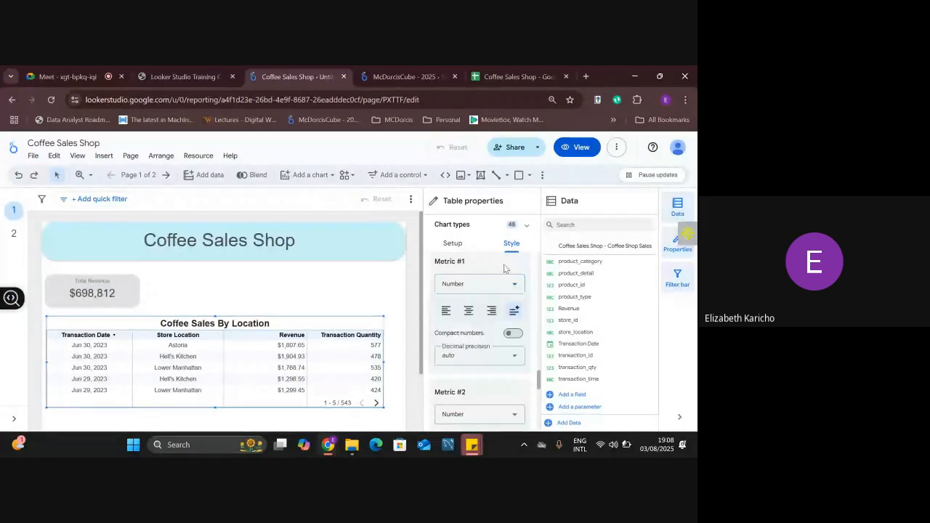
{"action": "left_click", "coordinate": [466, 318]}
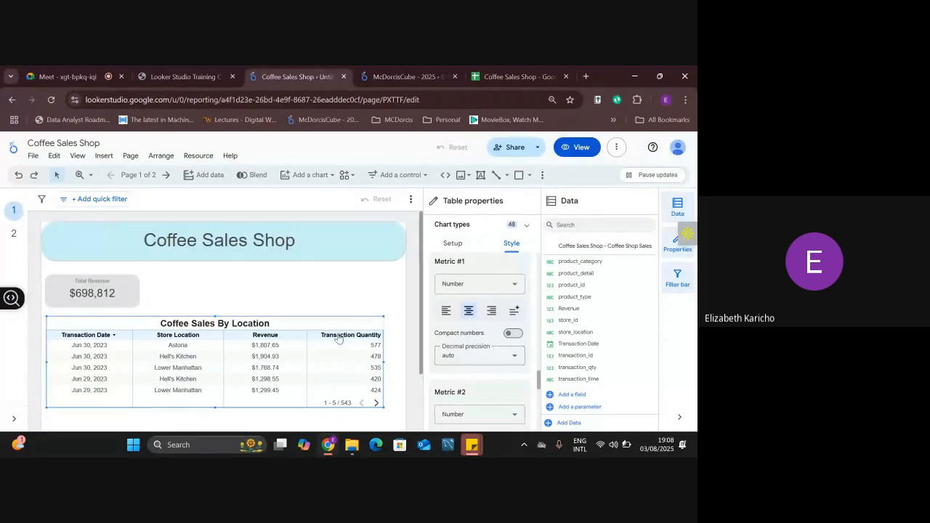
{"action": "left_click", "coordinate": [445, 311]}
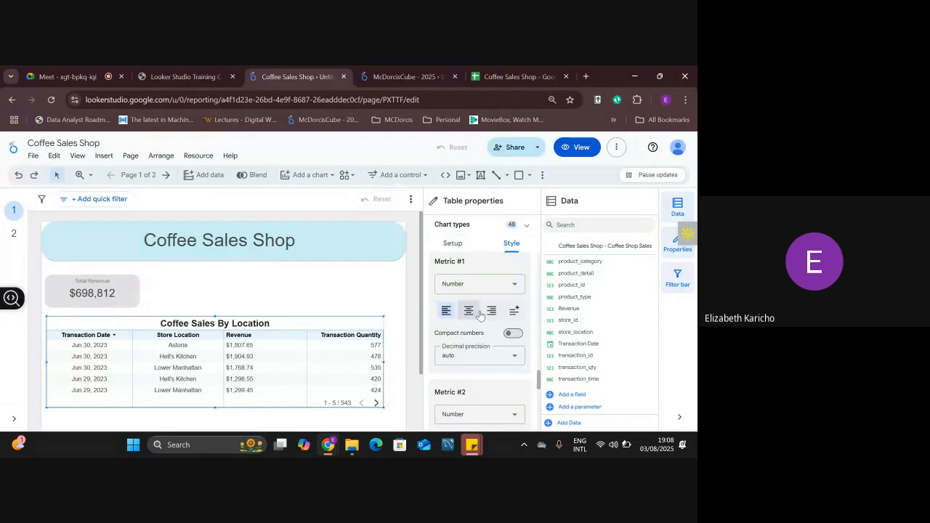
{"action": "left_click", "coordinate": [478, 313]}
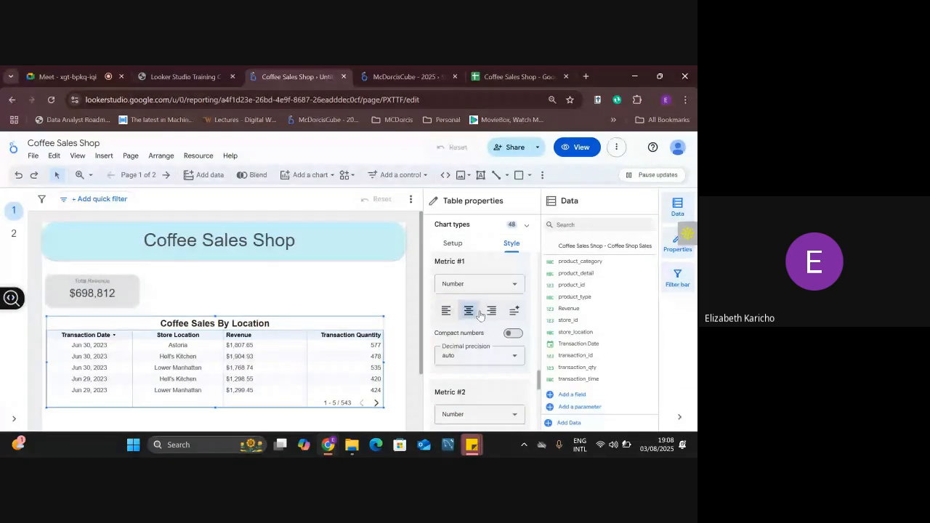
{"action": "scroll", "coordinate": [540, 383], "scroll_direction": "down", "scroll_amount": 1}
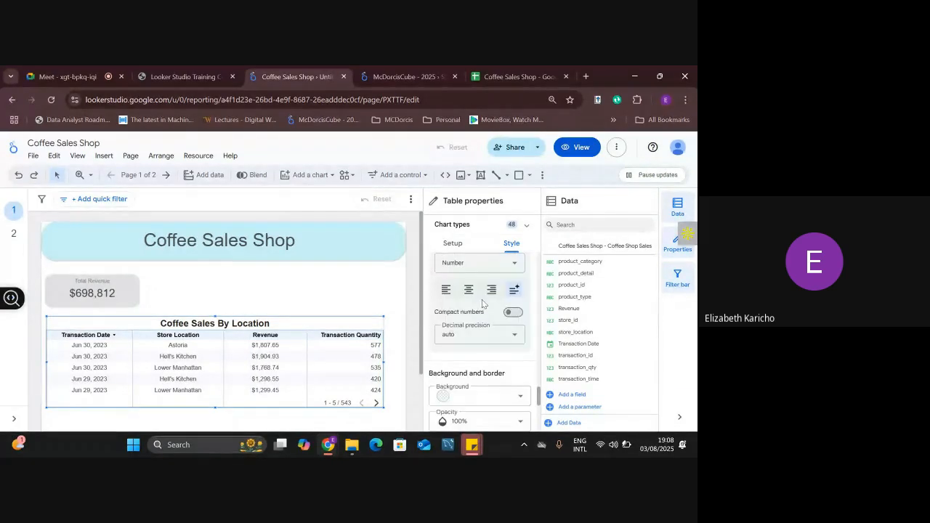
{"action": "left_click", "coordinate": [468, 292]}
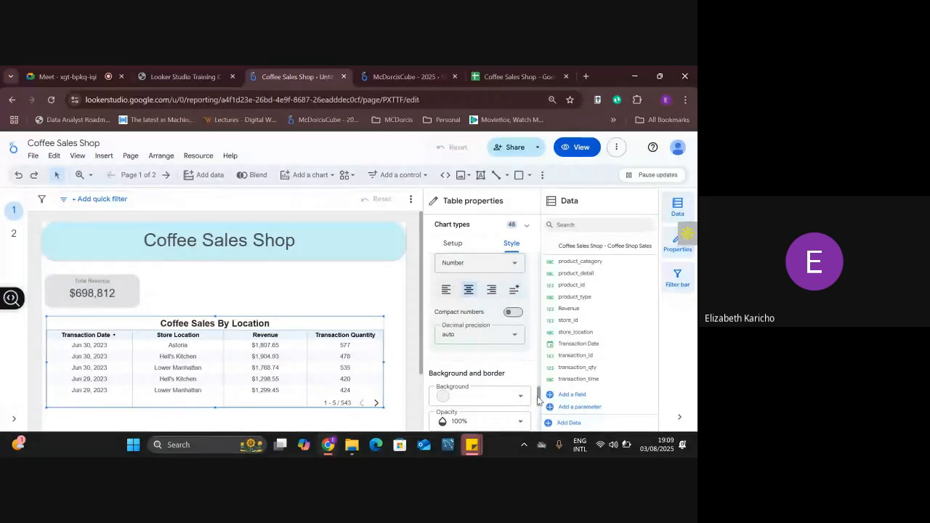
Start a single-color conditional formatting rule for the table based on the Transaction Quantity field.
{"action": "left_click_drag", "start_coordinate": [539, 398], "coordinate": [543, 276]}
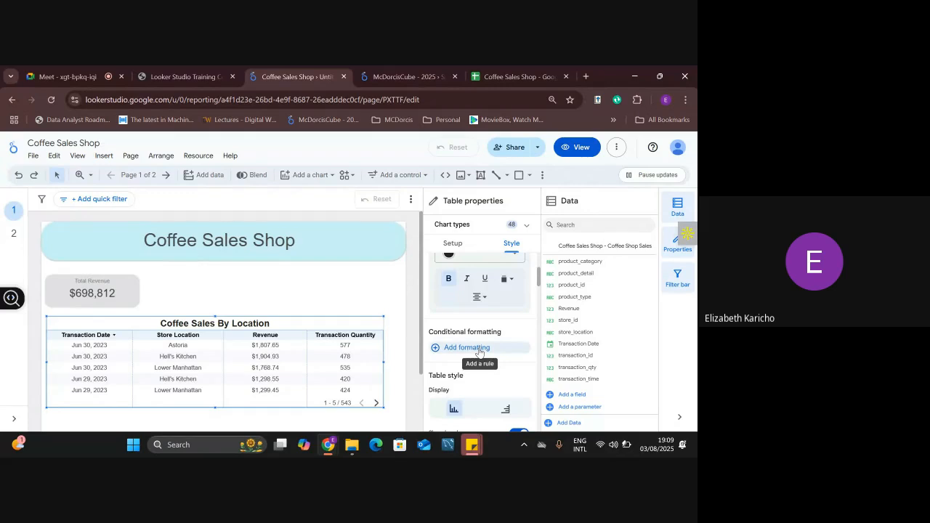
{"action": "left_click", "coordinate": [479, 350]}
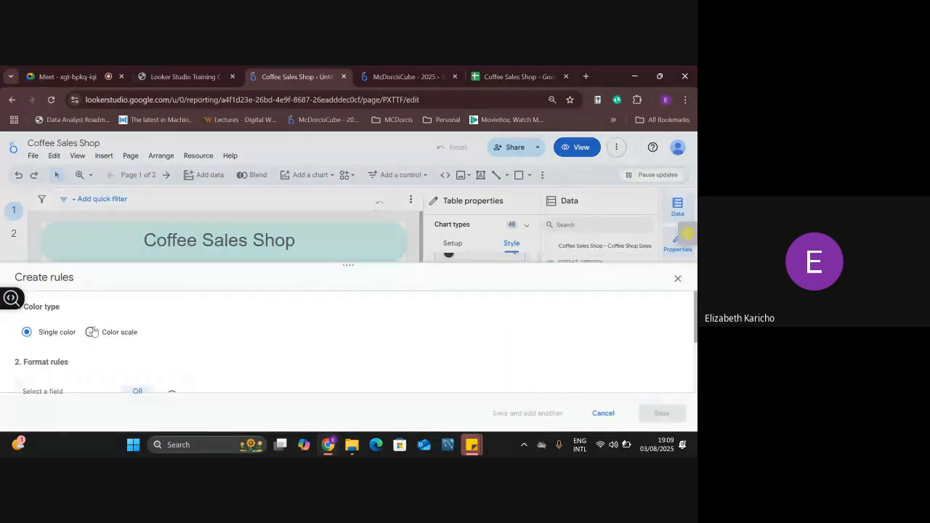
{"action": "scroll", "coordinate": [94, 331], "scroll_direction": "down", "scroll_amount": 1}
{"action": "scroll", "coordinate": [94, 331], "scroll_direction": "up", "scroll_amount": 1}
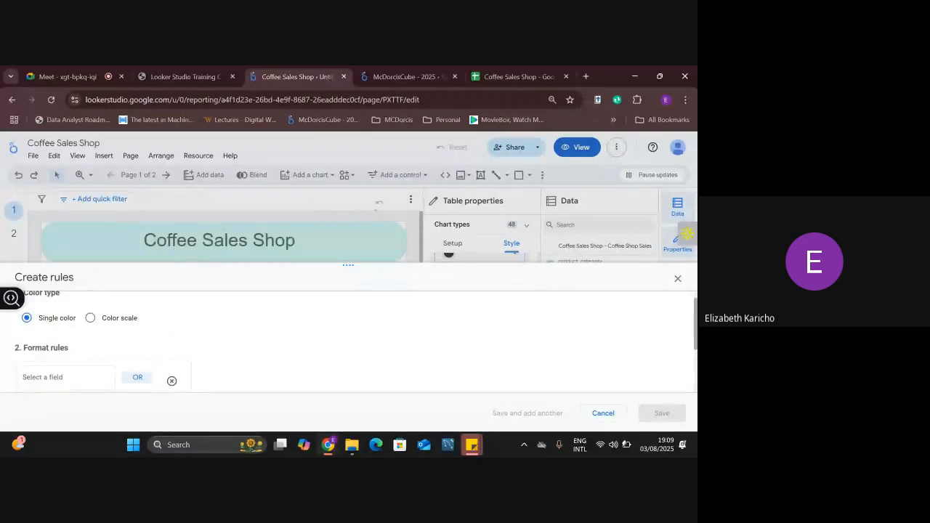
{"action": "scroll", "coordinate": [349, 341], "scroll_direction": "down", "scroll_amount": 1}
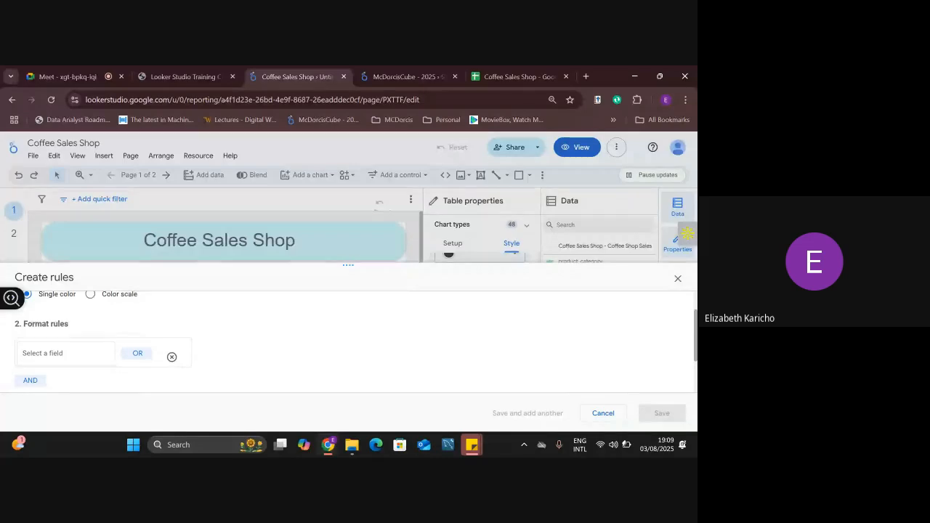
{"action": "left_click", "coordinate": [84, 359]}
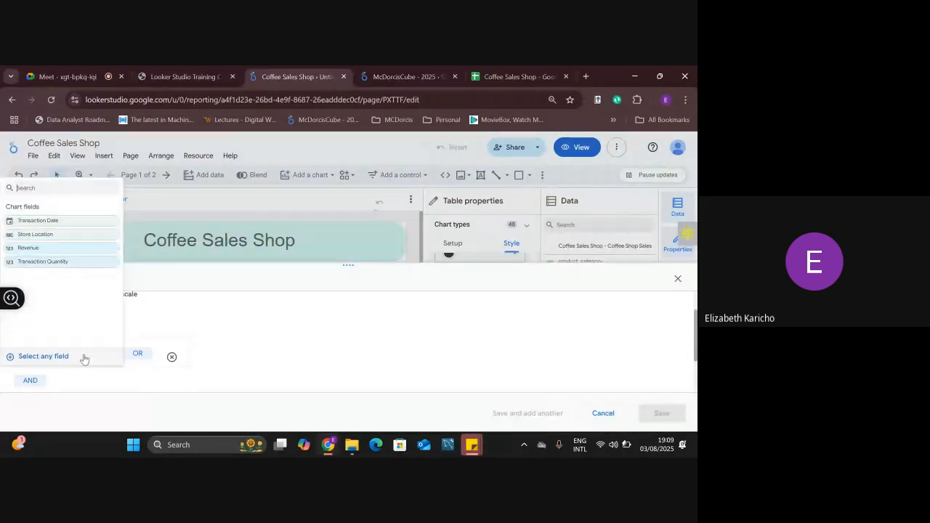
{"action": "left_click", "coordinate": [84, 263]}
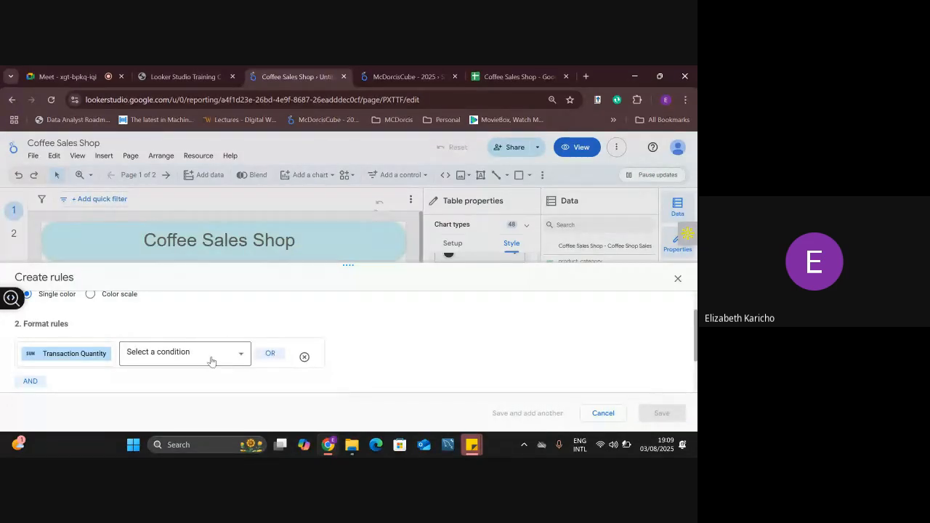
Set the formatting rule's condition to LESS THAN with an input value of 2.
{"action": "left_click", "coordinate": [211, 361]}
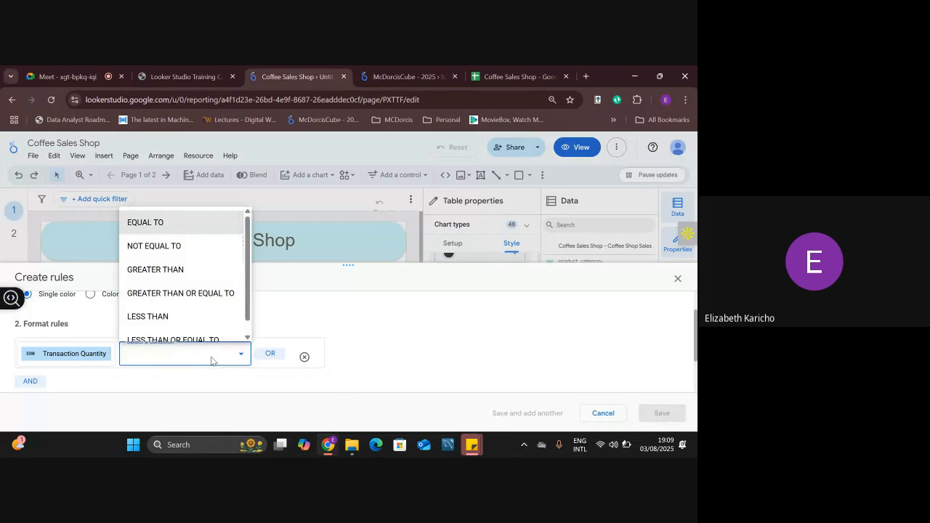
{"action": "left_click", "coordinate": [221, 396]}
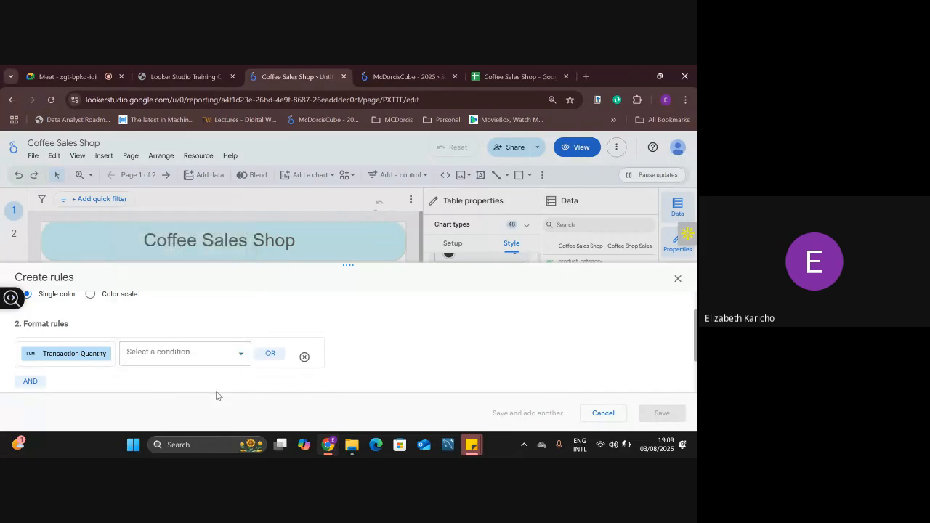
{"action": "left_click", "coordinate": [216, 361]}
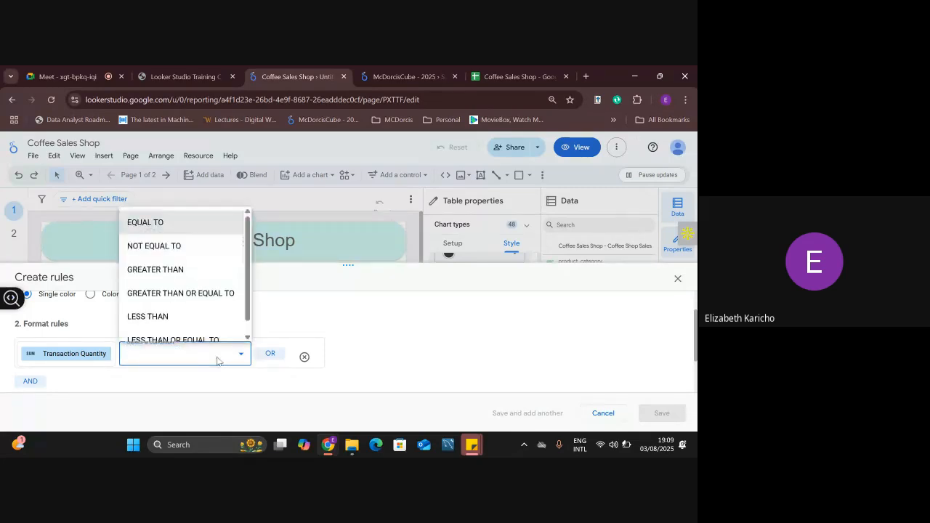
{"action": "left_click", "coordinate": [208, 317]}
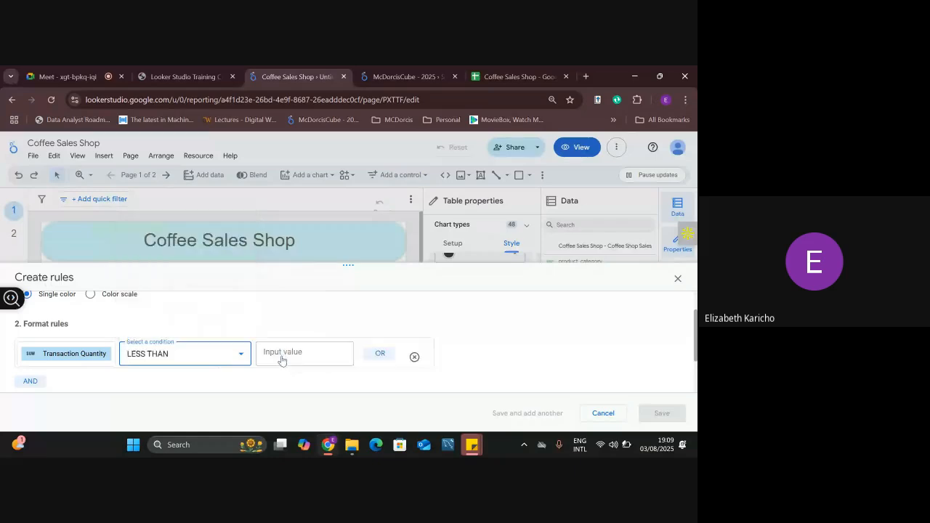
{"action": "left_click", "coordinate": [280, 352]}
{"action": "type", "text": "2"}
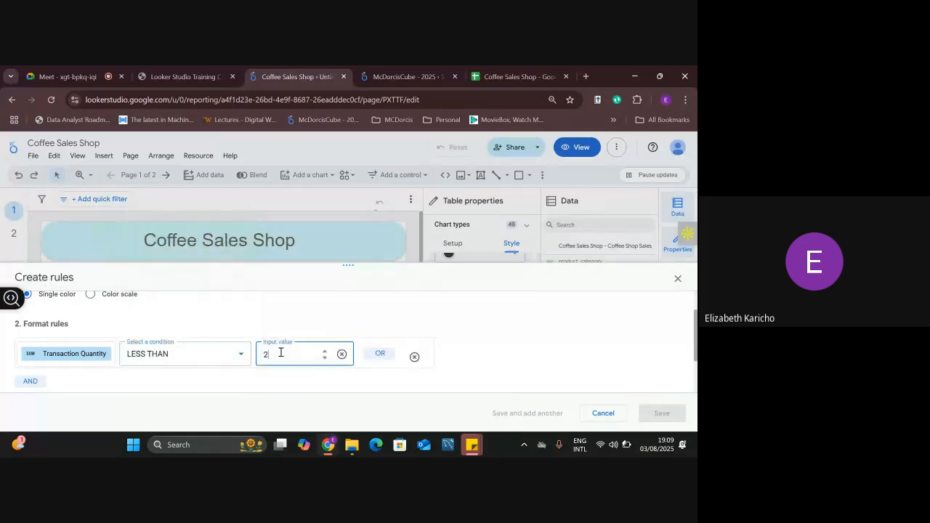
{"action": "scroll", "coordinate": [348, 341], "scroll_direction": "down", "scroll_amount": 2}
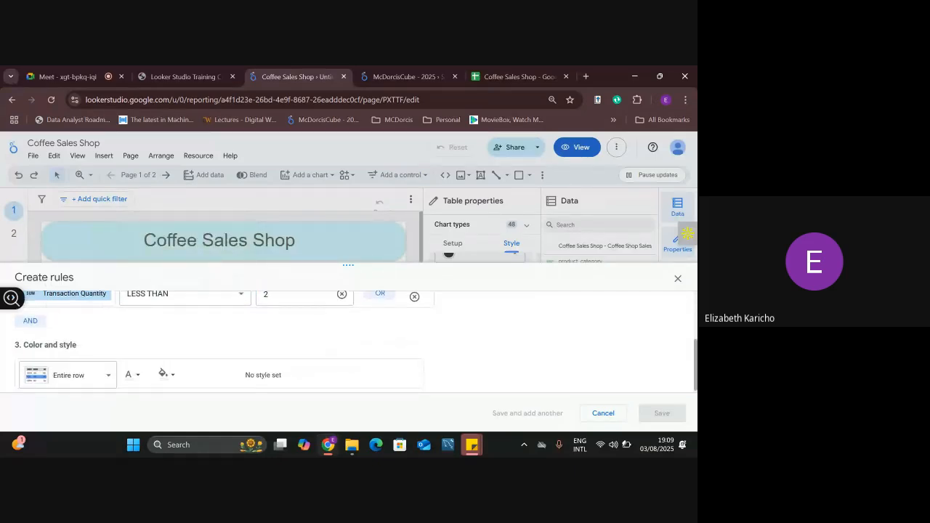
Apply a light red background fill to the Transaction Quantity column in the formatting rule and save it.
{"action": "left_click", "coordinate": [85, 377]}
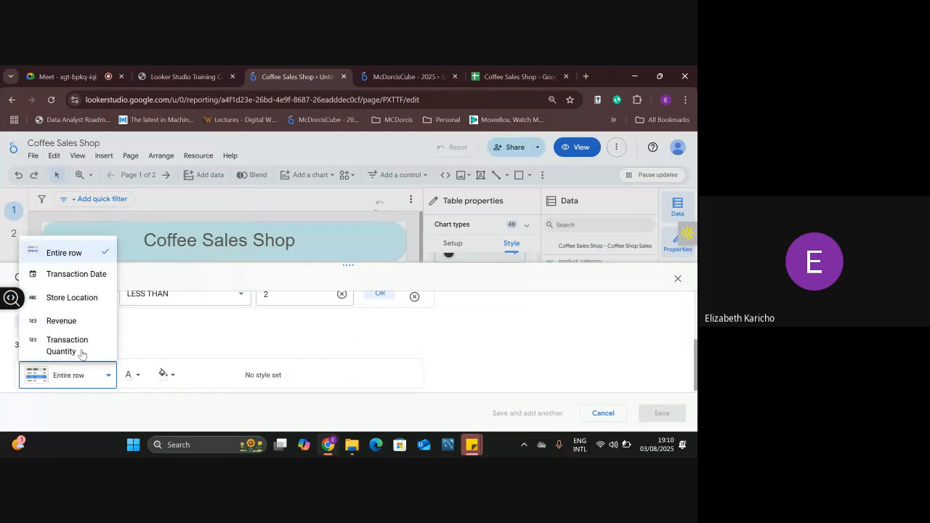
{"action": "left_click", "coordinate": [77, 347]}
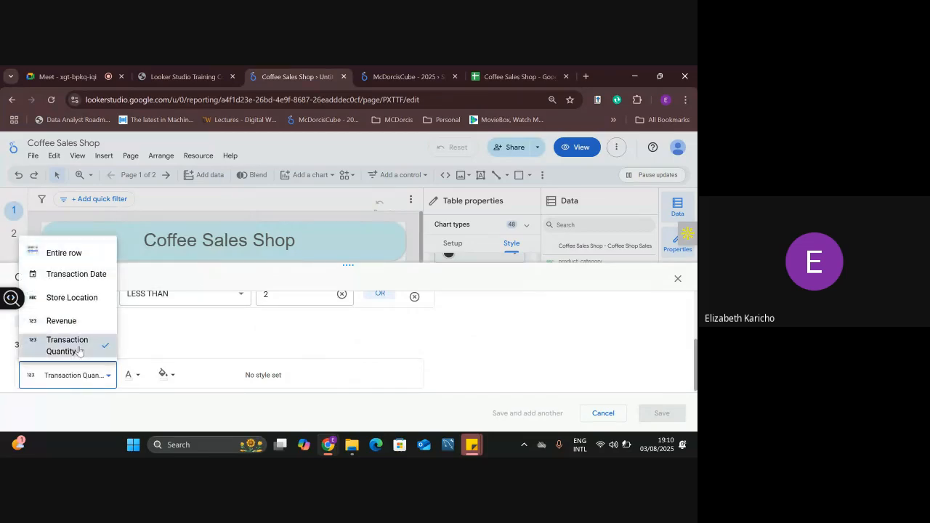
{"action": "left_click", "coordinate": [167, 376]}
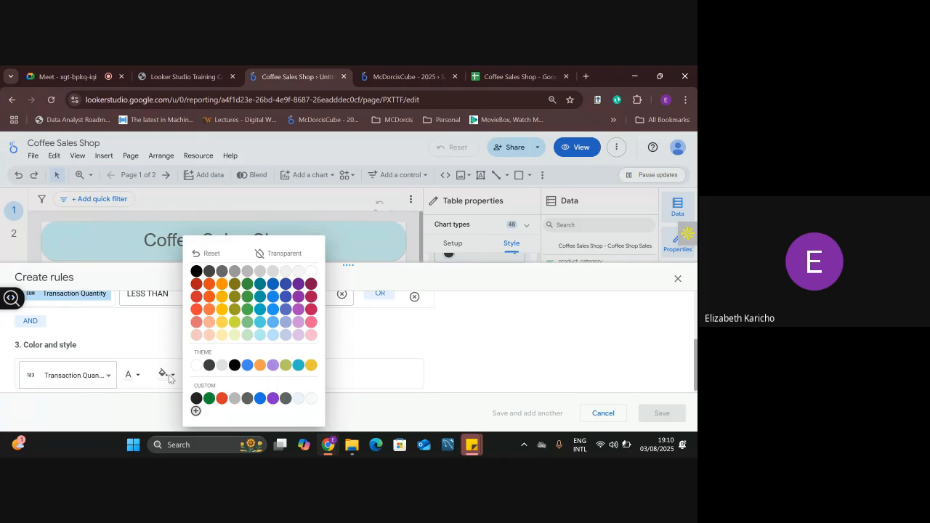
{"action": "left_click", "coordinate": [197, 335]}
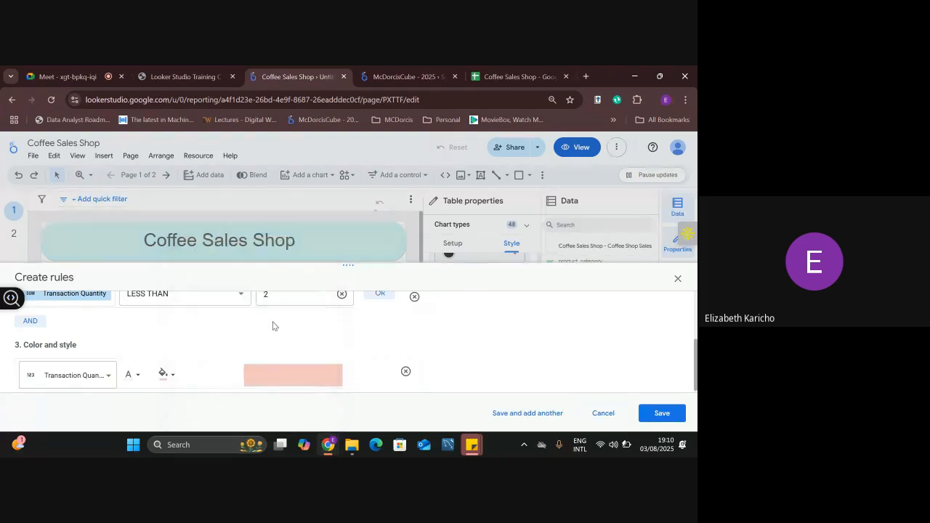
{"action": "left_click", "coordinate": [661, 412]}
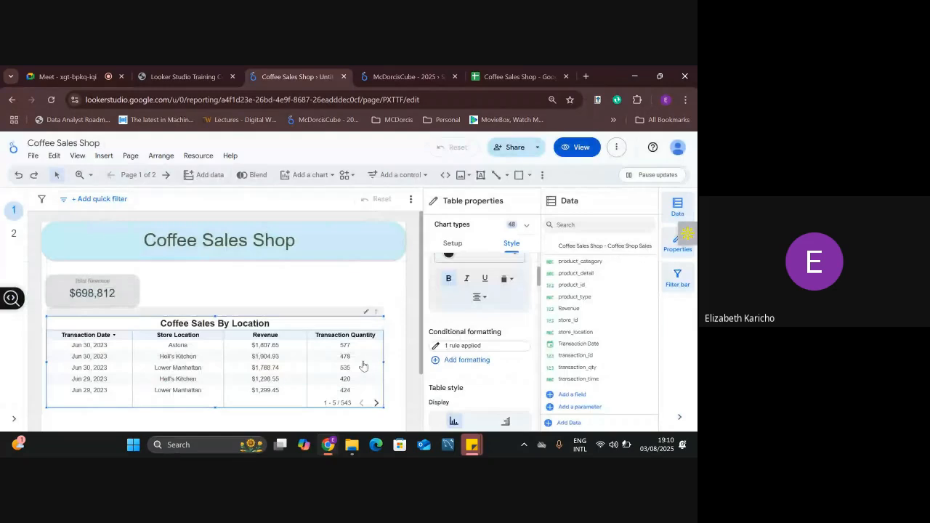
Edit the table's Transaction Quantity formatting rule to use an input value of 600, save it and close the rule editor.
{"action": "left_click", "coordinate": [469, 348]}
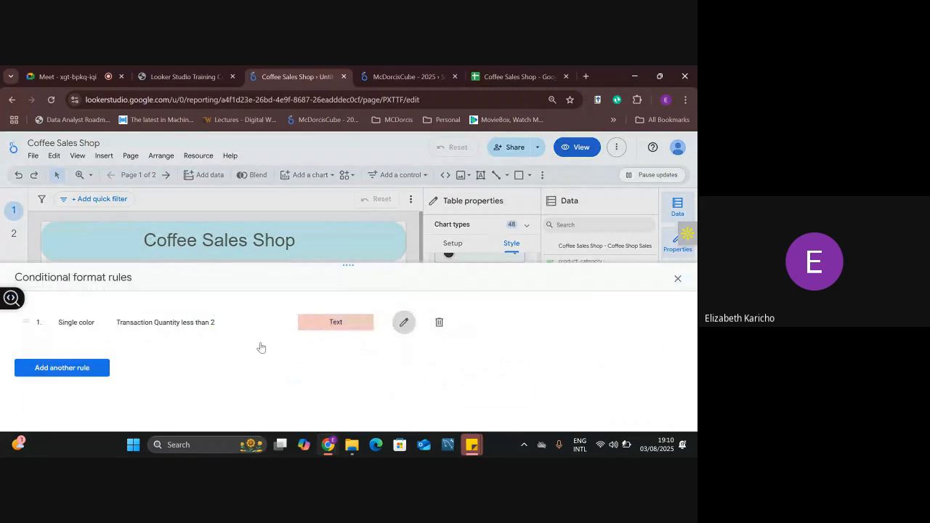
{"action": "left_click", "coordinate": [287, 322]}
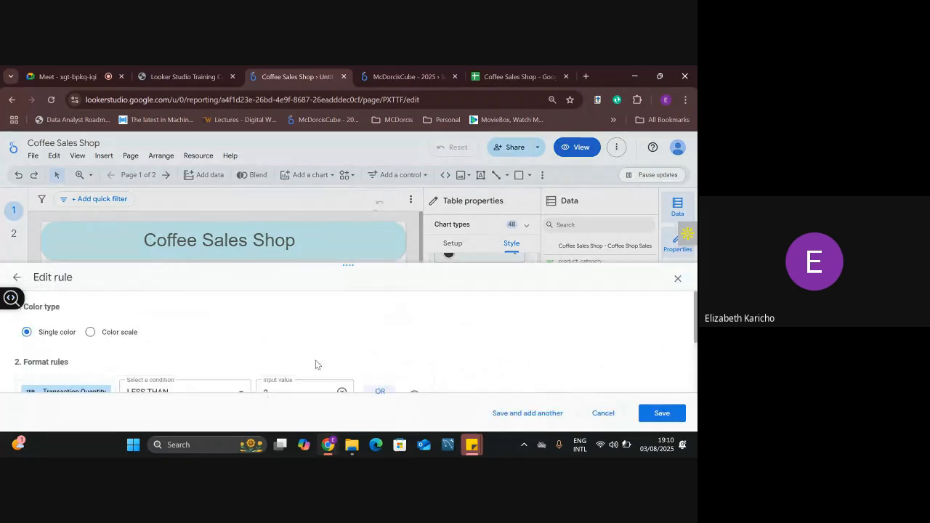
{"action": "scroll", "coordinate": [315, 364], "scroll_direction": "down", "scroll_amount": 1}
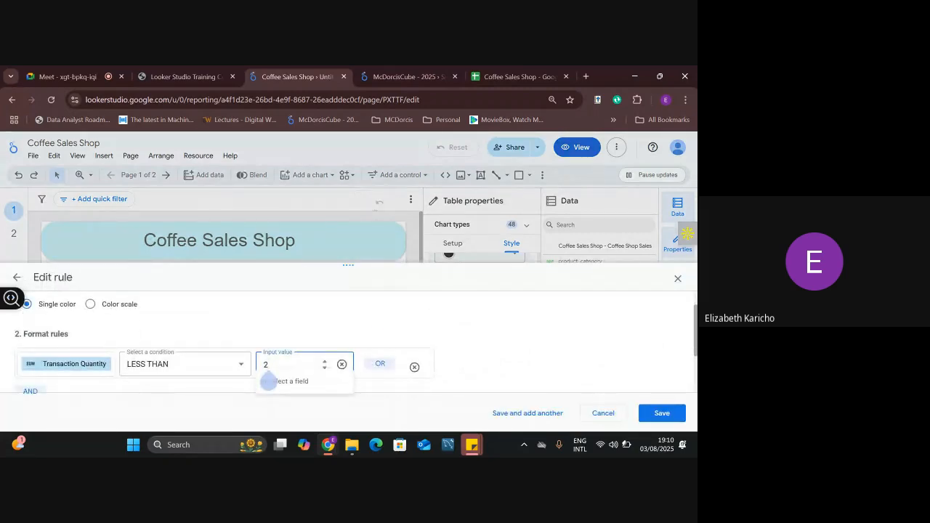
{"action": "left_click", "coordinate": [341, 364]}
{"action": "type", "text": "00"}
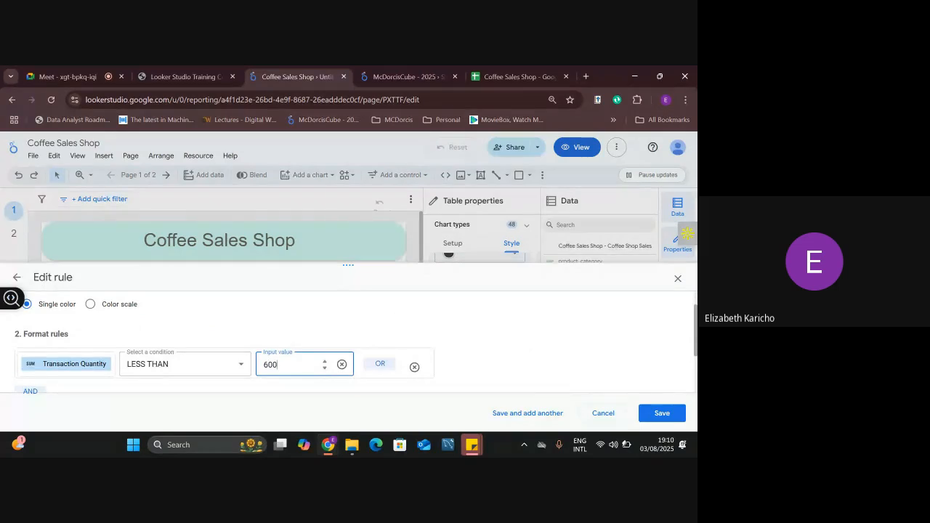
{"action": "left_click", "coordinate": [557, 353]}
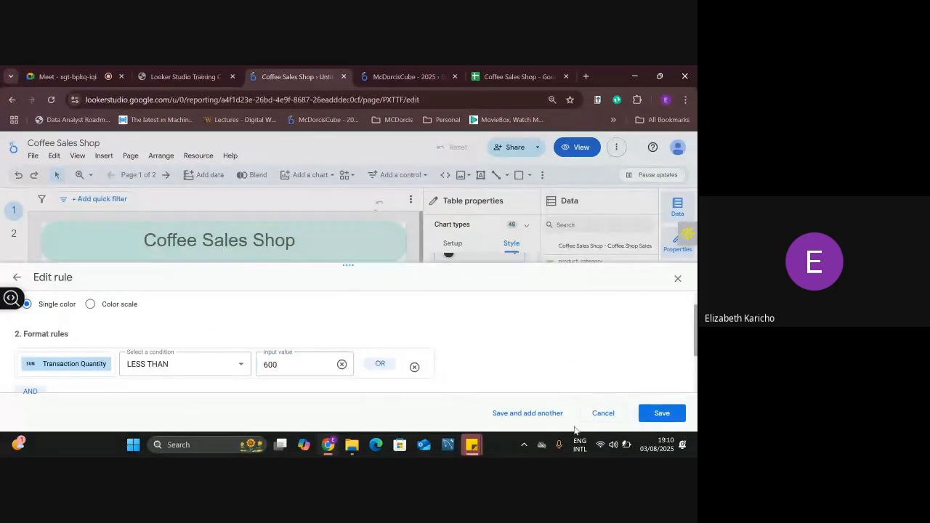
{"action": "left_click", "coordinate": [531, 414]}
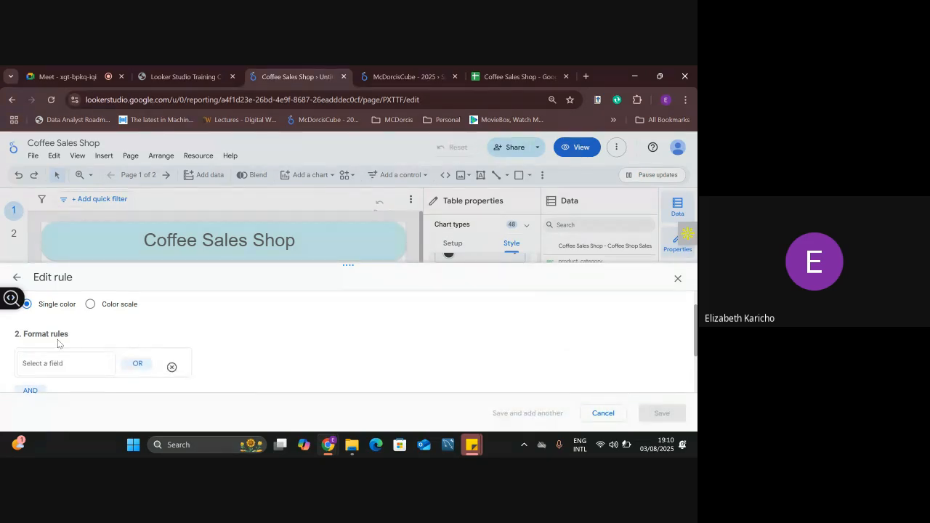
{"action": "left_click", "coordinate": [677, 279]}
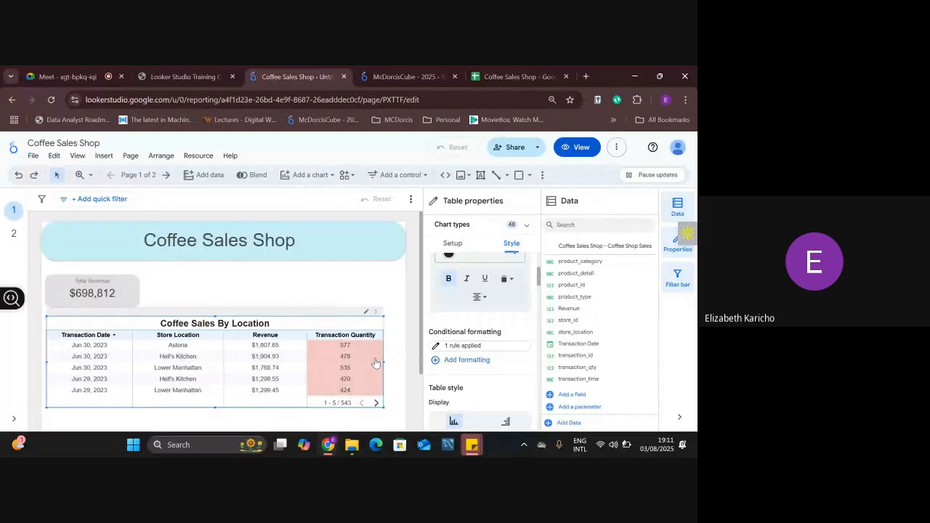
Look at the conditional formatting rule options for the Total Revenue scorecard without adding a rule.
{"action": "left_click", "coordinate": [111, 285]}
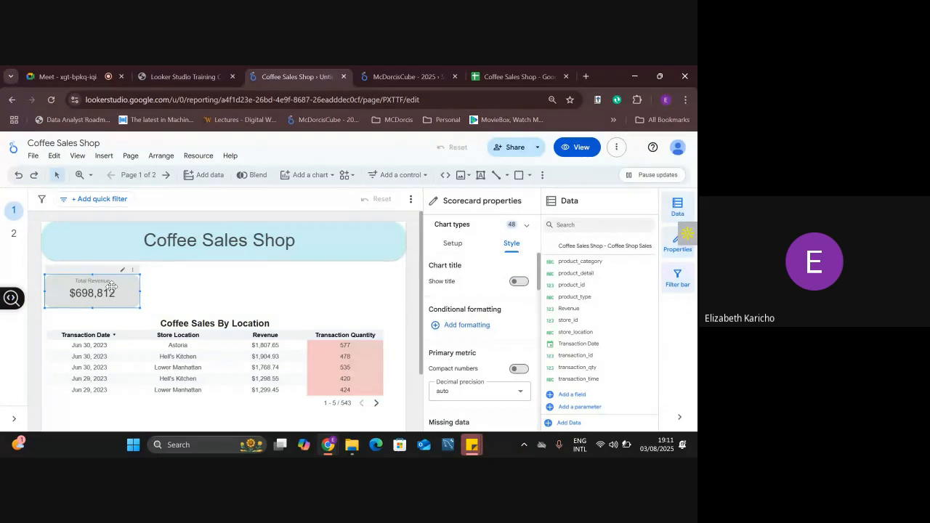
{"action": "left_click", "coordinate": [471, 326]}
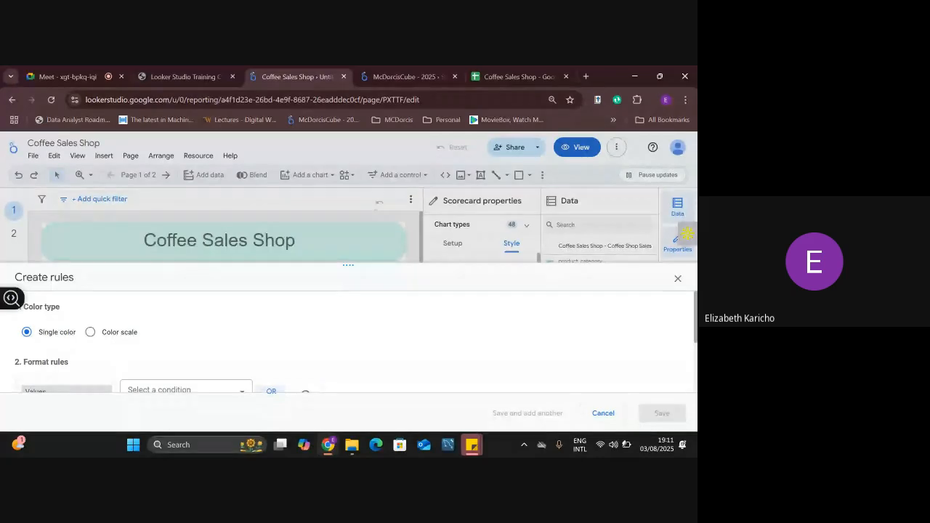
{"action": "left_click", "coordinate": [678, 279]}
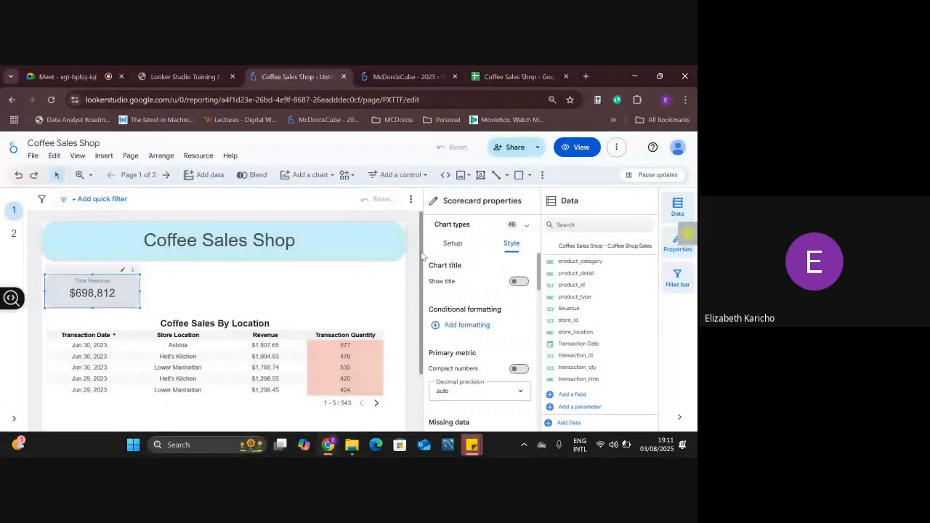
{"action": "scroll", "coordinate": [418, 346], "scroll_direction": "down", "scroll_amount": 2}
{"action": "left_click", "coordinate": [417, 346]}
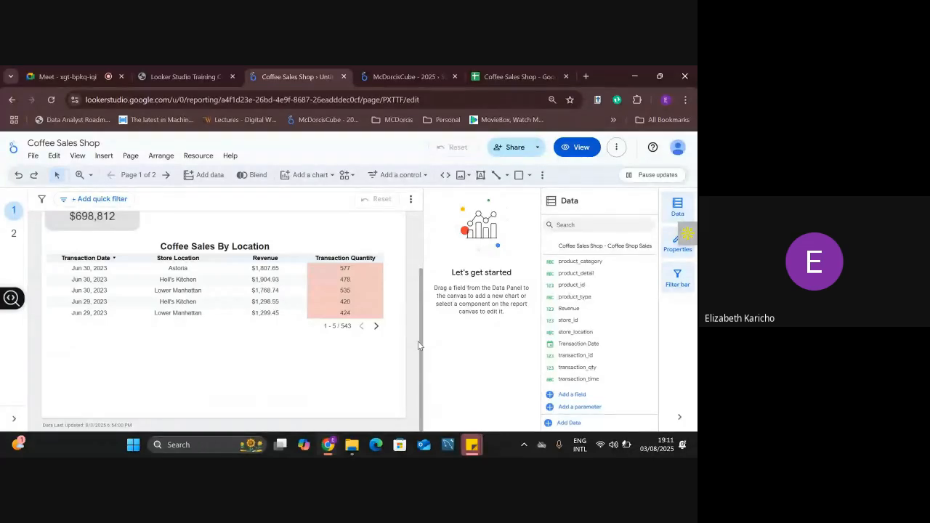
{"action": "left_click", "coordinate": [101, 73]}
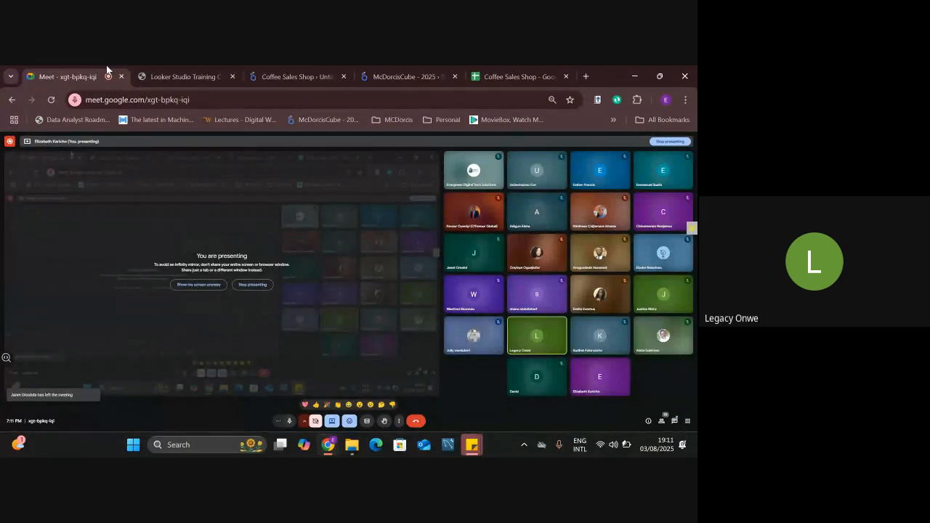
{"action": "left_click", "coordinate": [315, 66]}
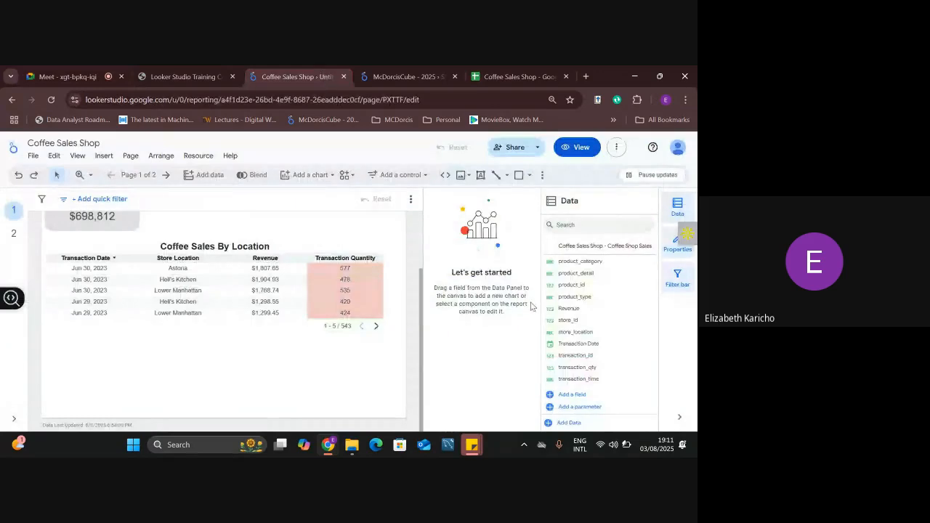
{"action": "left_click", "coordinate": [625, 444]}
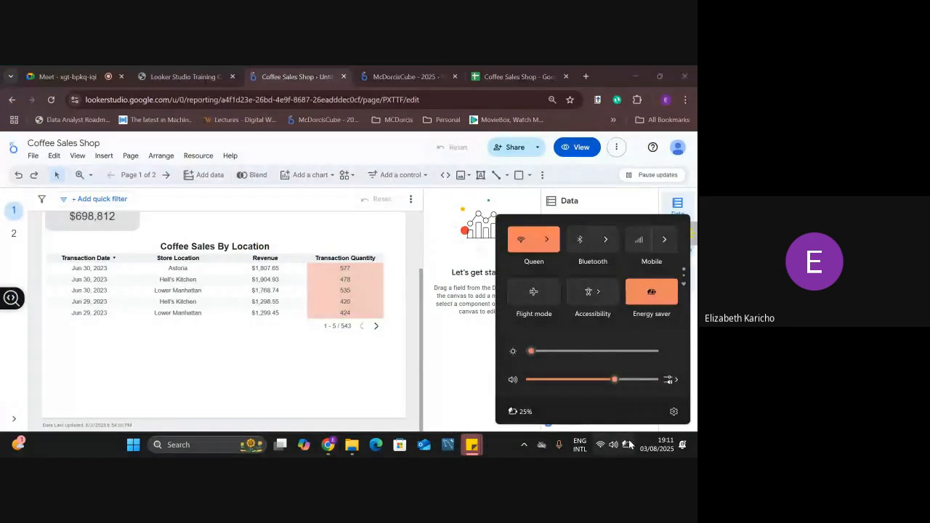
{"action": "left_click", "coordinate": [409, 347]}
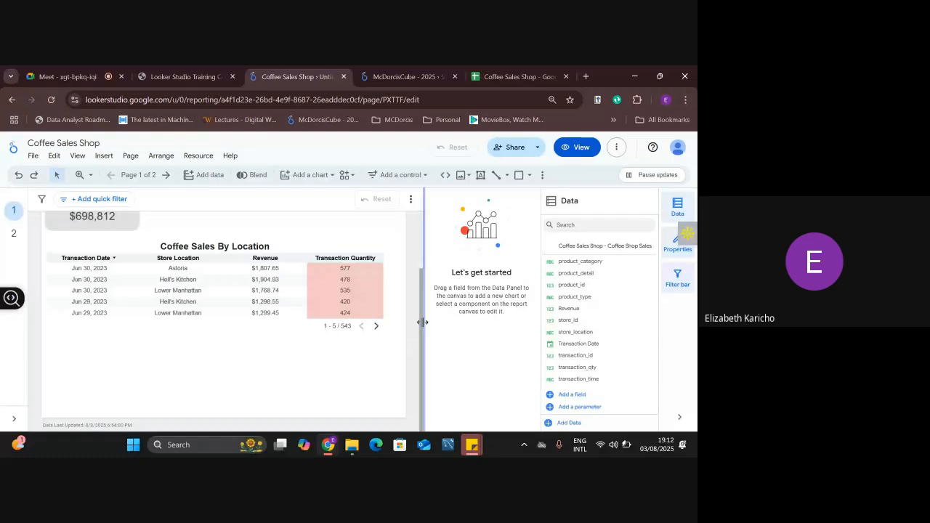
{"action": "left_click", "coordinate": [433, 67]}
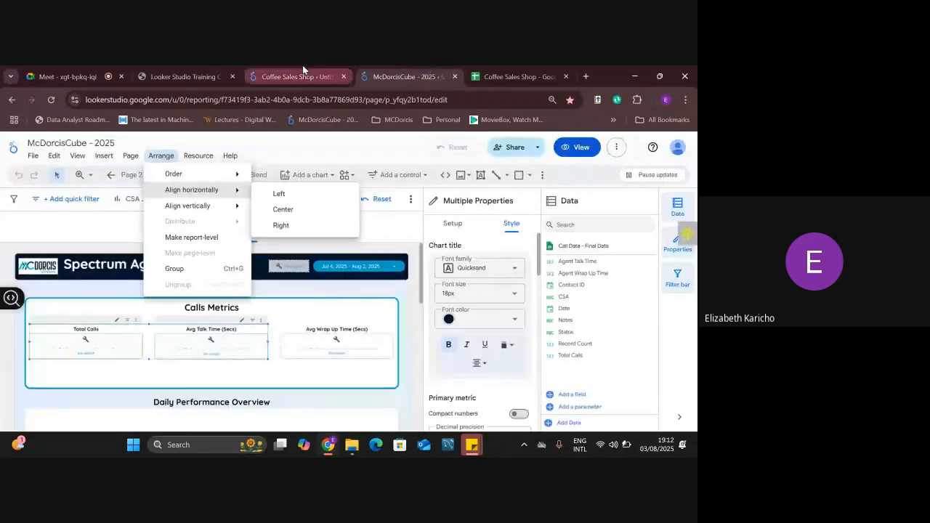
{"action": "left_click", "coordinate": [302, 67]}
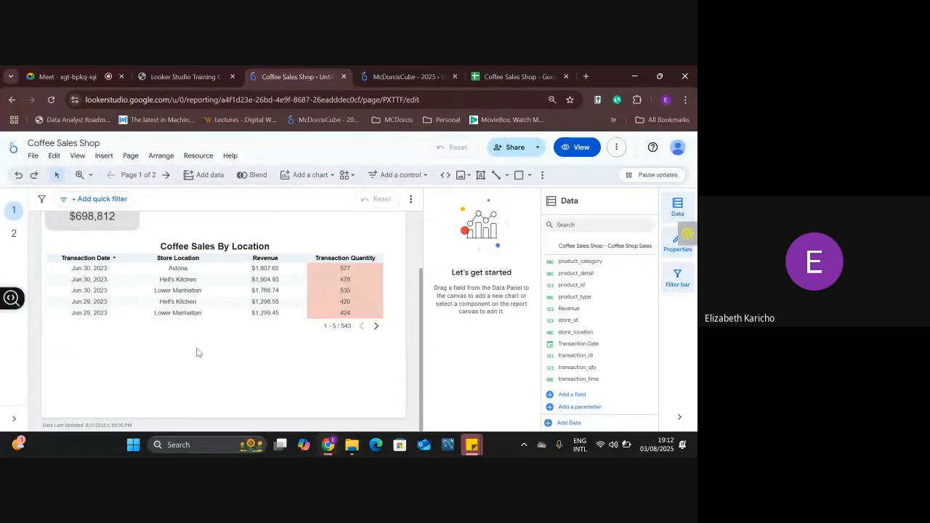
{"action": "left_click", "coordinate": [263, 250]}
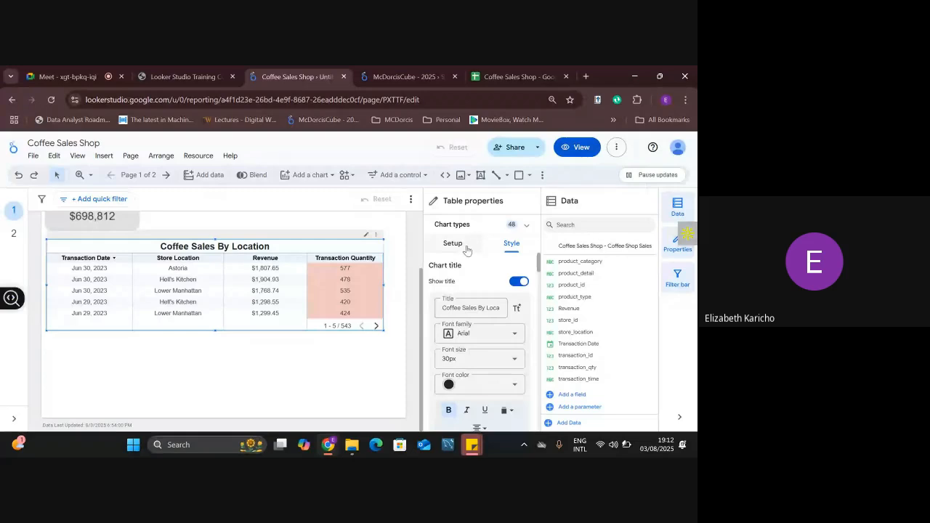
{"action": "left_click_drag", "start_coordinate": [422, 294], "coordinate": [422, 239]}
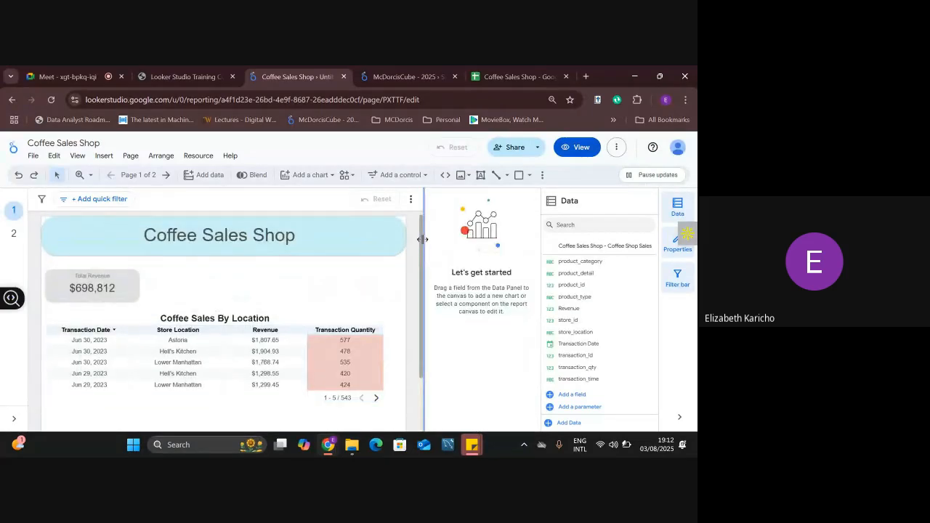
{"action": "left_click", "coordinate": [80, 74]}
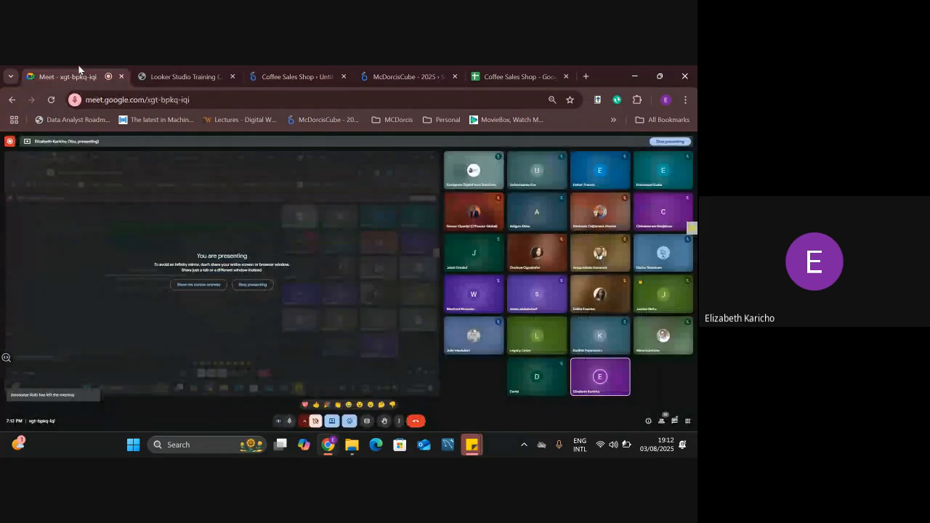
{"action": "left_click", "coordinate": [313, 67]}
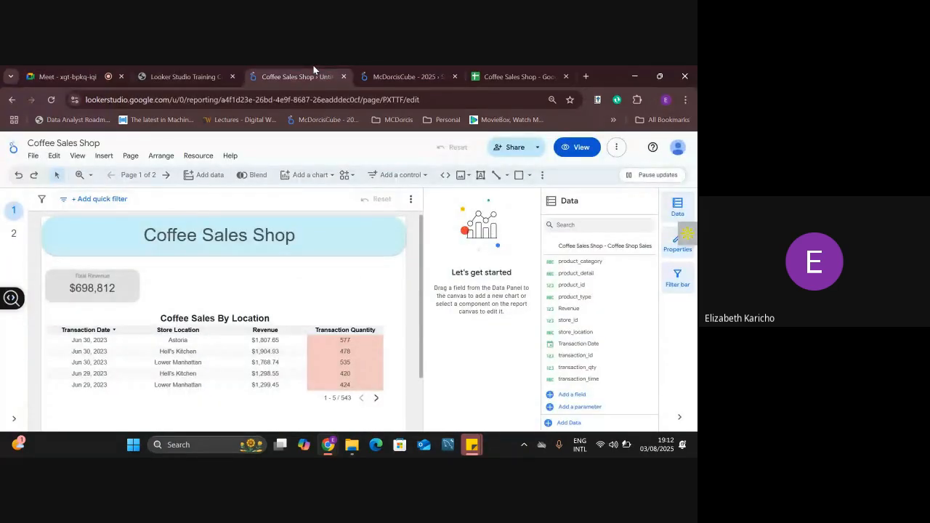
Add a date range control below the right end of the Coffee Sales Shop banner, above the table.
{"action": "left_click", "coordinate": [415, 175]}
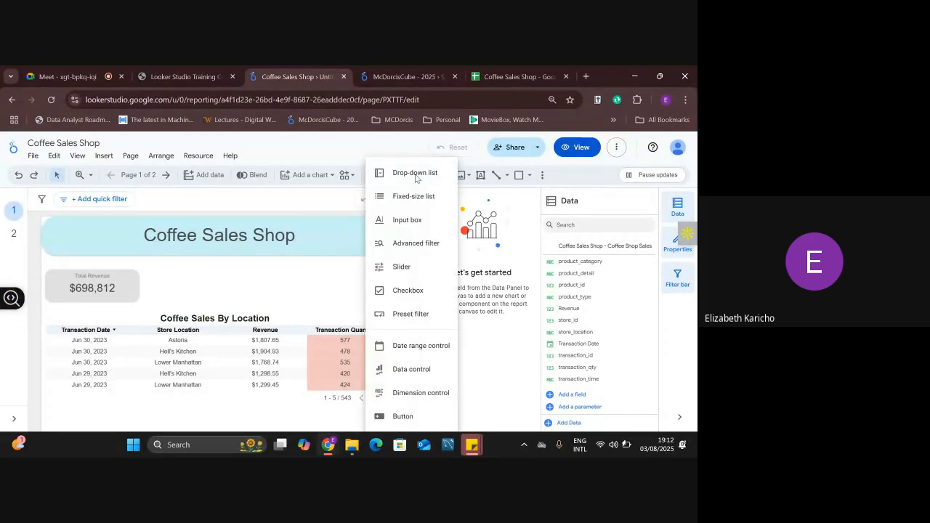
{"action": "left_click", "coordinate": [420, 346]}
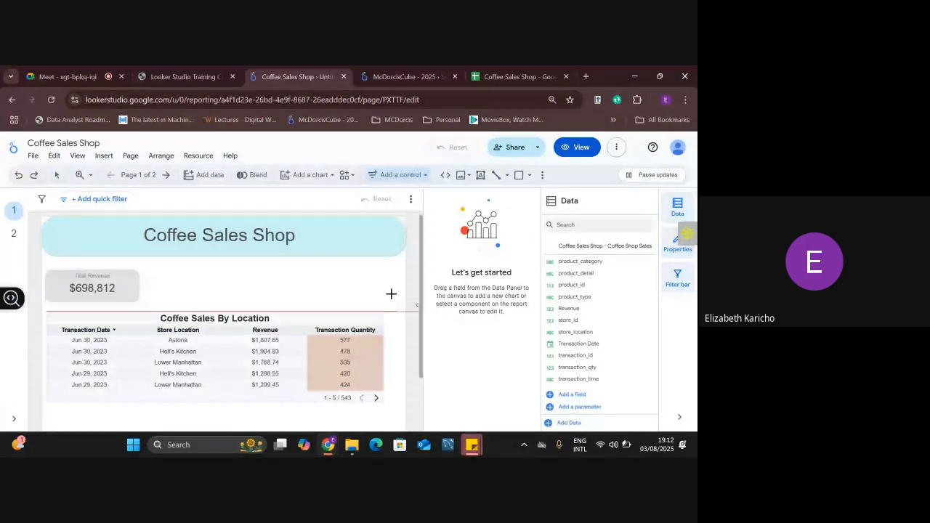
{"action": "key", "text": "Escape"}
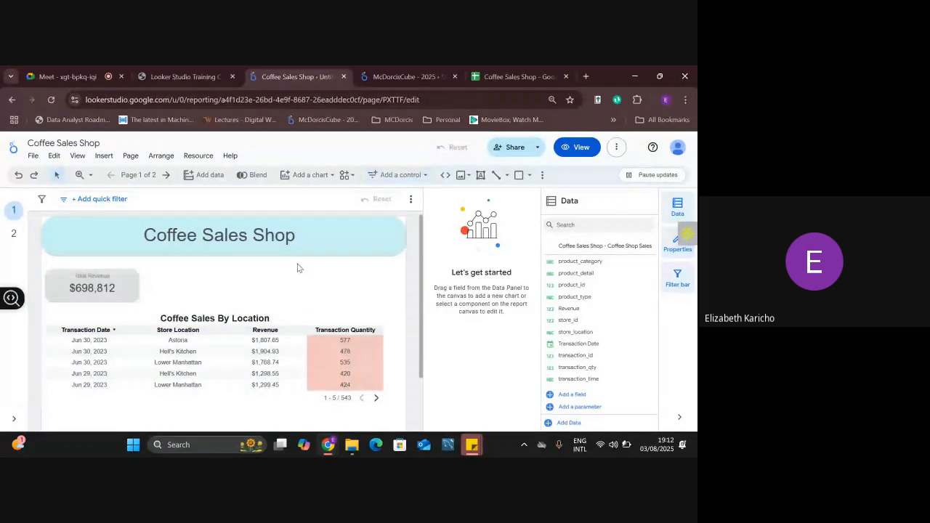
{"action": "left_click", "coordinate": [297, 269]}
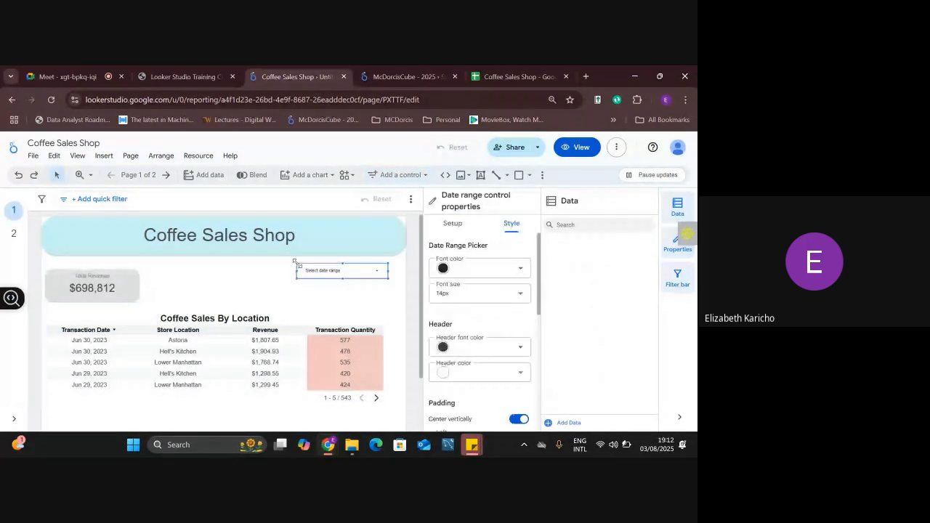
Pick January 1, 2023 as the start date in the date range control.
{"action": "left_click", "coordinate": [379, 274]}
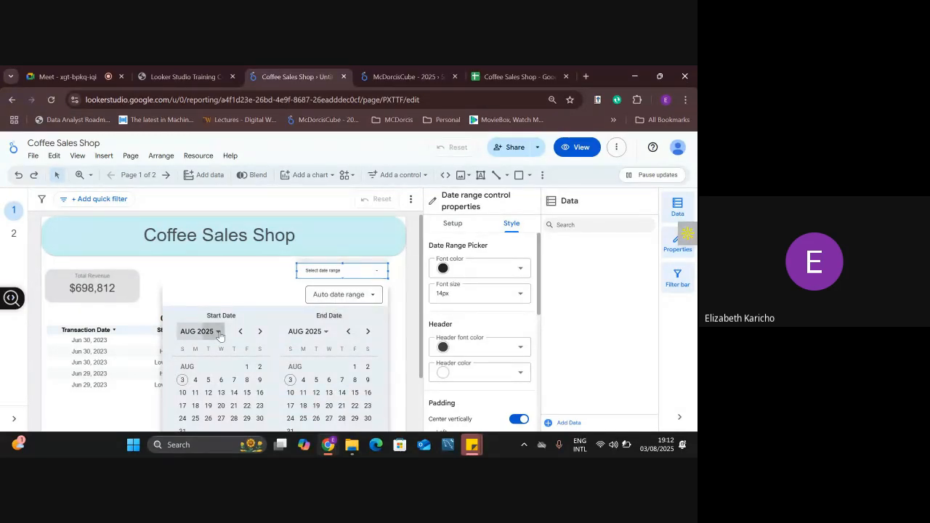
{"action": "left_click", "coordinate": [217, 332]}
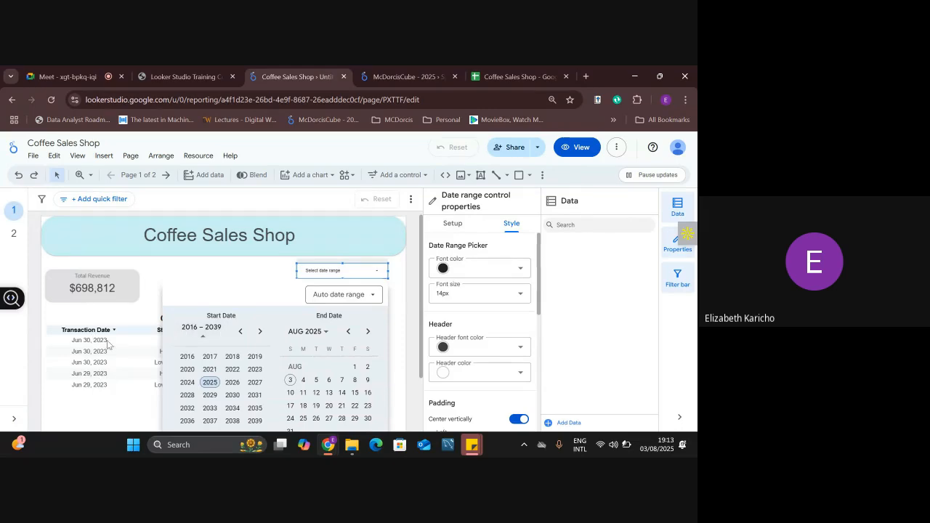
{"action": "left_click", "coordinate": [255, 371]}
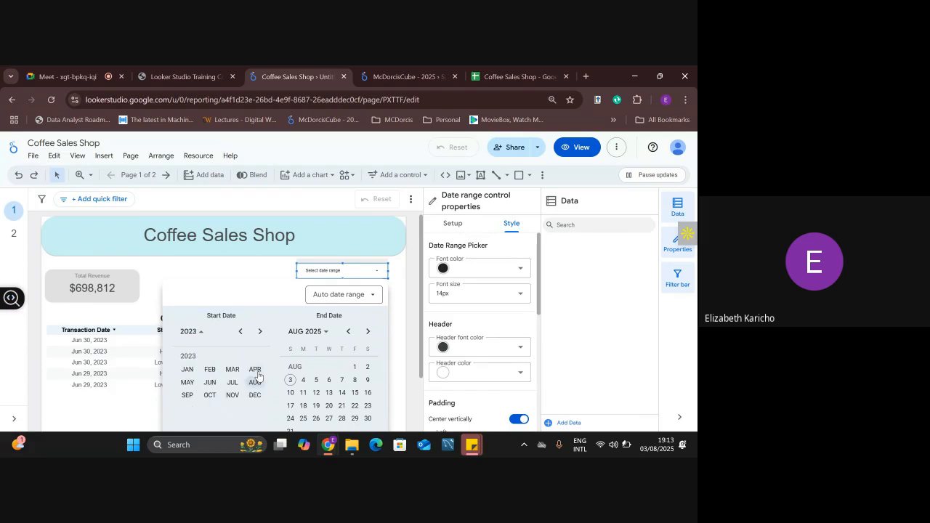
{"action": "left_click", "coordinate": [187, 369]}
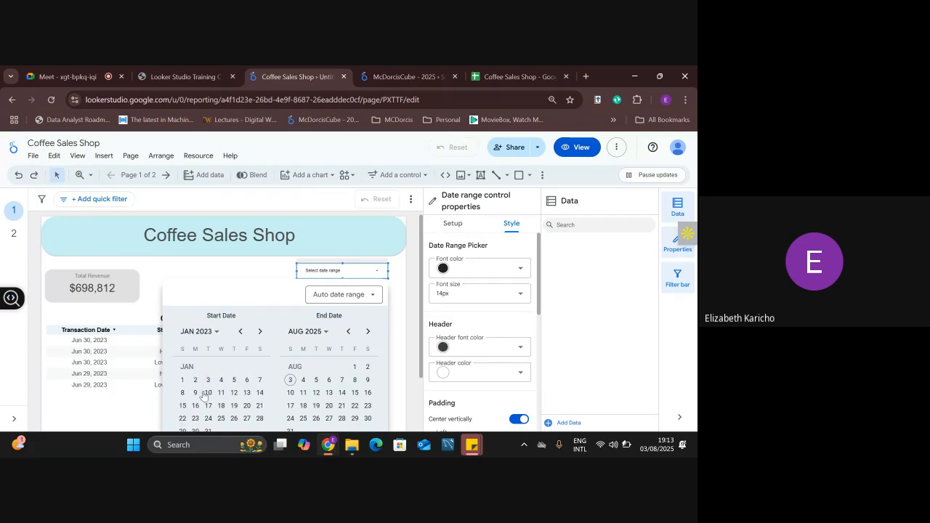
{"action": "left_click", "coordinate": [182, 379]}
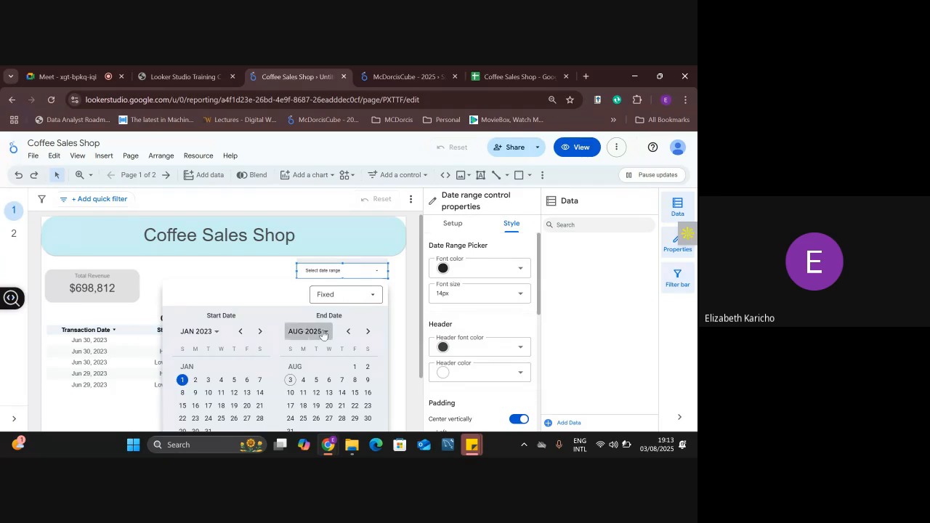
Try to pick December 31, 2023 as the end date in the date range control.
{"action": "left_click", "coordinate": [324, 332]}
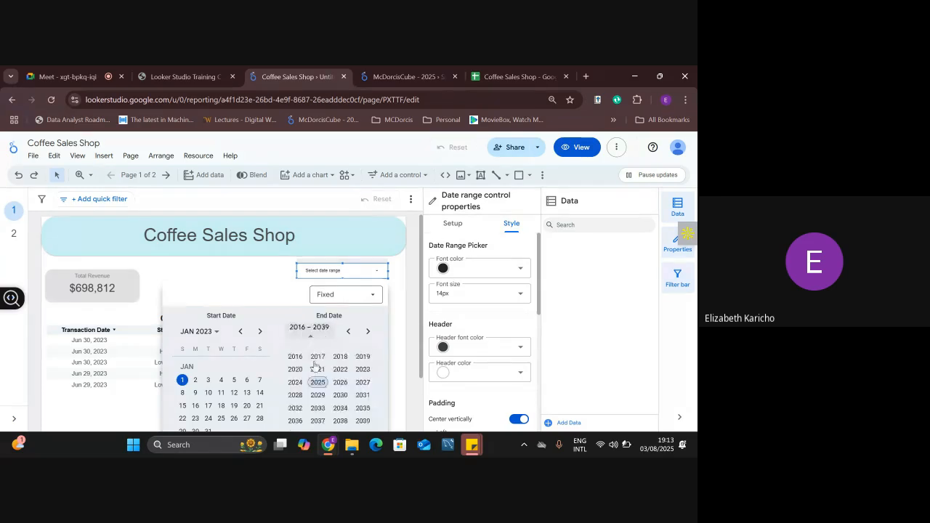
{"action": "left_click", "coordinate": [363, 370]}
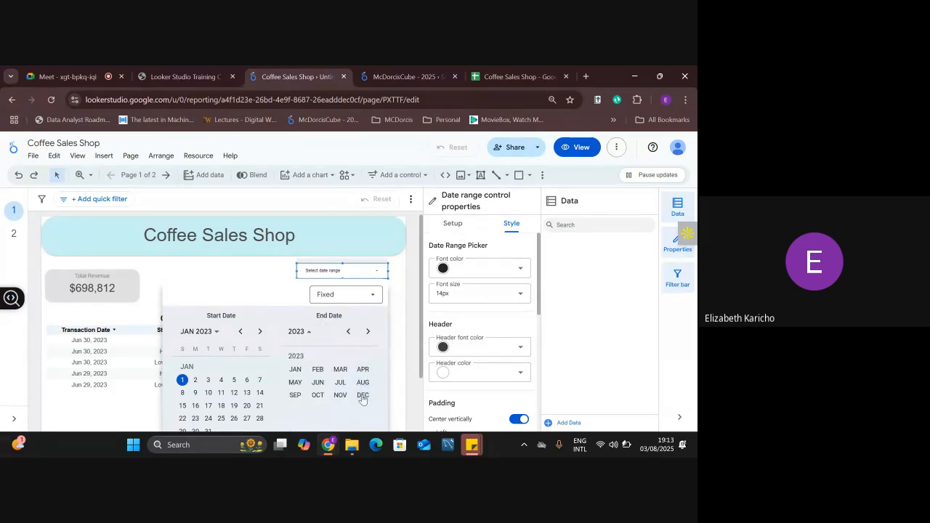
{"action": "left_click", "coordinate": [363, 396]}
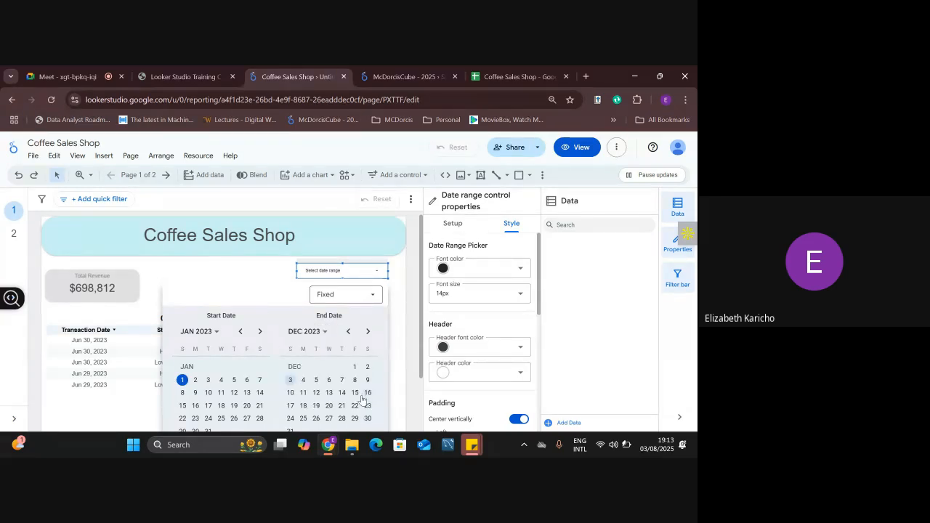
{"action": "left_click", "coordinate": [290, 432]}
{"action": "left_click_drag", "start_coordinate": [421, 373], "coordinate": [422, 417]}
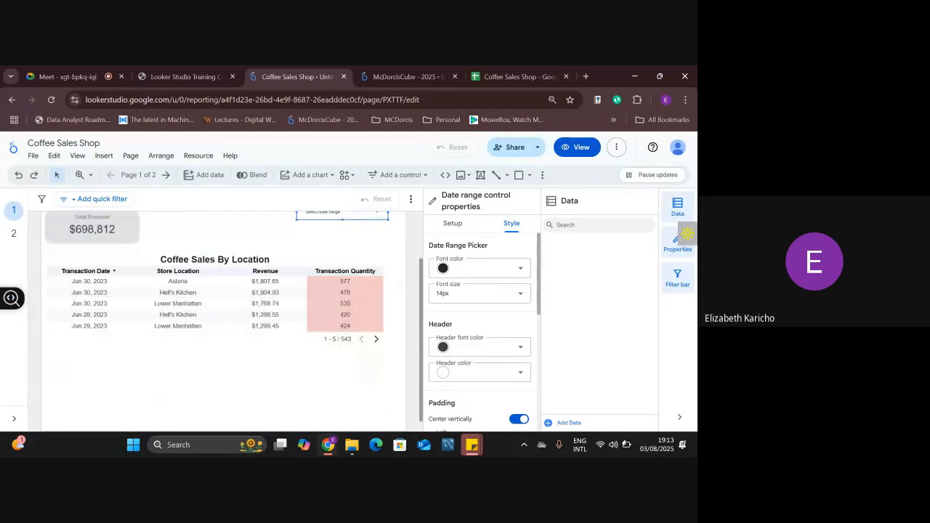
{"action": "scroll", "coordinate": [355, 358], "scroll_direction": "up", "scroll_amount": 2}
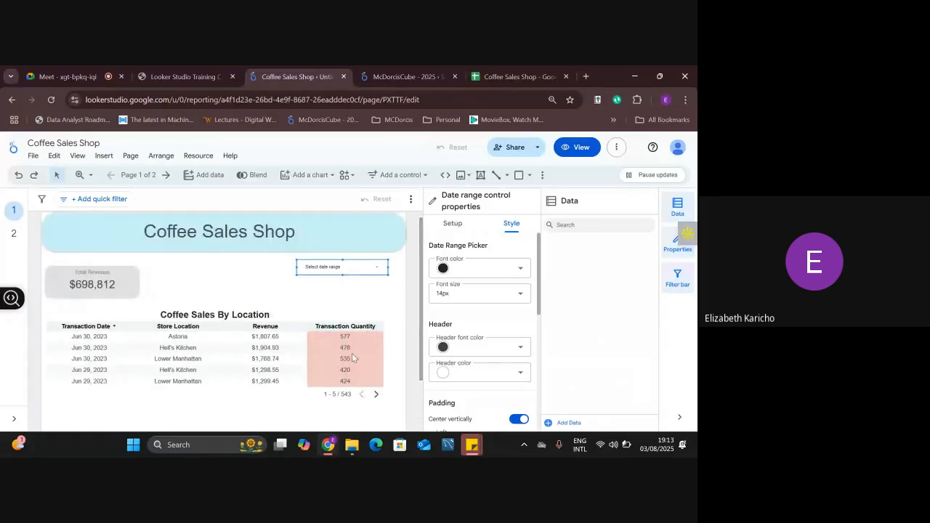
Reopen the date range control's calendar and set the start date to January 1, 2023.
{"action": "left_click", "coordinate": [365, 269]}
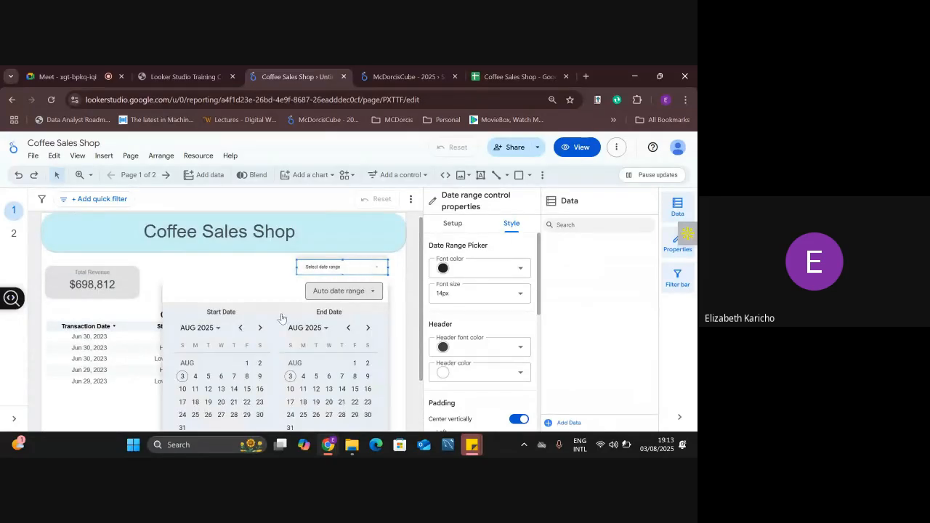
{"action": "left_click", "coordinate": [202, 328]}
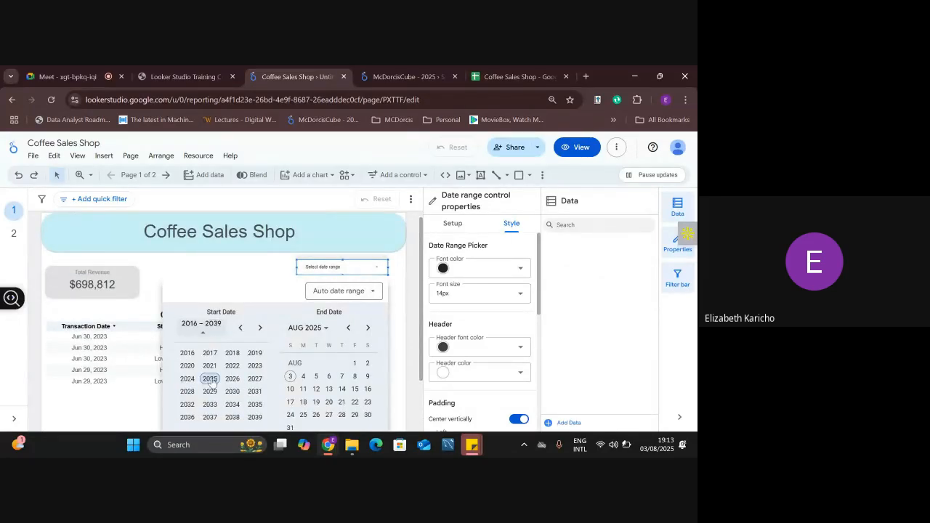
{"action": "left_click", "coordinate": [254, 367]}
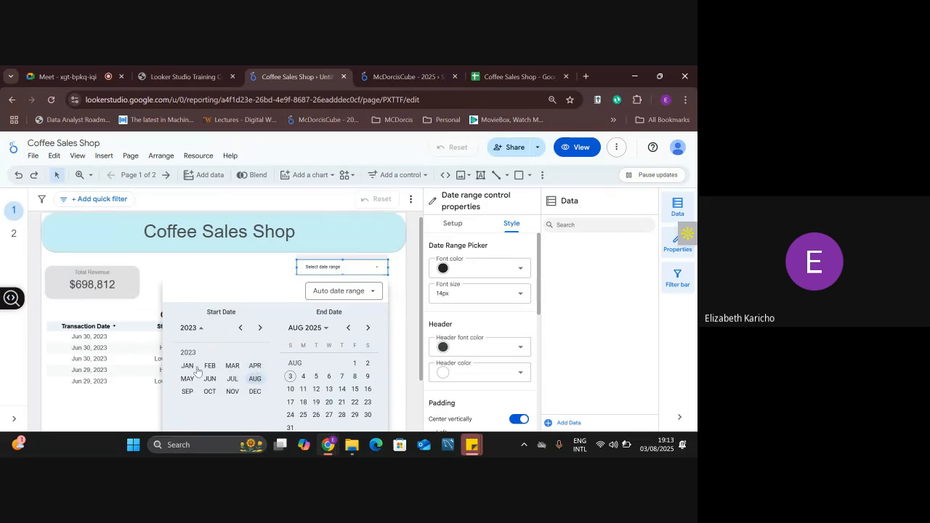
{"action": "left_click", "coordinate": [197, 368]}
{"action": "left_click", "coordinate": [182, 377]}
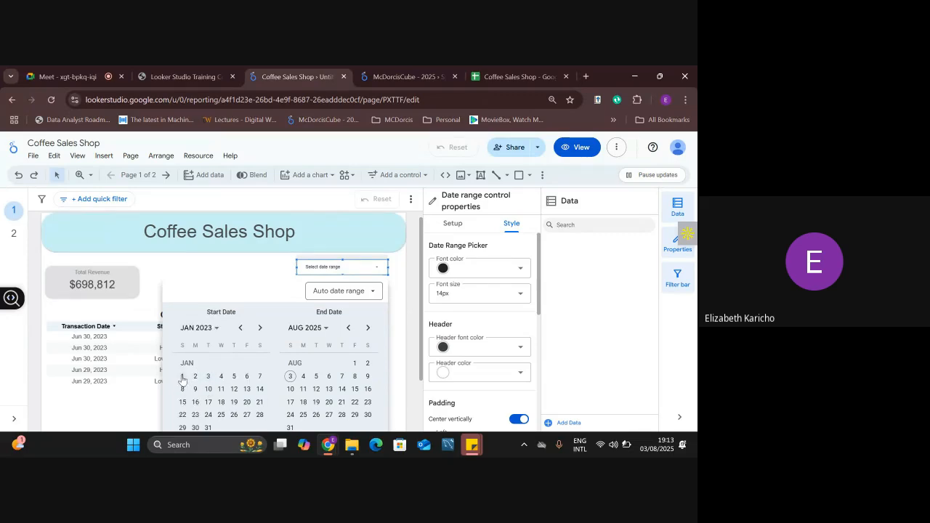
{"action": "left_click", "coordinate": [183, 377]}
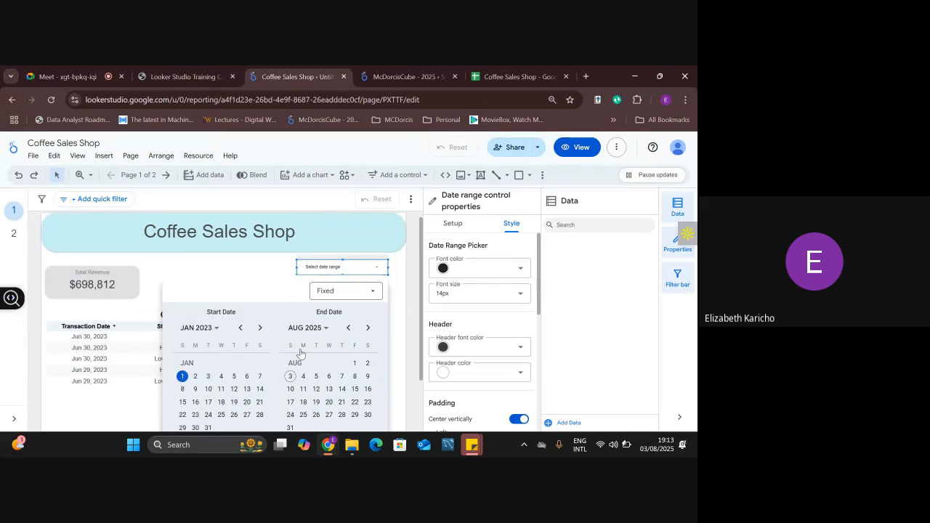
Set the date range control's end date to December 31, 2023 and apply the range.
{"action": "left_click", "coordinate": [686, 99]}
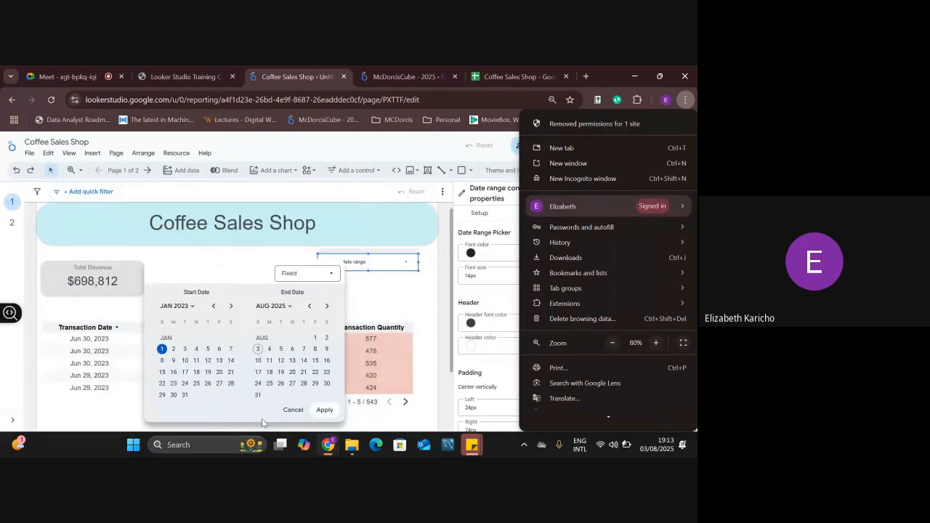
{"action": "left_click", "coordinate": [325, 414]}
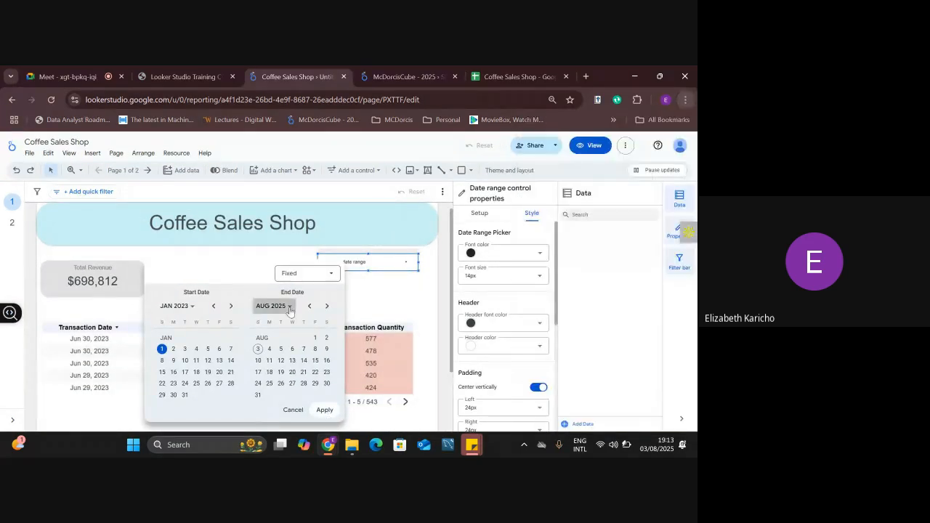
{"action": "left_click", "coordinate": [289, 306]}
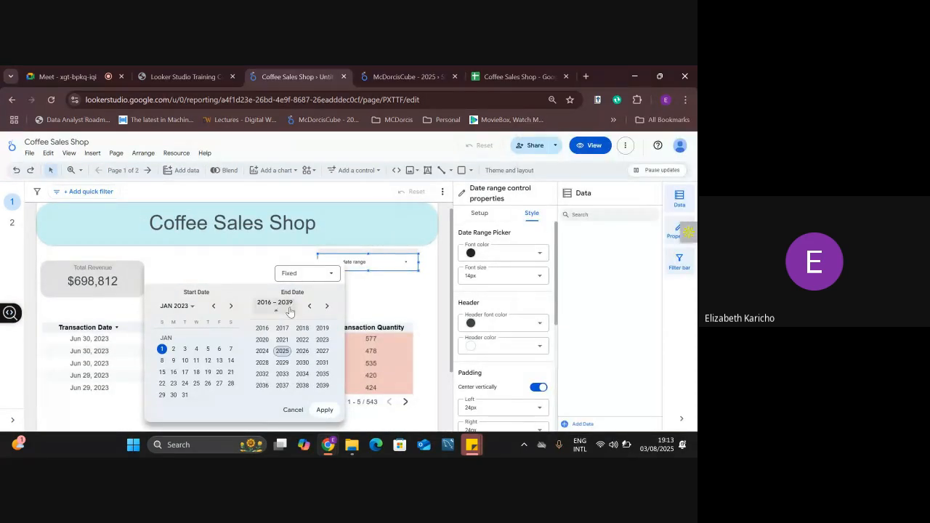
{"action": "left_click", "coordinate": [321, 339]}
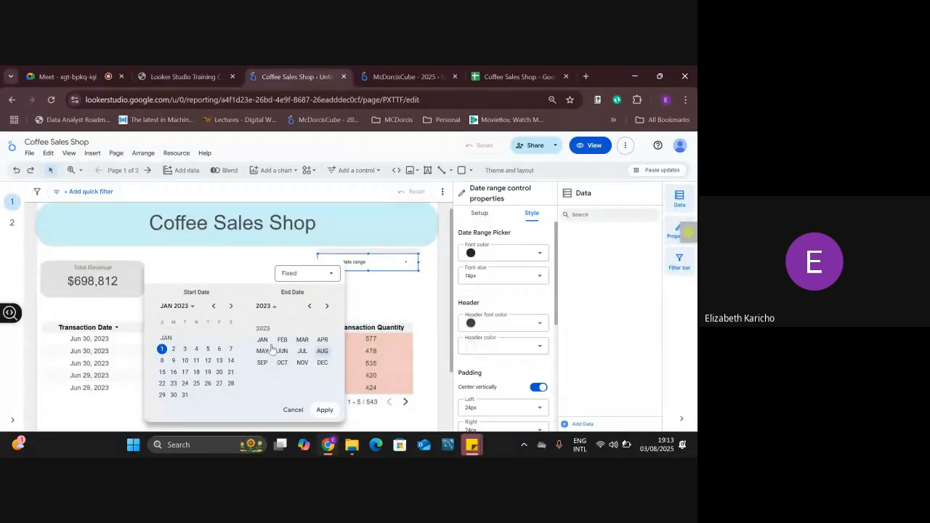
{"action": "left_click", "coordinate": [322, 363]}
{"action": "left_click", "coordinate": [257, 394]}
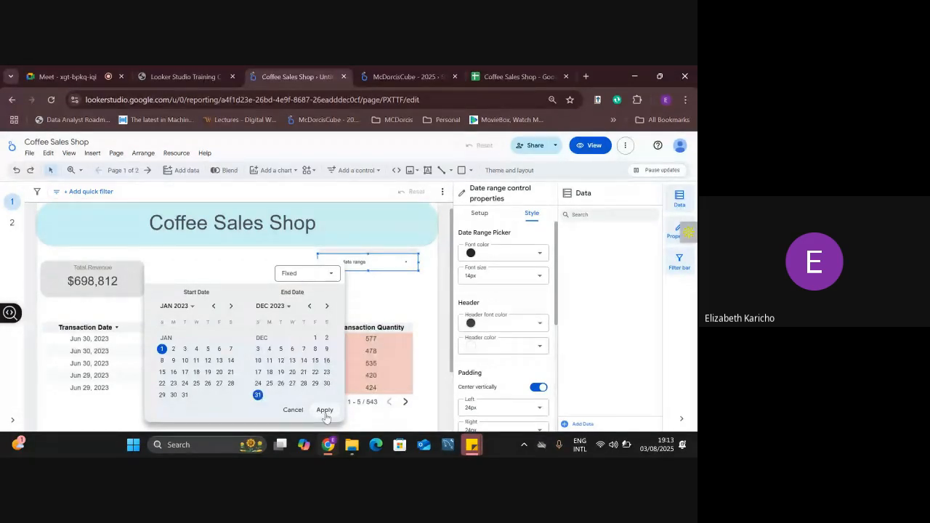
{"action": "left_click", "coordinate": [324, 410]}
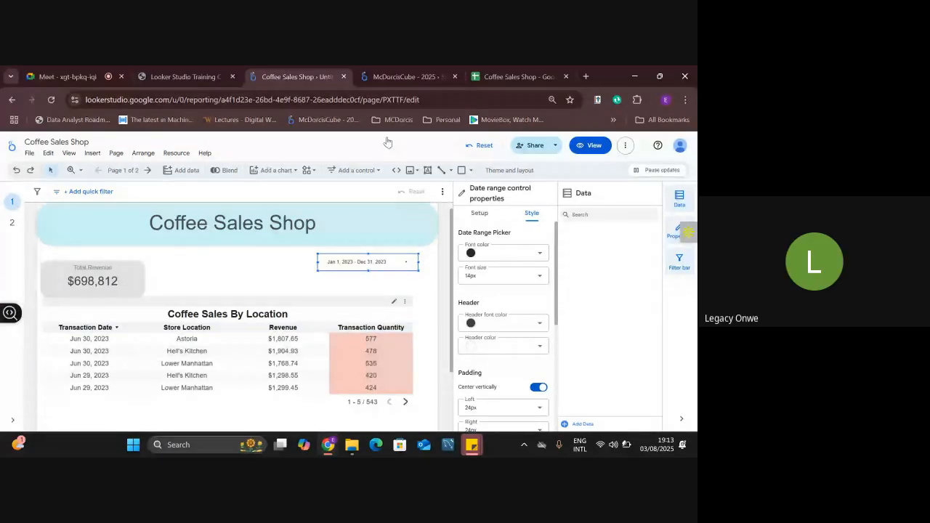
{"action": "left_click", "coordinate": [80, 70]}
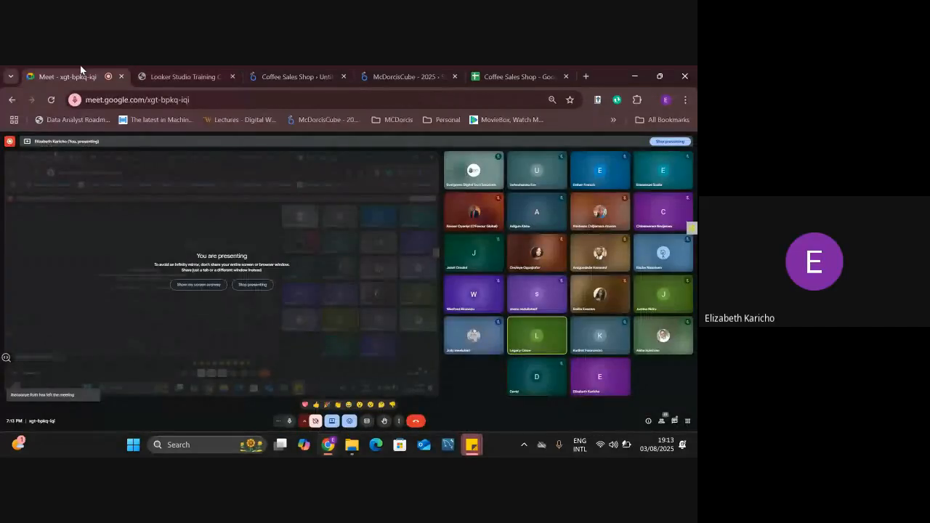
{"action": "left_click", "coordinate": [297, 72]}
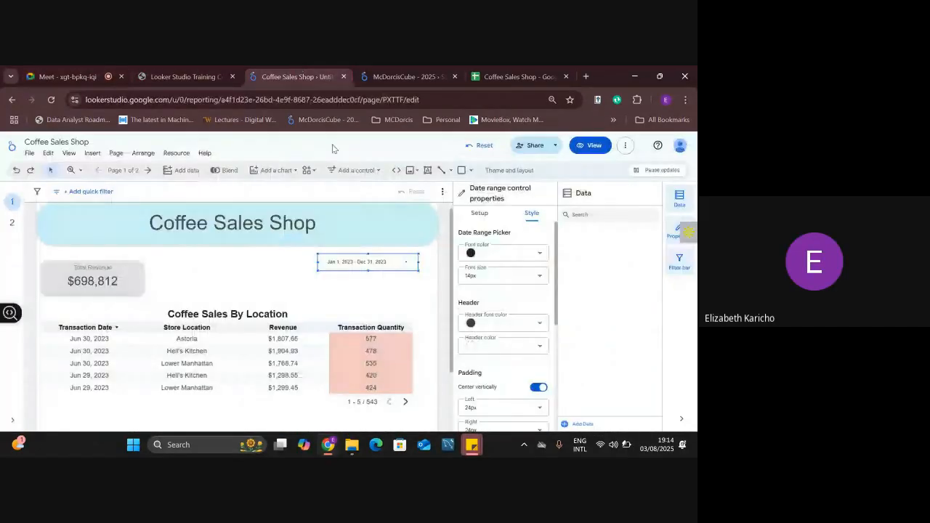
Look at the preset range options of the date range control without changing the fixed range.
{"action": "left_click", "coordinate": [404, 266]}
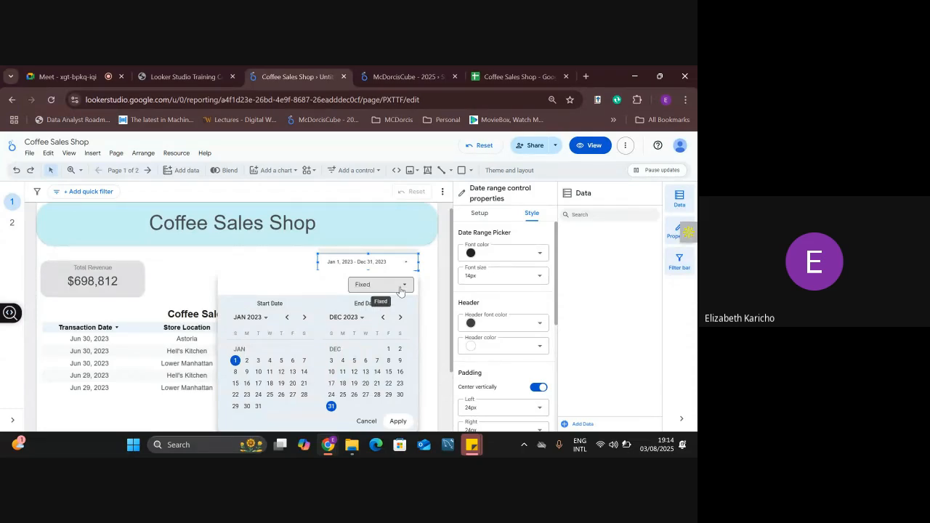
{"action": "left_click", "coordinate": [400, 291]}
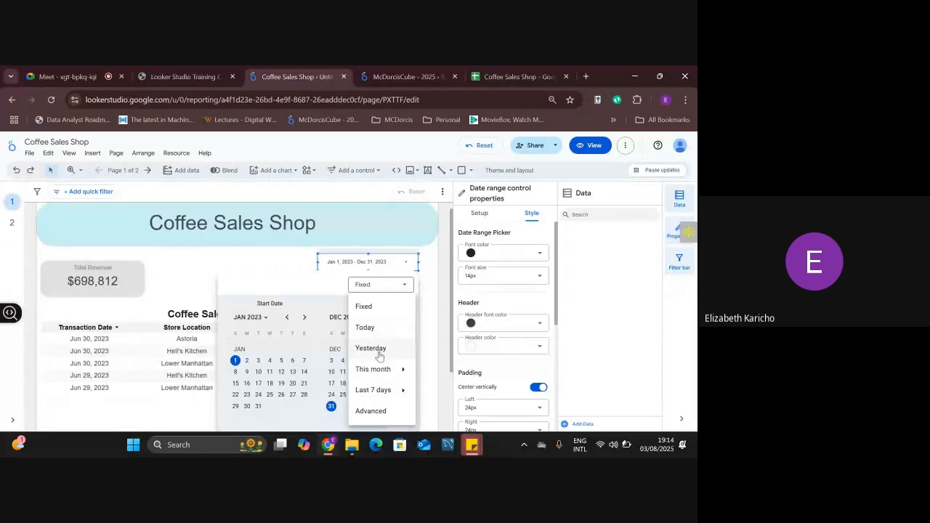
{"action": "mouse_move", "coordinate": [384, 367]}
{"action": "left_click", "coordinate": [394, 266]}
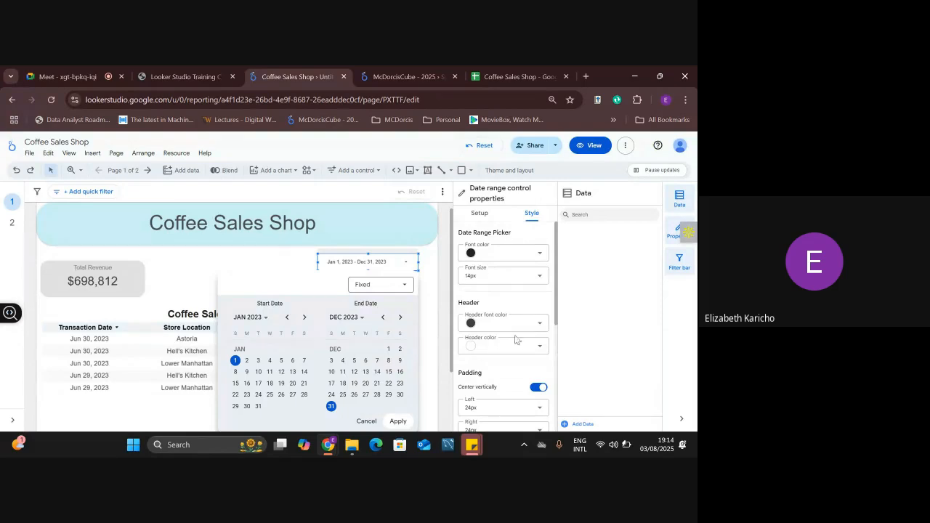
{"action": "left_click", "coordinate": [535, 255]}
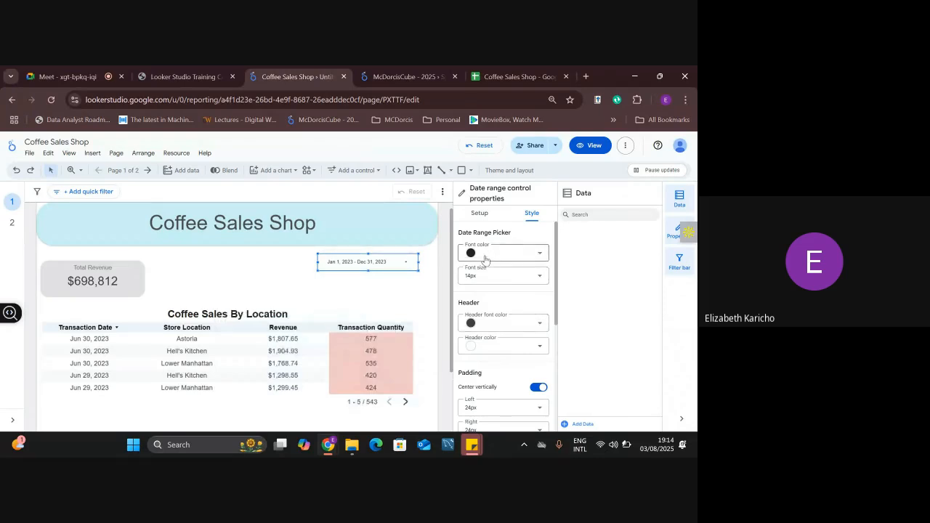
Fill the date range control's background with the light grey theme colour and deselect the control.
{"action": "left_click_drag", "start_coordinate": [555, 269], "coordinate": [553, 381]}
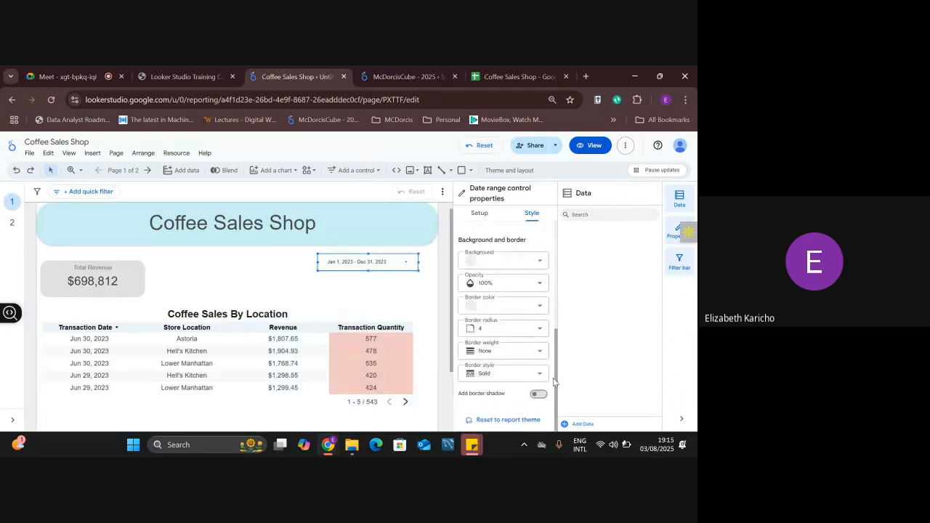
{"action": "left_click", "coordinate": [541, 262]}
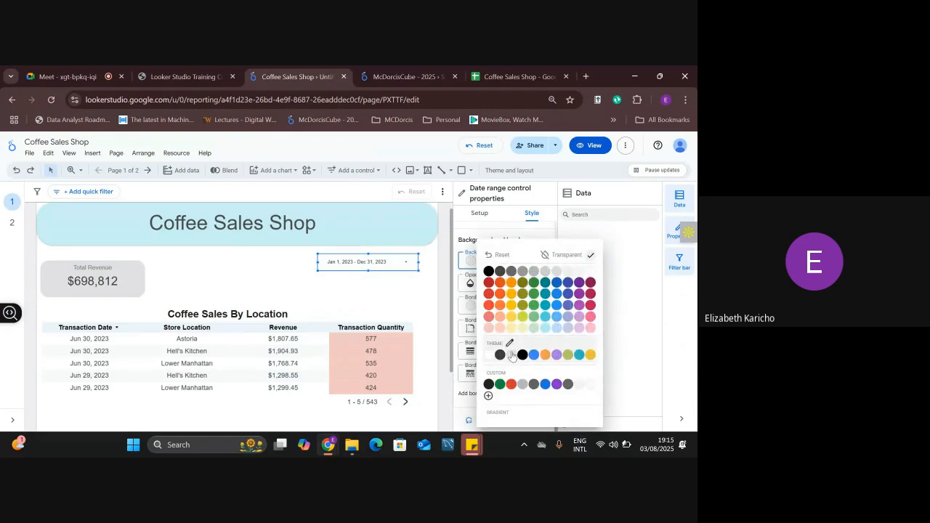
{"action": "left_click", "coordinate": [510, 355]}
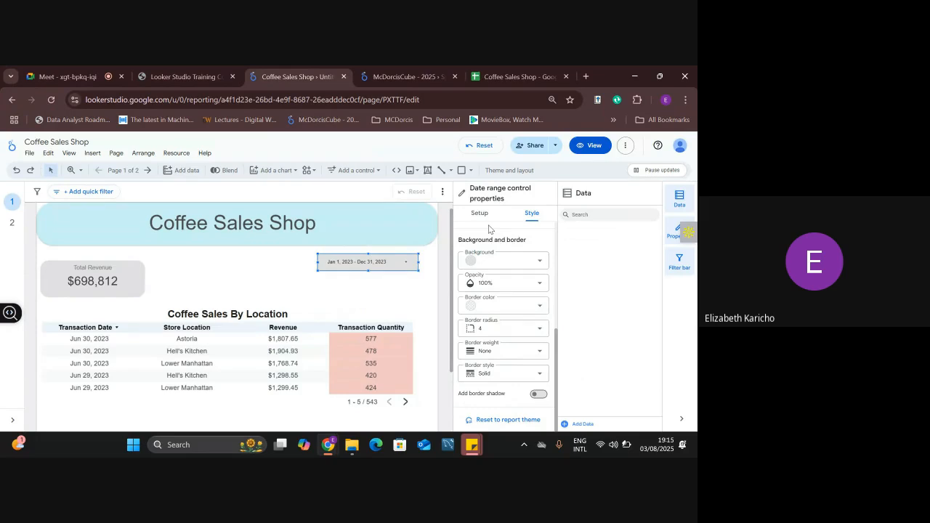
{"action": "left_click", "coordinate": [433, 257]}
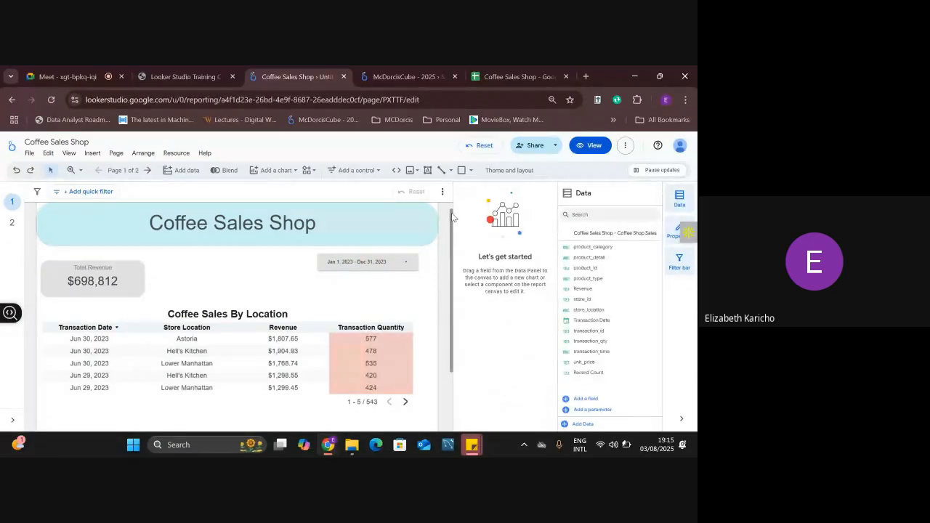
{"action": "scroll", "coordinate": [451, 216], "scroll_direction": "up", "scroll_amount": 1}
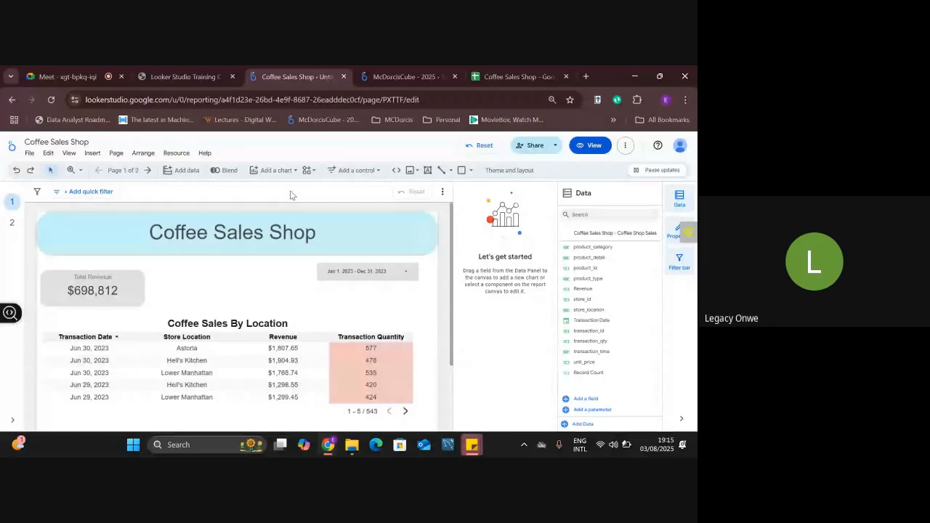
Switch to the Google Meet call and check the in-call messages and the participant list.
{"action": "left_click", "coordinate": [80, 70]}
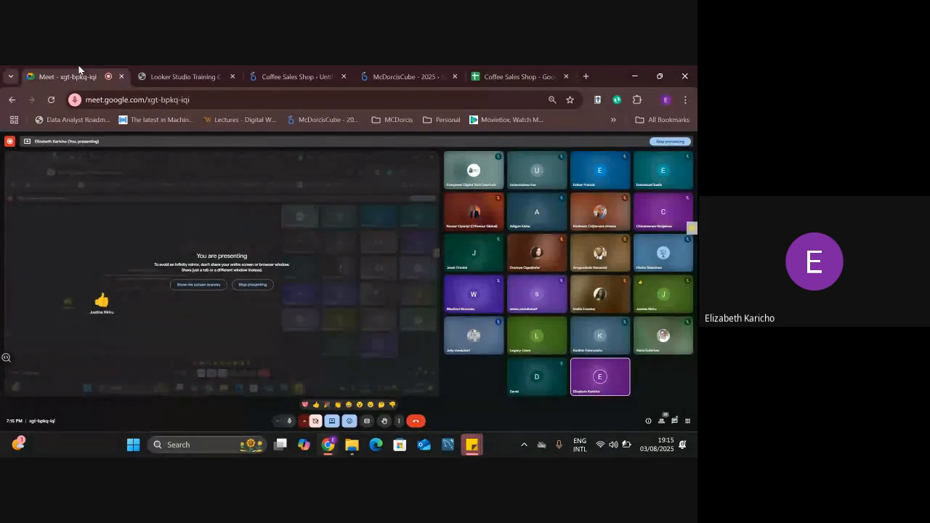
{"action": "left_click", "coordinate": [674, 421]}
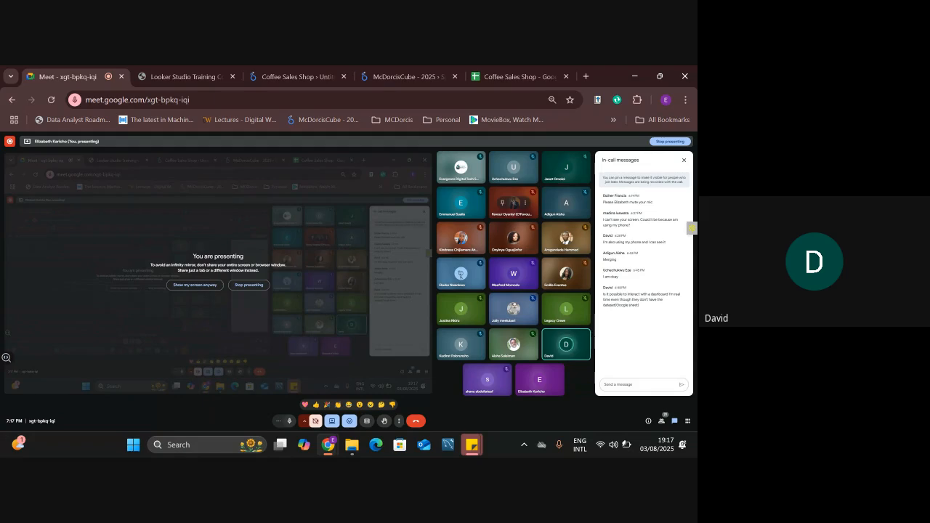
{"action": "key", "text": "ctrl+alt+c"}
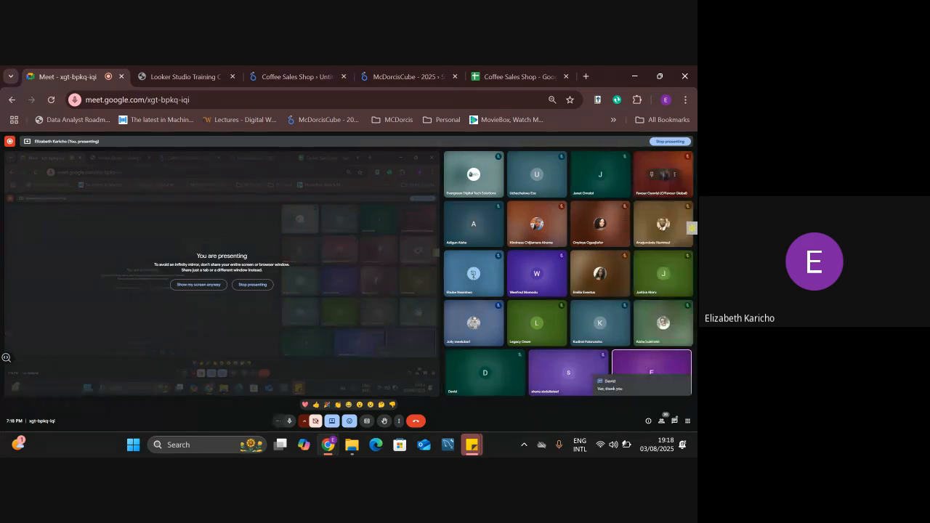
{"action": "left_click", "coordinate": [674, 421]}
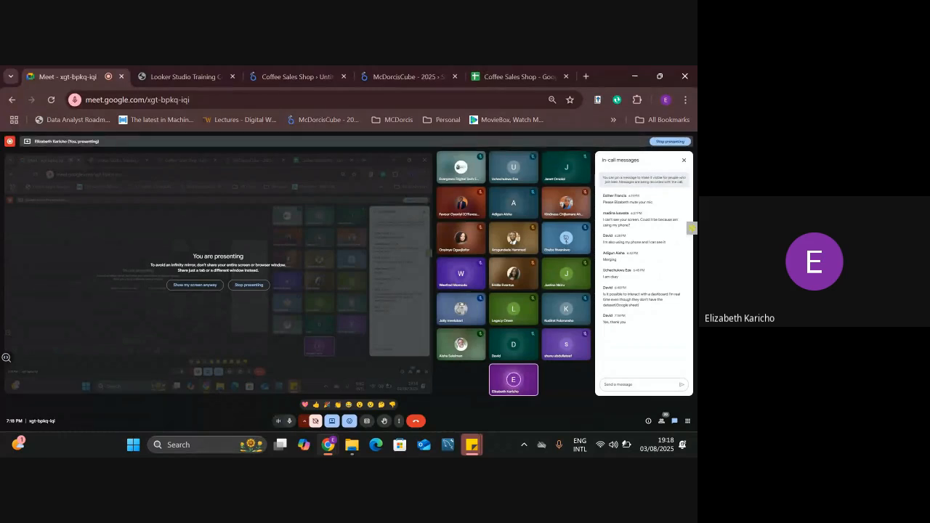
{"action": "key", "text": "XF86AudioLowerVolume"}
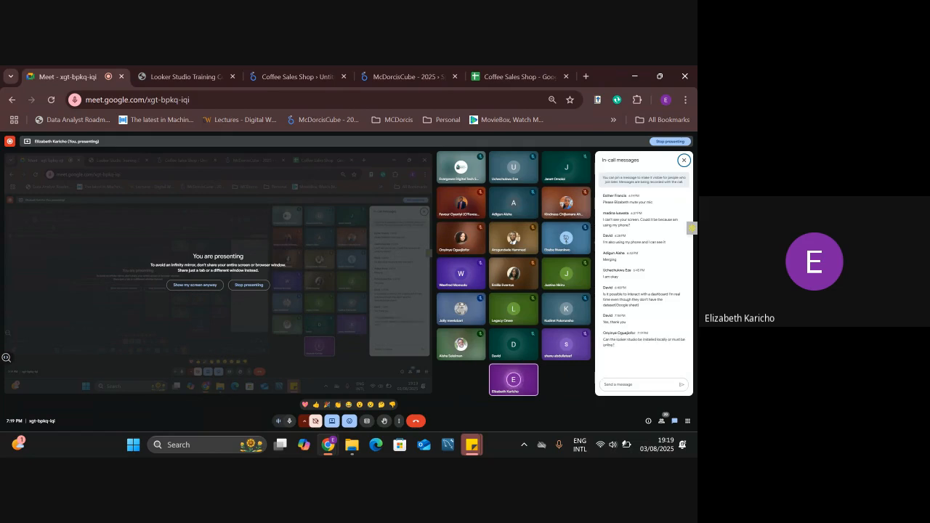
{"action": "left_click", "coordinate": [684, 160]}
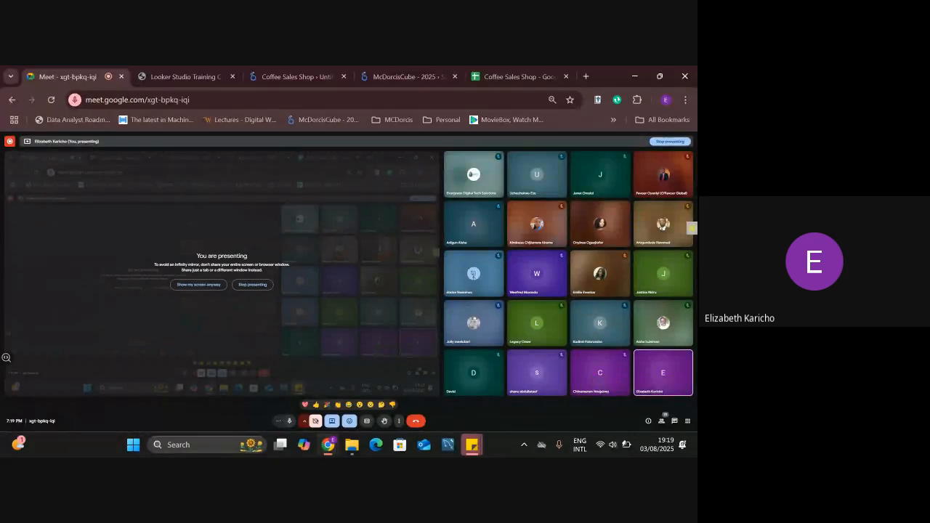
{"action": "key", "text": "ctrl+alt+p"}
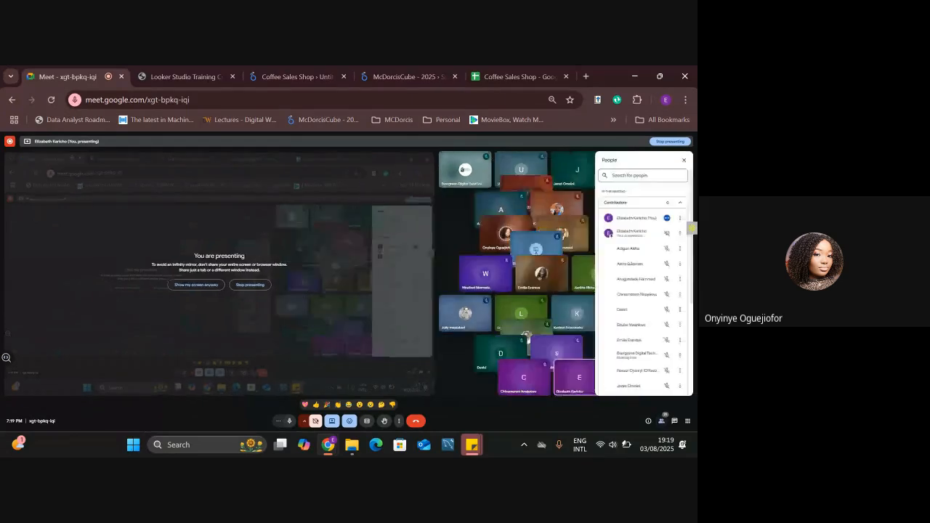
{"action": "key", "text": "ctrl+alt+p"}
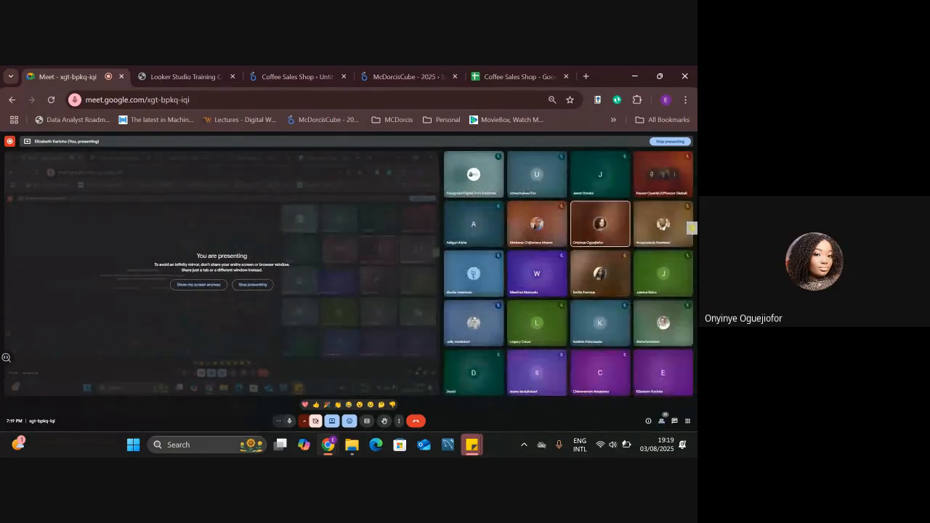
Stop presenting the screen in the Google Meet call.
{"action": "left_click", "coordinate": [332, 421]}
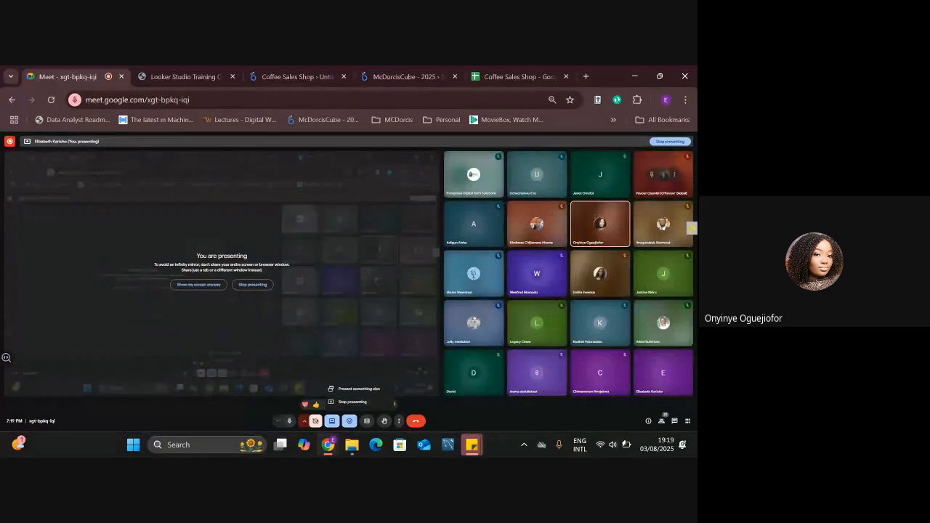
{"action": "left_click", "coordinate": [352, 401]}
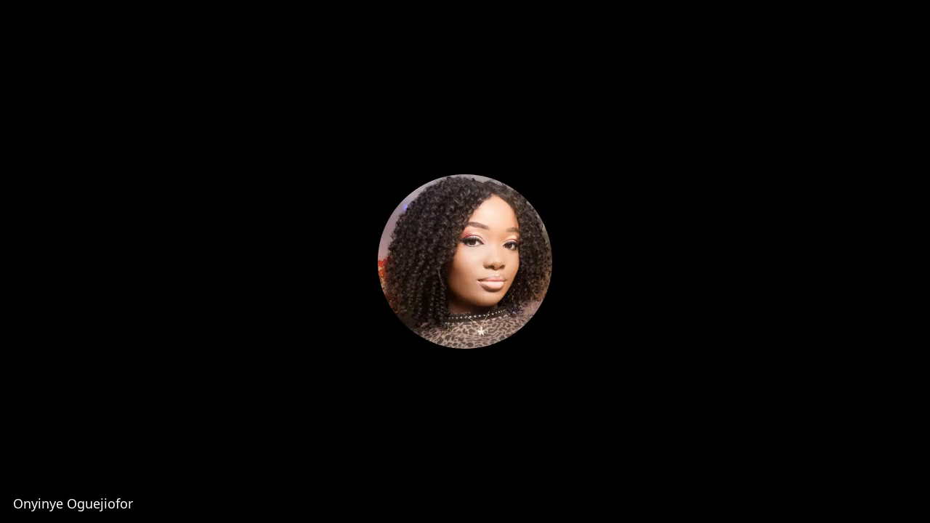